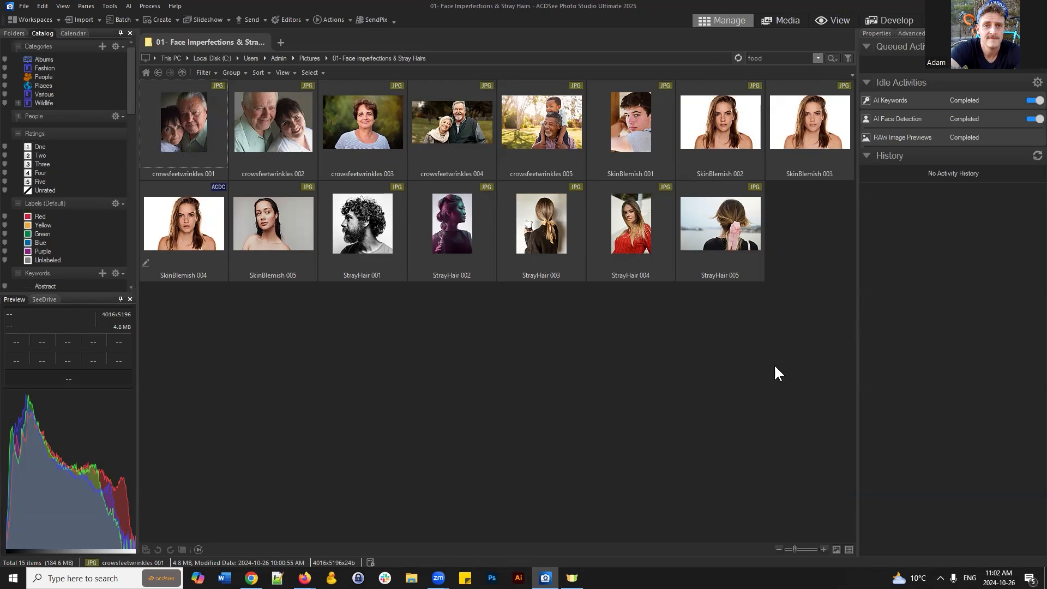
click(737, 389)
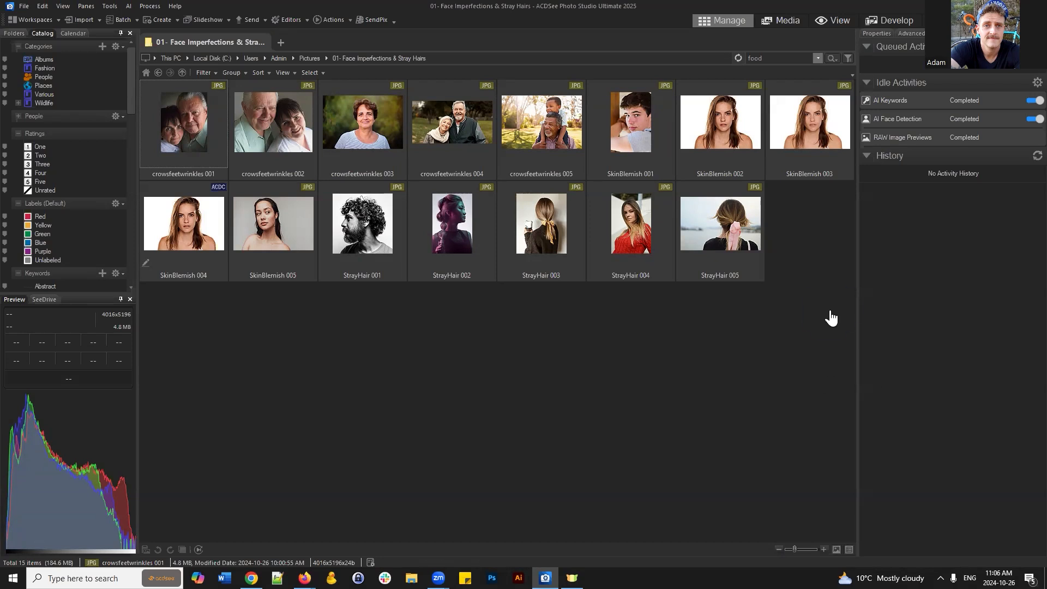
drag(834, 264, 188, 109)
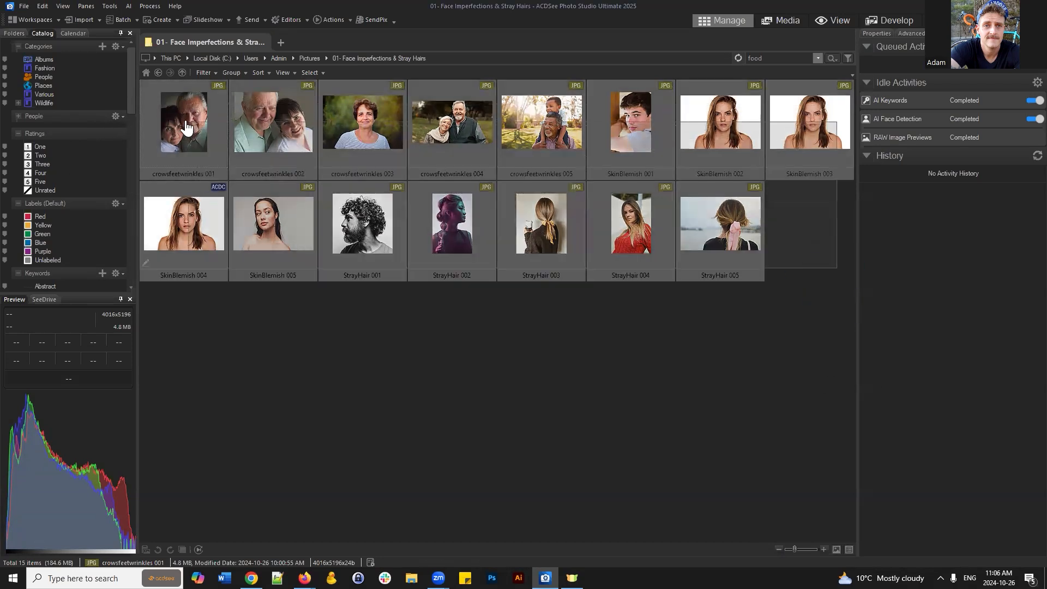
click(830, 251)
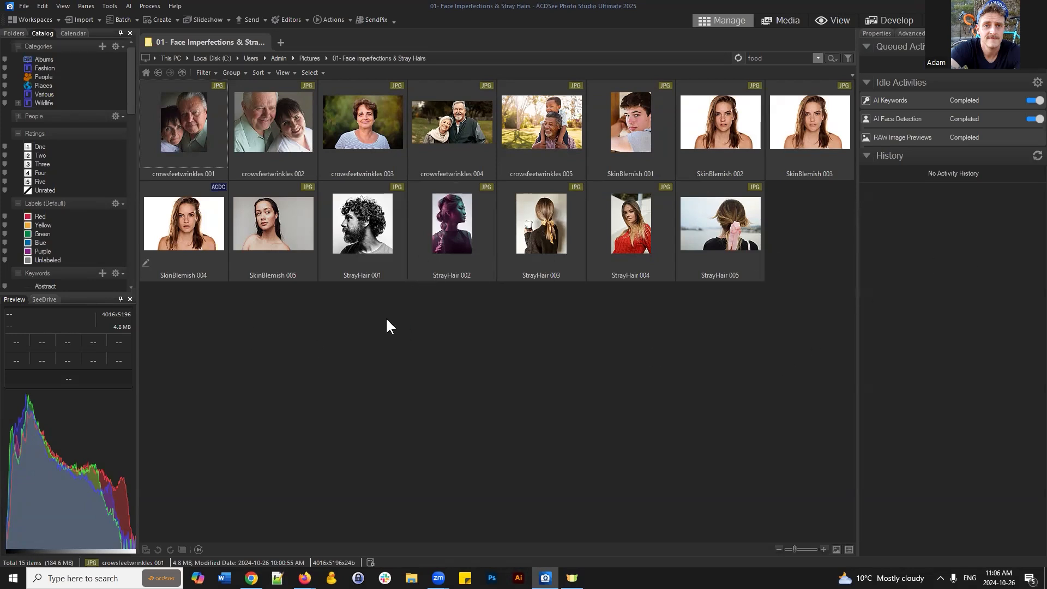
Open the crowsfeetwrinkles 002 photo in Edit mode.
click(265, 112)
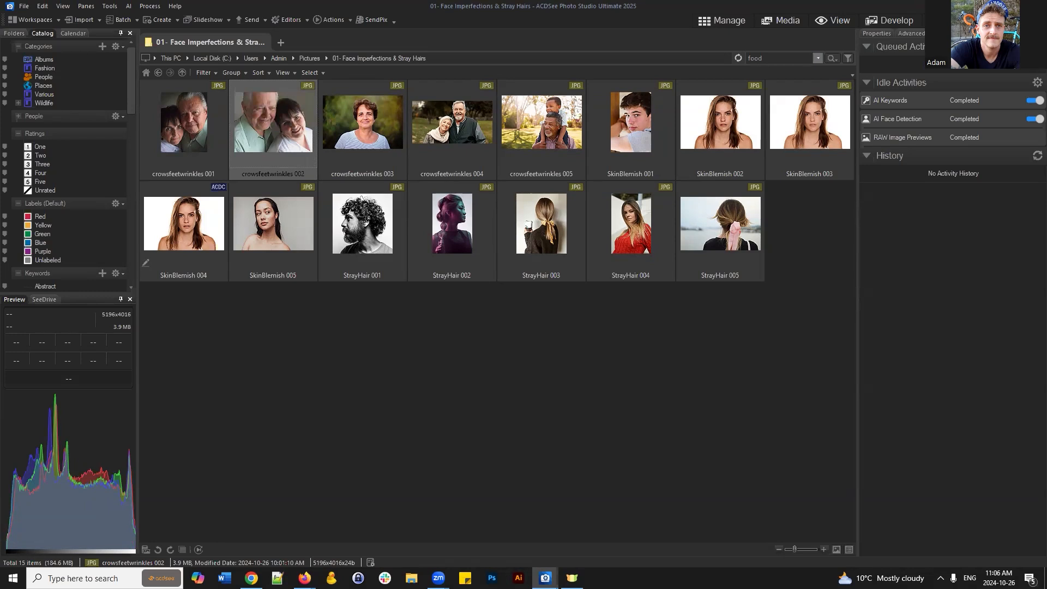
key(ctrl+e)
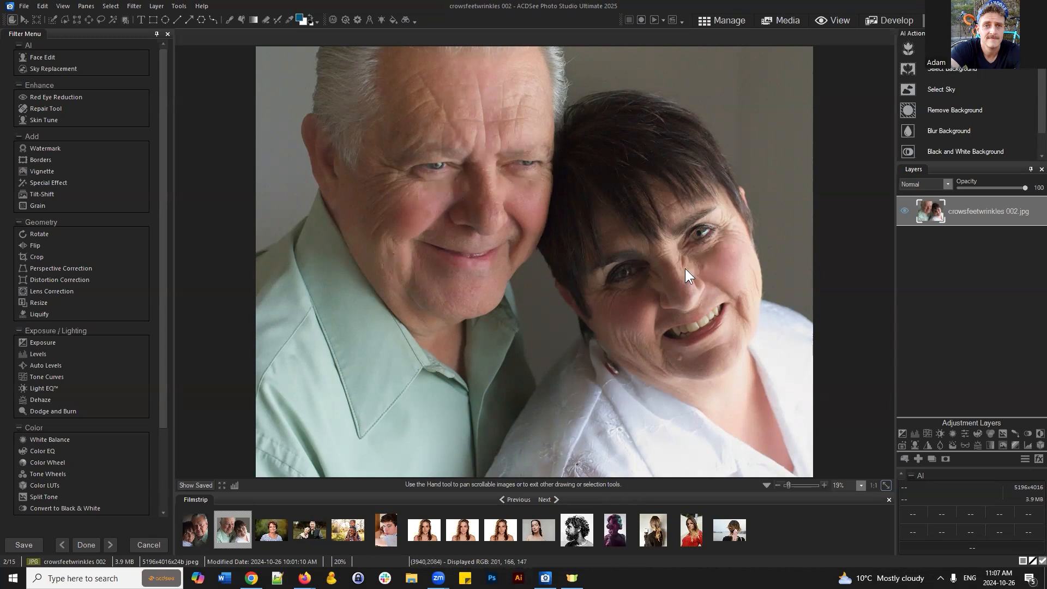
click(986, 312)
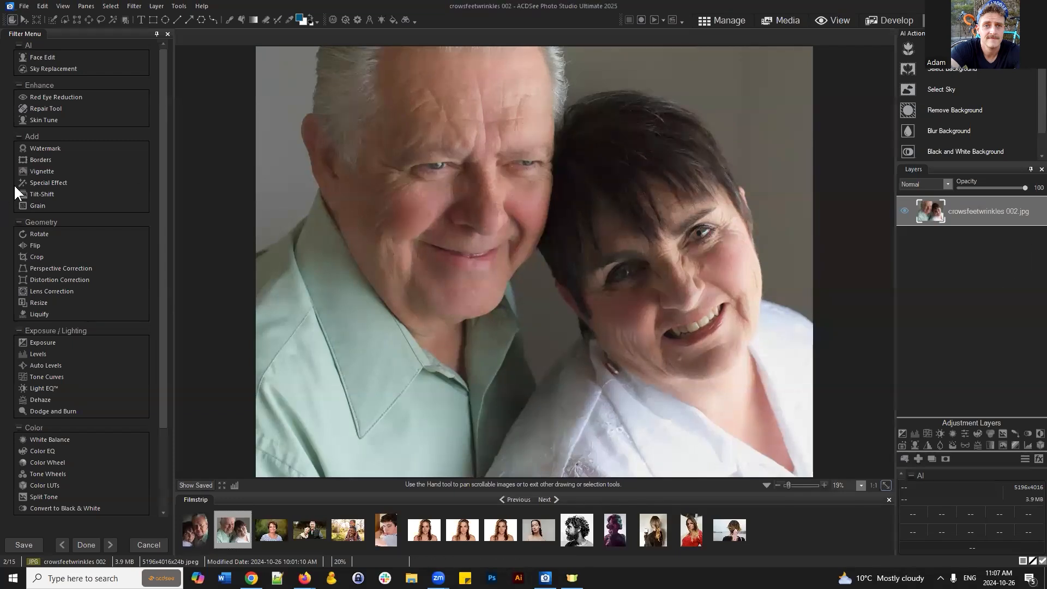
Try Skin Tune on the couple's photo with Smoothing 78 and Glow 7, and compare it with the previous version.
click(45, 120)
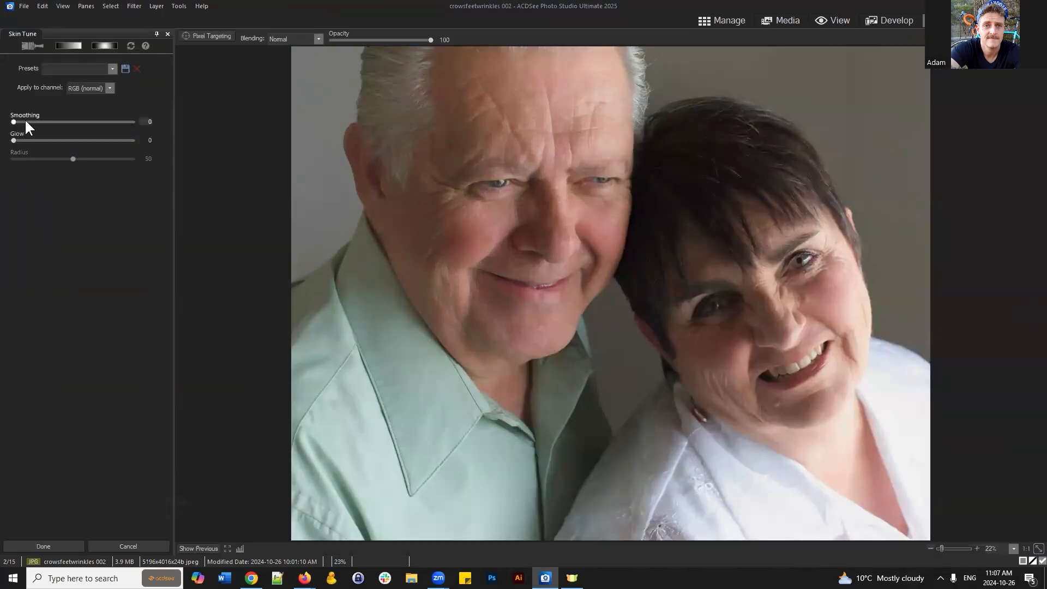
drag(22, 122, 68, 121)
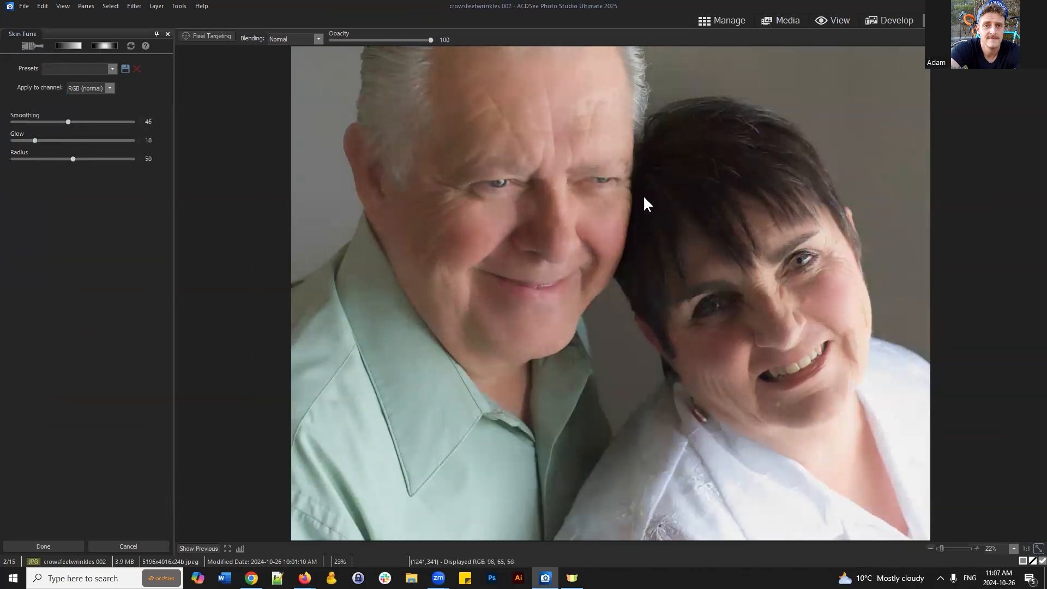
click(22, 140)
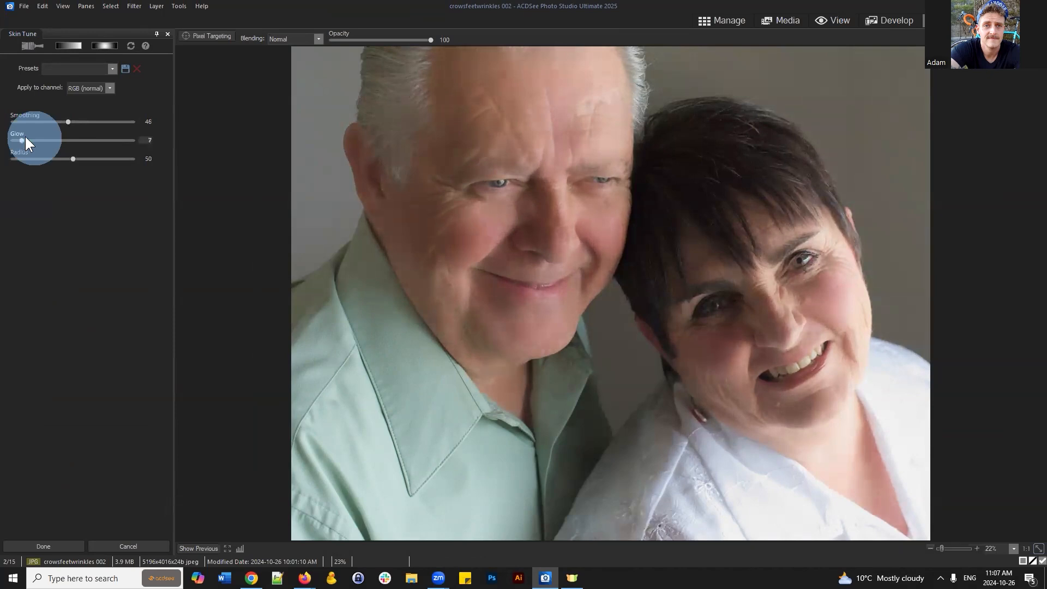
drag(68, 121, 88, 122)
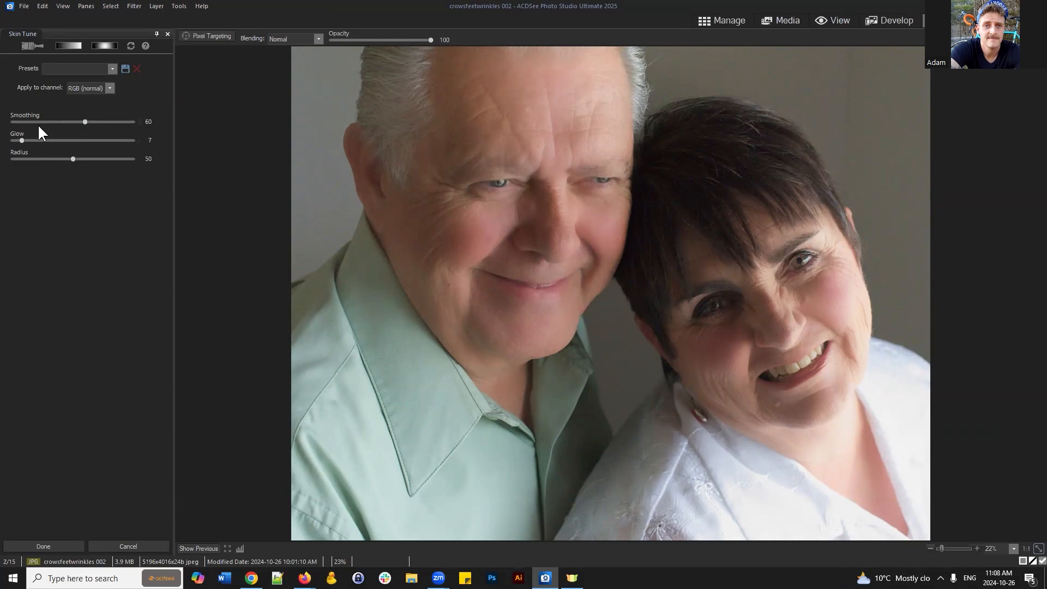
drag(38, 124, 82, 122)
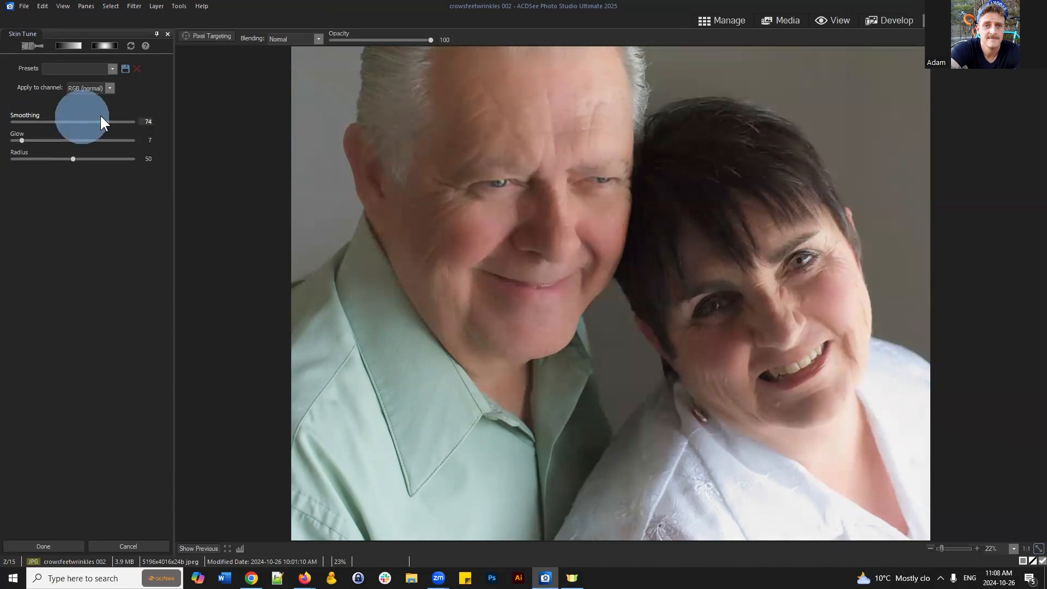
drag(134, 122, 107, 119)
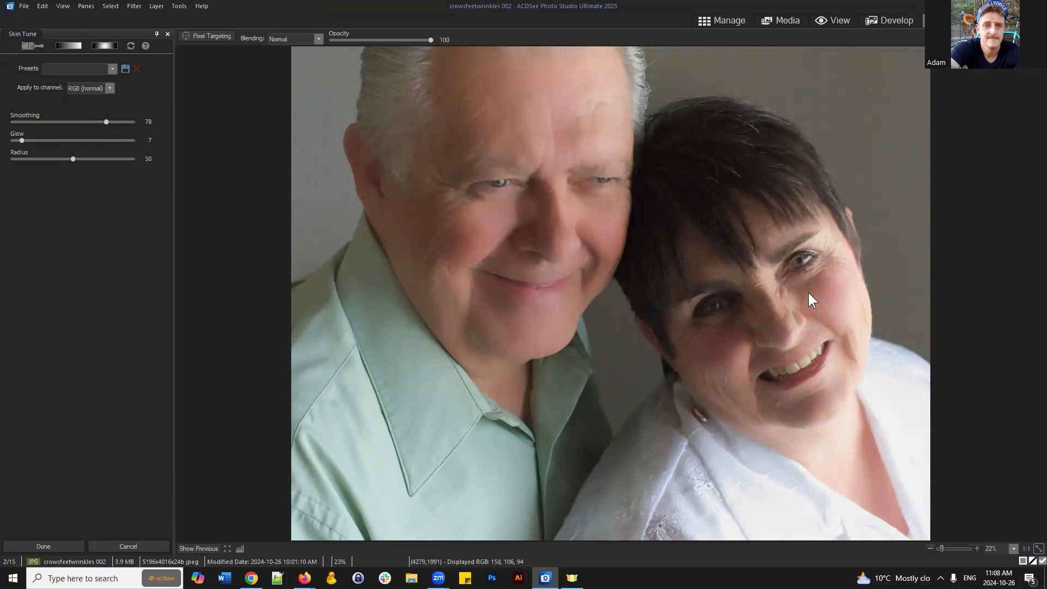
click(202, 549)
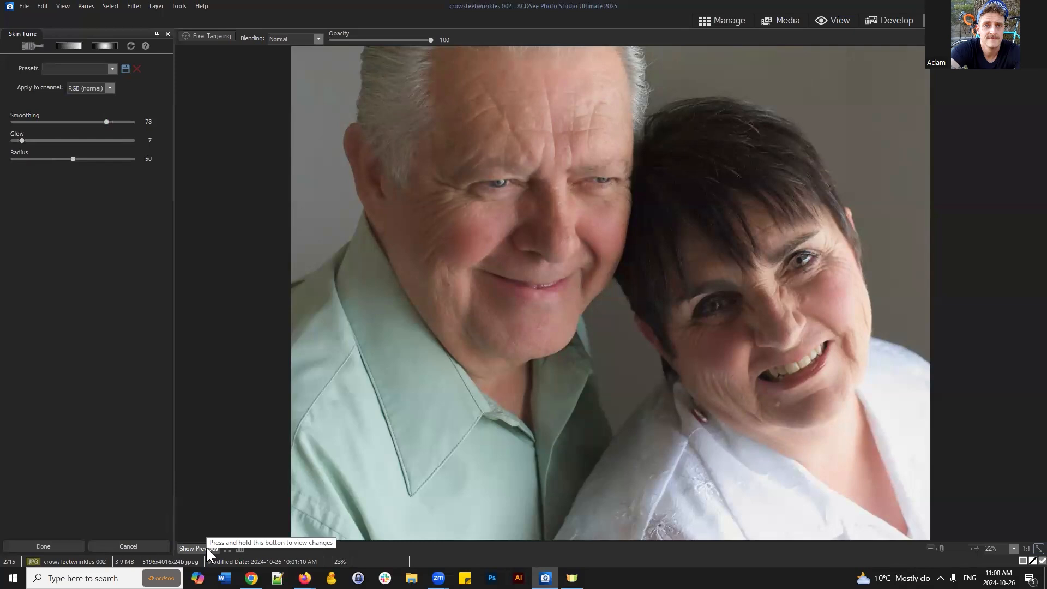
click(195, 548)
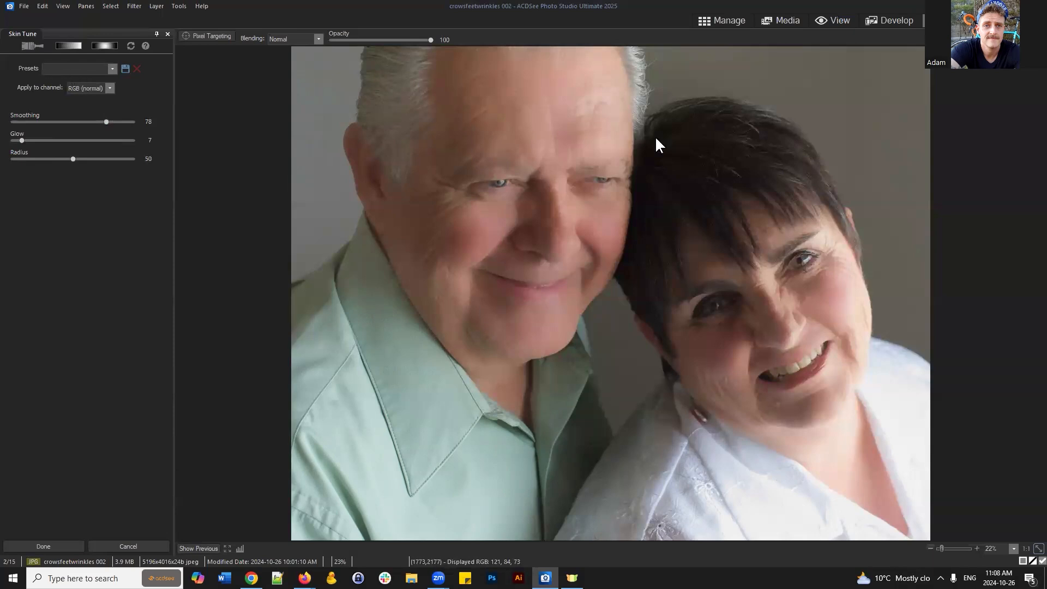
Try brushing the Skin Tune effect onto the man's forehead and temple, turn the brush off, and discard the filter.
click(31, 46)
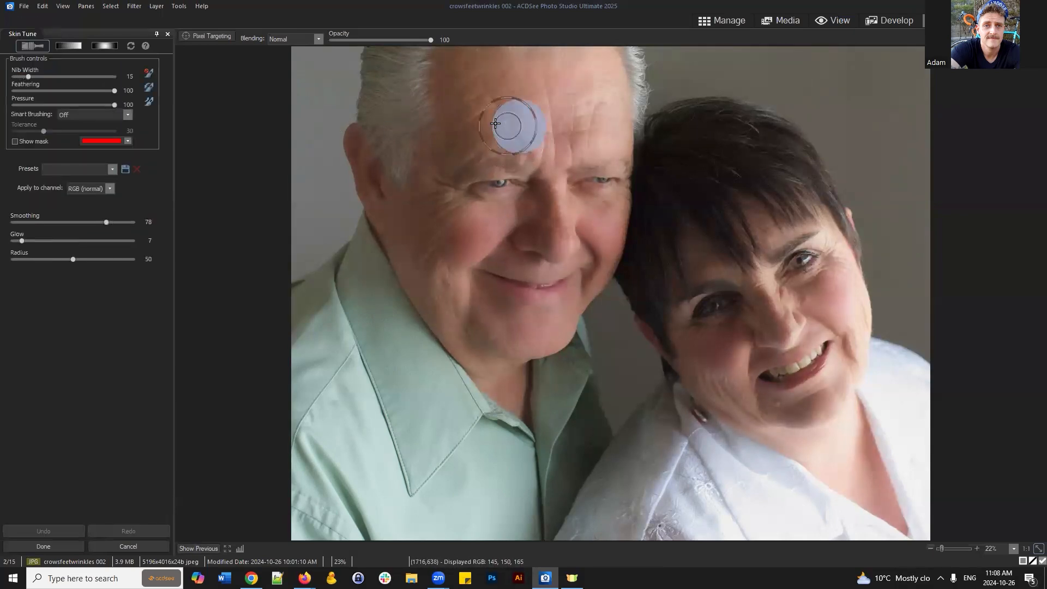
click(475, 132)
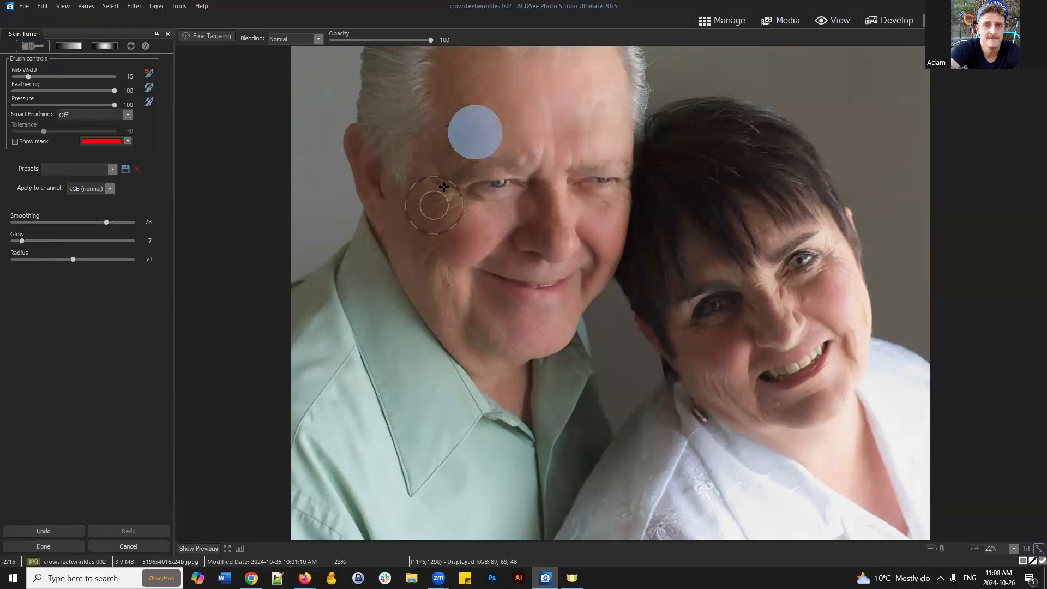
click(441, 181)
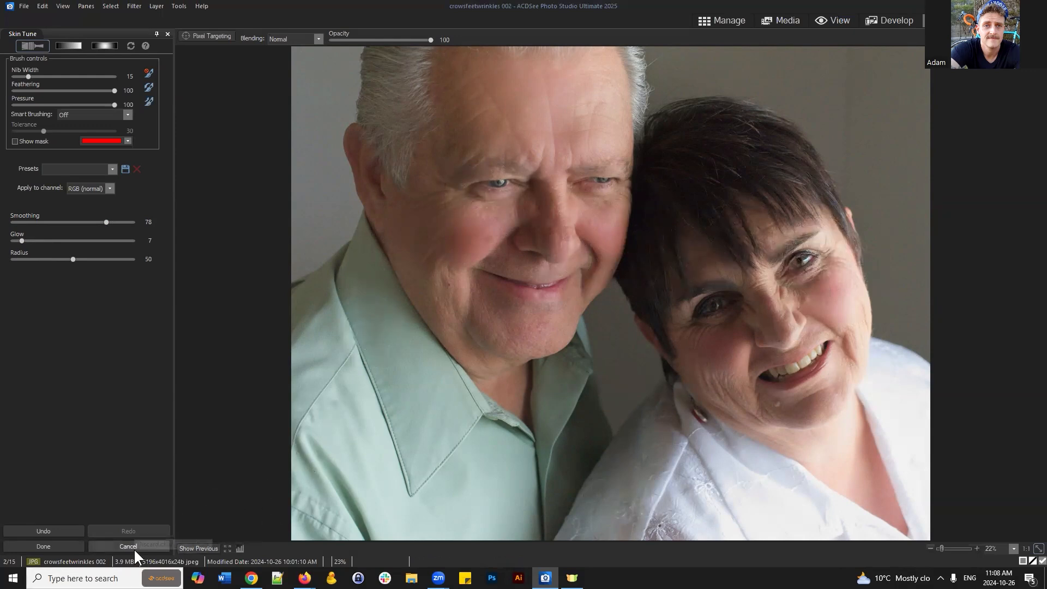
click(32, 45)
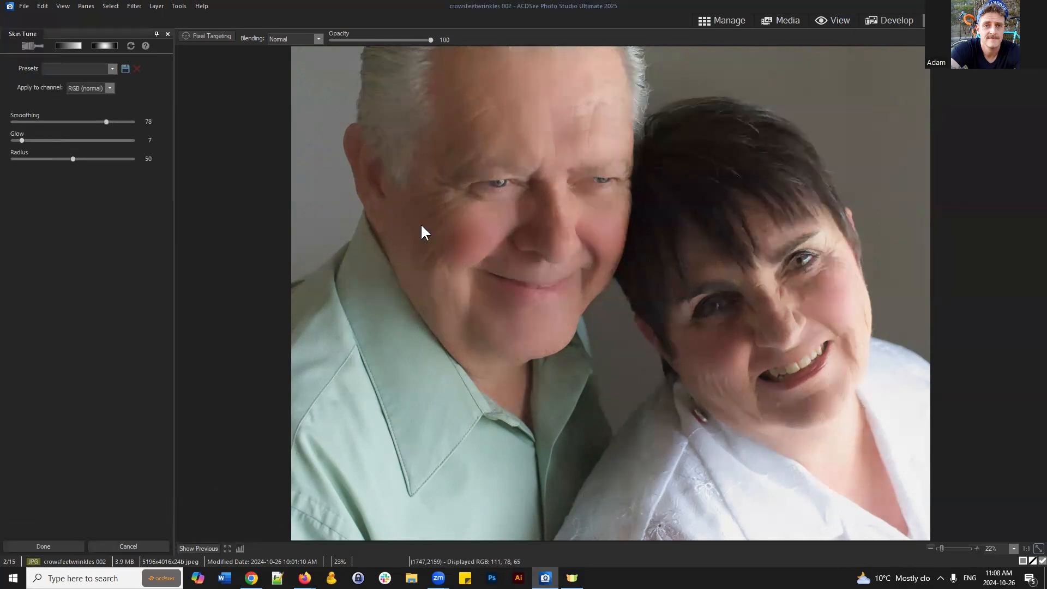
click(126, 546)
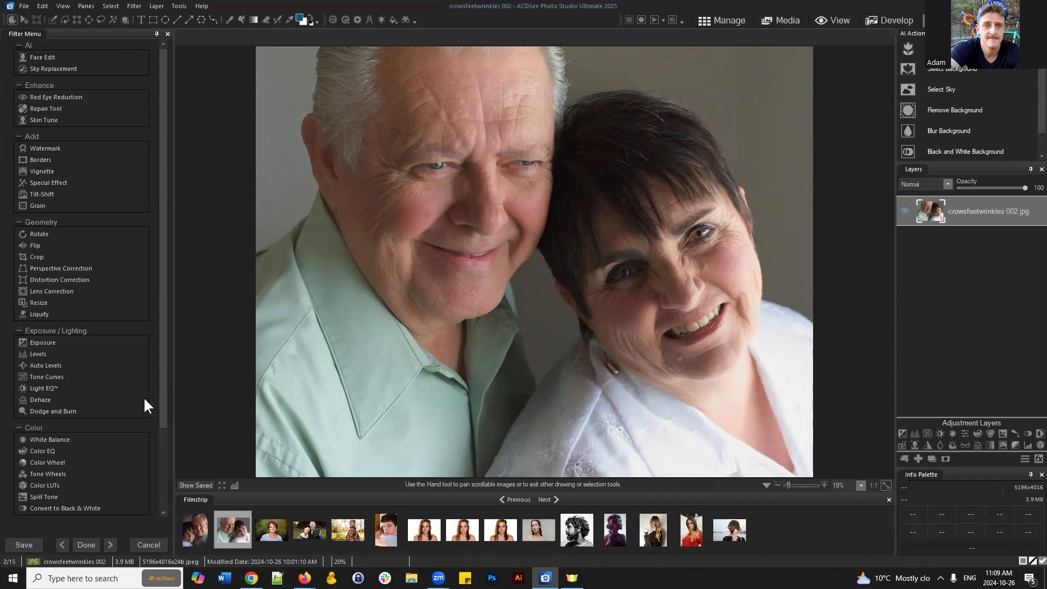
scroll(103, 289, down, 3)
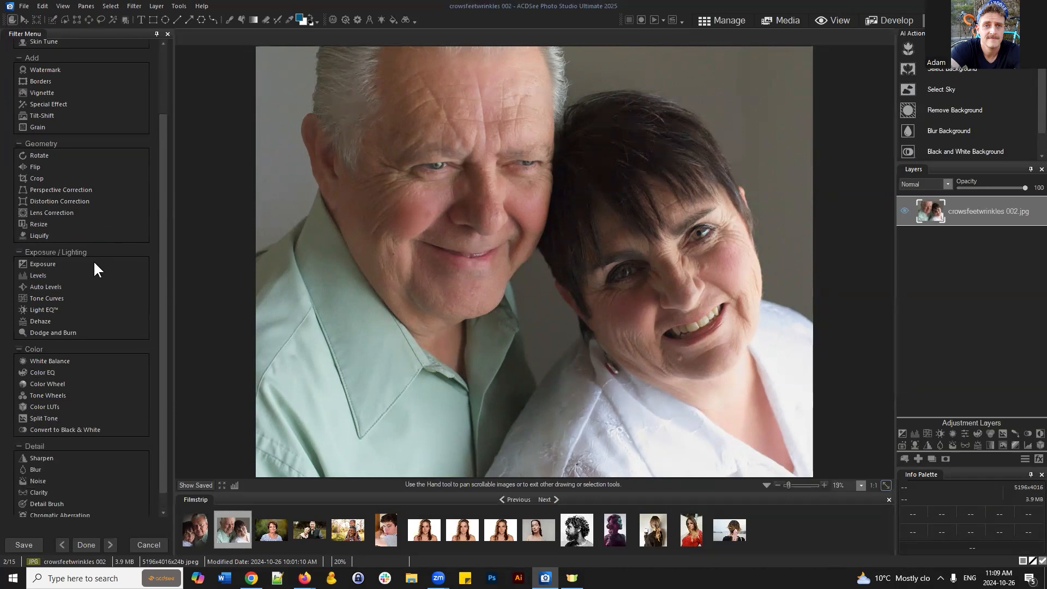
scroll(92, 254, up, 3)
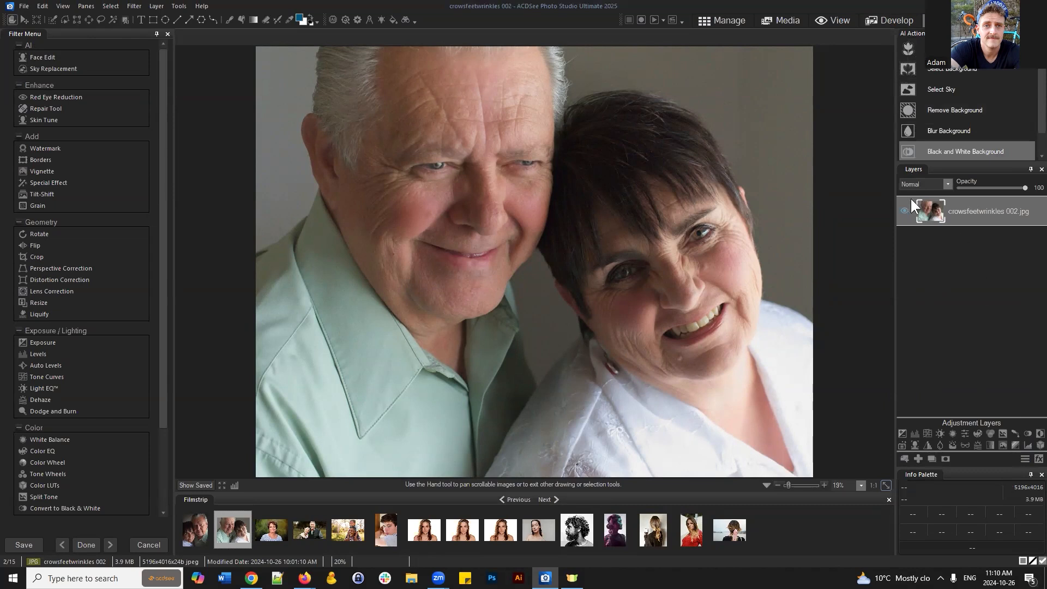
click(967, 214)
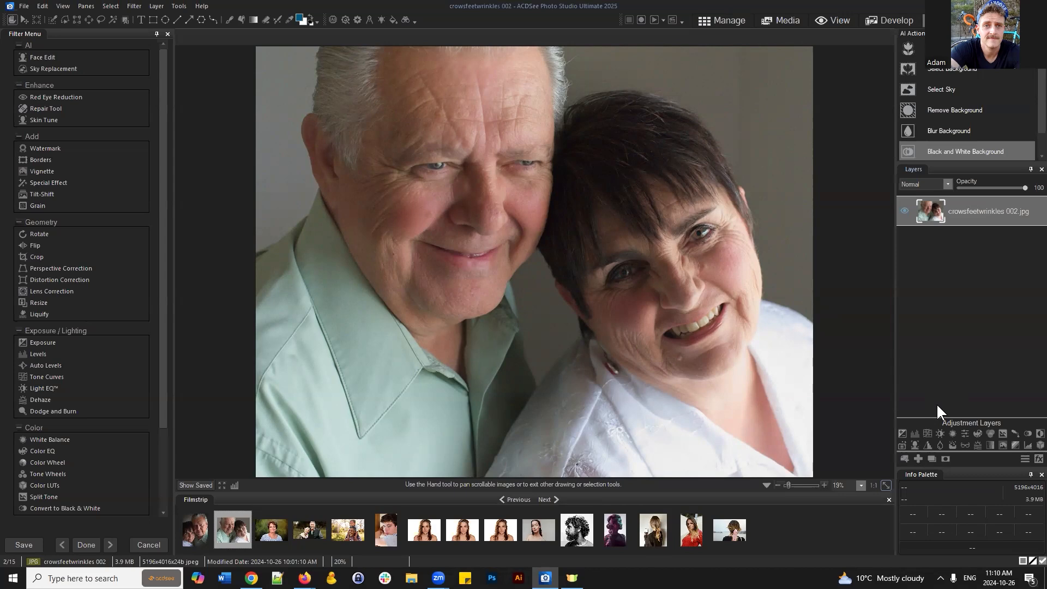
Start saving the image under a new file with the ACDC file format as its type, and cancel the save.
click(24, 6)
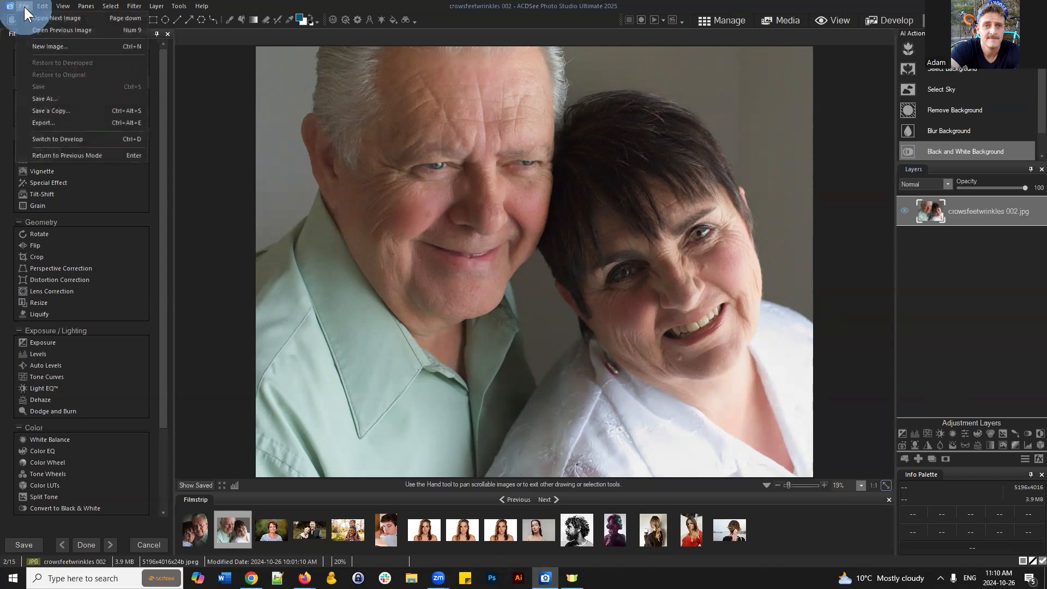
click(35, 96)
click(537, 385)
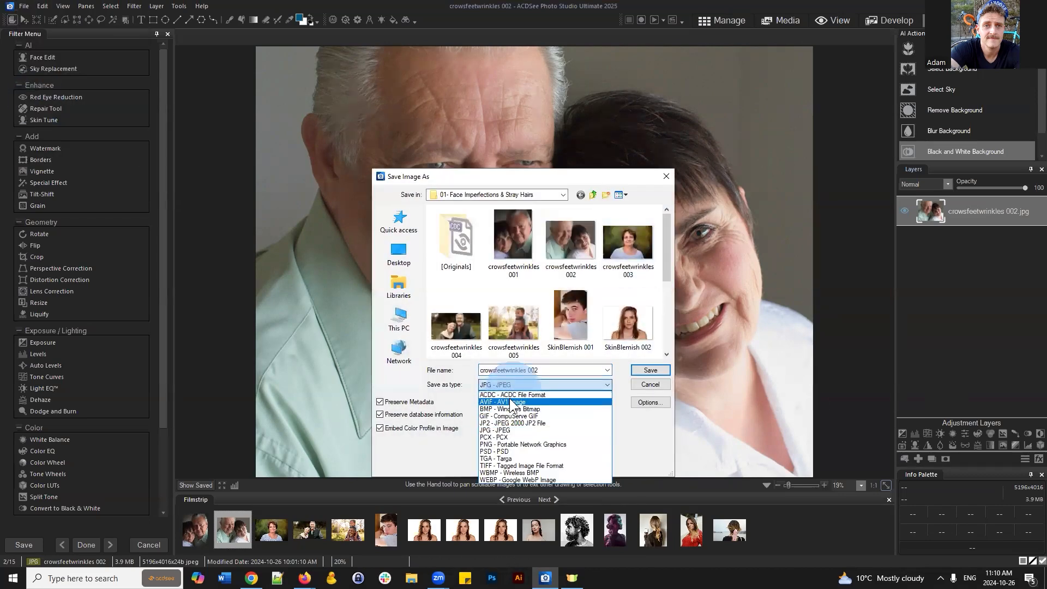
click(491, 394)
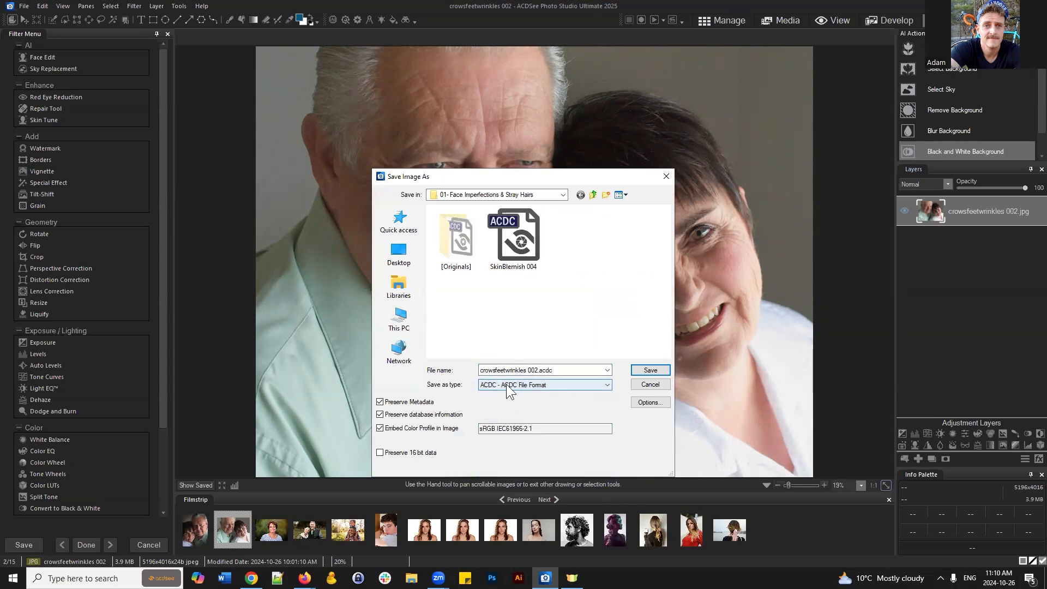
click(573, 384)
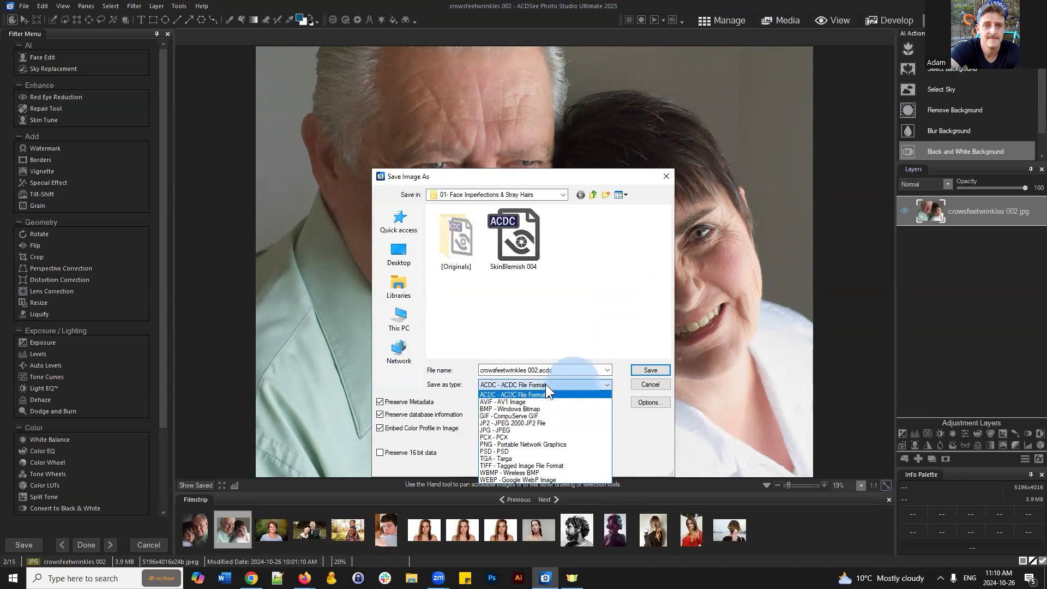
click(535, 396)
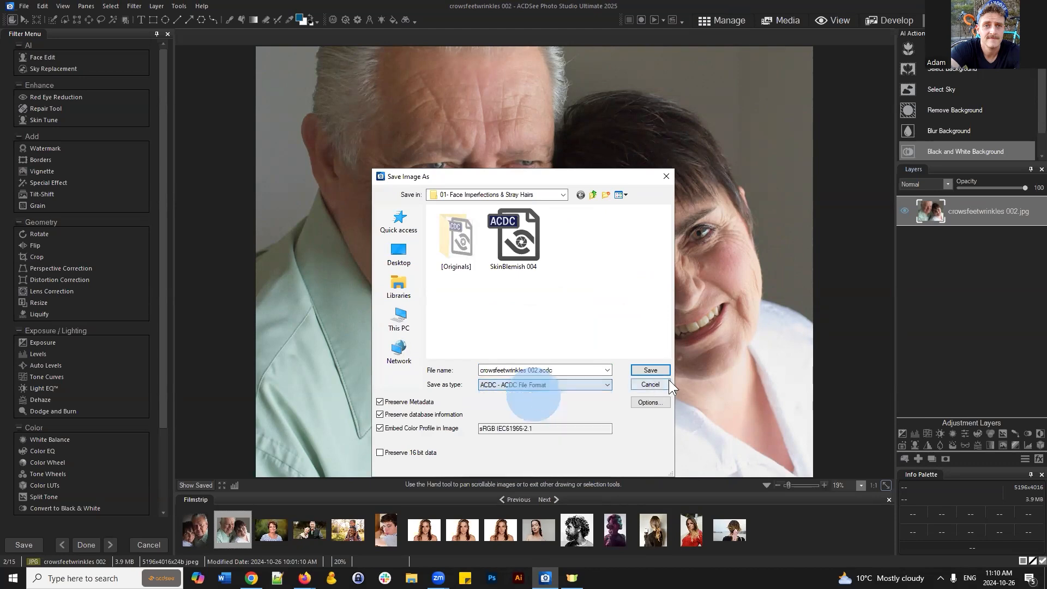
click(665, 381)
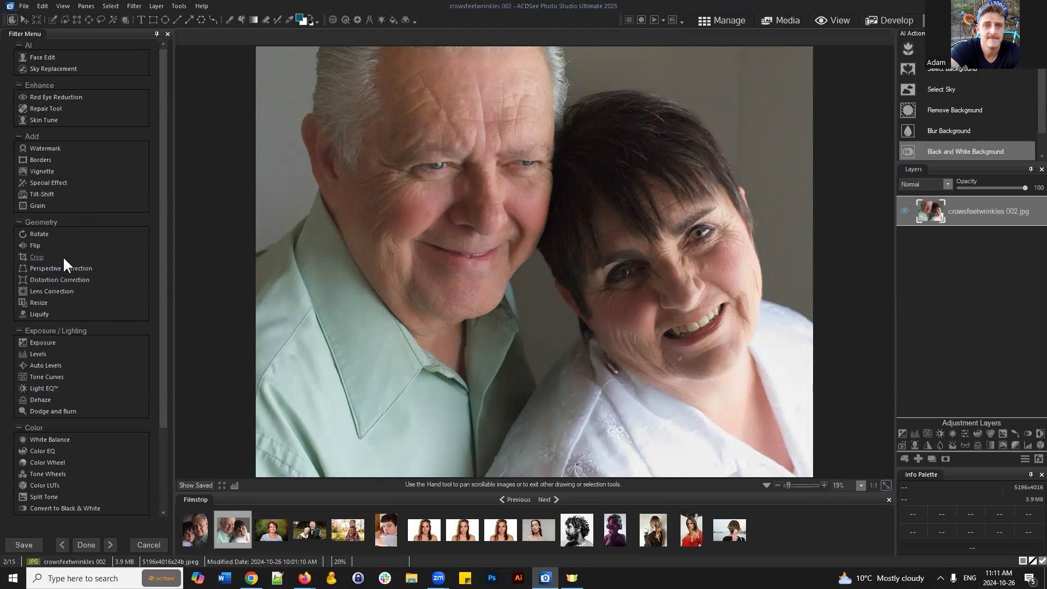
Distort the man's collar and both faces in Liquify with the pushing tool at nib width 1100, and apply the filter.
click(51, 312)
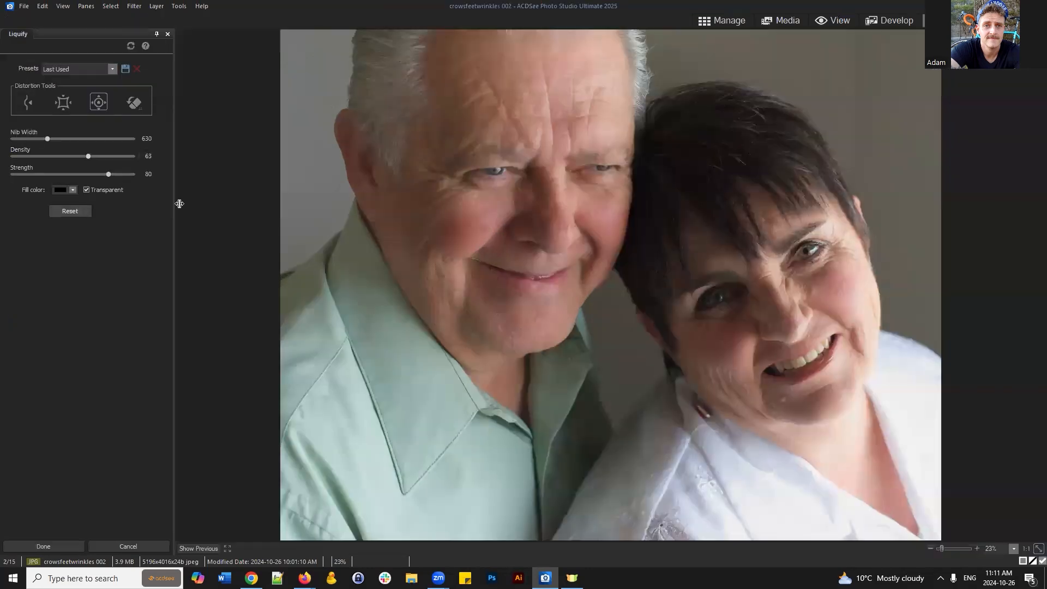
click(328, 206)
click(28, 102)
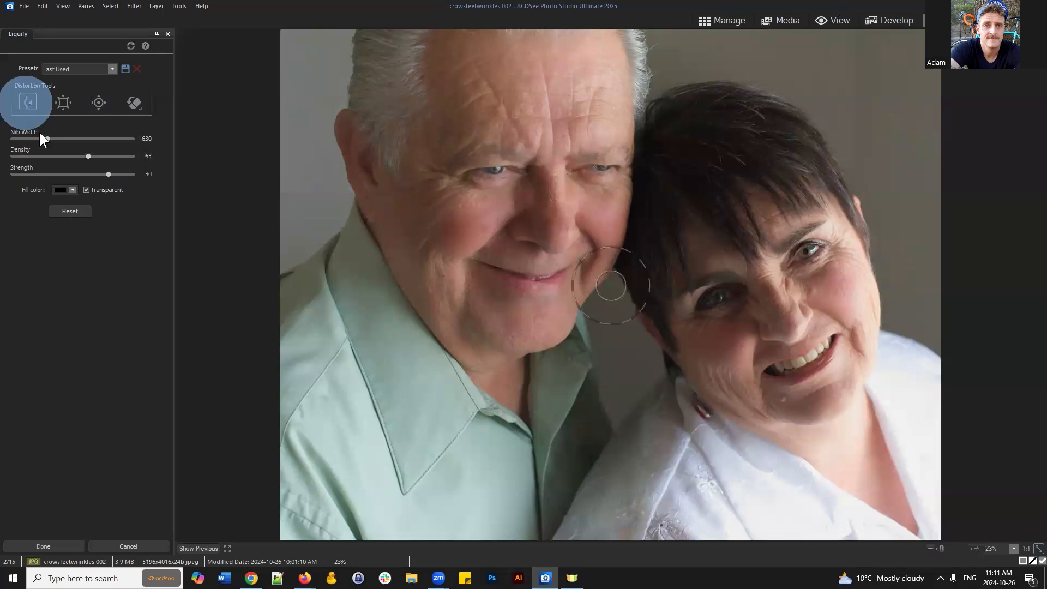
drag(46, 139, 73, 139)
drag(309, 262, 476, 325)
drag(333, 285, 541, 361)
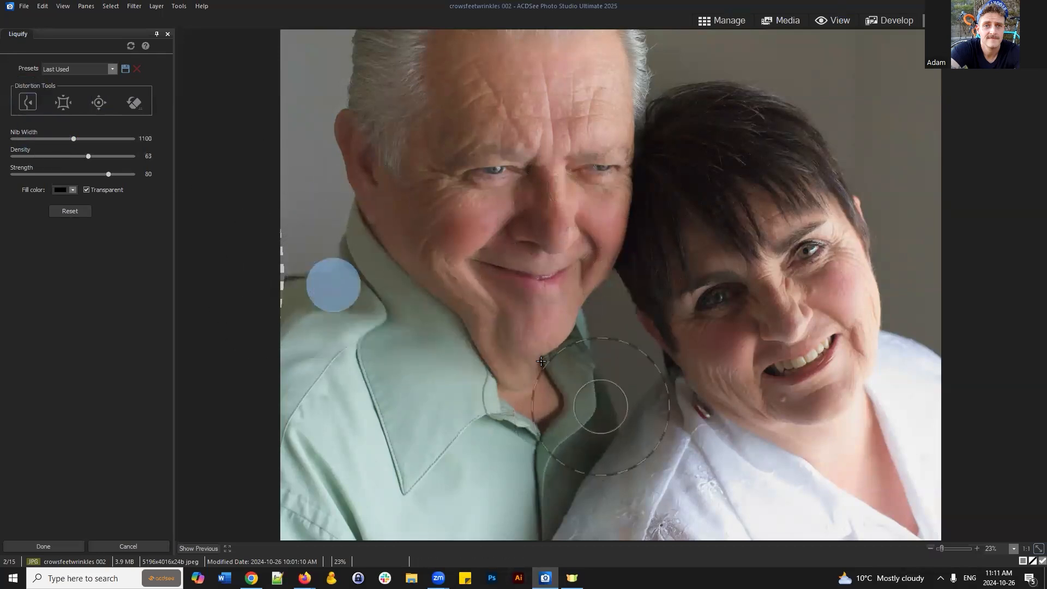
drag(384, 228, 573, 210)
drag(755, 257, 562, 259)
drag(858, 214, 703, 310)
click(55, 543)
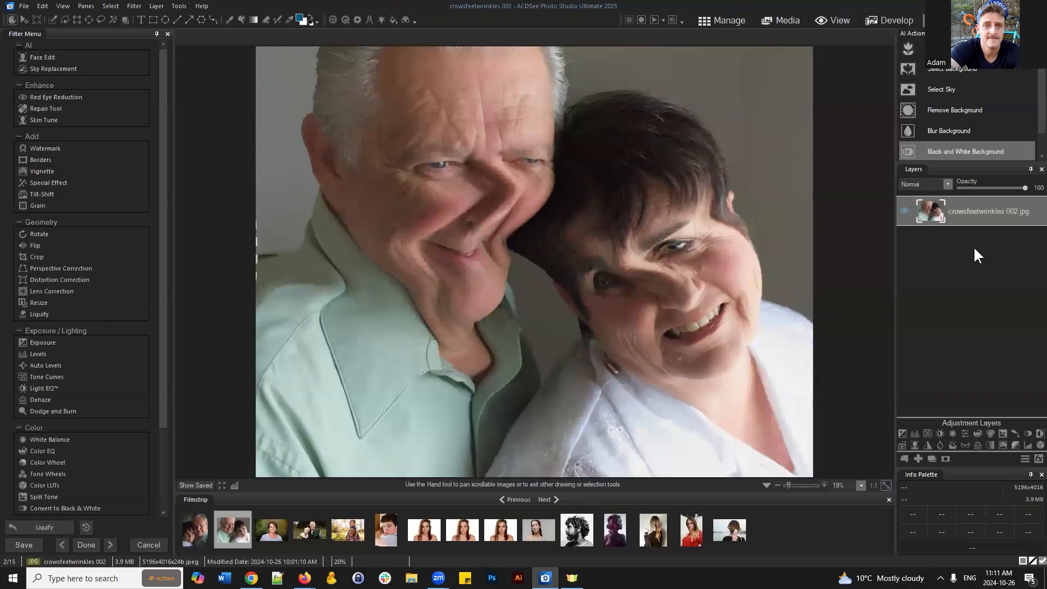
Undo the Liquify distortion on the crowsfeetwrinkles 002.jpg layer.
click(974, 243)
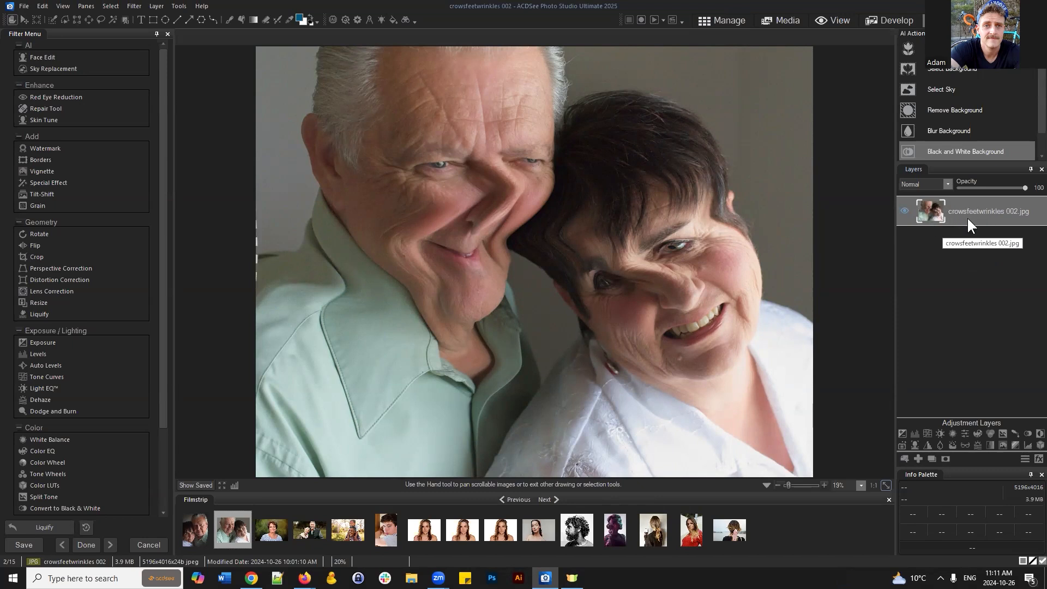
drag(967, 217, 987, 206)
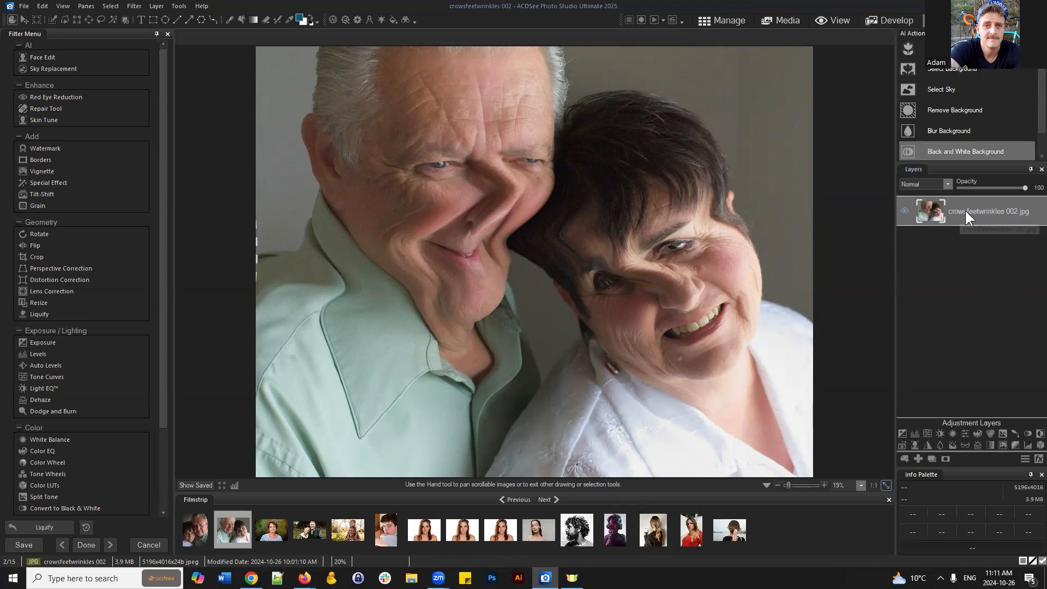
drag(960, 214, 975, 213)
key(ctrl+z)
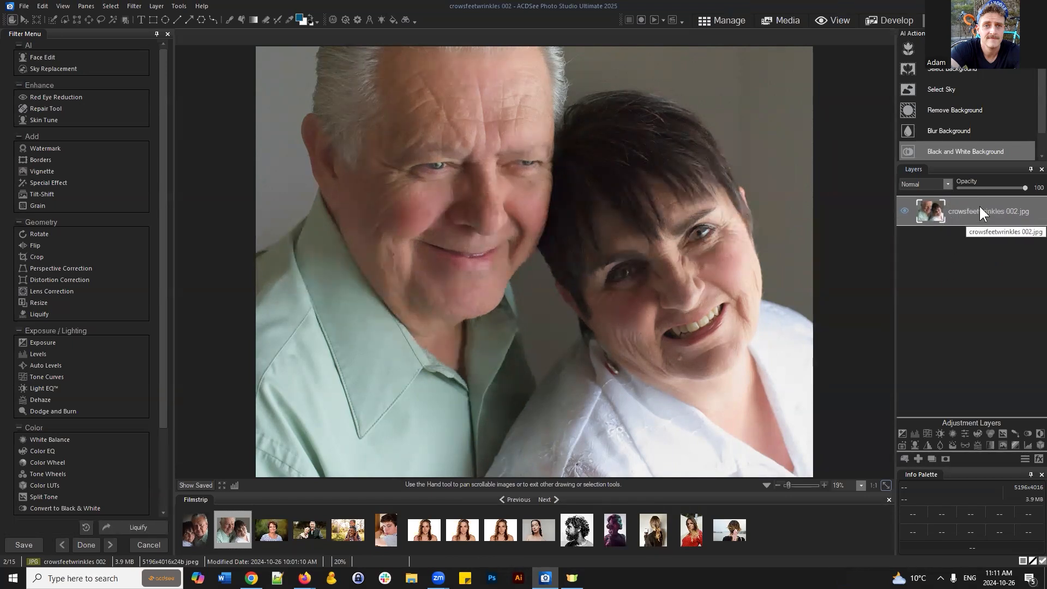
Duplicate the crowsfeetwrinkles 002.jpg layer and make the copy above it the active layer.
mouse_move(976, 206)
mouse_down()
mouse_move(984, 202)
mouse_move(966, 215)
mouse_move(972, 206)
mouse_up()
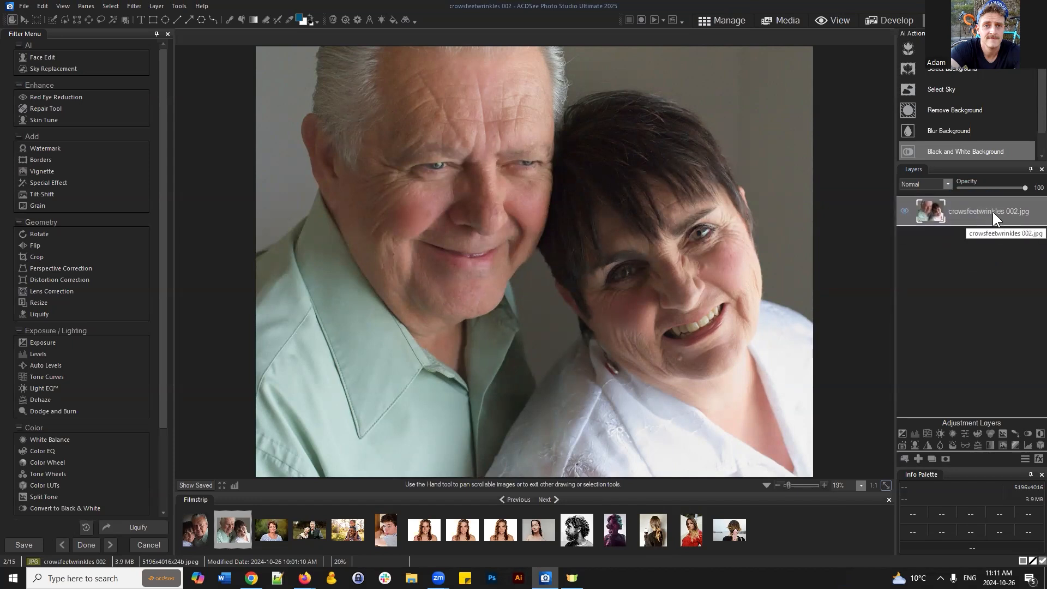
mouse_move(983, 205)
mouse_down()
mouse_move(990, 235)
mouse_move(988, 207)
mouse_up()
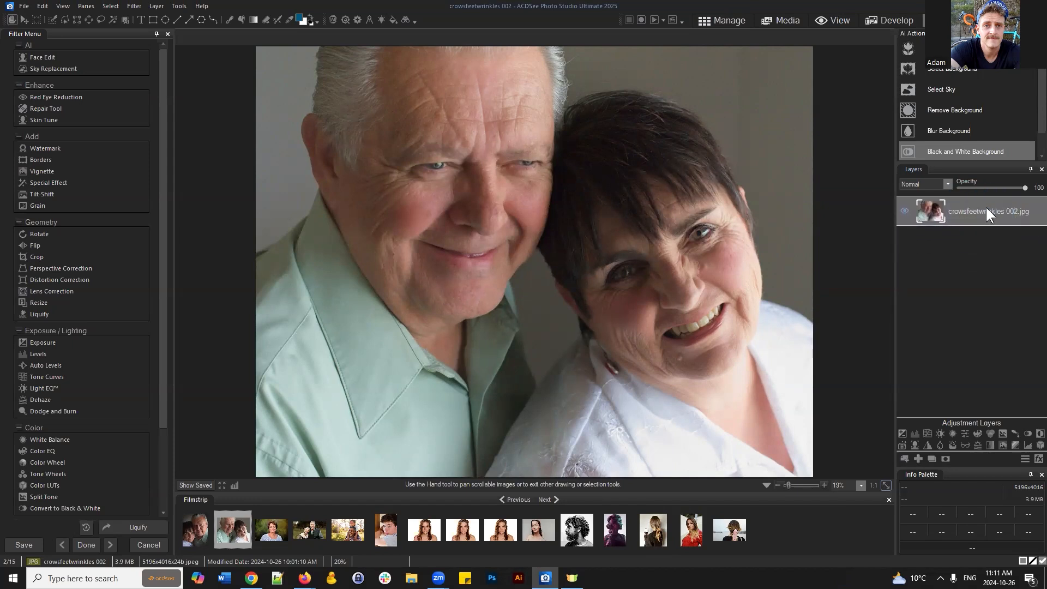
click(932, 460)
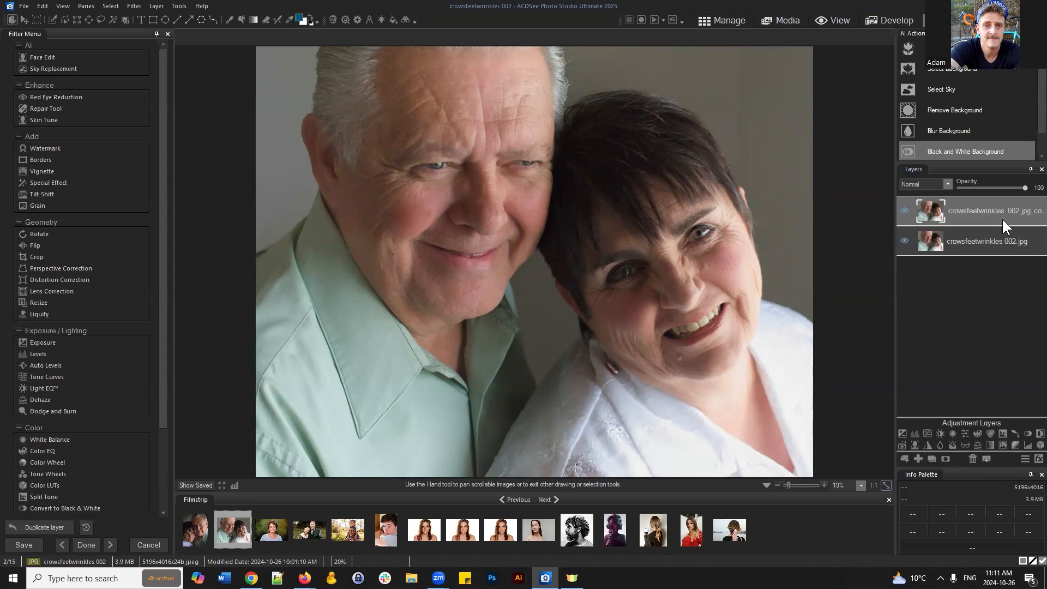
click(989, 219)
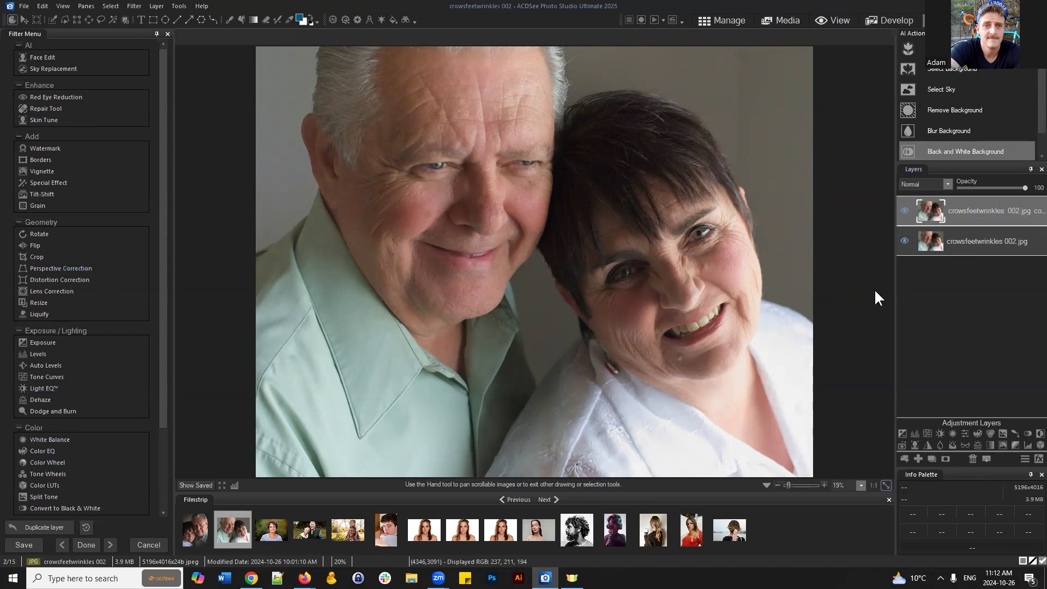
click(994, 234)
drag(1007, 231, 977, 230)
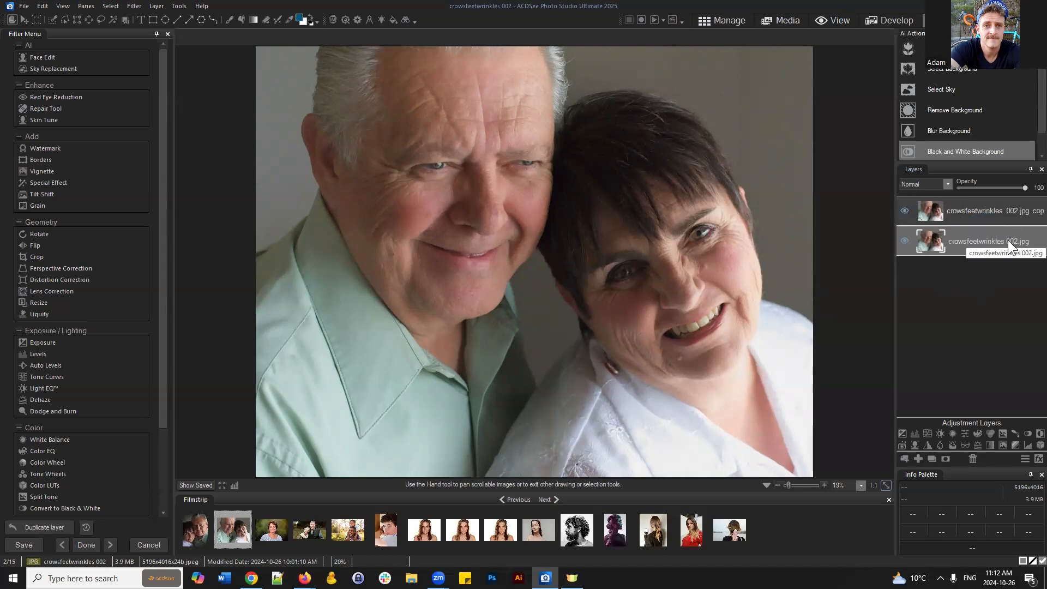
click(971, 211)
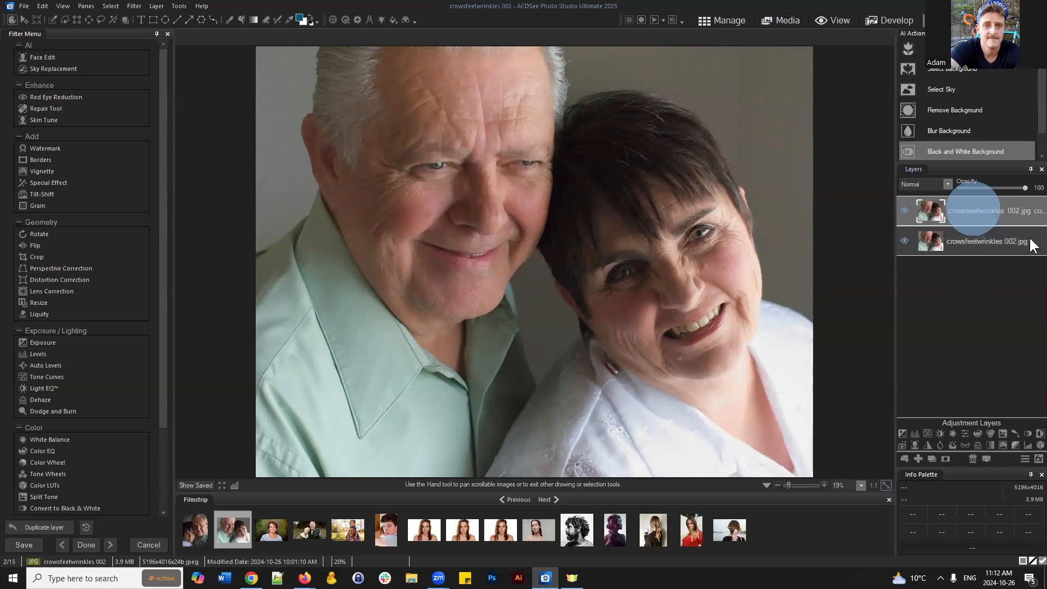
Apply Skin Tune with smoothing 61 to the copied layer and toggle that layer's visibility to compare before and after.
click(44, 118)
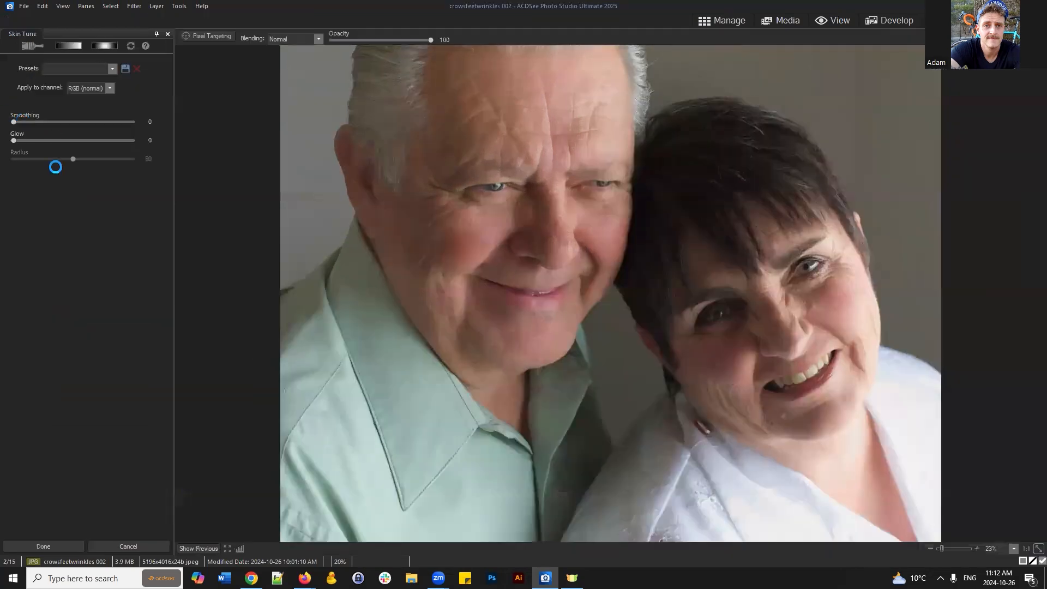
drag(15, 121, 88, 123)
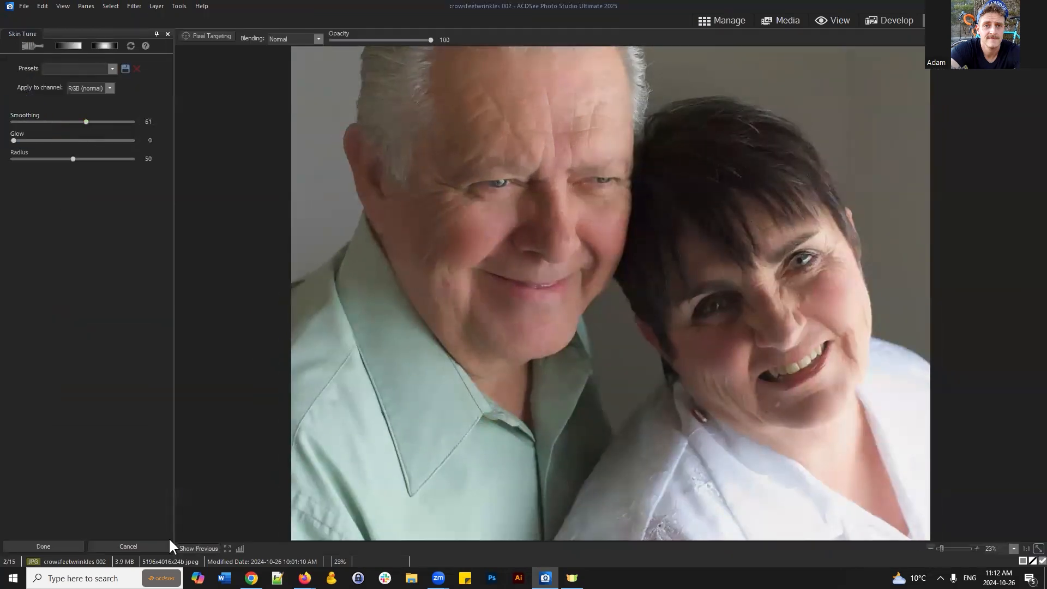
click(61, 546)
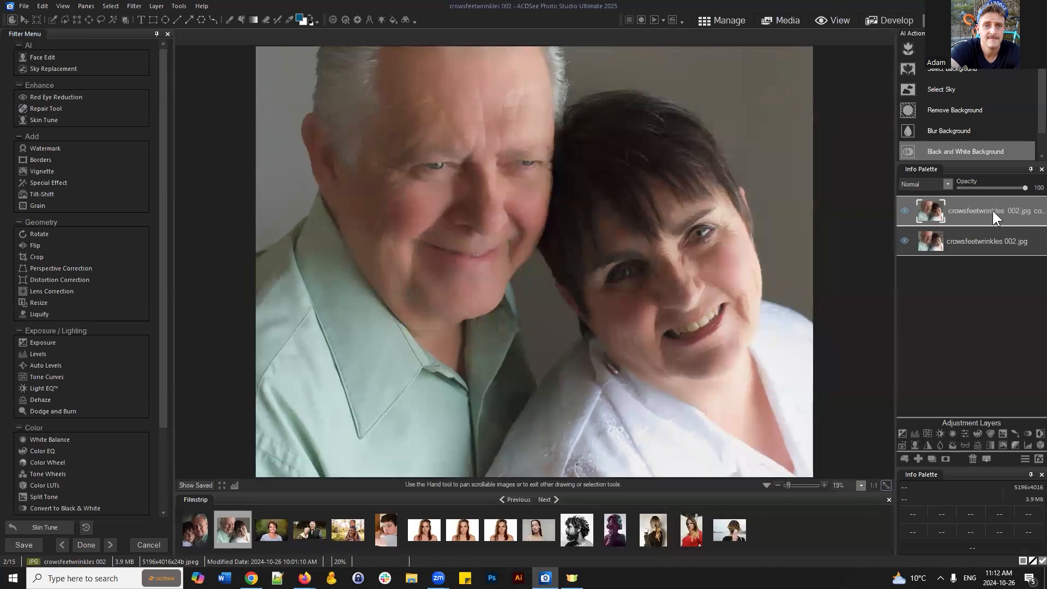
click(998, 214)
click(904, 212)
click(906, 211)
click(988, 210)
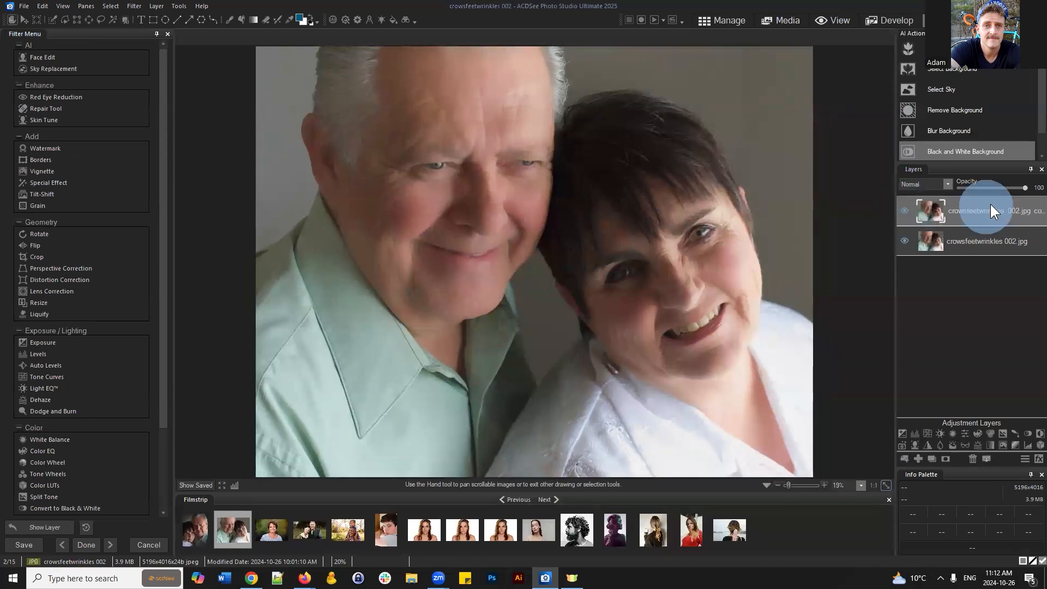
Rename the smoothed copy of the layer as "skin tune".
right_click(967, 211)
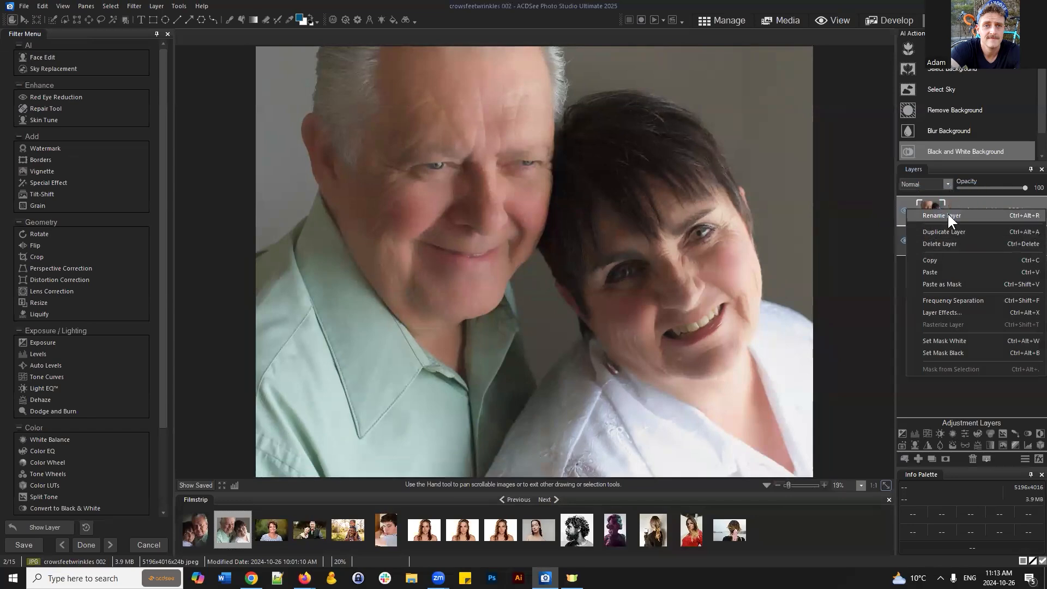
click(948, 215)
text(skin tune)
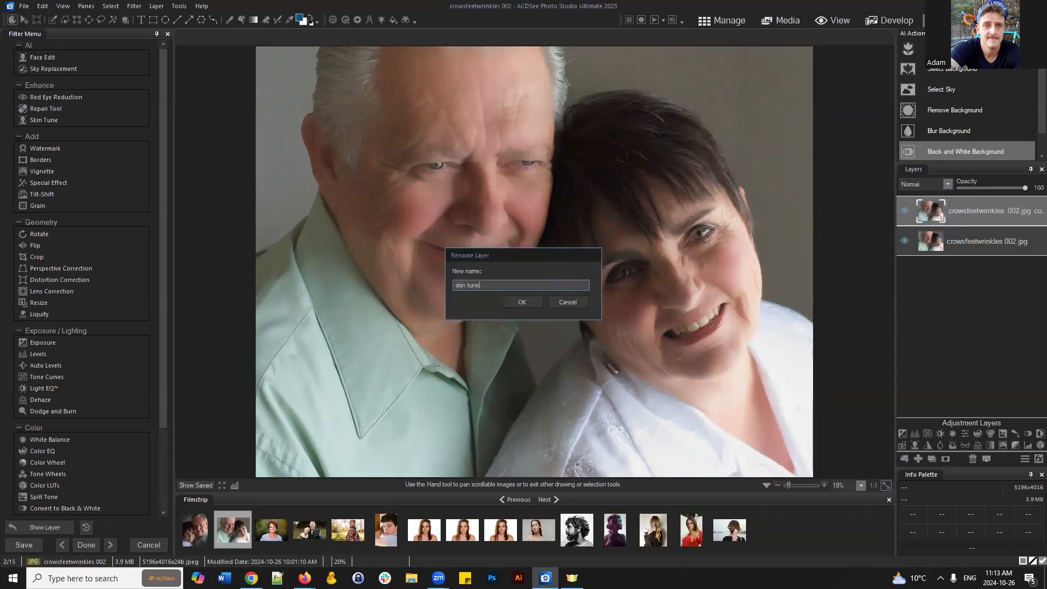
key(Return)
Toggle the visibility of both layers to compare them, leaving the skin tune layer hidden.
click(904, 213)
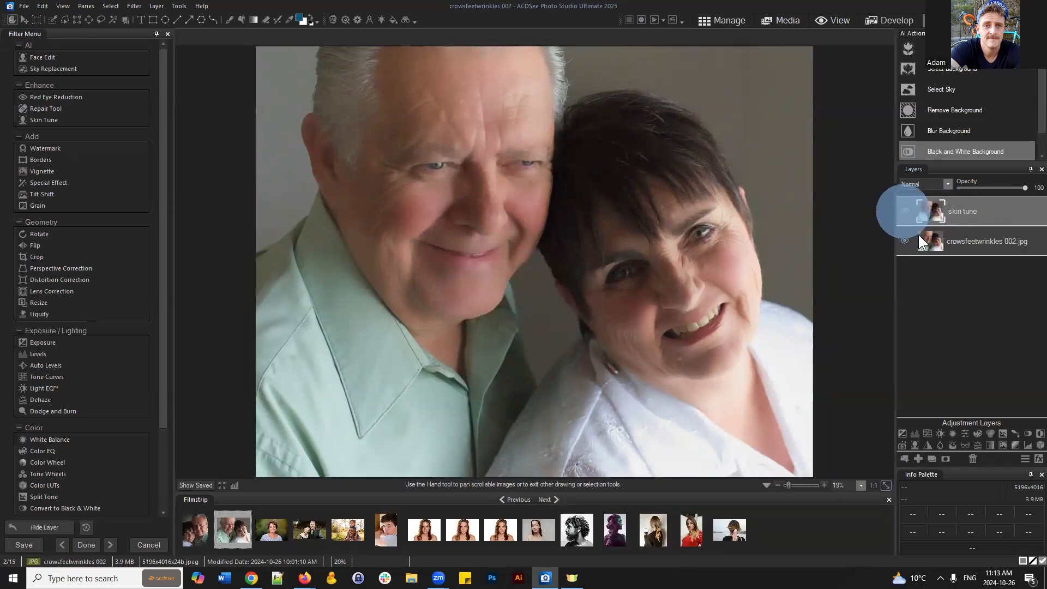
click(903, 238)
click(904, 238)
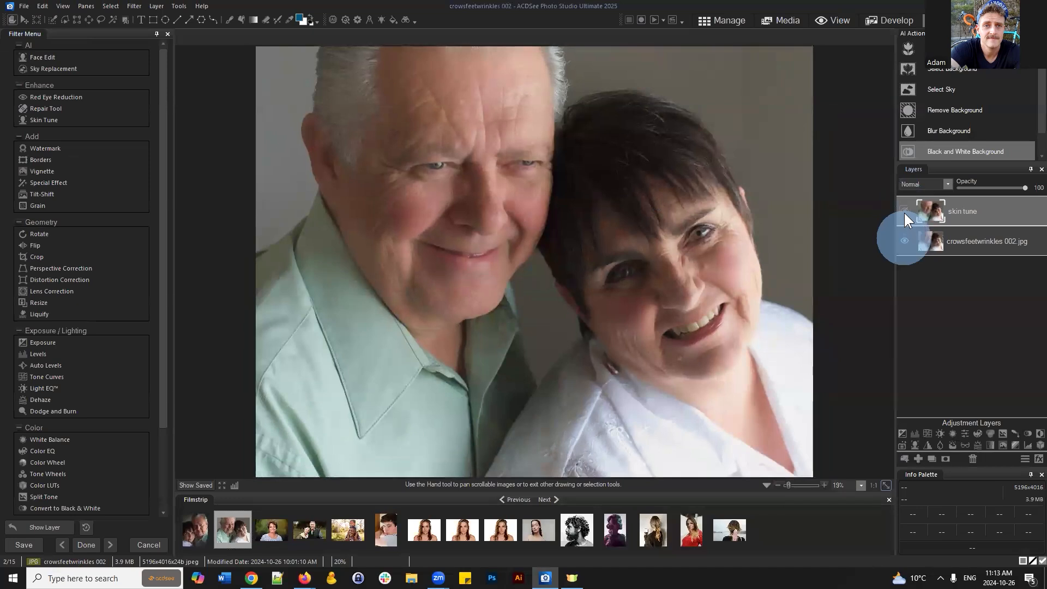
click(905, 212)
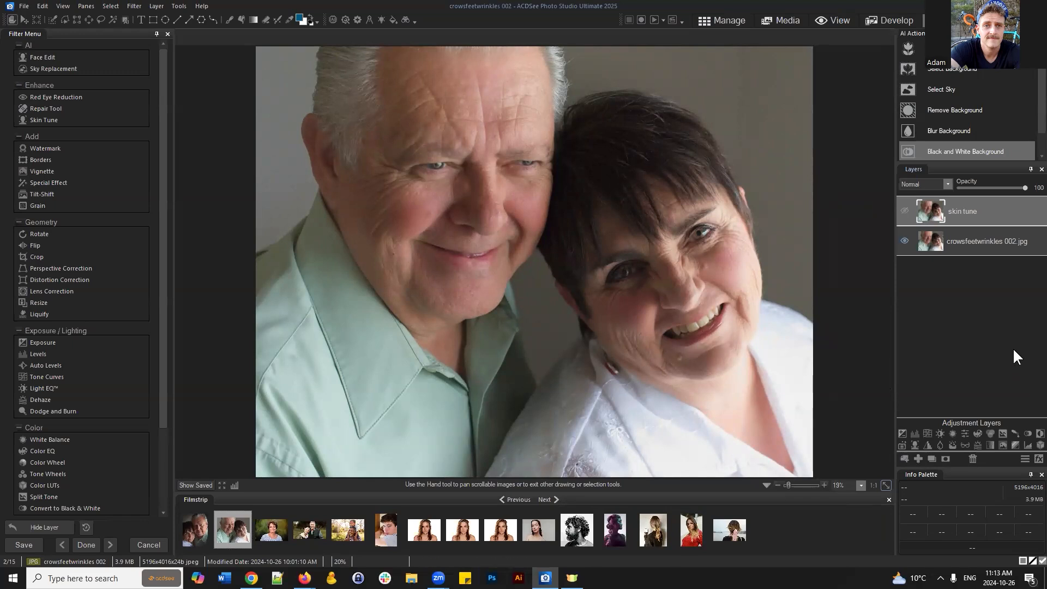
Duplicate the crowsfeetwrinkles 002.jpg layer again and move the new copy above the skin tune layer.
click(977, 216)
click(967, 247)
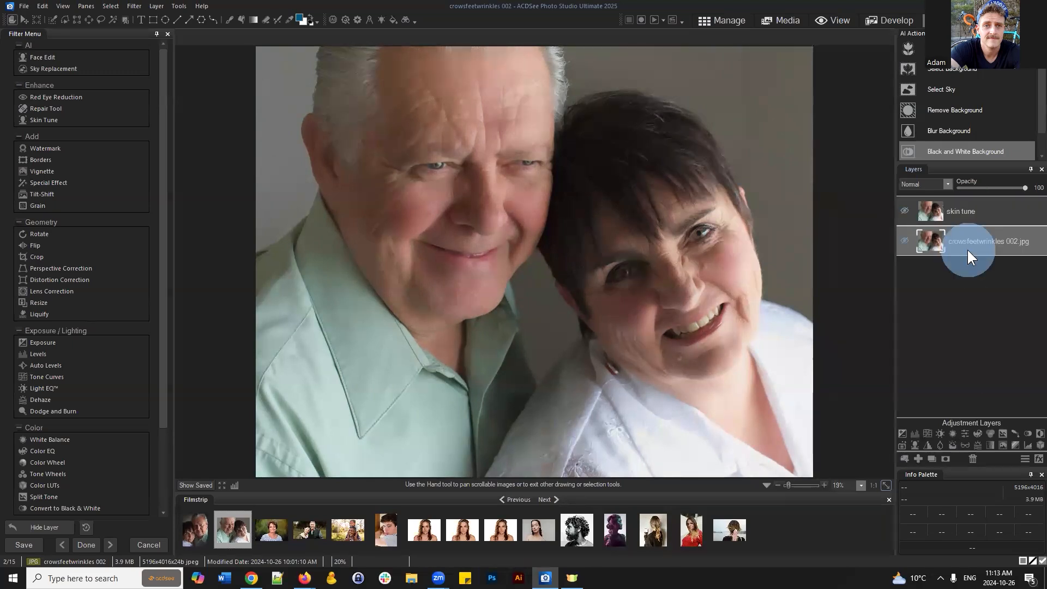
click(931, 459)
click(974, 240)
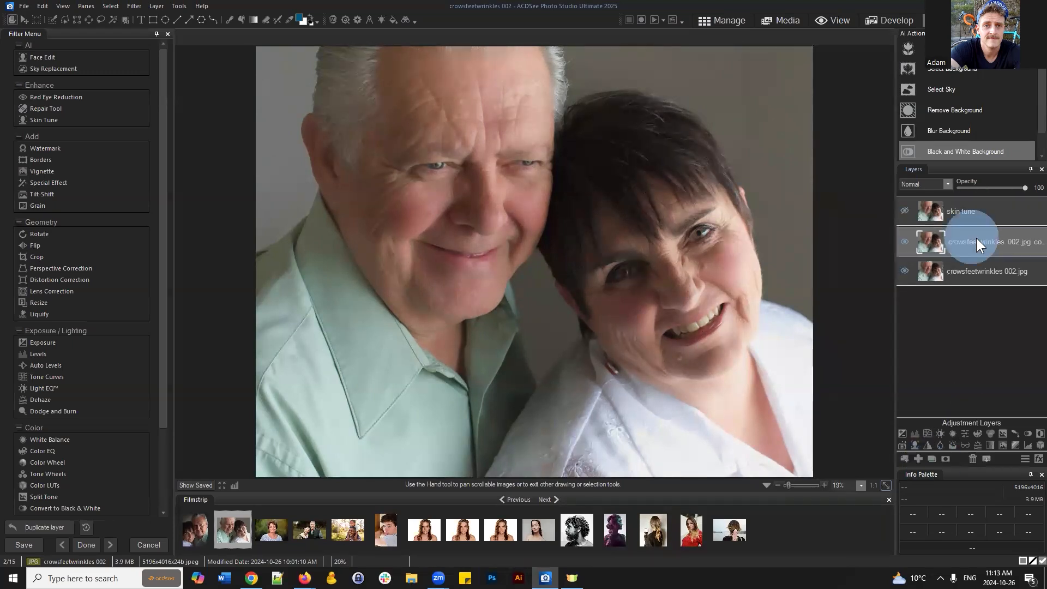
drag(978, 243, 977, 205)
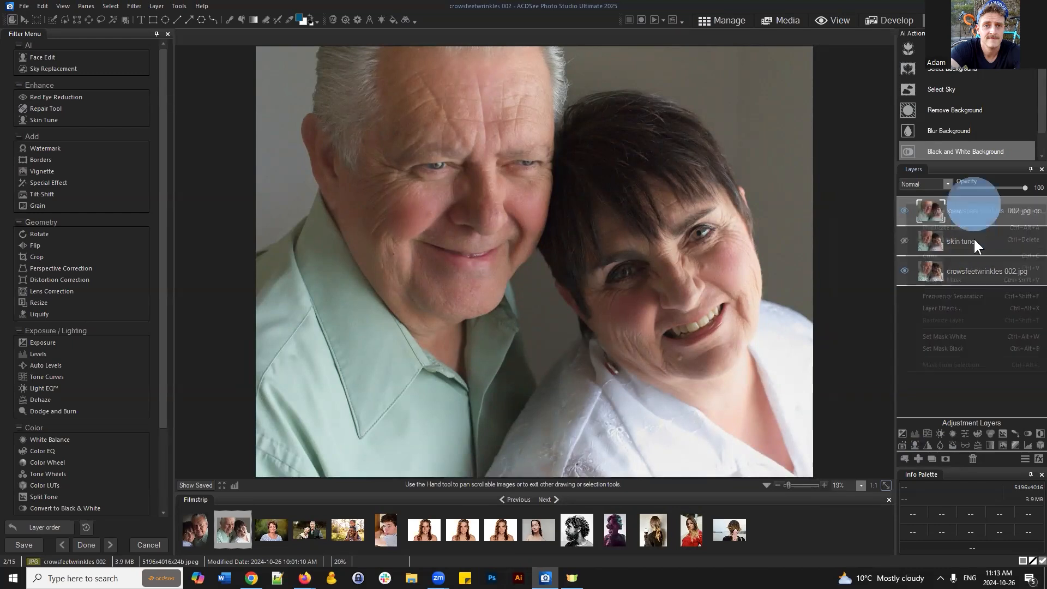
Rename the new topmost layer copy as "face edit".
right_click(945, 218)
click(944, 211)
text(face edit)
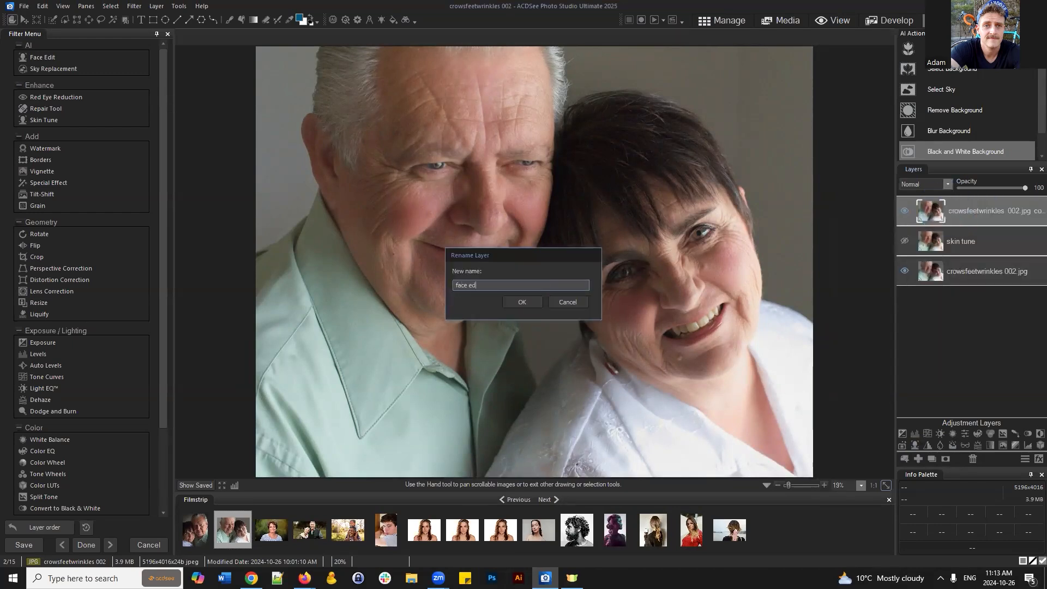
key(Return)
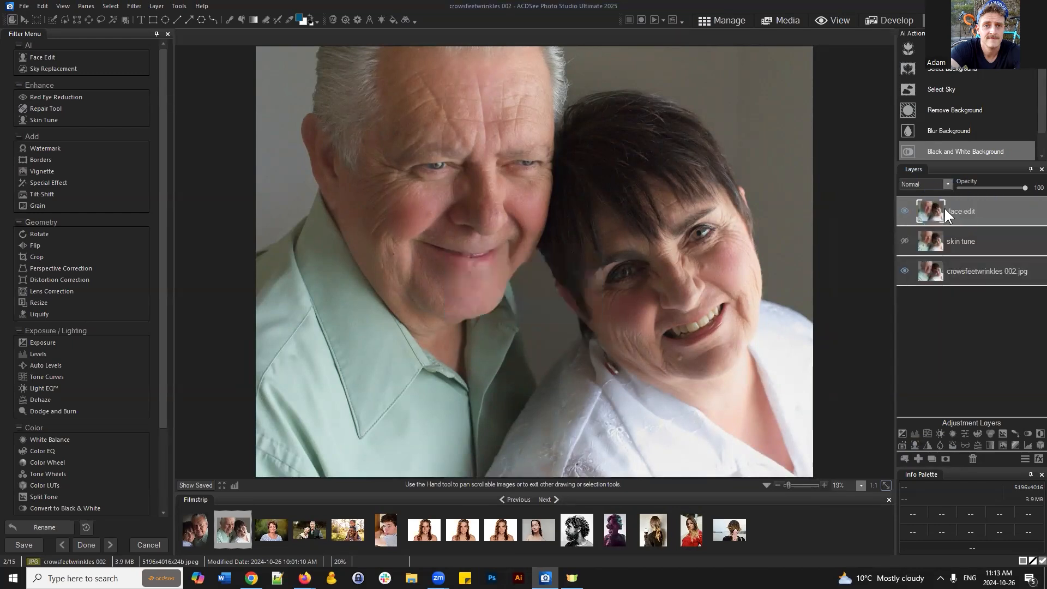
Rename the crowsfeetwrinkles 002.jpg layer beneath the two copies as "original".
click(979, 274)
right_click(994, 267)
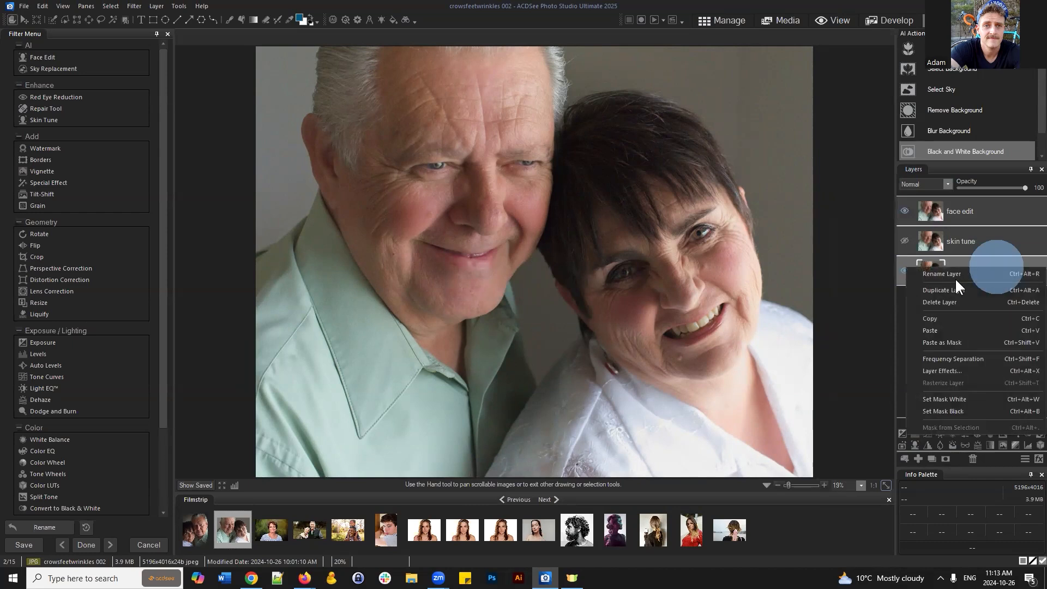
click(946, 275)
text(original)
key(Return)
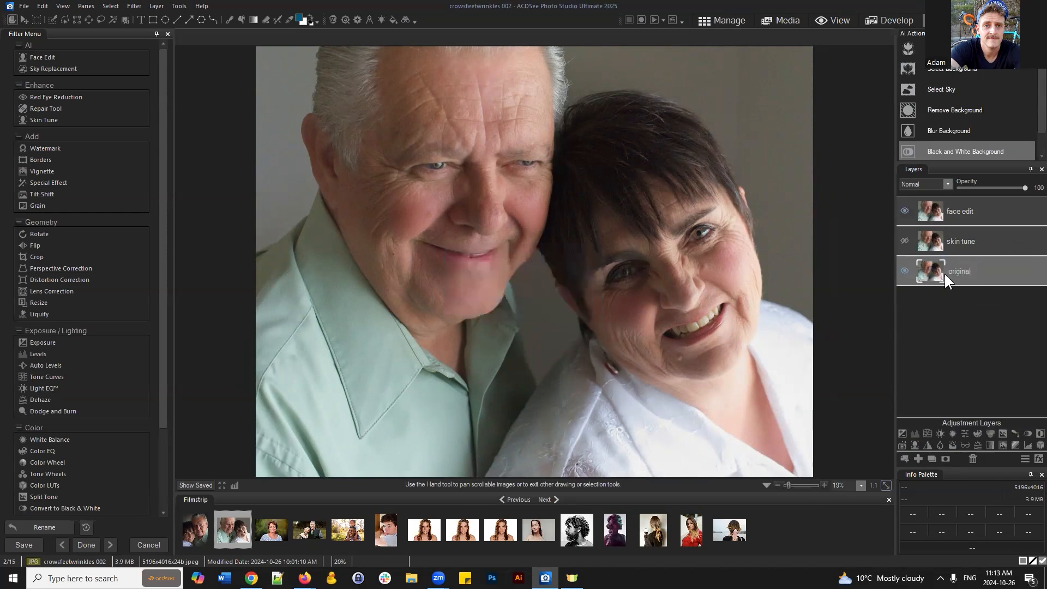
Compare the skin tune and face edit layers by switching their visibility, ending with face edit shown and skin tune hidden.
click(977, 244)
click(906, 211)
click(905, 240)
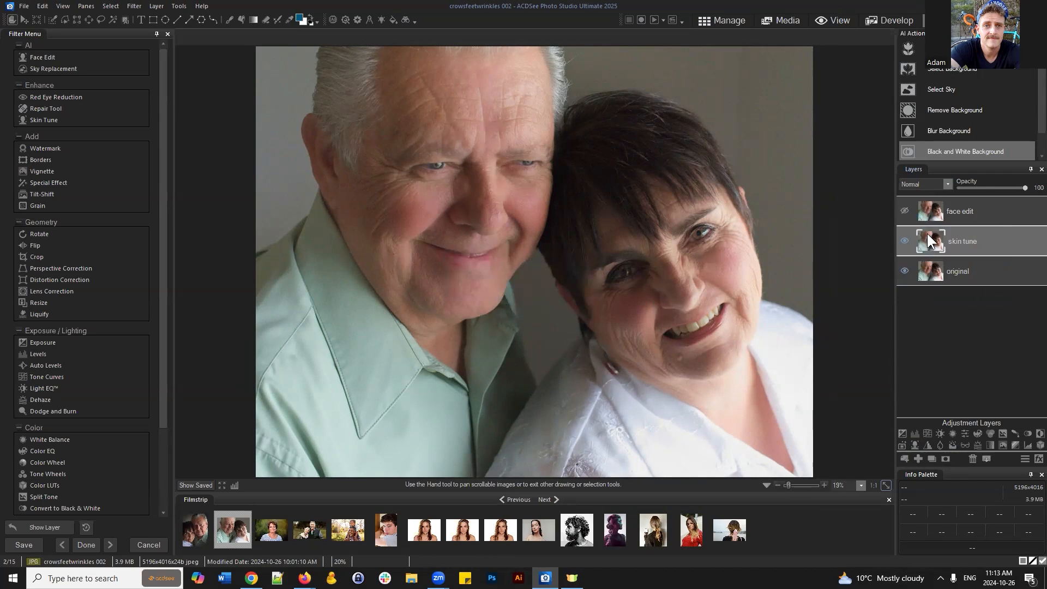
click(905, 210)
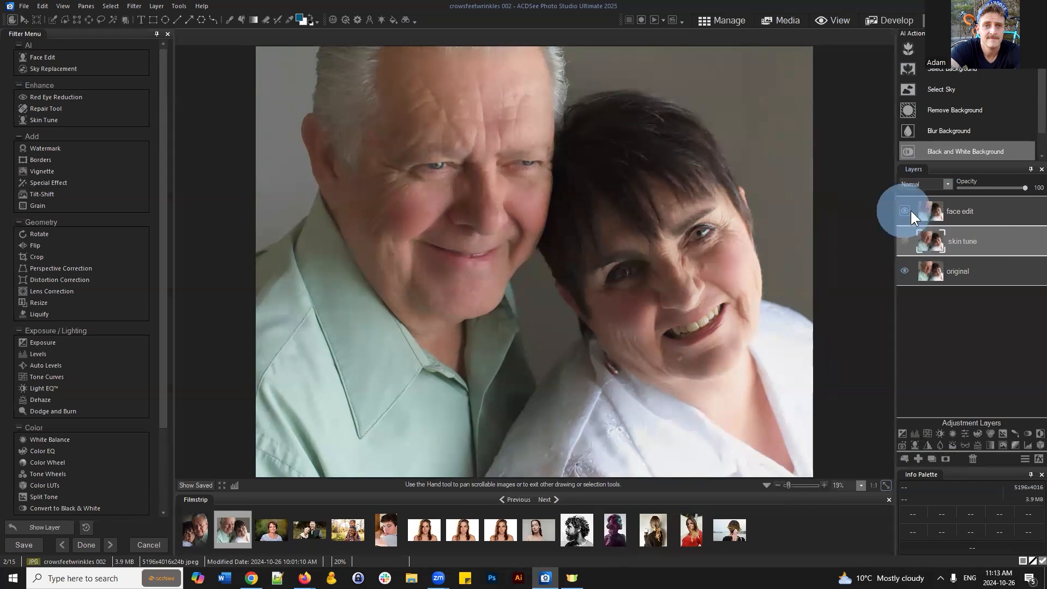
Open Face Edit on the face edit layer, examine the AI points on the woman's face, and cancel the filter.
click(979, 211)
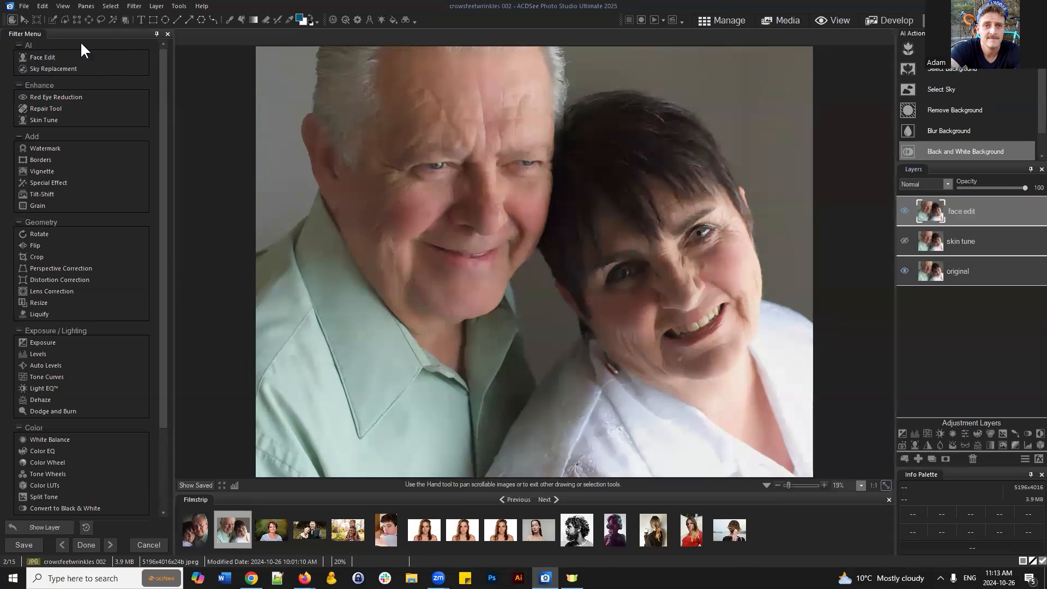
click(41, 57)
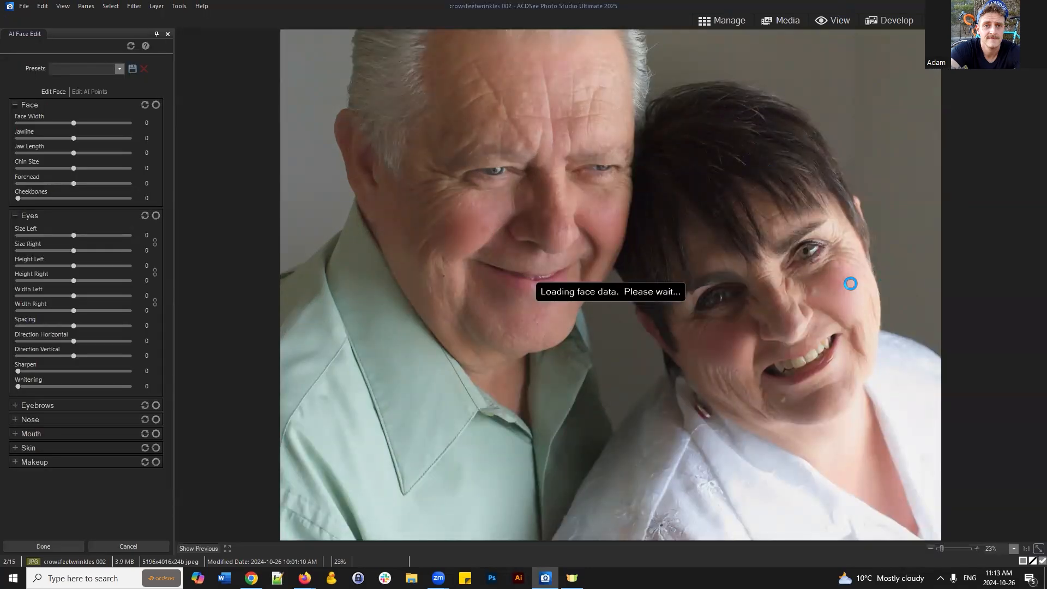
scroll(851, 283, up, 3)
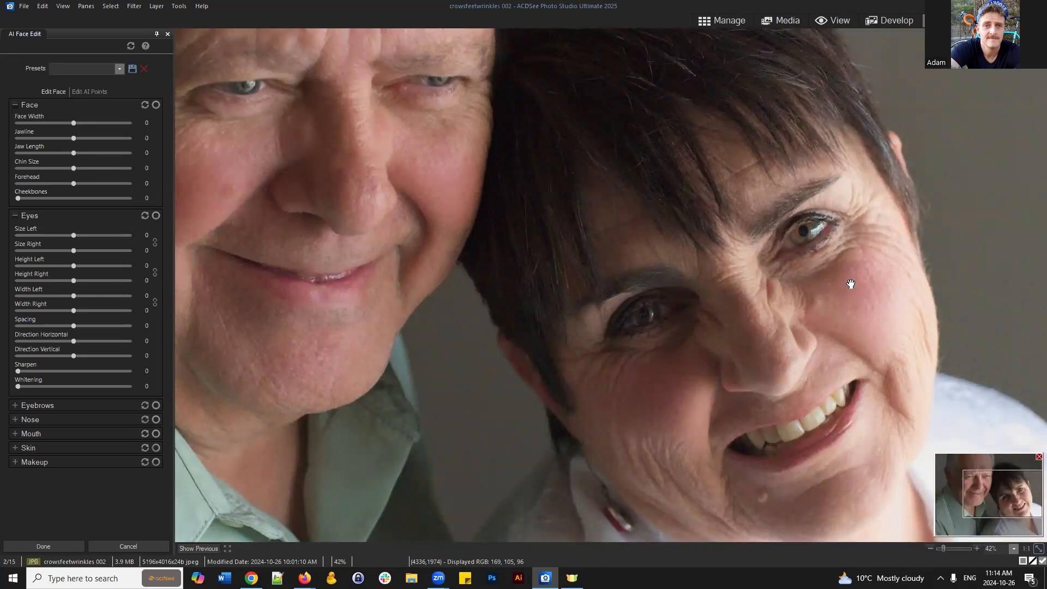
scroll(767, 267, down, 2)
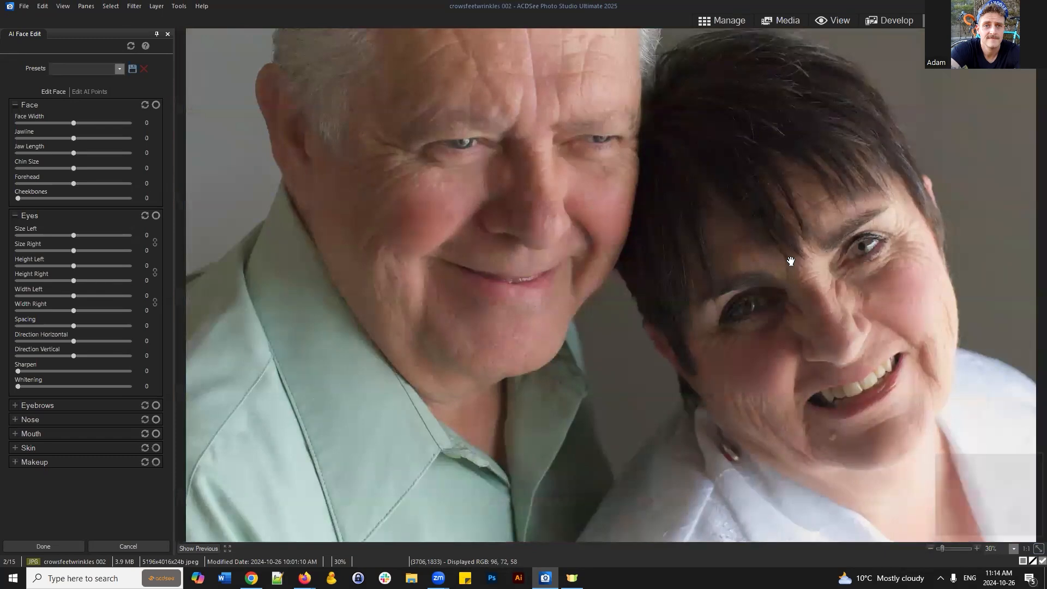
scroll(791, 261, down, 2)
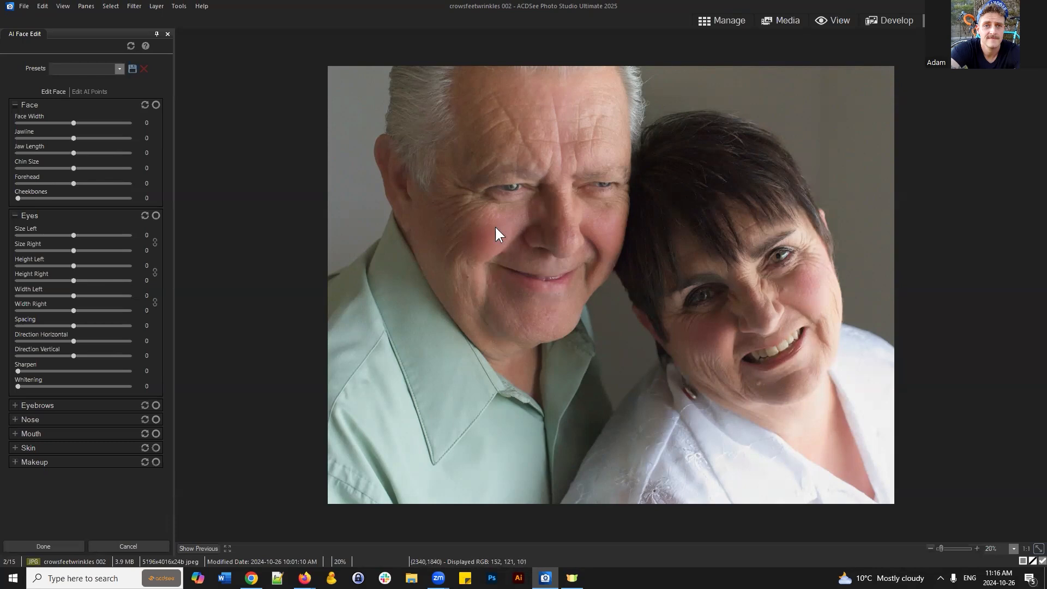
click(83, 91)
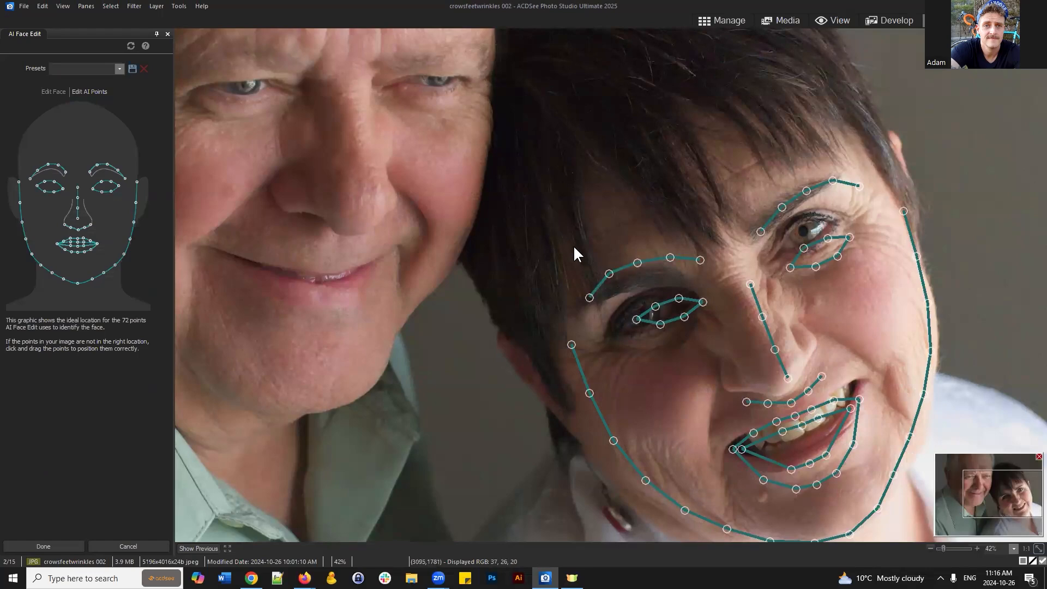
scroll(570, 249, down, 4)
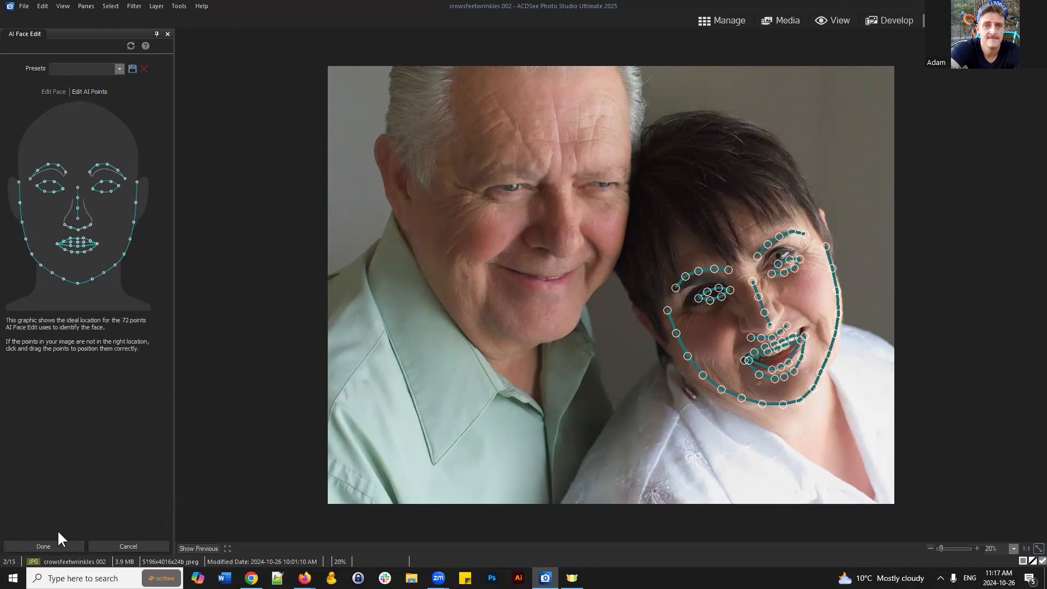
click(115, 545)
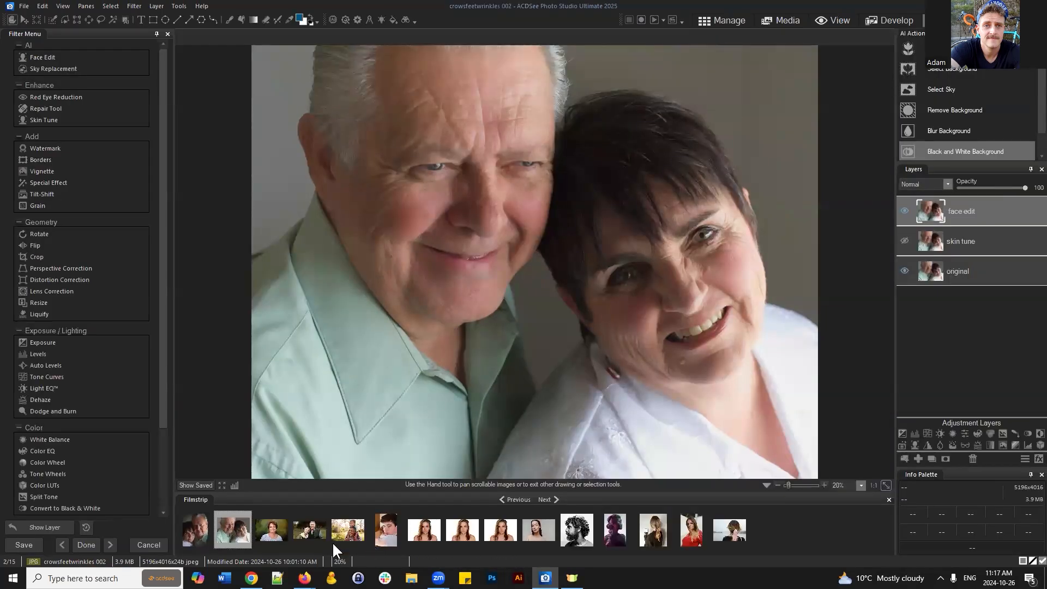
Switch to the crowsfeetwrinkles 004 photo and display the AI points on the woman's face in Face Edit.
click(310, 529)
click(522, 291)
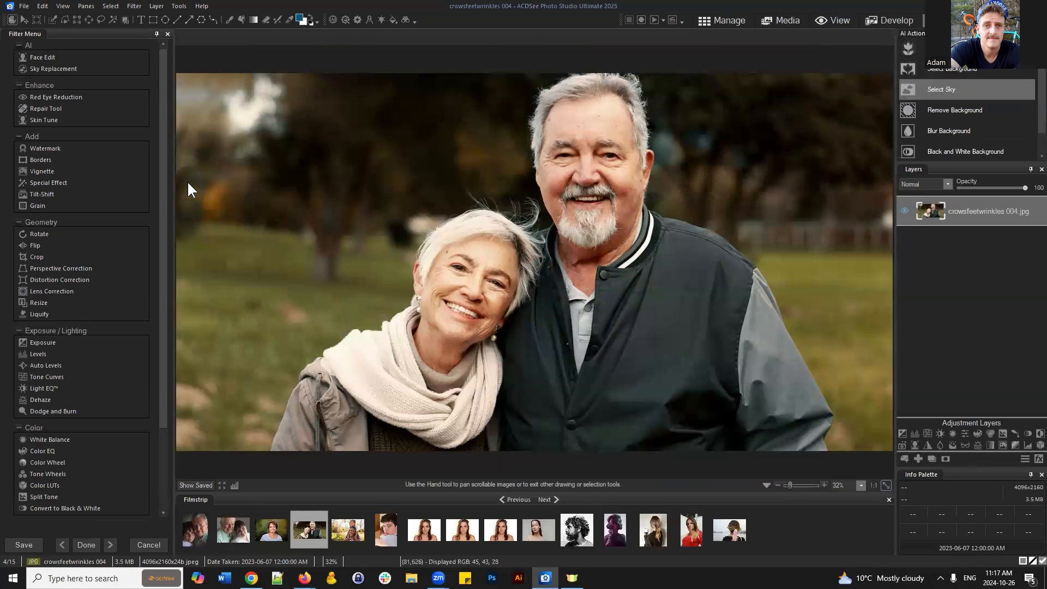
click(37, 57)
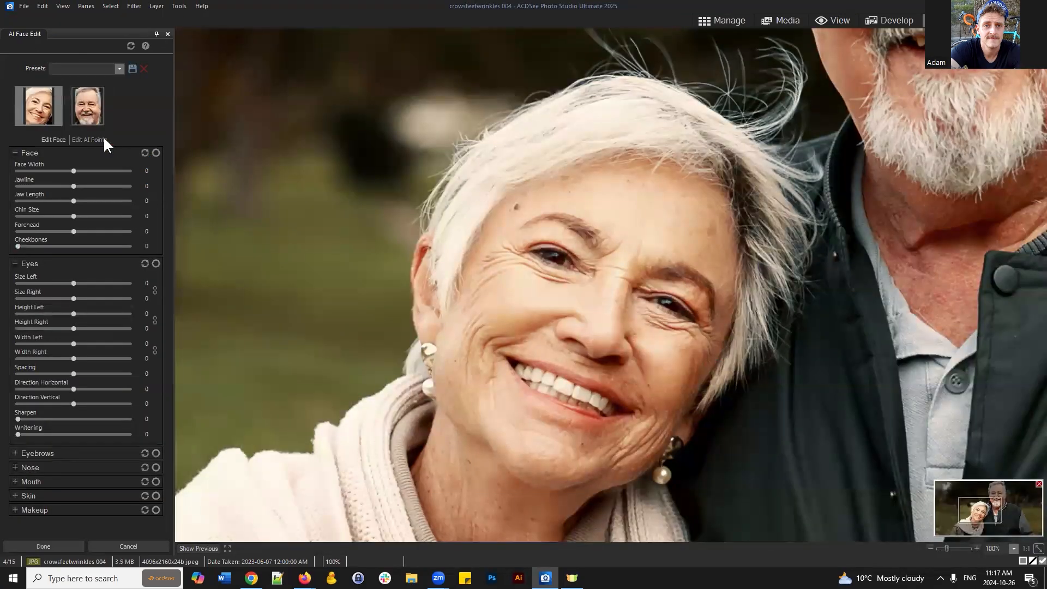
click(90, 138)
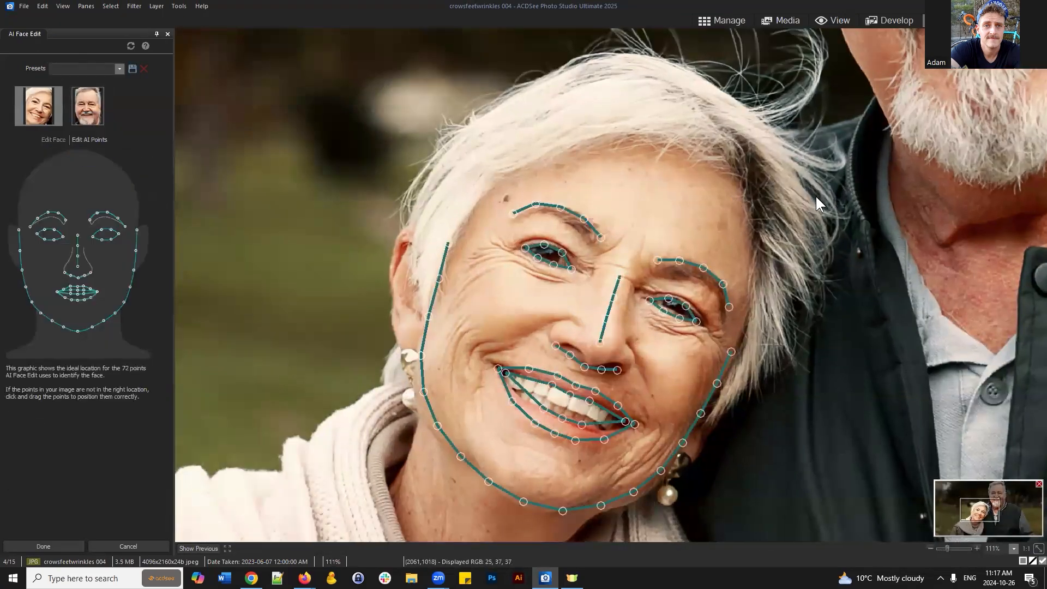
Compare the AI points on the woman's and the man's faces in Face Edit, ending with the man's face selected.
scroll(816, 195, down, 5)
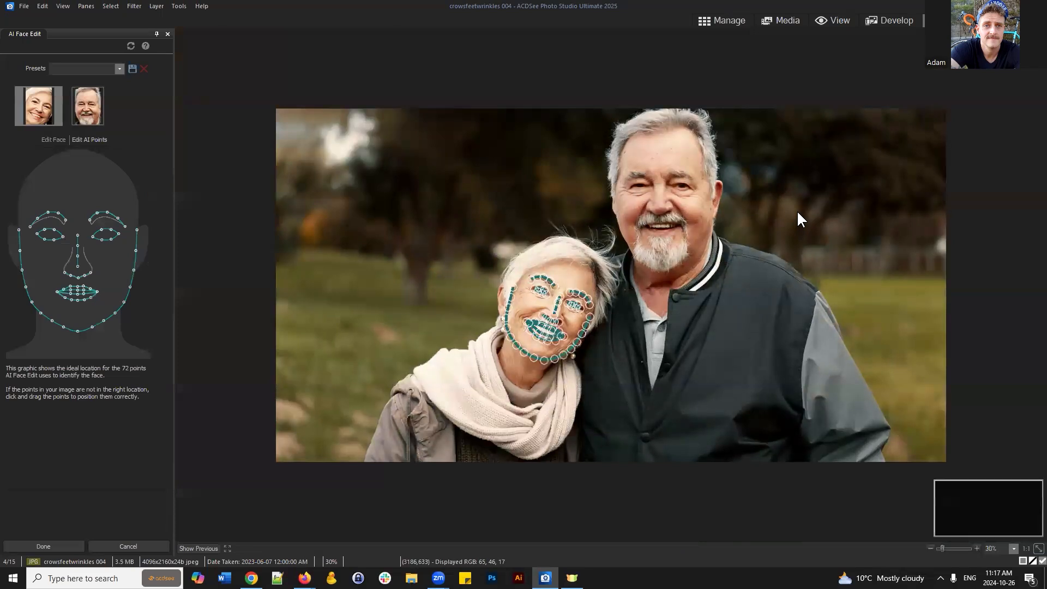
scroll(797, 210, up, 2)
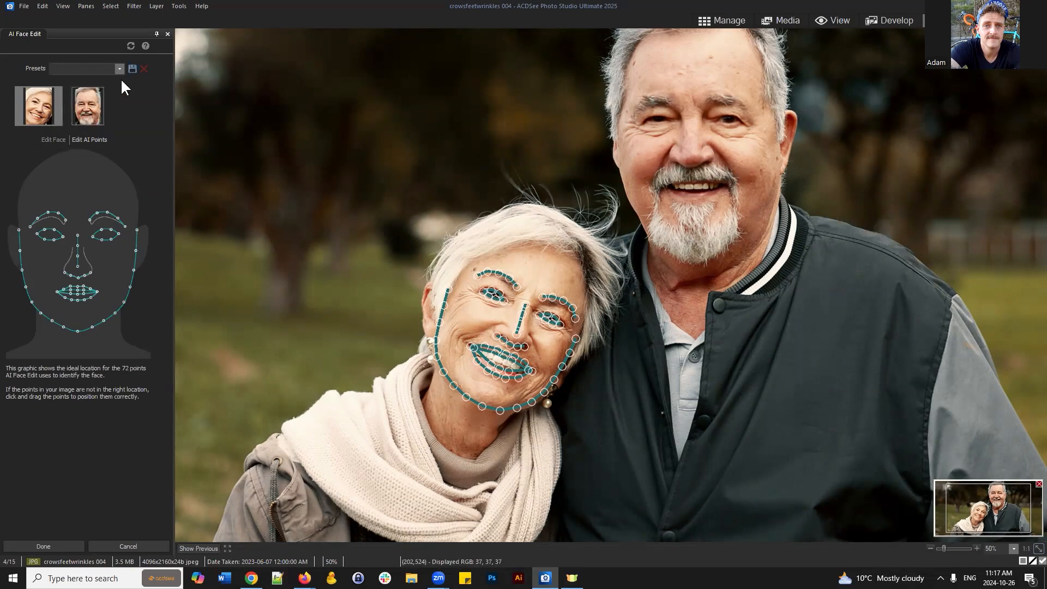
click(96, 110)
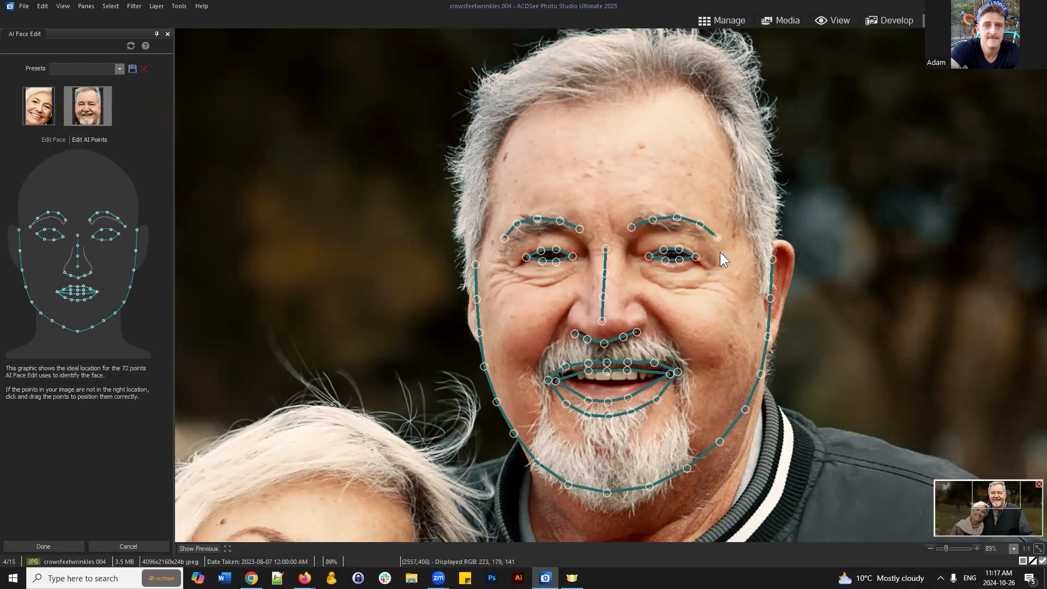
click(39, 107)
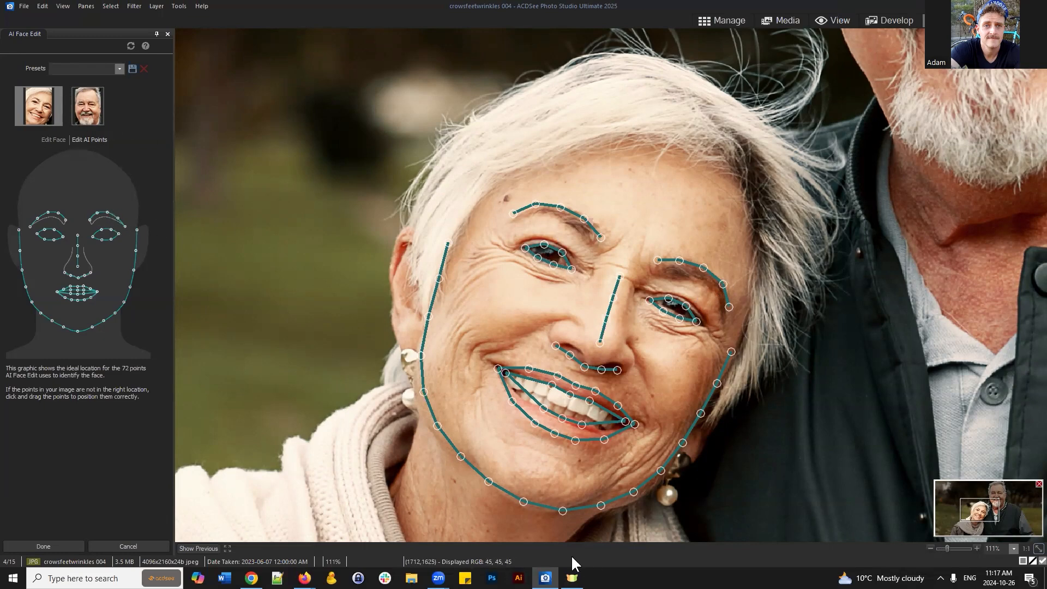
click(84, 105)
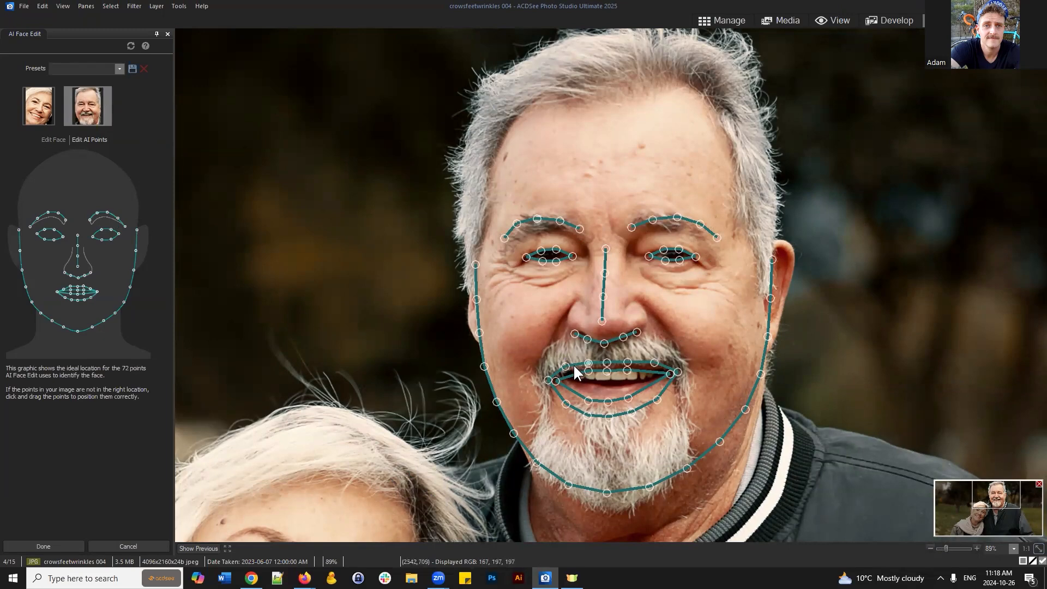
drag(990, 493, 1000, 504)
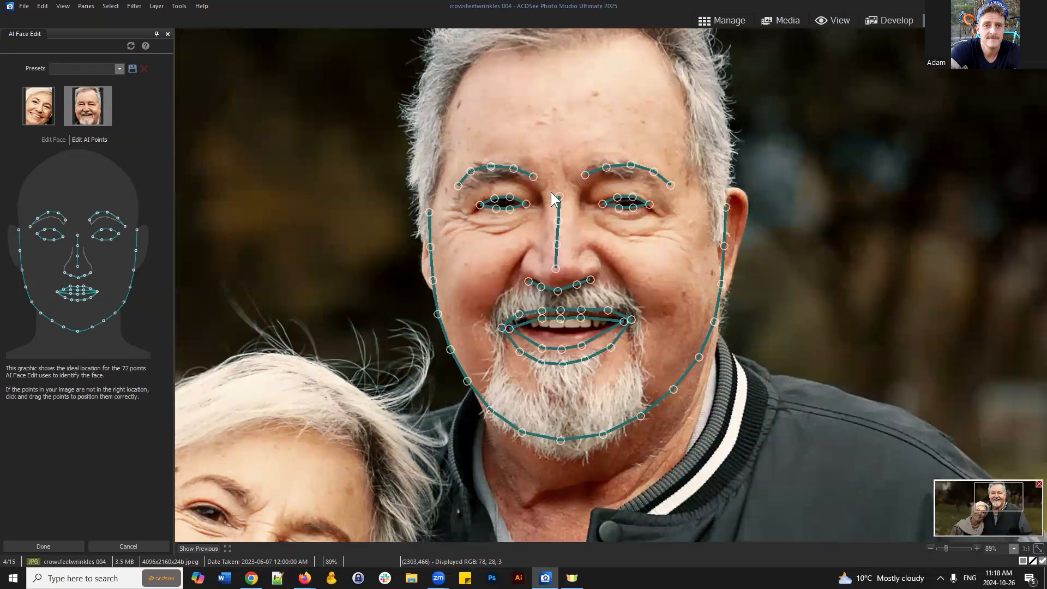
Display the Edit Face controls for the man and look through the Face, Eyes, Eyebrows and Nose groups, leaving them collapsed.
click(54, 140)
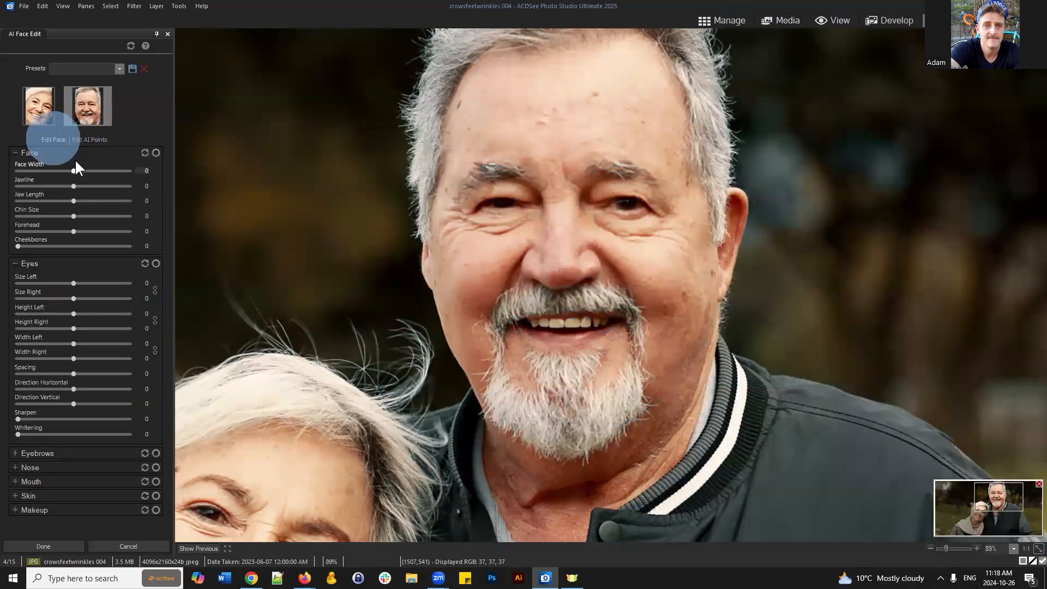
click(15, 153)
click(18, 167)
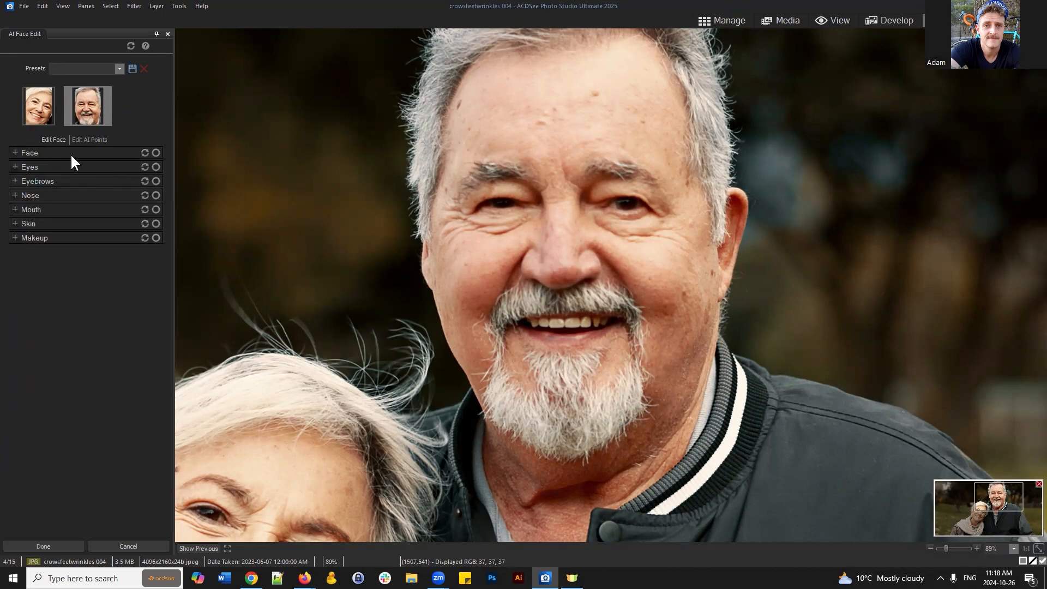
click(25, 150)
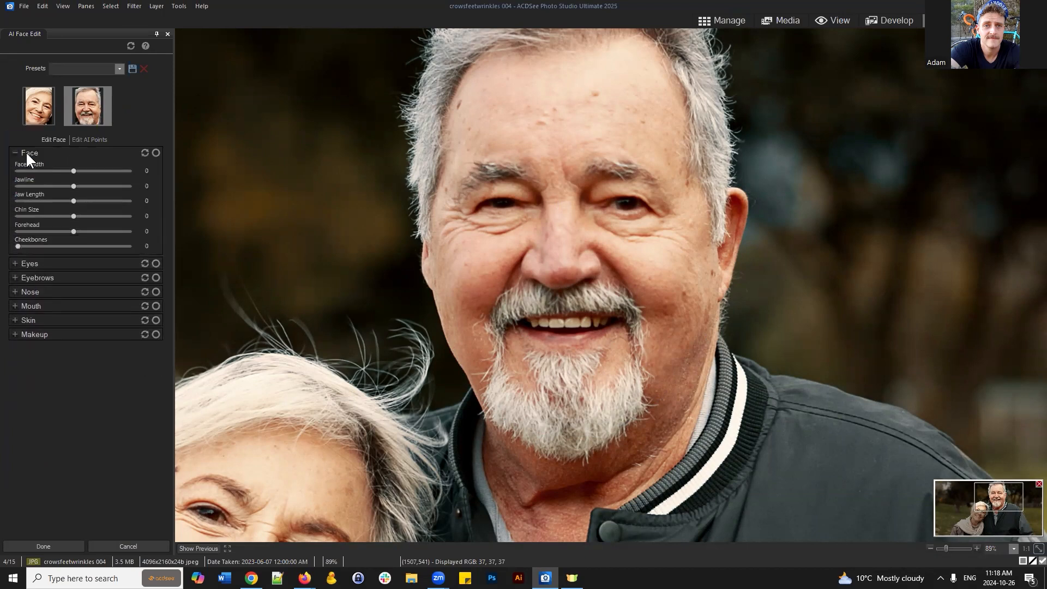
click(25, 151)
click(31, 162)
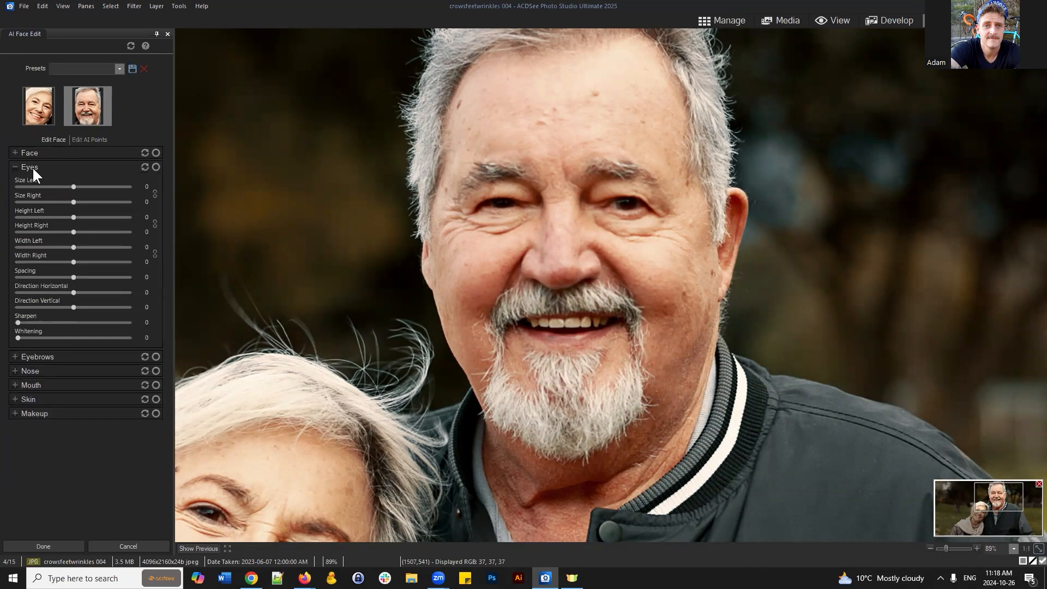
click(33, 166)
click(41, 180)
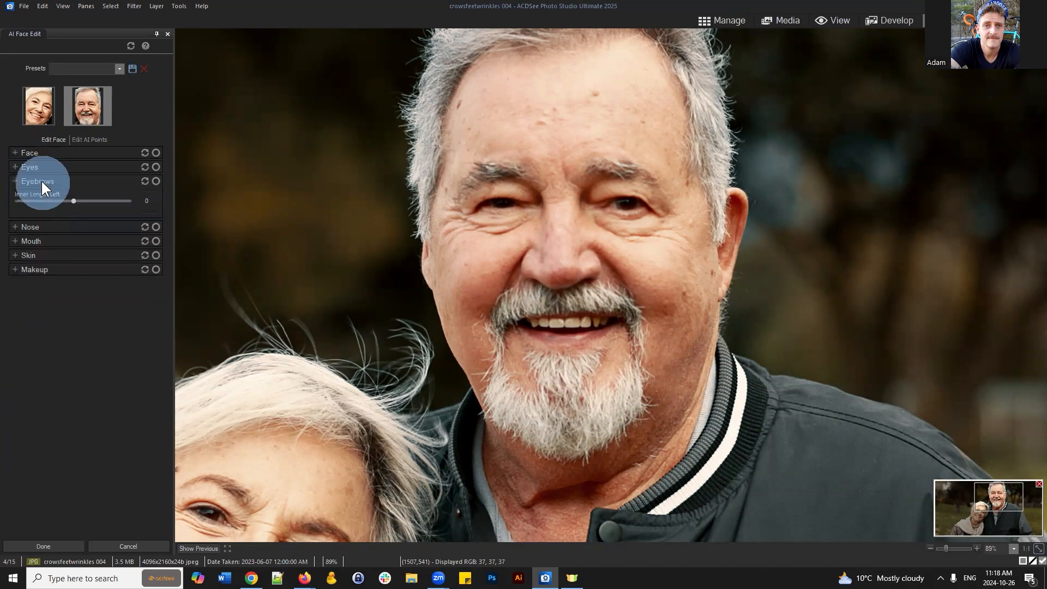
click(40, 181)
click(31, 196)
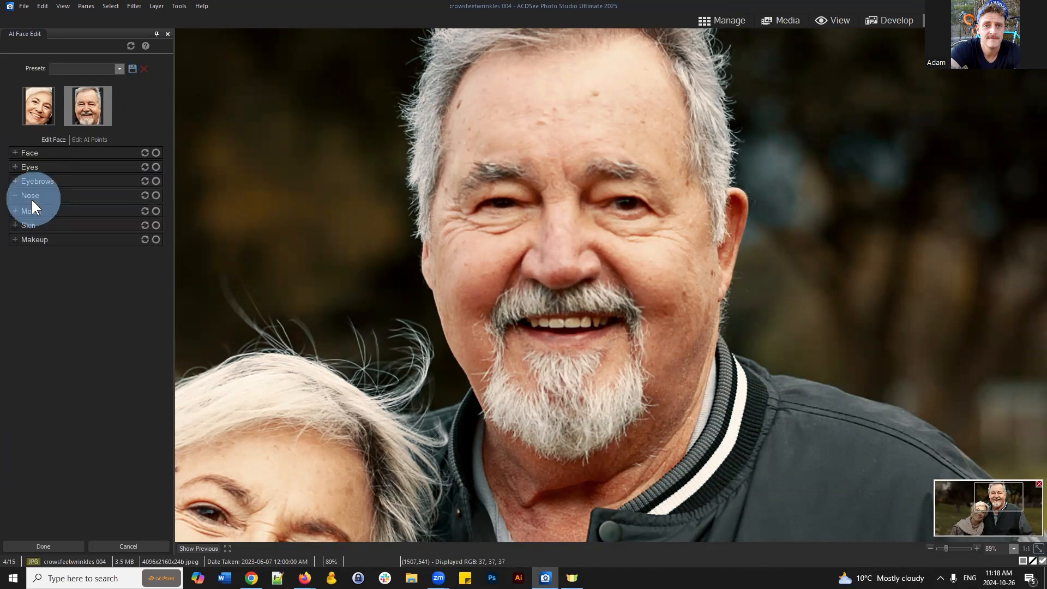
click(33, 196)
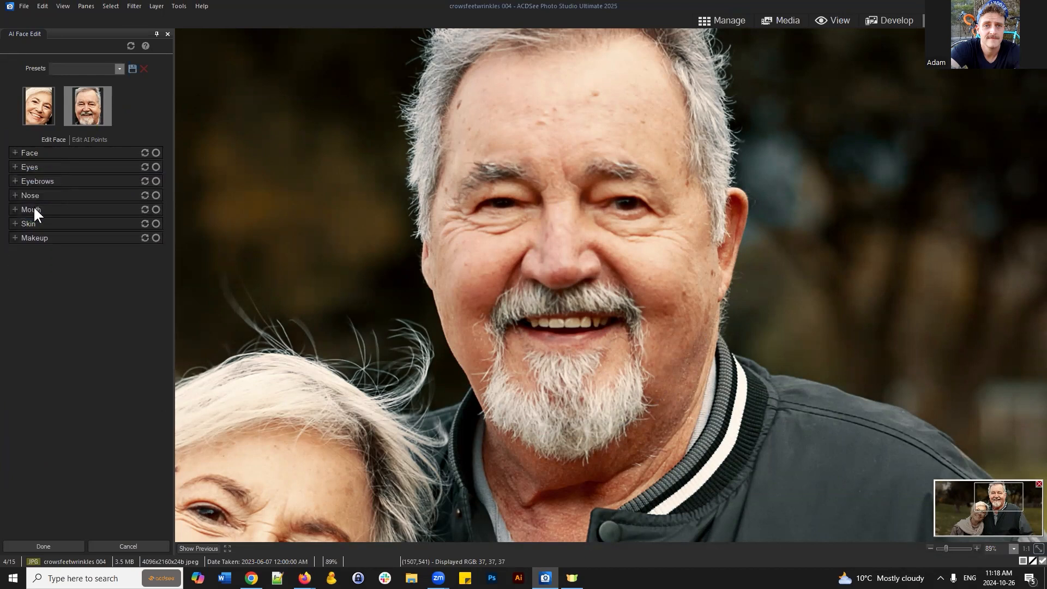
Examine the Mouth, Skin and Makeup controls for the man's face, leaving only the Skin group expanded.
click(35, 210)
click(30, 292)
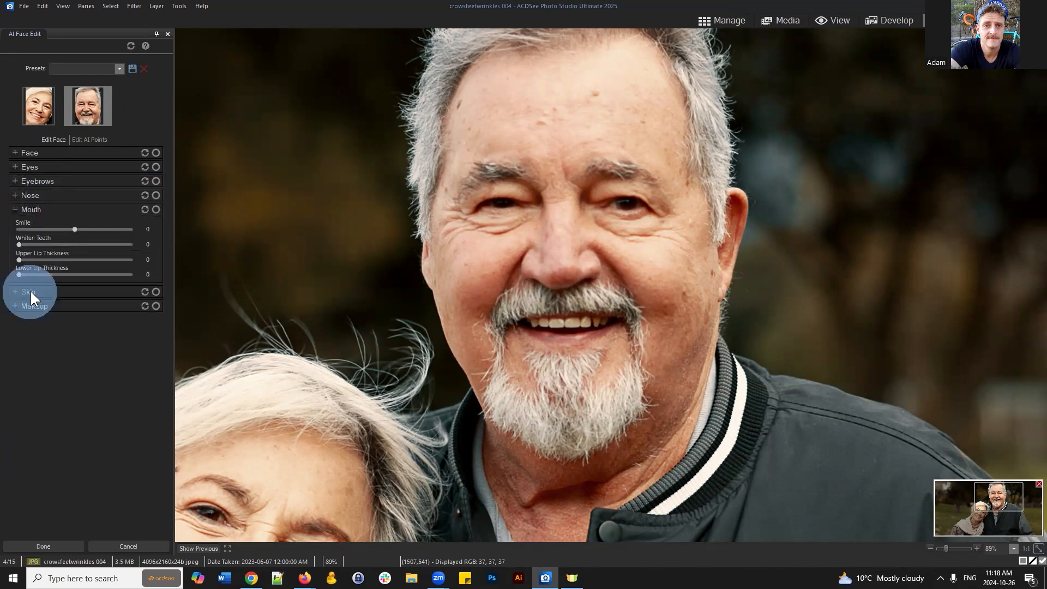
click(33, 404)
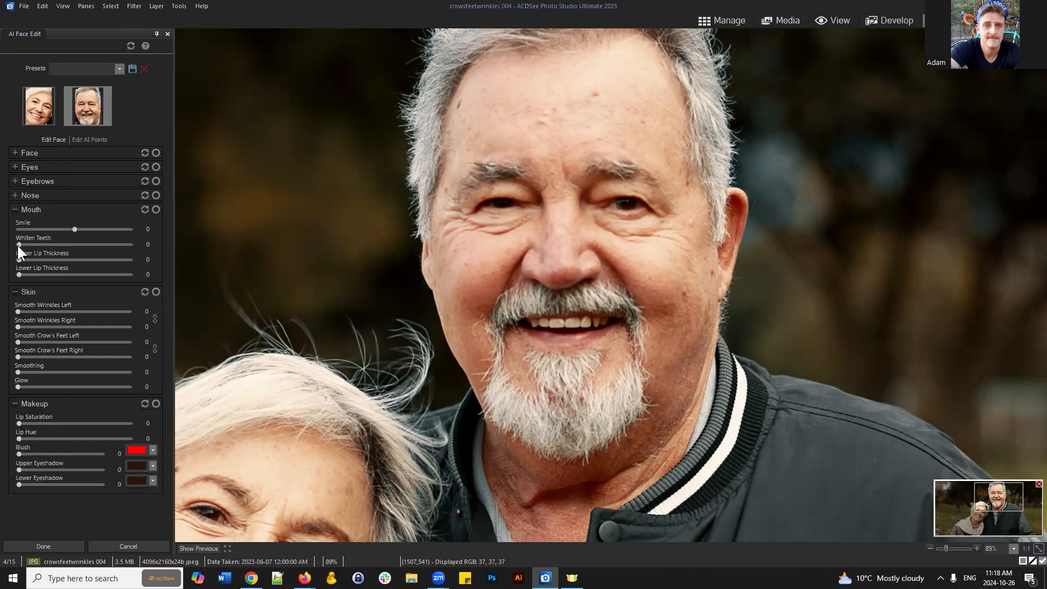
click(15, 209)
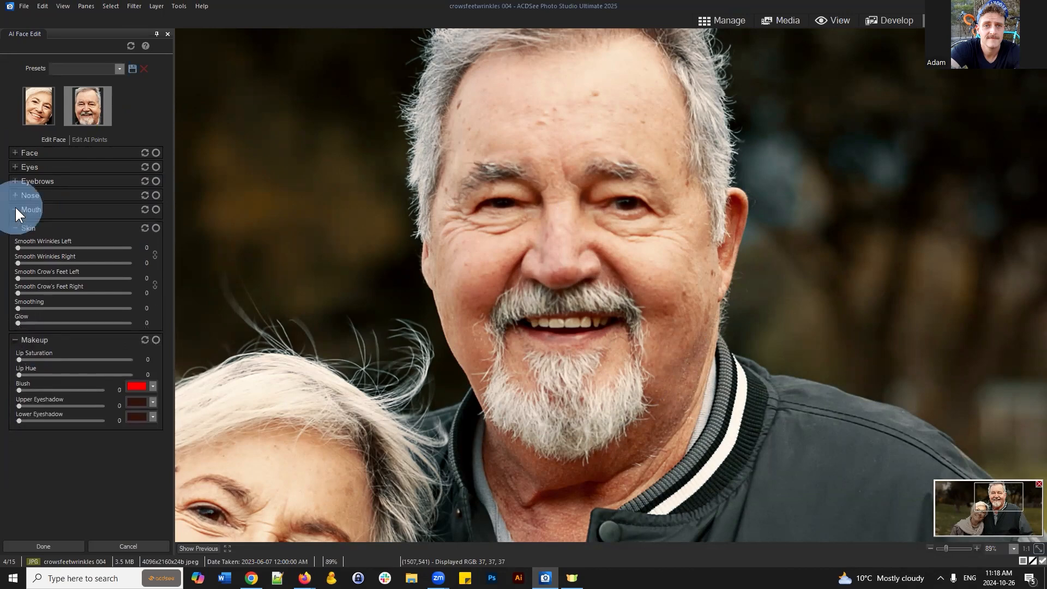
click(13, 334)
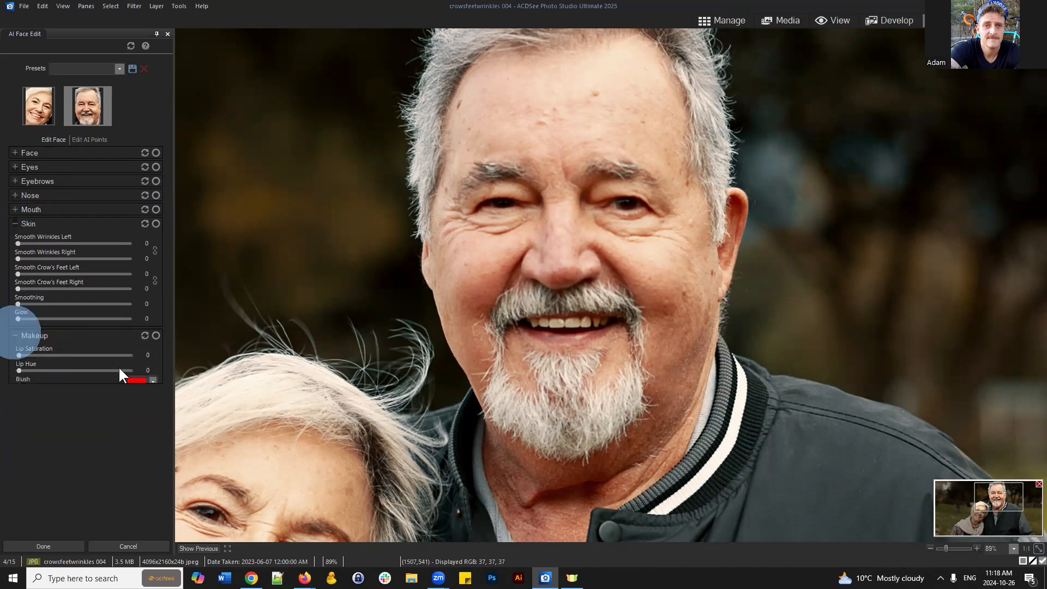
Select the woman's face, view it alongside the man's, and cancel Face Edit.
mouse_move(991, 518)
mouse_down()
mouse_move(994, 509)
mouse_move(981, 524)
mouse_move(990, 503)
mouse_up()
click(49, 107)
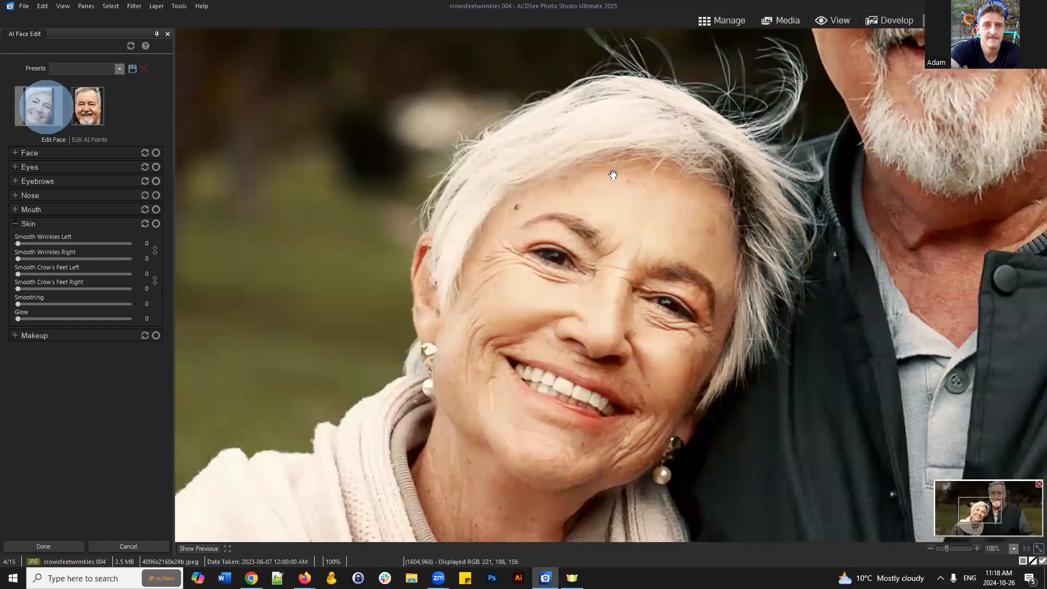
scroll(689, 152, down, 2)
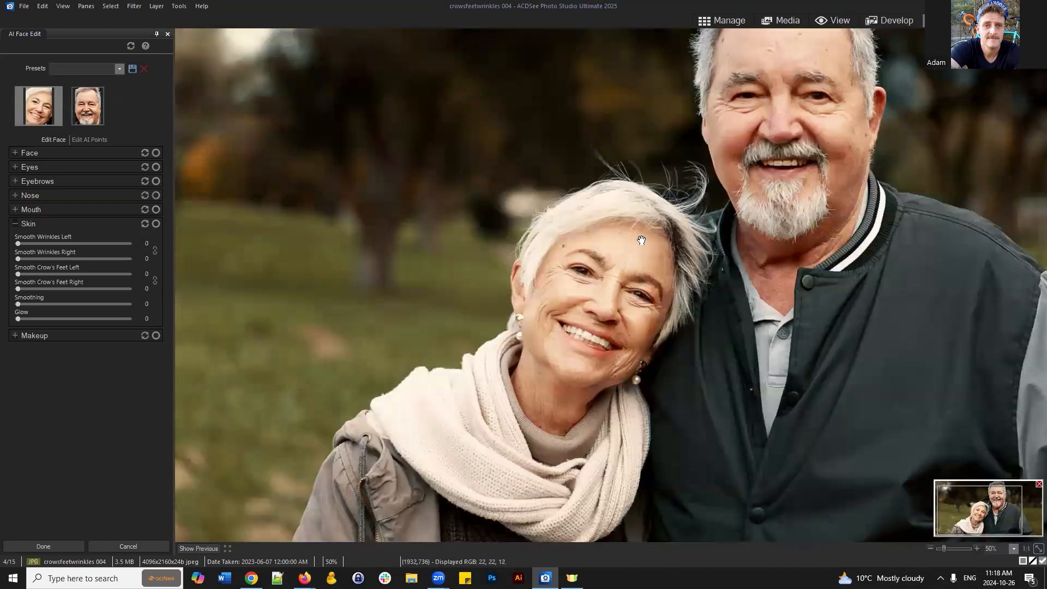
click(141, 547)
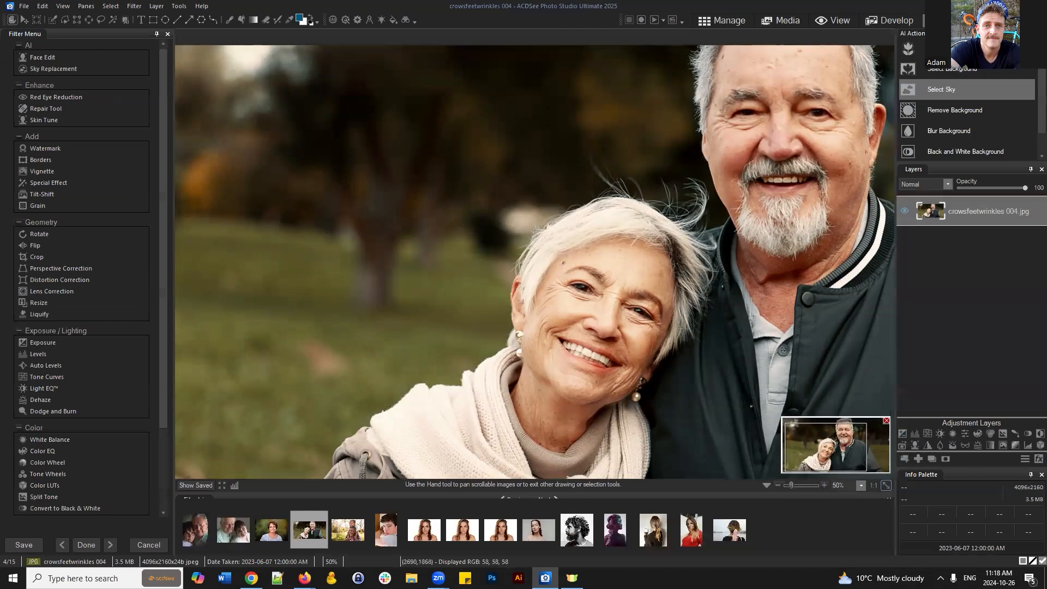
Examine the AI points on the crowsfeetwrinkles 003 photo in Face Edit, return to the face controls, and cancel the filter.
click(268, 526)
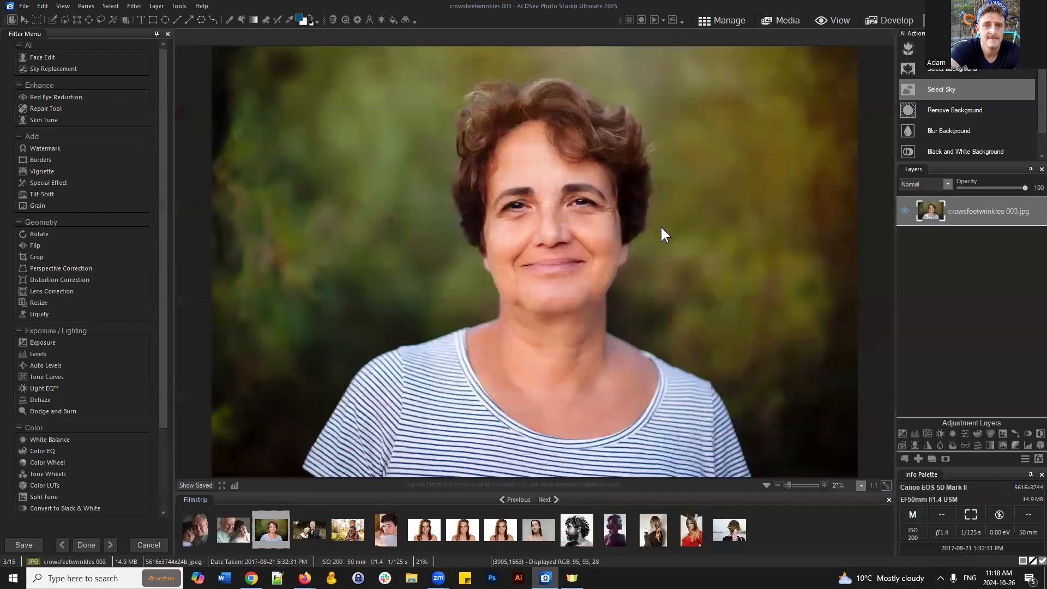
click(41, 57)
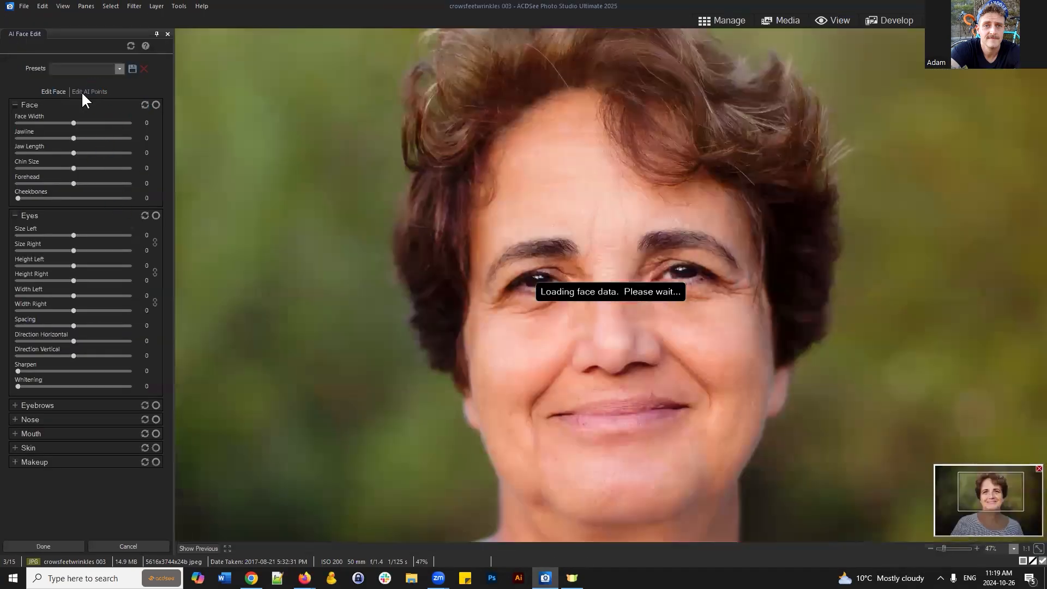
click(81, 91)
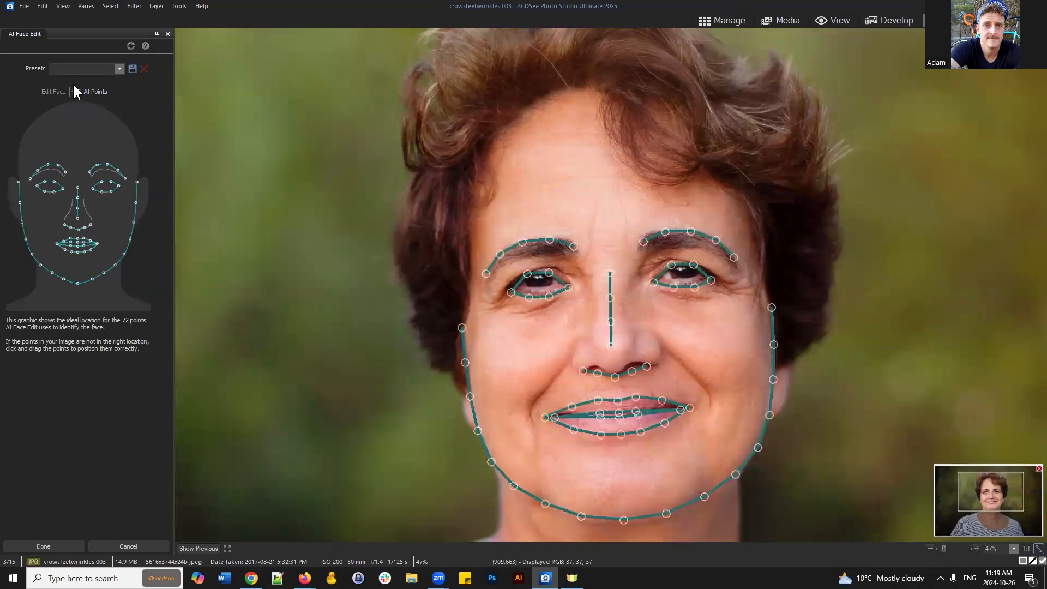
click(54, 91)
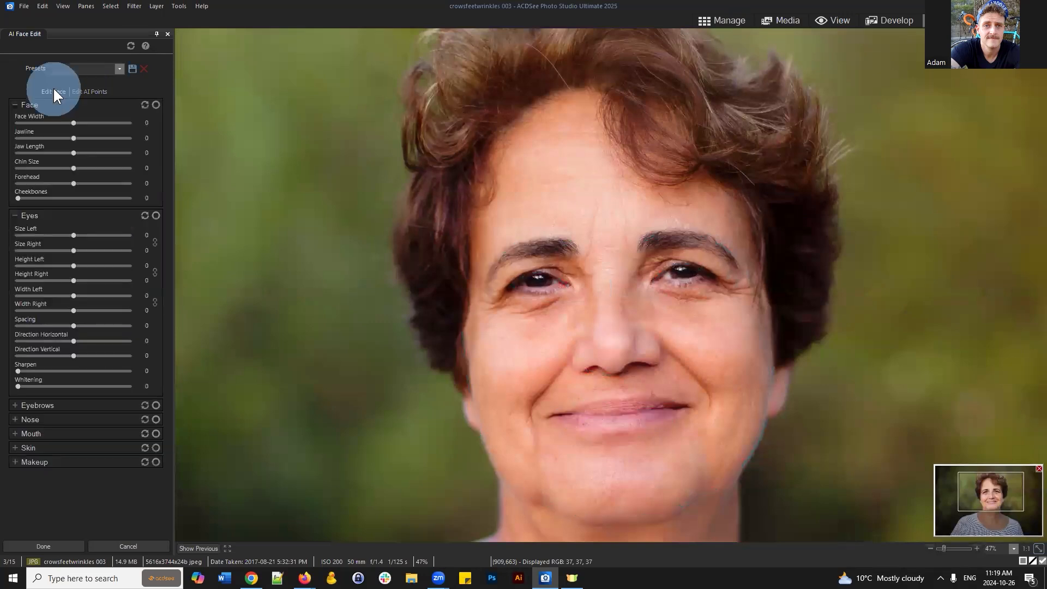
click(123, 543)
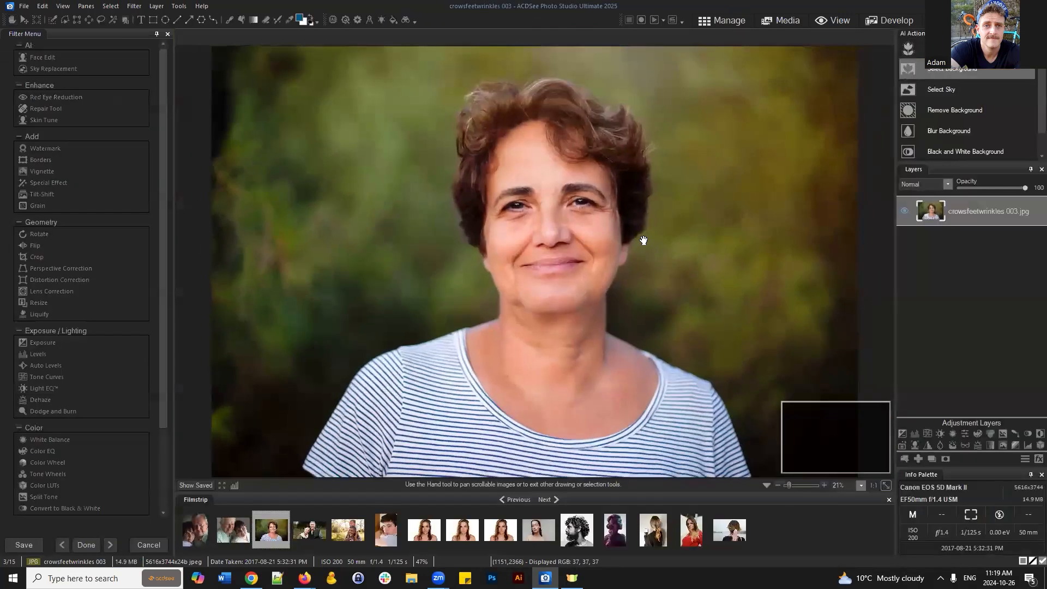
Return to the crowsfeetwrinkles 004 photo and examine the faces of the man and the woman.
click(310, 529)
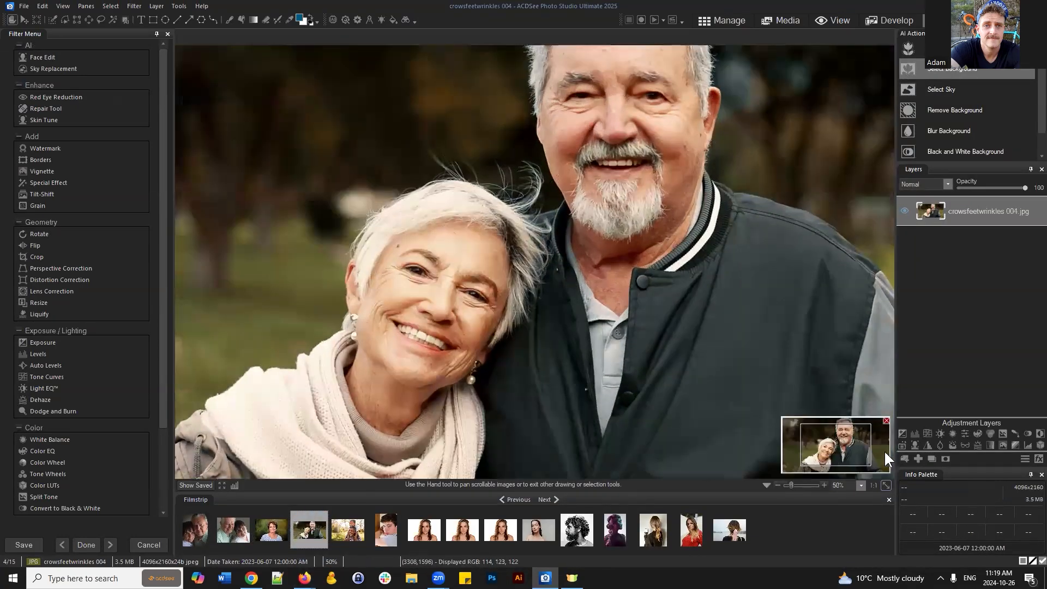
drag(845, 439, 839, 441)
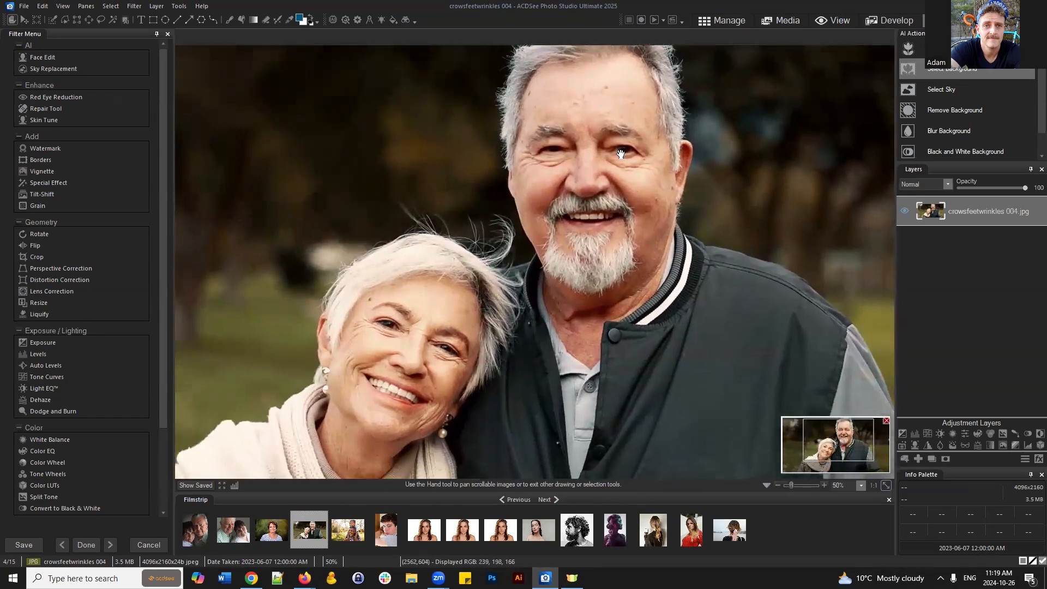
drag(835, 455, 823, 449)
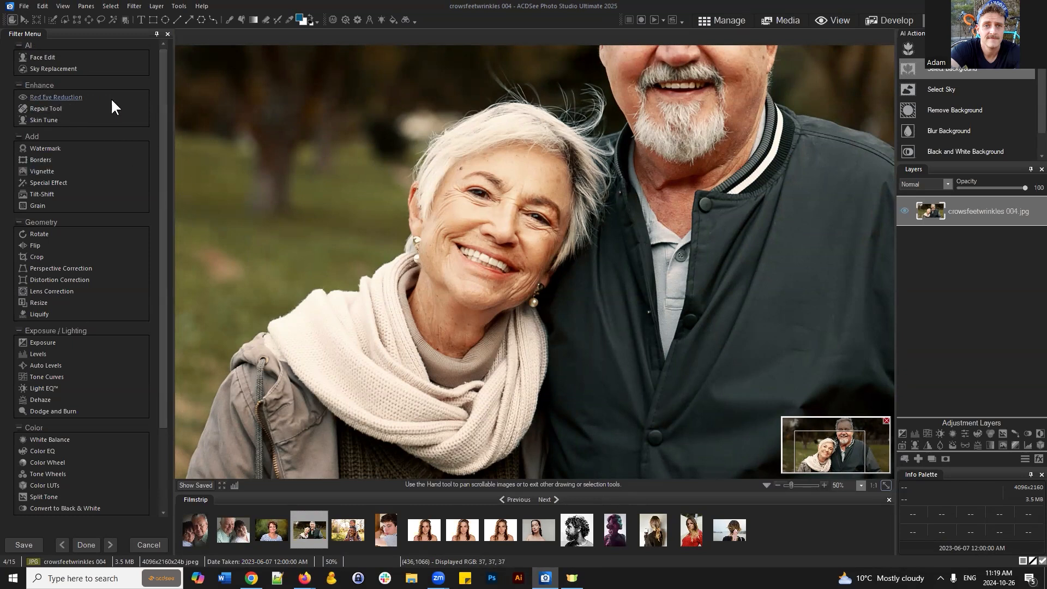
drag(831, 450, 832, 443)
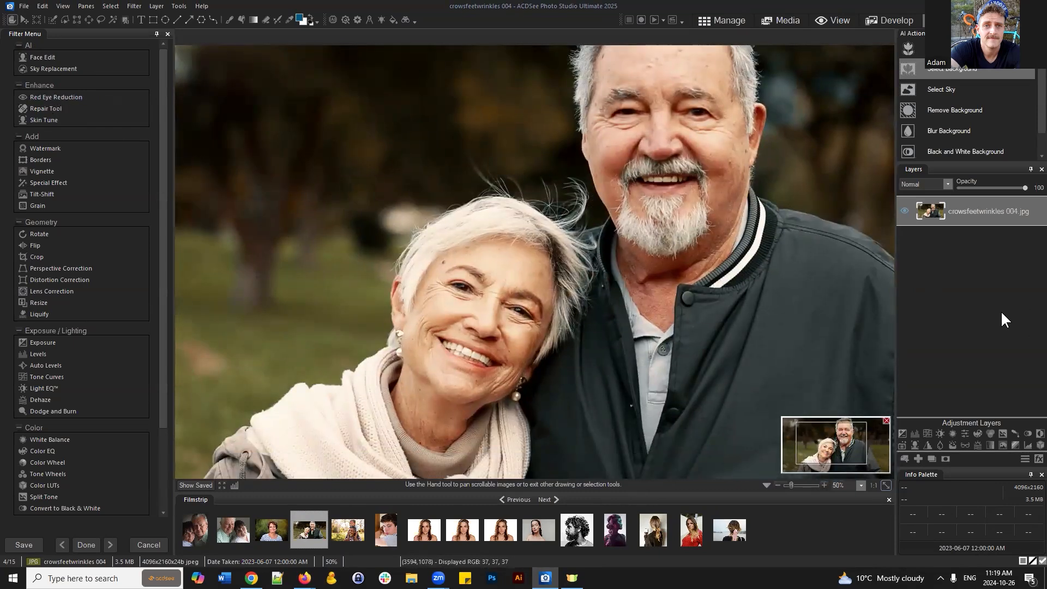
Add a White Balance adjustment layer above the crowsfeetwrinkles 004.jpg layer and delete it.
click(953, 434)
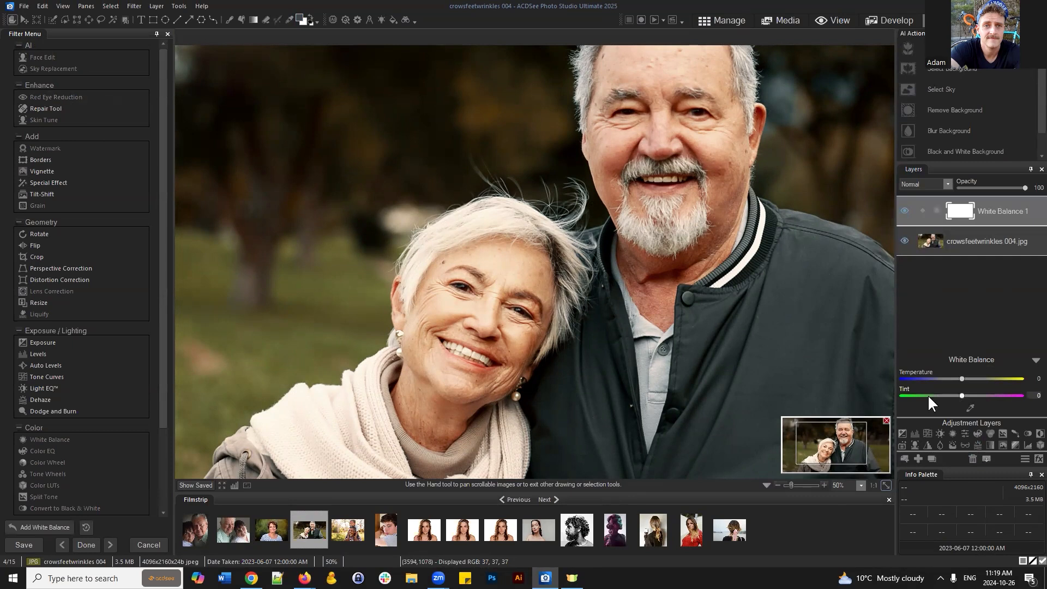
click(971, 458)
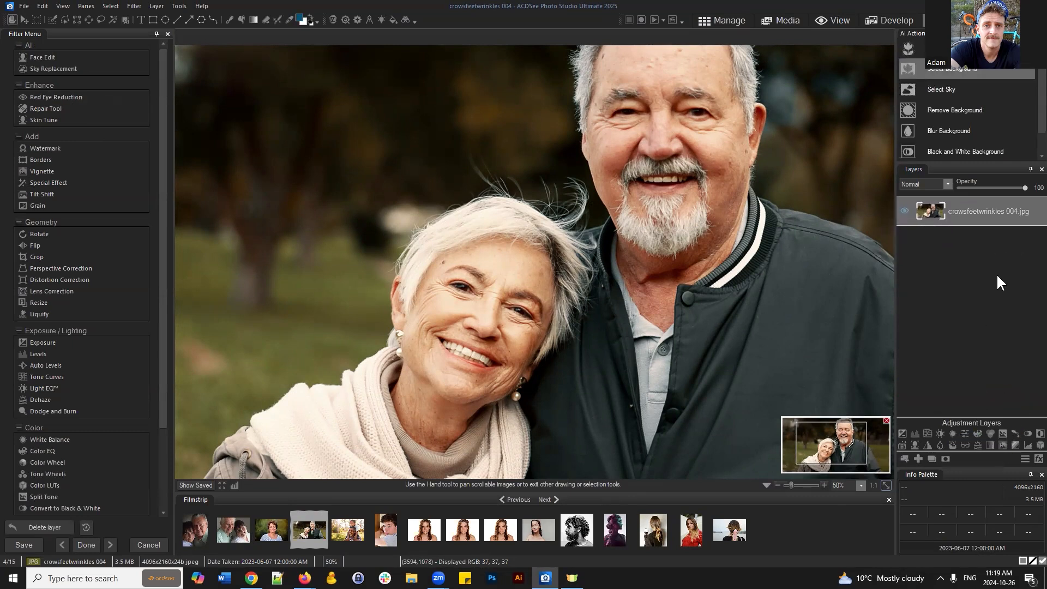
click(1015, 277)
Open Face Edit on the crowsfeetwrinkles 004 photo with the woman's face selected and shown close up.
click(845, 435)
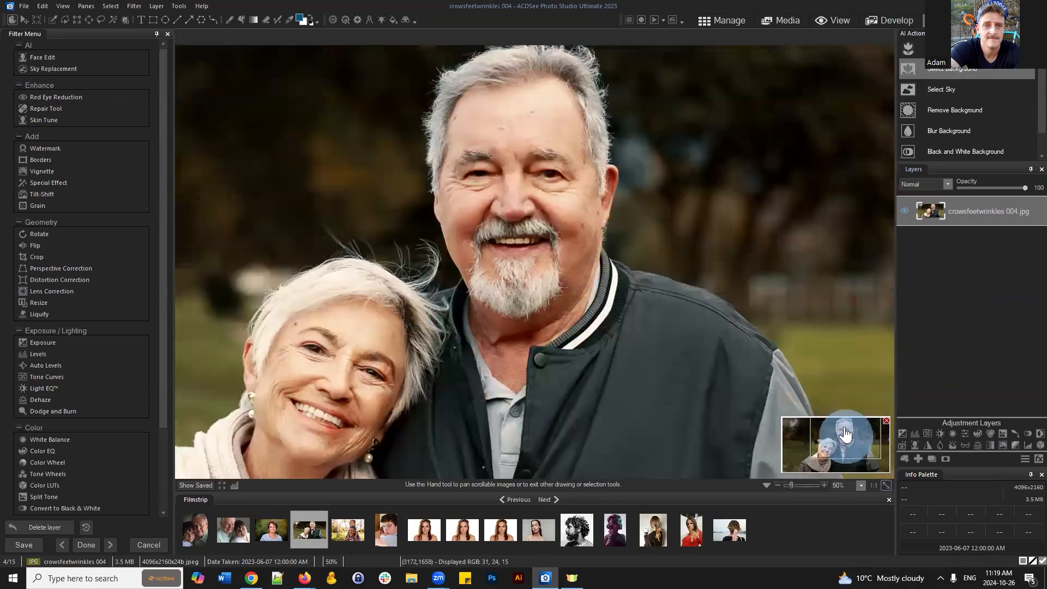
mouse_move(845, 435)
mouse_down()
mouse_move(826, 458)
mouse_move(838, 454)
mouse_up()
scroll(773, 395, up, 2)
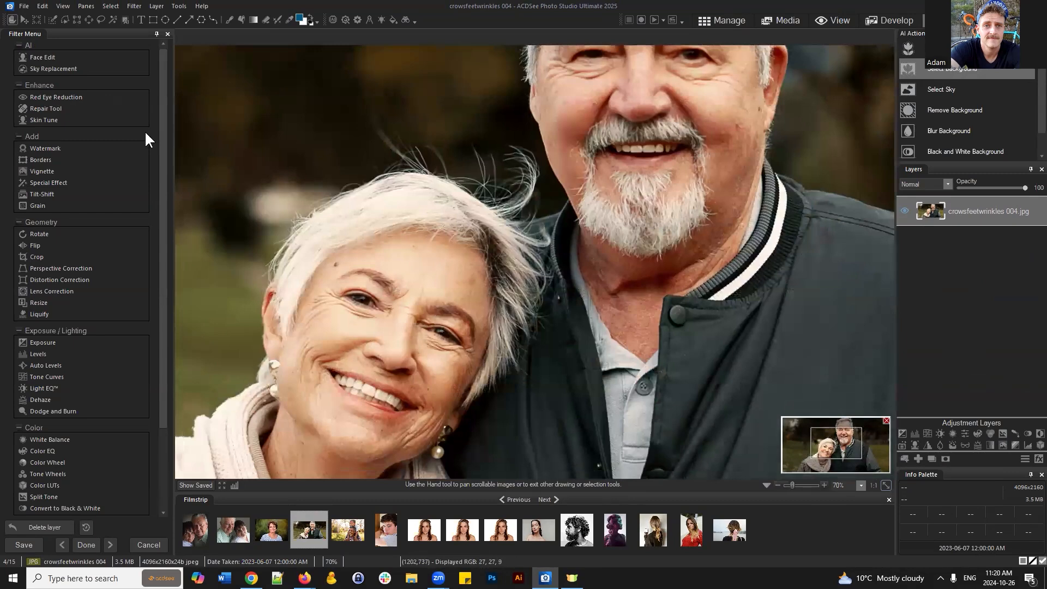
click(37, 58)
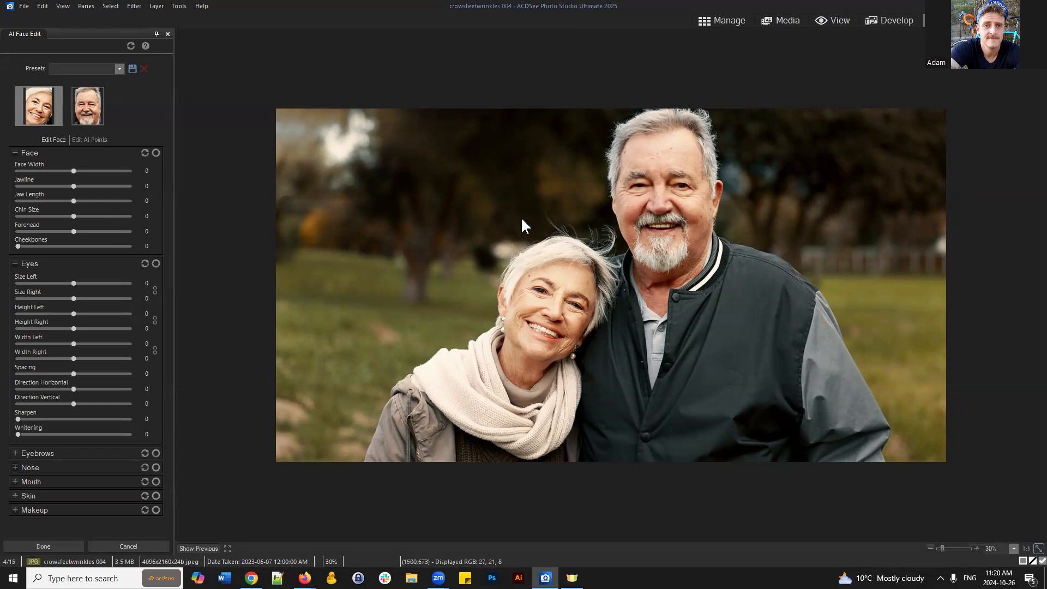
scroll(539, 323, up, 4)
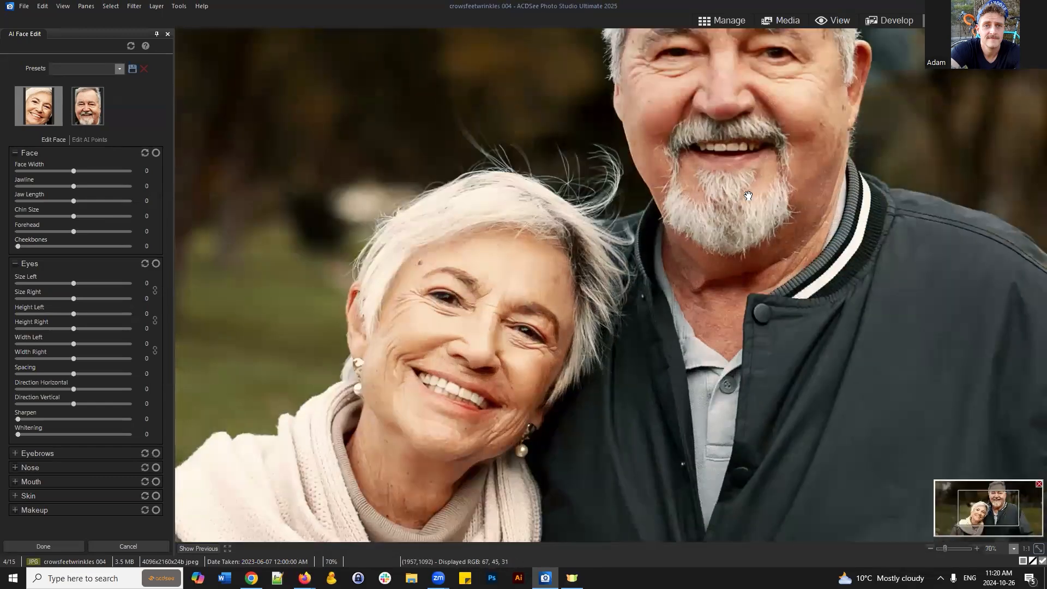
Examine the AI points on the woman's and the man's faces, and return to the face controls with the woman selected.
click(37, 103)
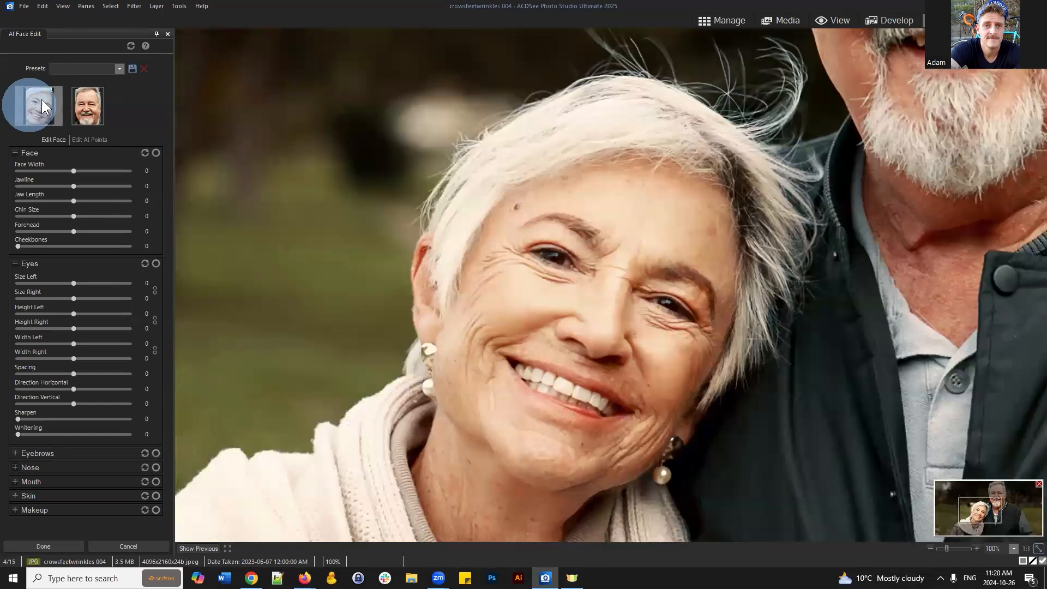
click(90, 139)
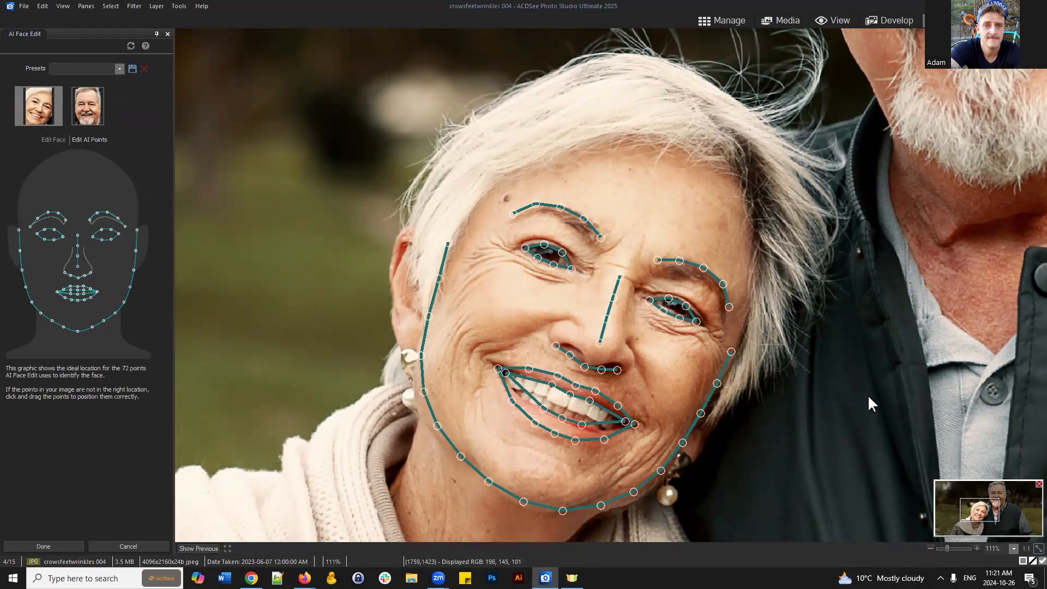
click(1000, 501)
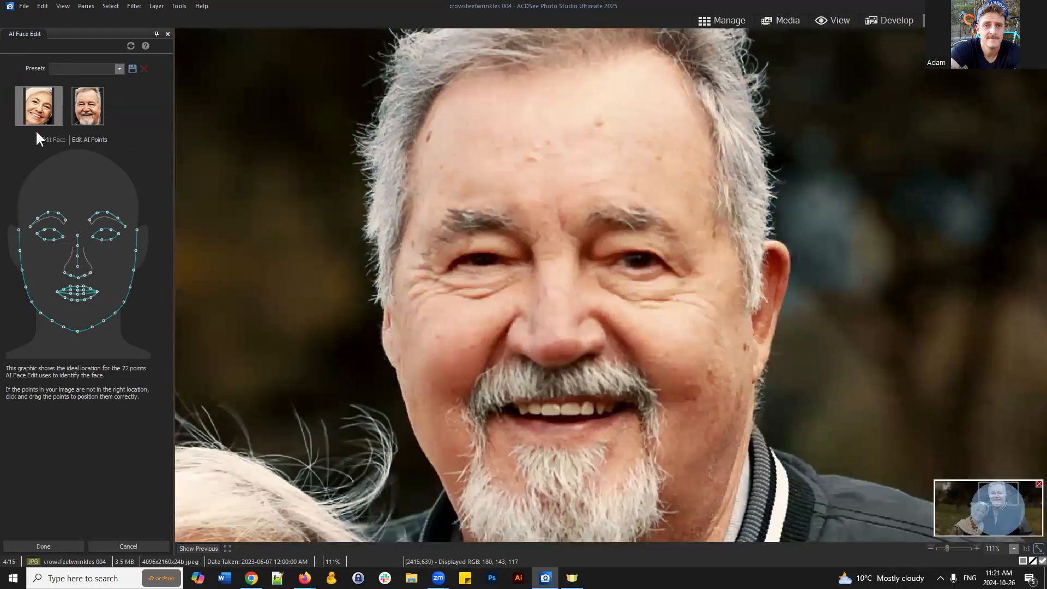
click(101, 99)
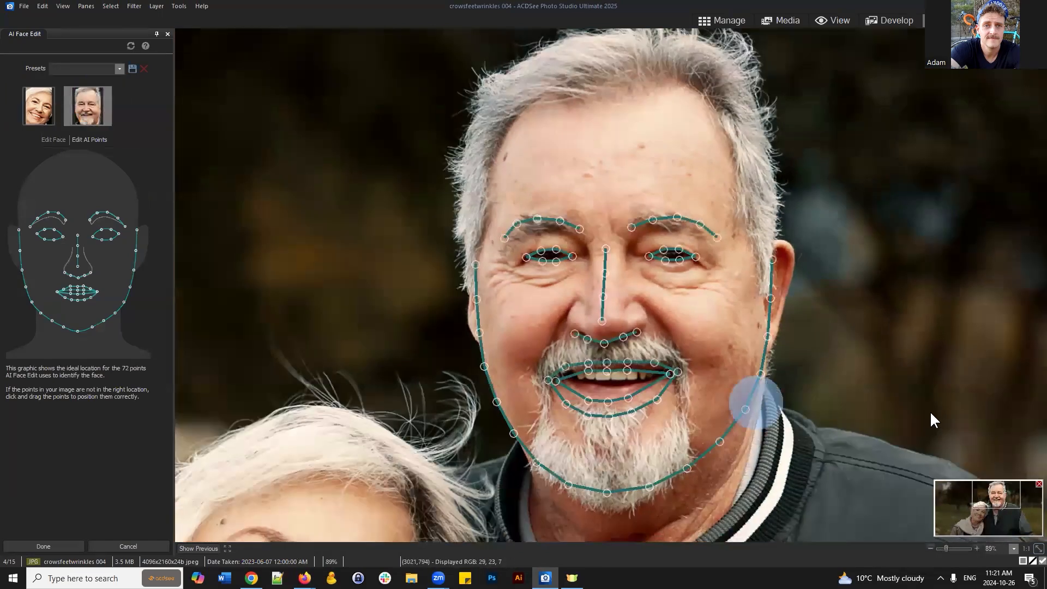
drag(1000, 506, 986, 513)
click(35, 95)
click(53, 139)
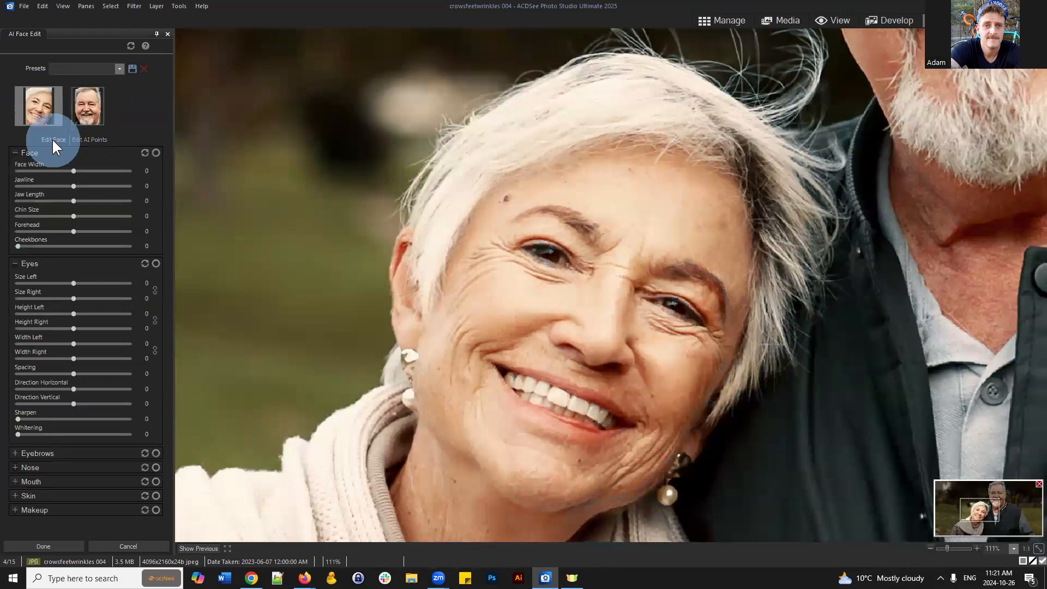
Collapse the Face and Eyes groups and show the Skin controls for the woman's face, framed close up.
drag(976, 520, 979, 529)
click(15, 153)
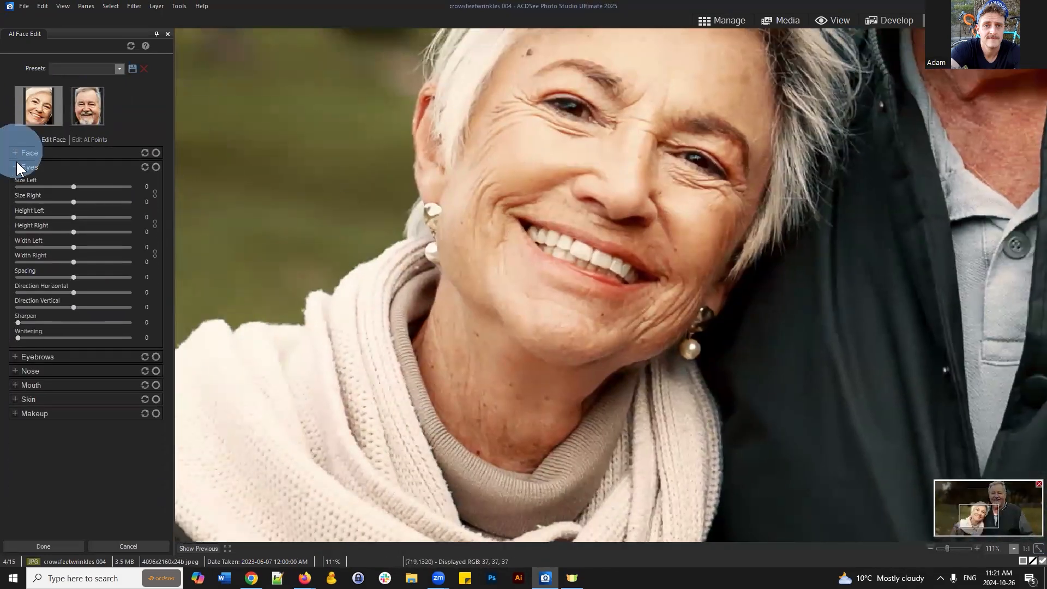
click(15, 167)
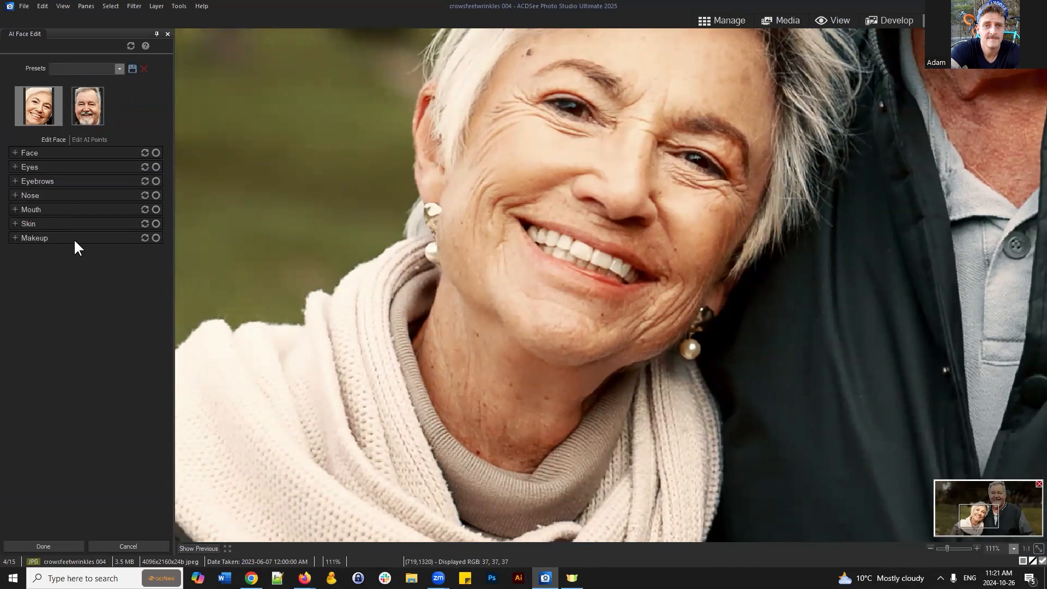
click(21, 221)
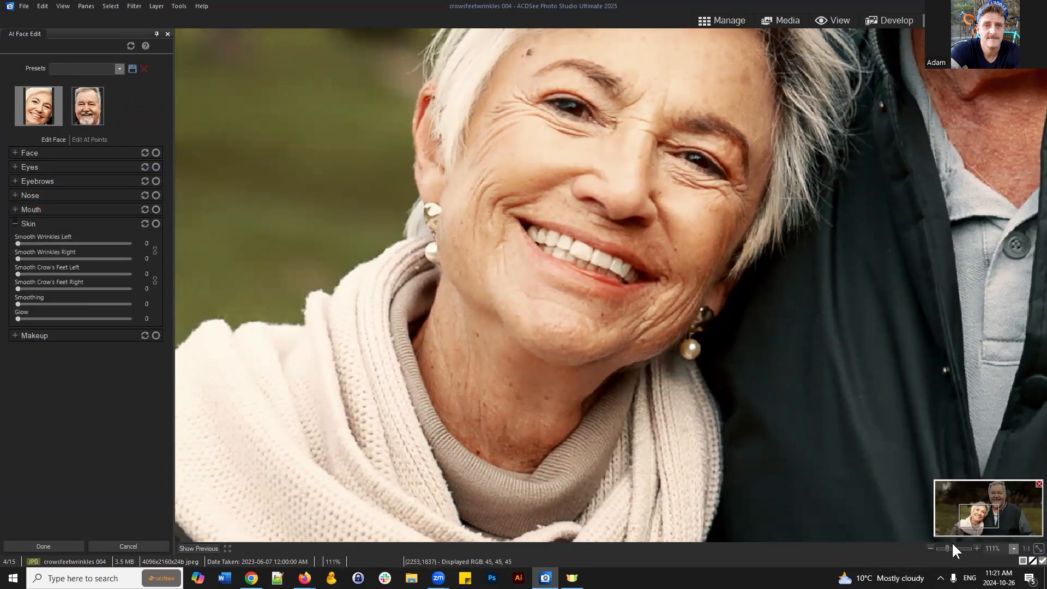
mouse_move(974, 521)
mouse_down()
mouse_move(969, 511)
mouse_move(984, 517)
mouse_up()
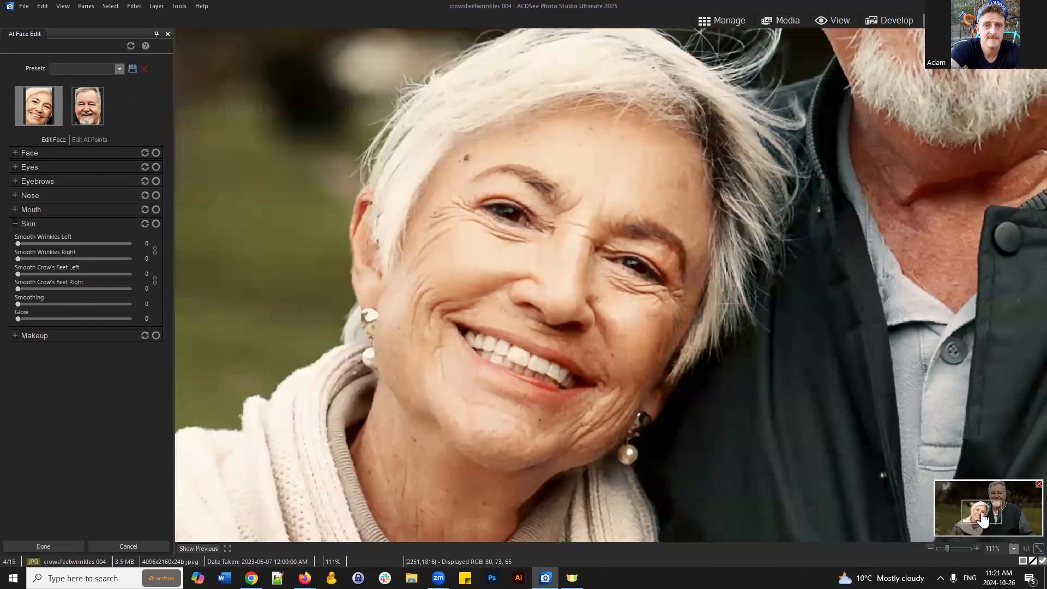
click(38, 104)
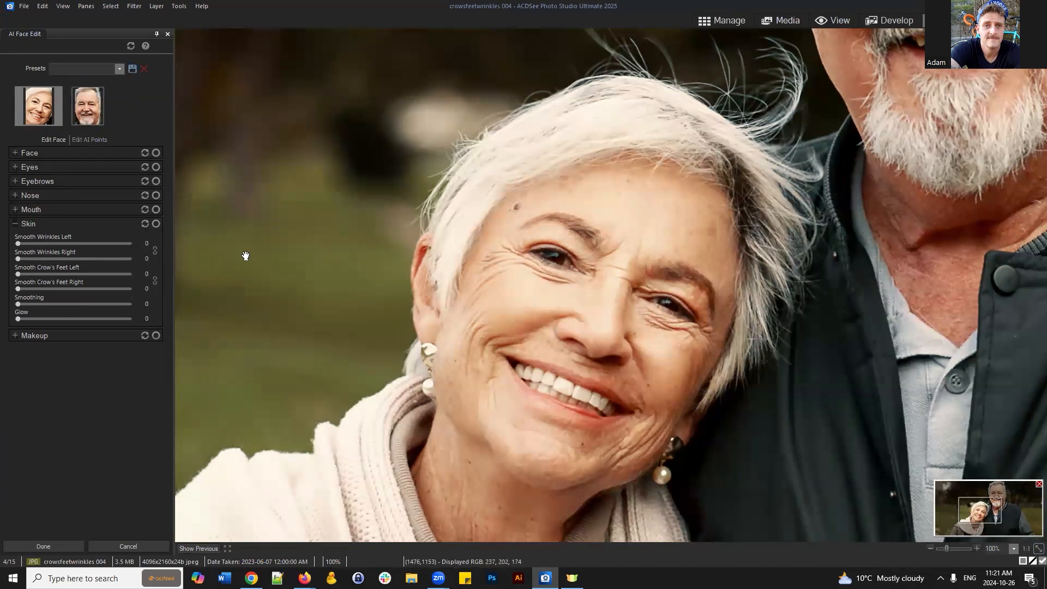
Set the woman's left and right Smooth Wrinkles to 95 and her Smoothing to 74.
drag(18, 243, 46, 243)
mouse_move(109, 244)
mouse_down()
mouse_move(58, 243)
mouse_move(145, 248)
mouse_move(105, 247)
mouse_up()
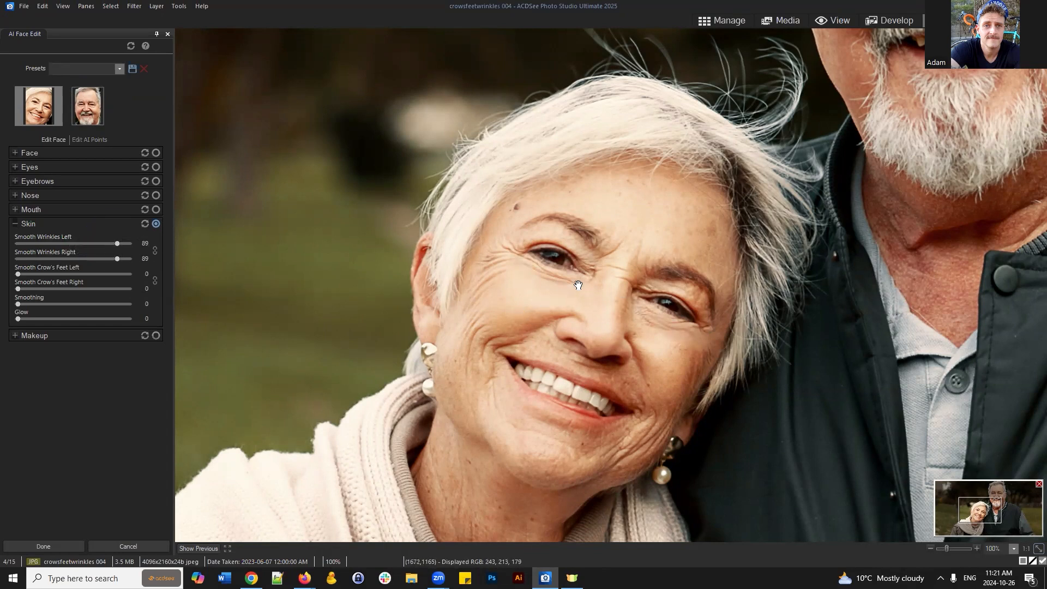
drag(117, 243, 123, 244)
drag(41, 305, 99, 304)
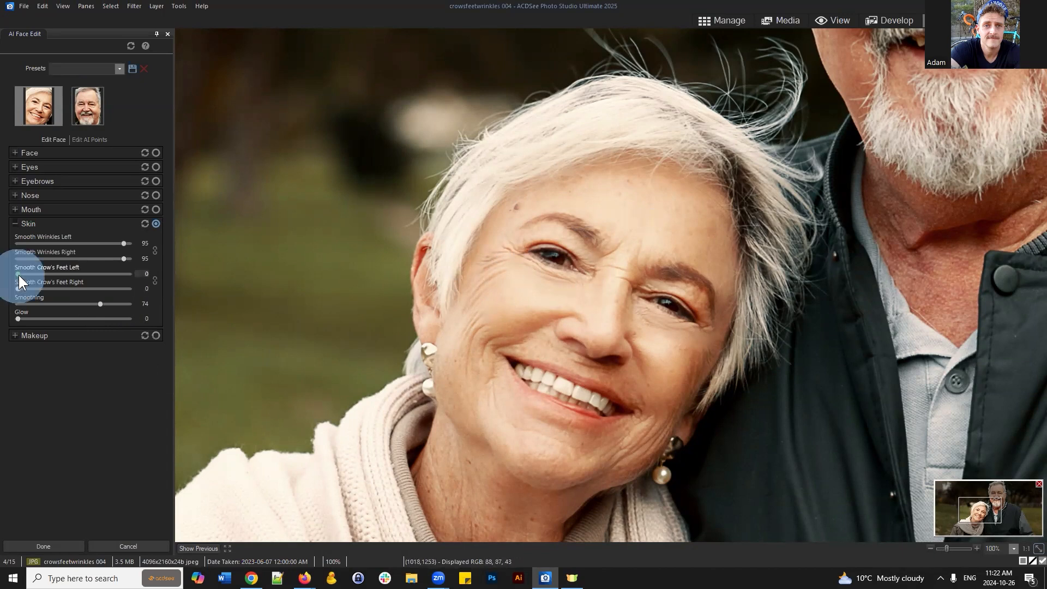
Set the woman's left and right Smooth Crow's Feet to 74 and both Smooth Wrinkles values to 87.
drag(52, 272, 131, 273)
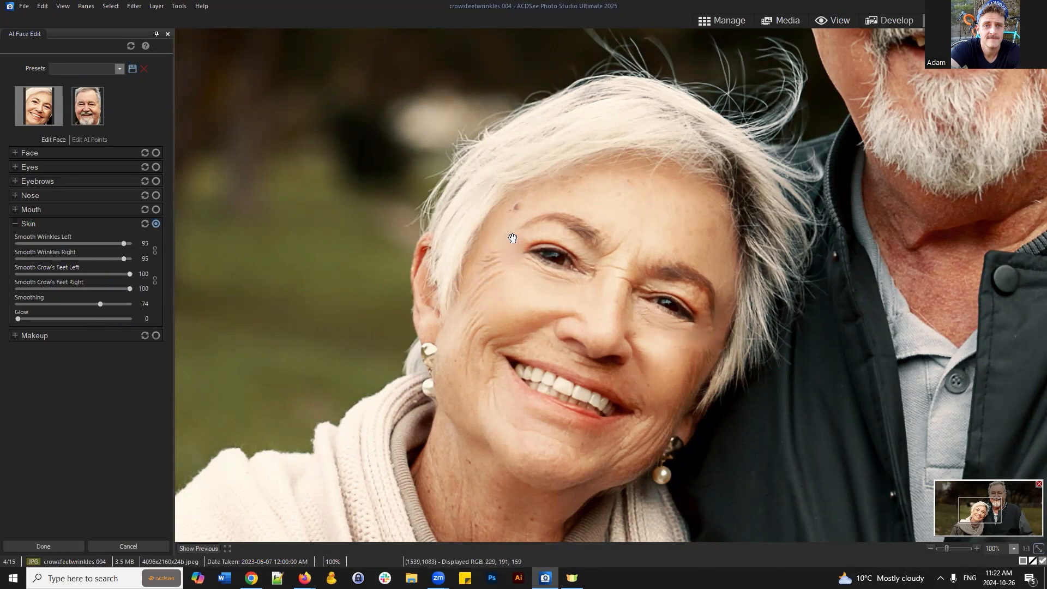
drag(123, 273, 101, 274)
drag(124, 243, 116, 241)
Unlink the left and right Smooth Wrinkles controls and set only Smooth Wrinkles Left to 100.
click(156, 249)
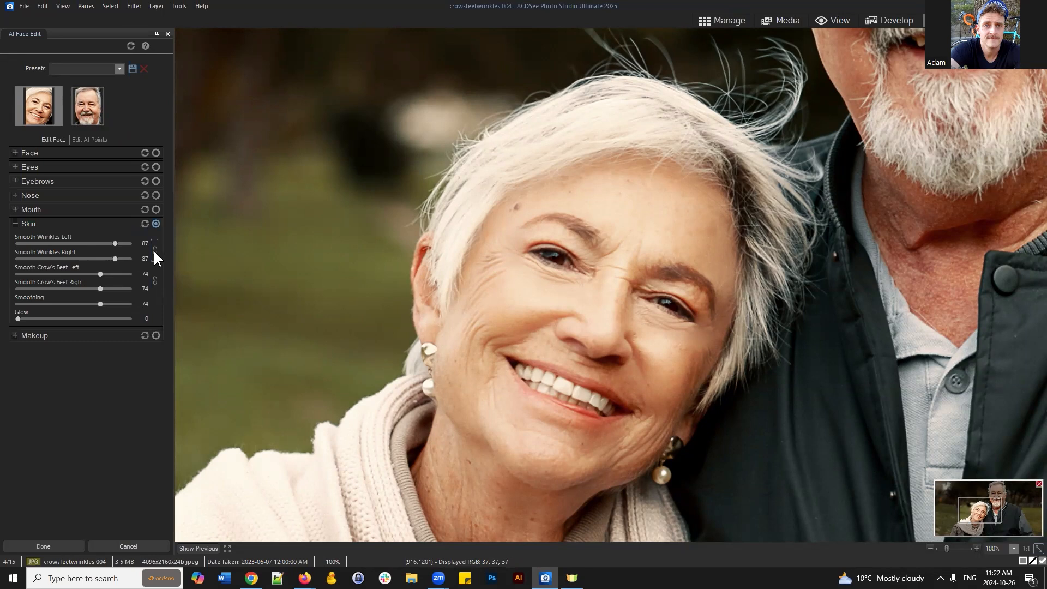
drag(115, 243, 1, 243)
drag(336, 244, 340, 244)
mouse_move(14, 246)
mouse_down()
mouse_move(1, 243)
mouse_move(178, 241)
mouse_move(1, 233)
mouse_up()
drag(161, 240, 162, 238)
drag(2, 250, 223, 251)
Expand the Face group, try a Glow of 17 on the woman's skin and reset it, and set her Smoothing to 87.
click(31, 151)
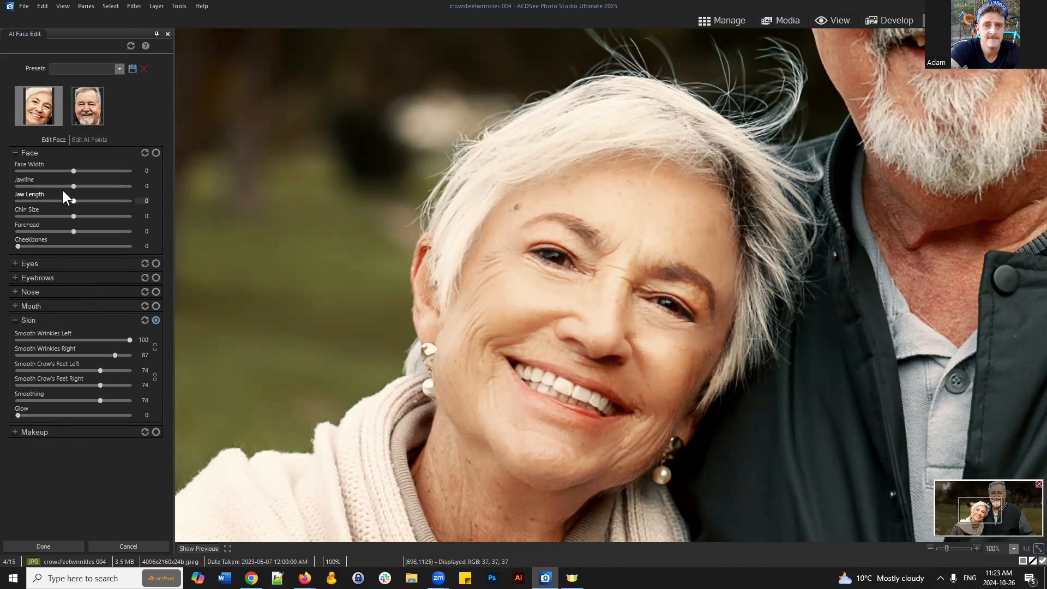
click(32, 306)
click(34, 303)
drag(18, 415, 37, 416)
right_click(37, 417)
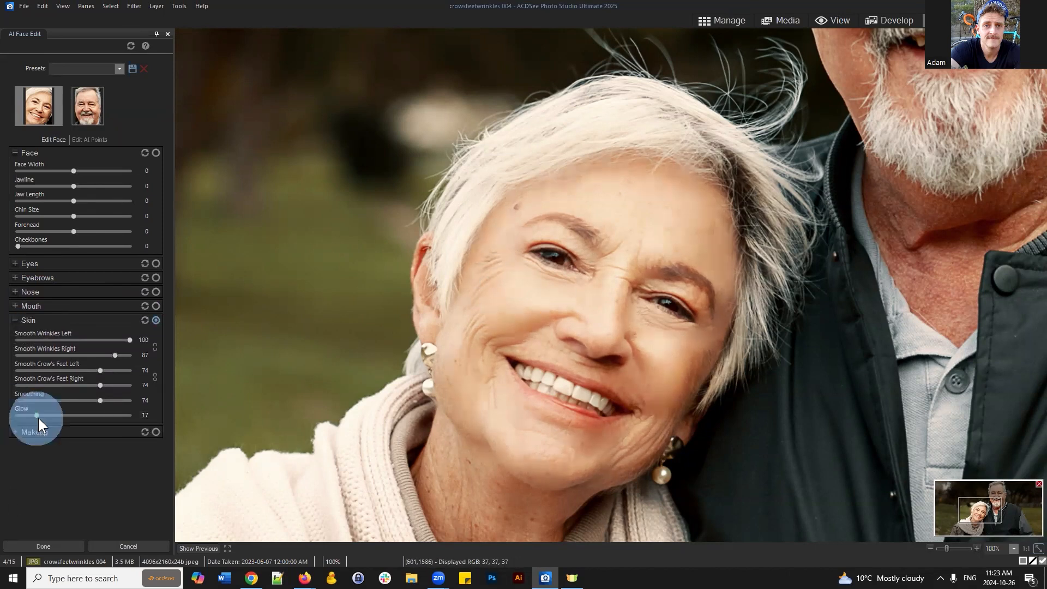
drag(96, 400, 143, 388)
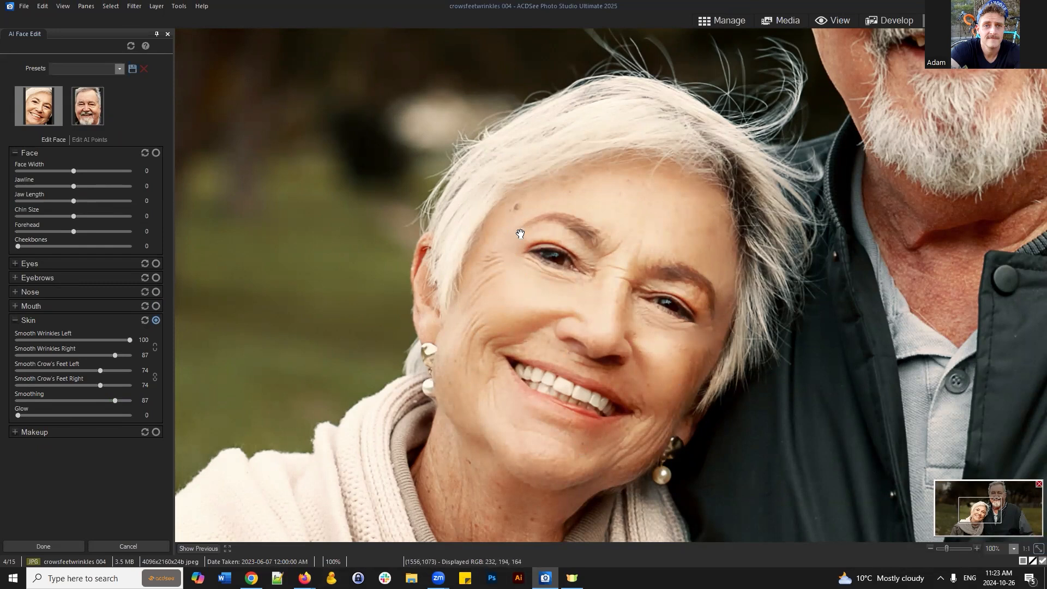
mouse_move(129, 340)
mouse_down()
mouse_move(107, 335)
mouse_move(139, 339)
mouse_up()
Examine the woman's smoothed skin close up and in the context of the whole photo.
click(989, 512)
drag(988, 511, 988, 518)
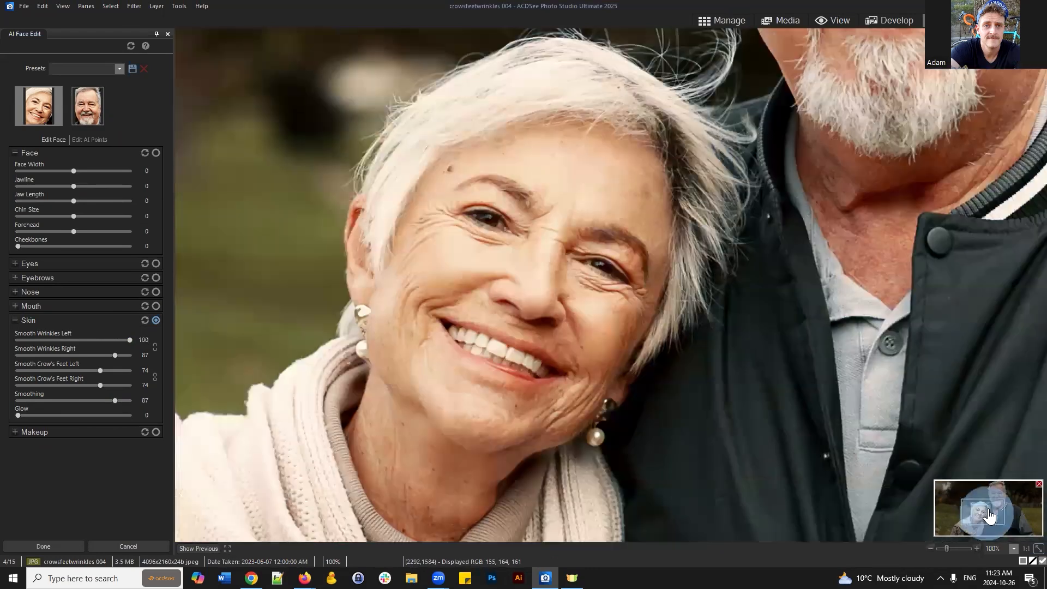
drag(429, 194, 420, 234)
drag(554, 281, 584, 275)
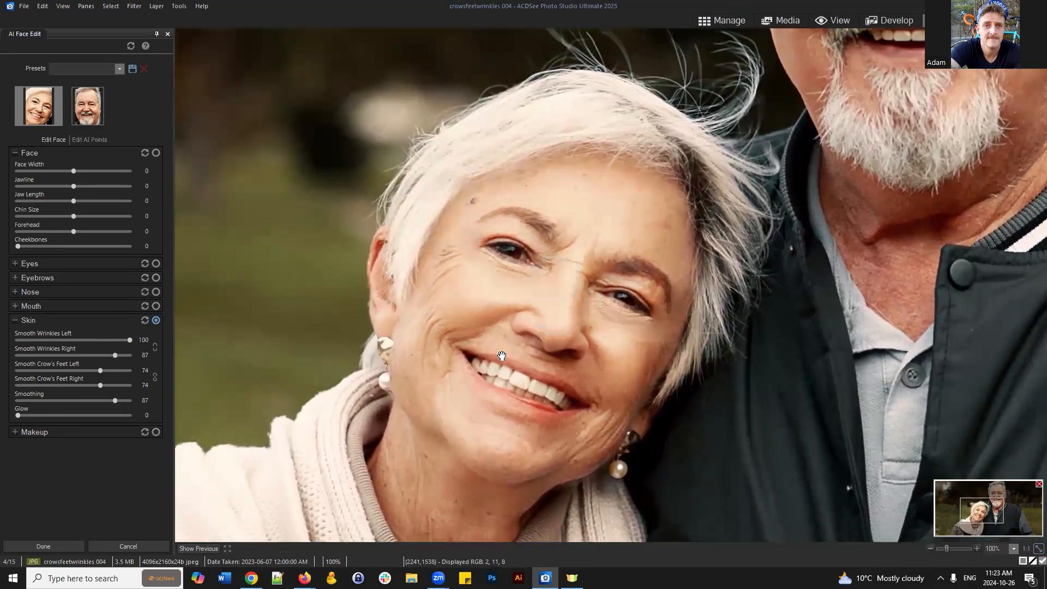
scroll(595, 314, down, 2)
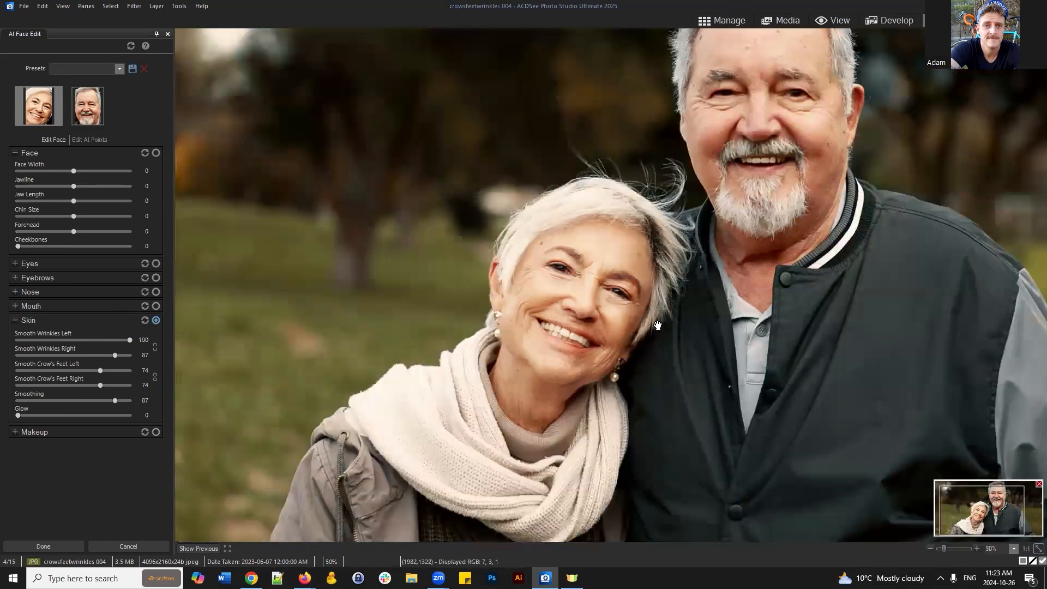
scroll(691, 307, down, 1)
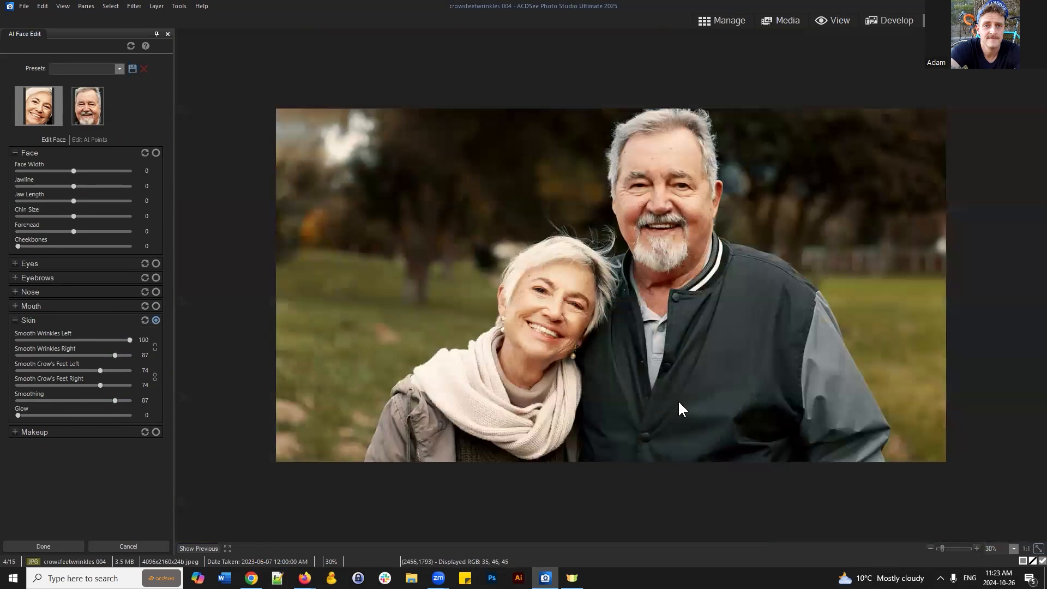
scroll(679, 403, up, 1)
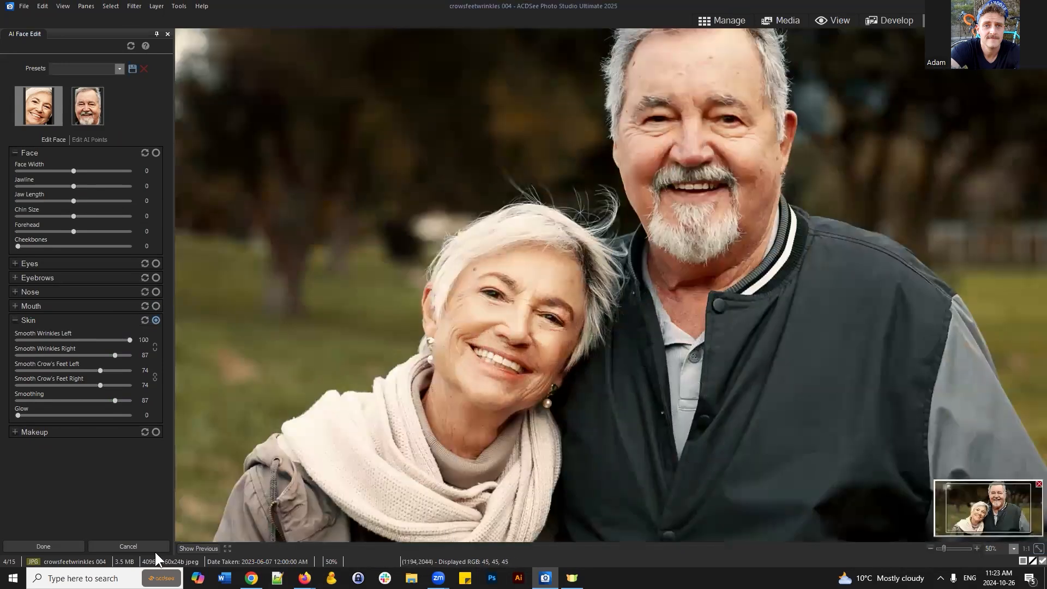
Compare the woman's retouched face with the previous version of the photo and view the couple together.
click(194, 548)
click(204, 550)
click(202, 549)
click(197, 548)
click(202, 547)
click(198, 547)
drag(580, 334, 532, 368)
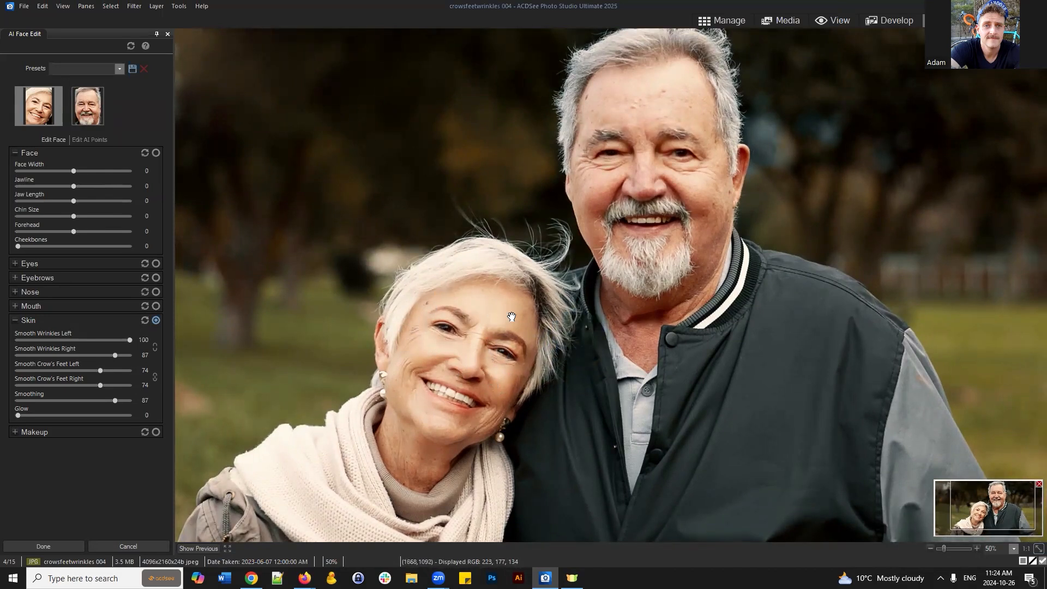
drag(523, 307, 441, 312)
click(997, 505)
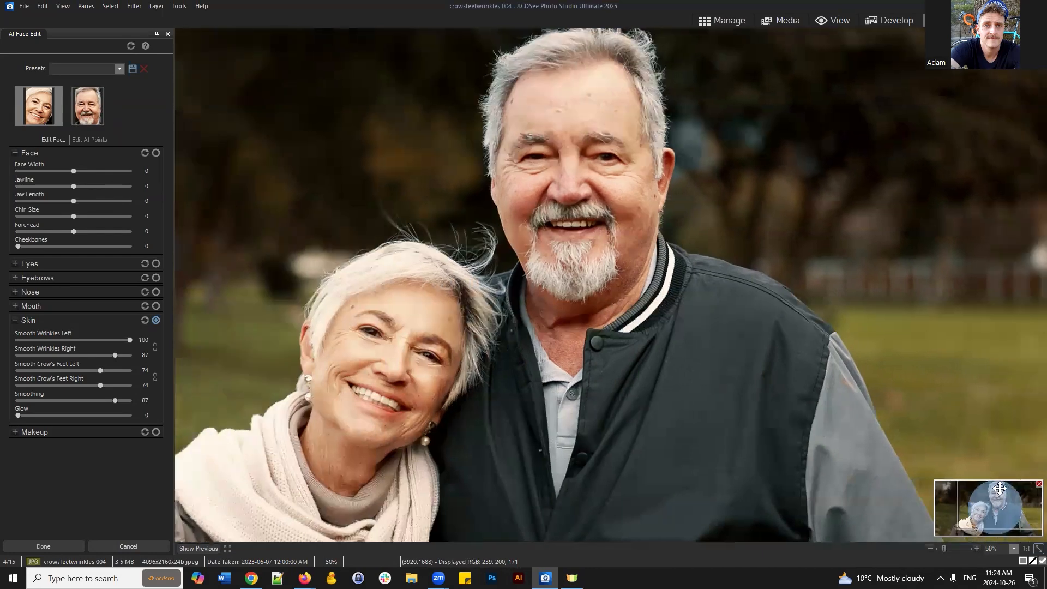
Select the man's face, reset a trial change to Smooth Wrinkles Left, and link the left and right Smooth Wrinkles controls.
click(88, 104)
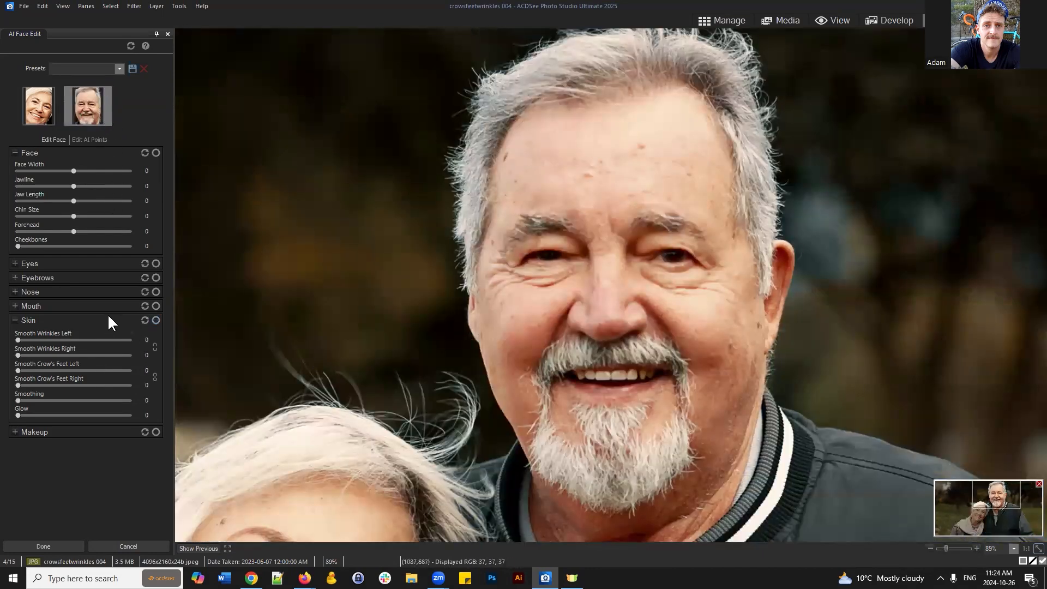
drag(27, 338, 62, 338)
double_click(68, 339)
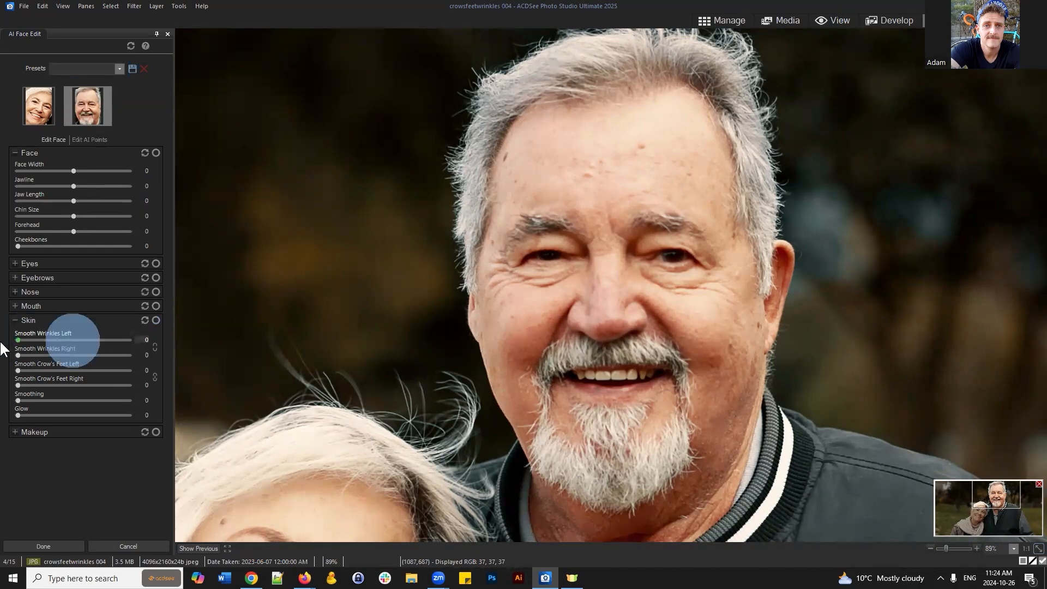
click(153, 346)
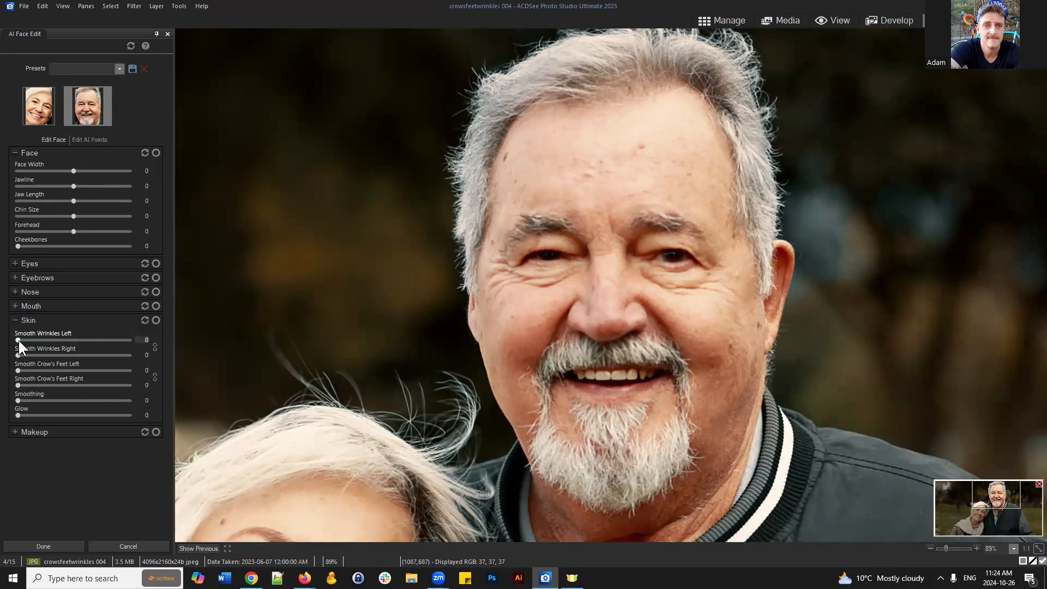
Set the man's Smooth Wrinkles to 92 and Smooth Crow's Feet to 88 on both sides, and his Smoothing to 70.
drag(18, 340, 121, 342)
drag(18, 371, 115, 371)
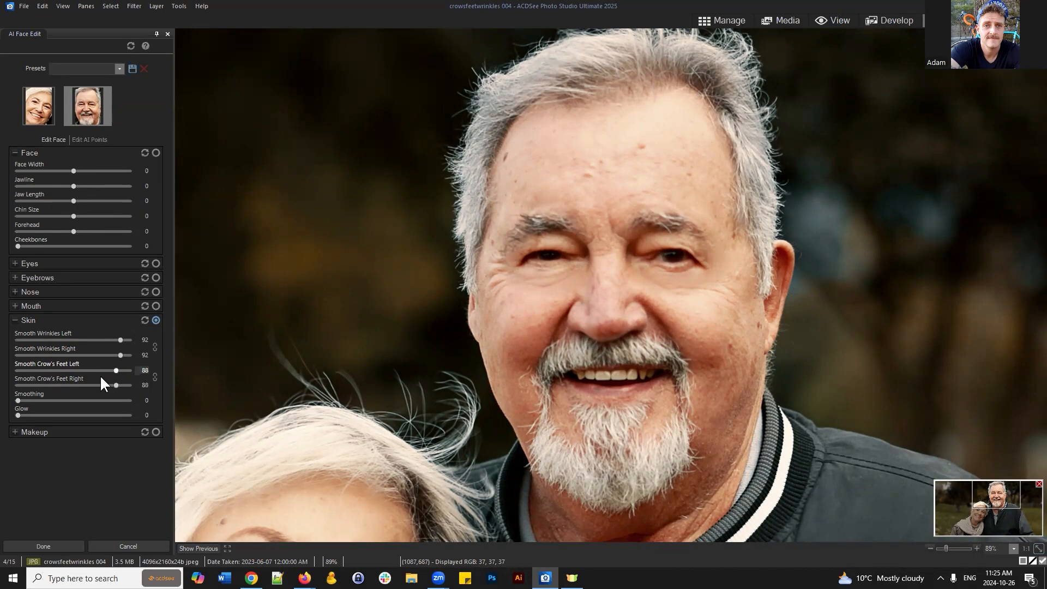
drag(64, 401, 96, 401)
Set the man's Smoothing to 58 and compare the whole photo with its previous version.
drag(997, 497, 993, 501)
click(199, 548)
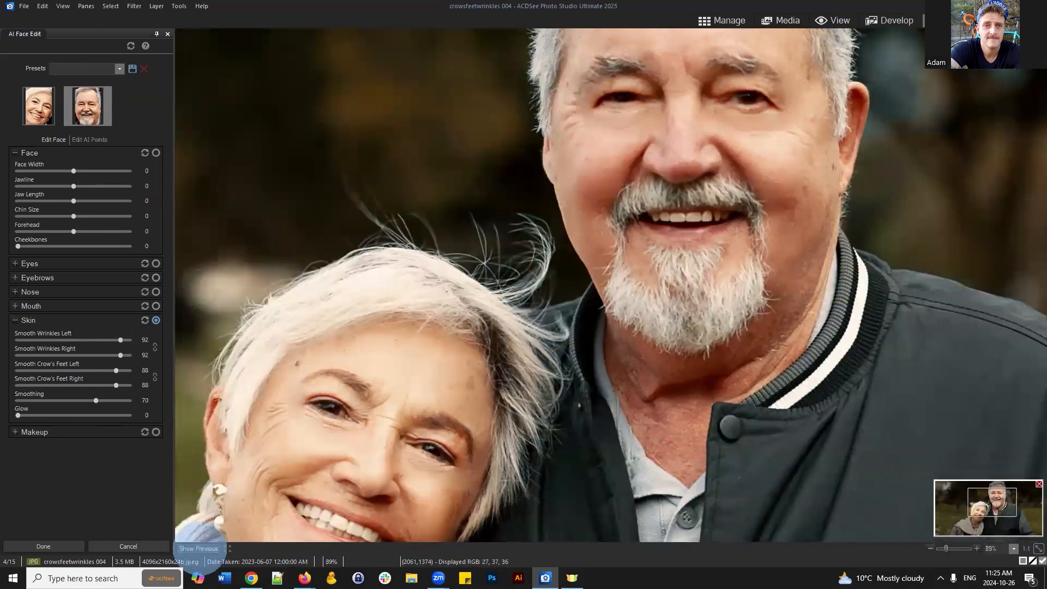
click(1038, 549)
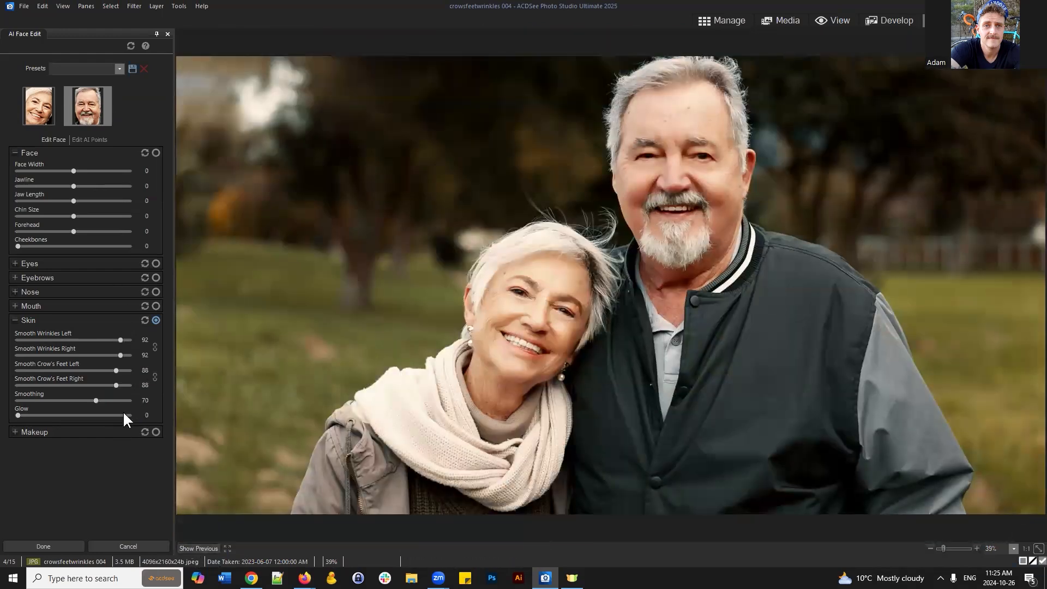
drag(95, 400, 80, 397)
click(196, 542)
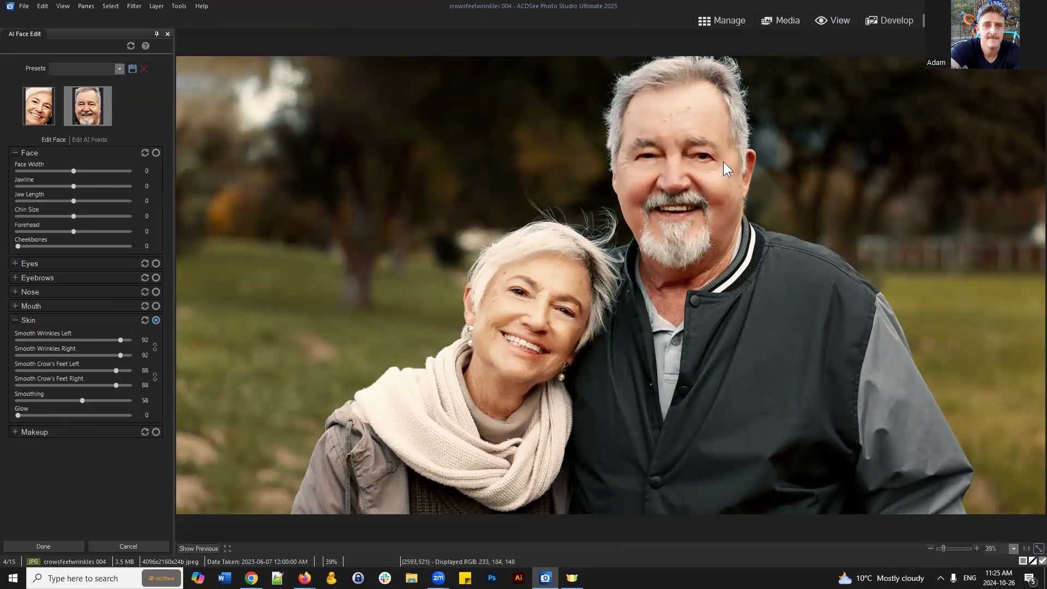
click(204, 548)
Examine the AI points on the man's face, return to the face controls, and view the couple together.
click(83, 140)
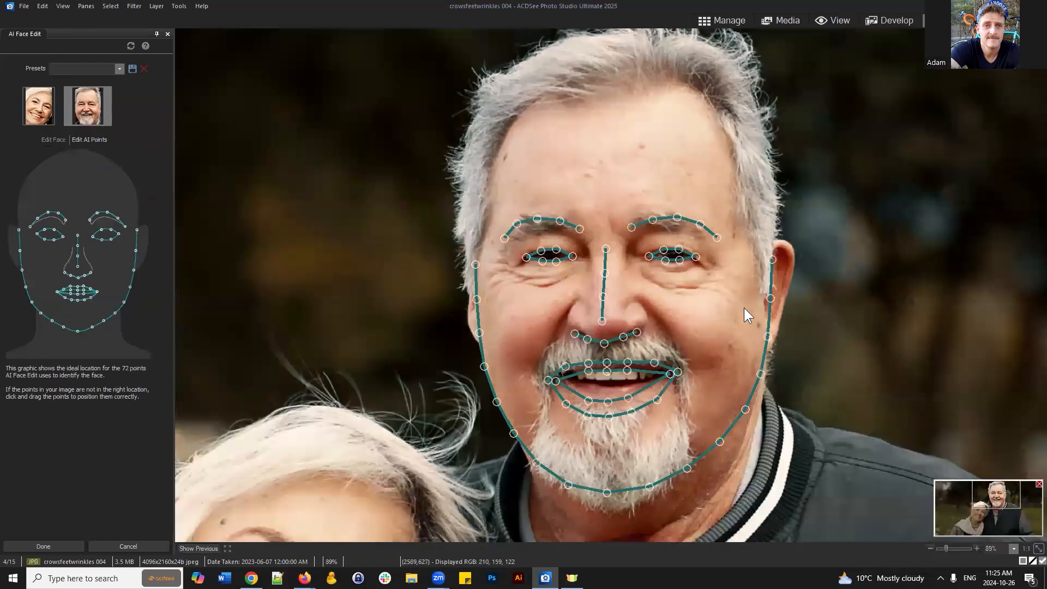
click(53, 139)
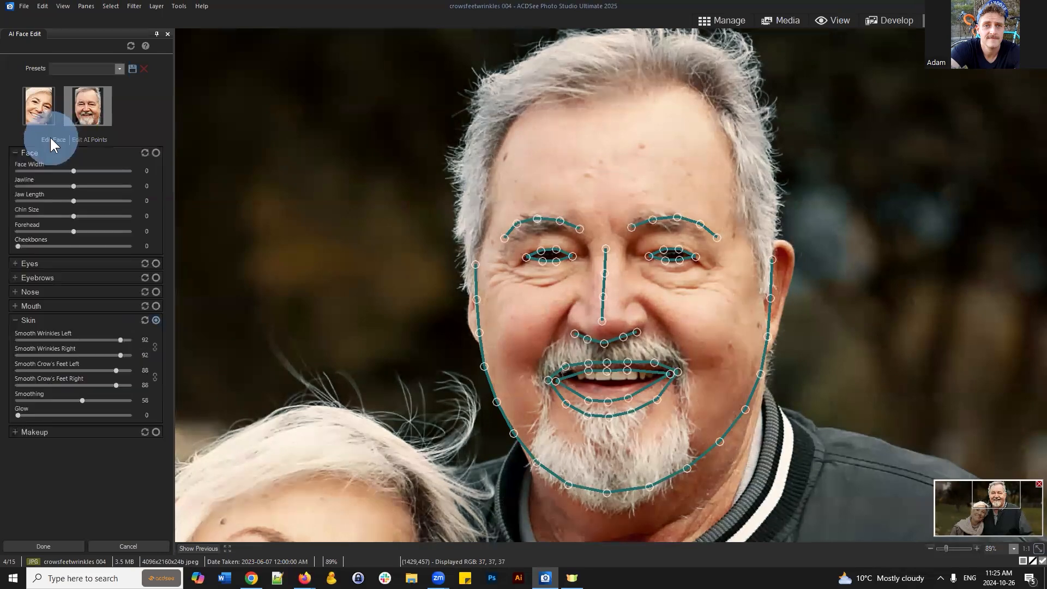
scroll(664, 295, down, 1)
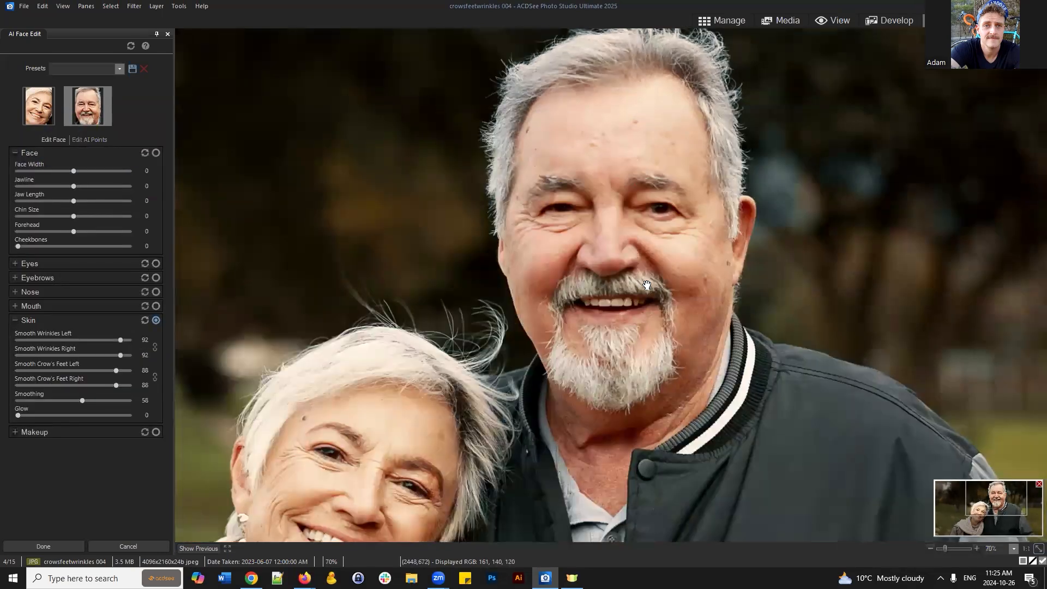
scroll(664, 295, down, 1)
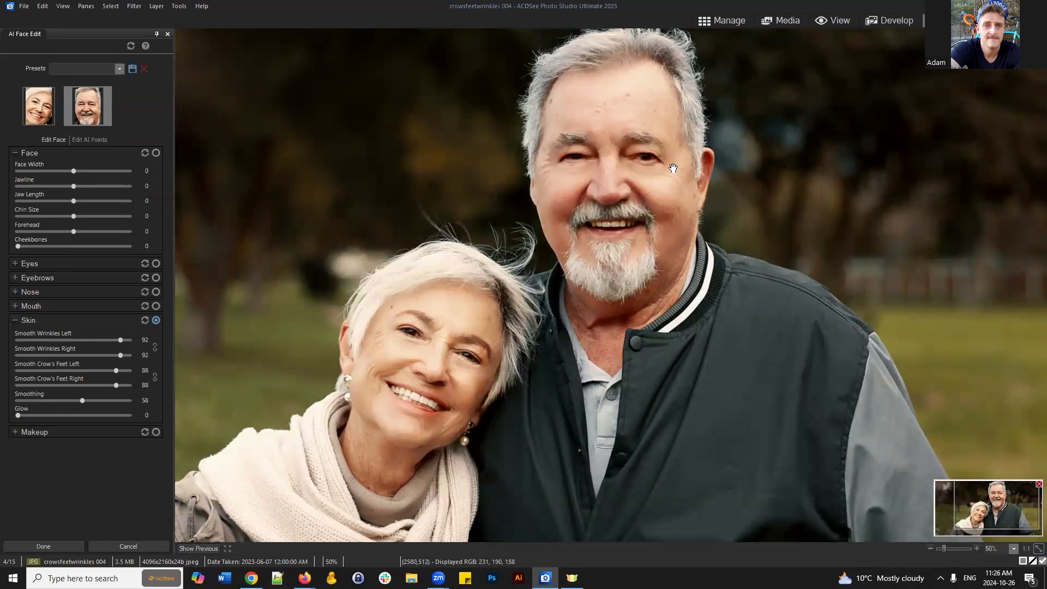
Set the man's Smooth Wrinkles to 58 and Smooth Crow's Feet to 62 on both sides, and cancel the face edit.
scroll(672, 167, down, 2)
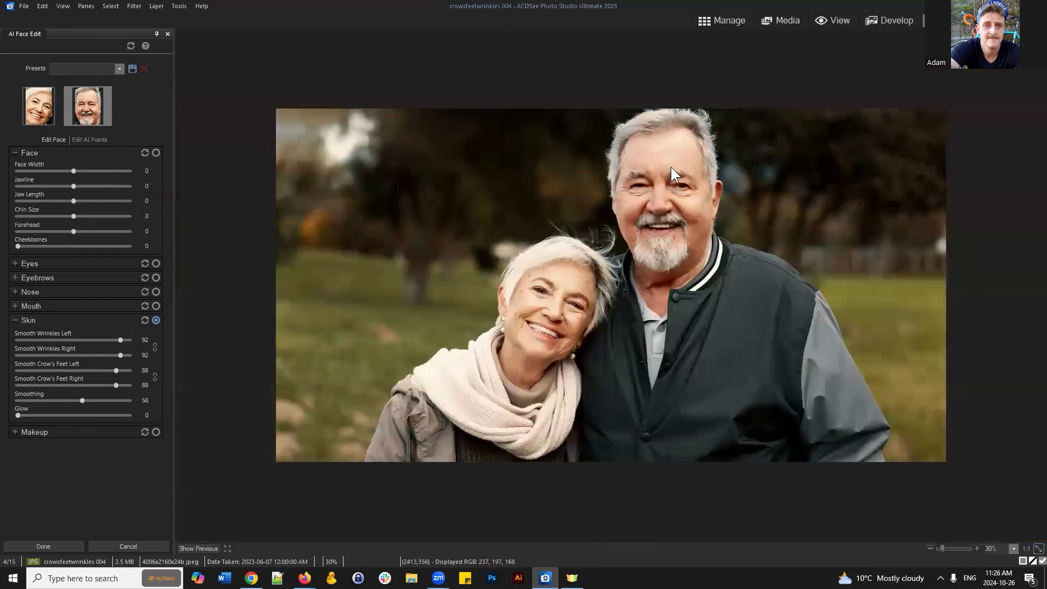
scroll(688, 211, up, 2)
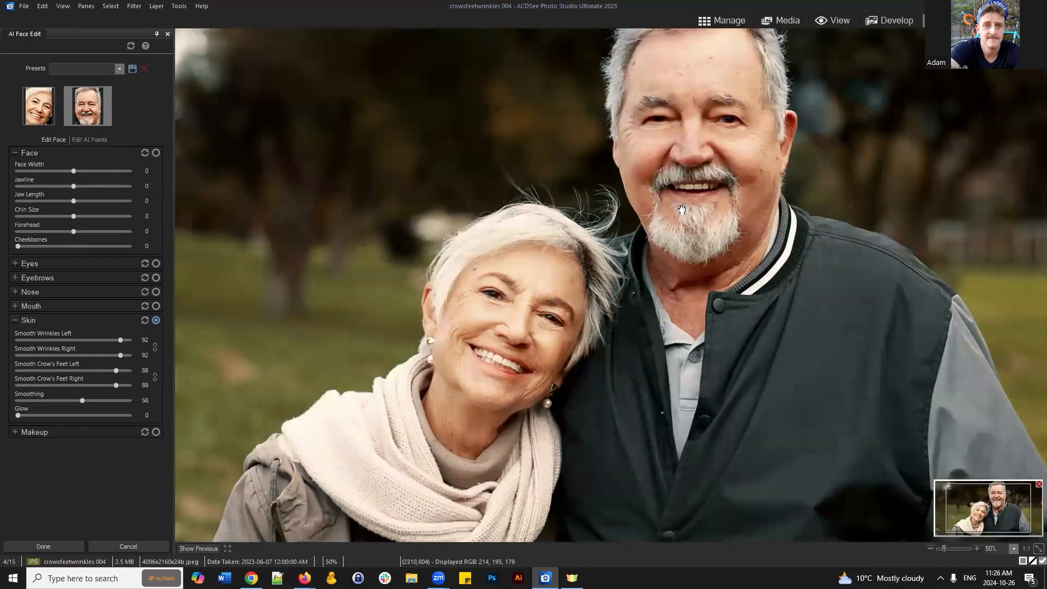
drag(624, 199, 571, 236)
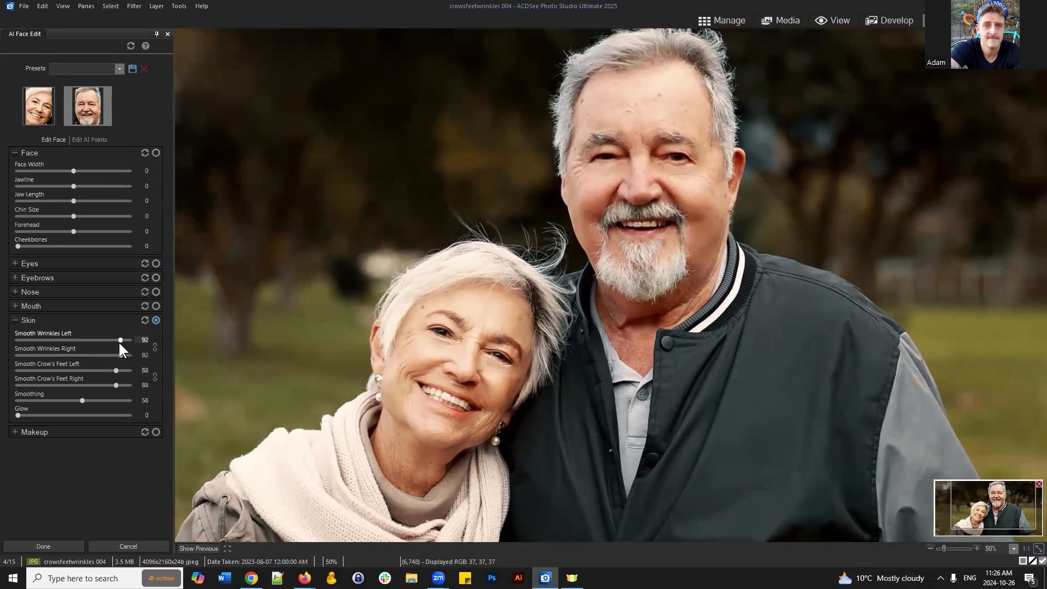
drag(119, 339, 87, 370)
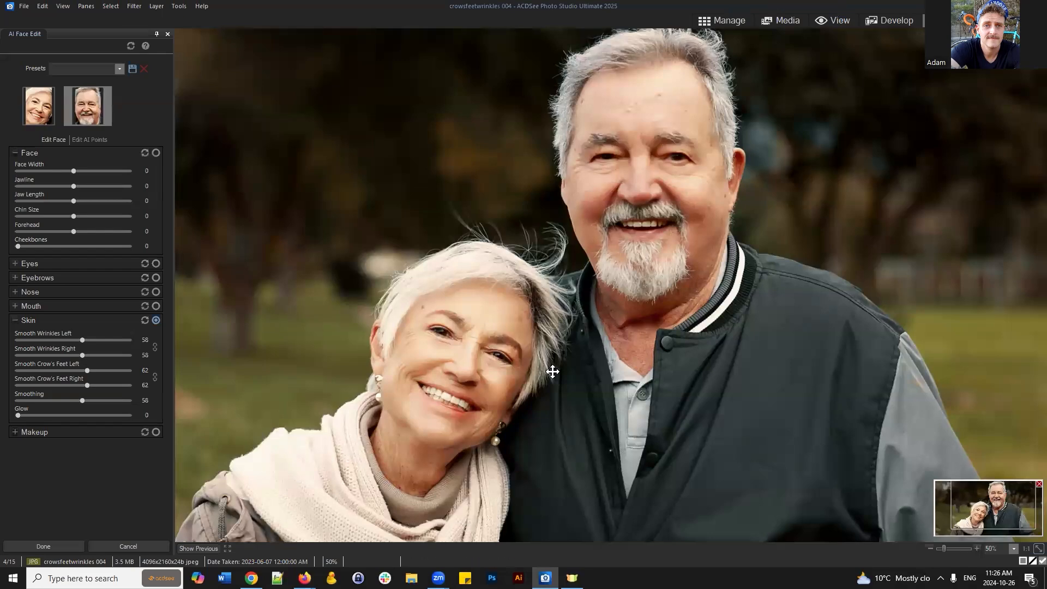
click(117, 546)
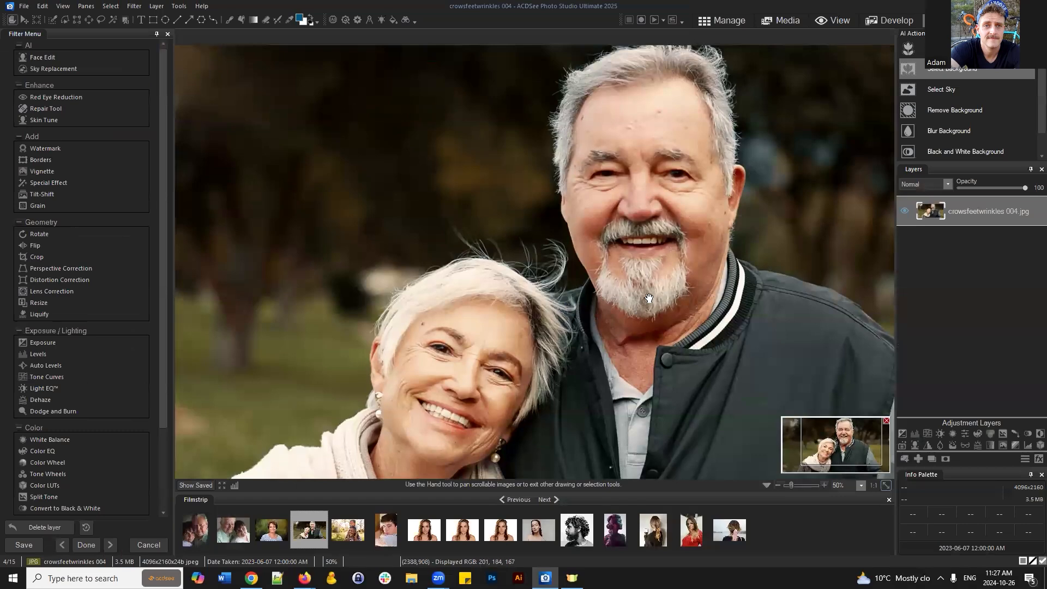
Open crowsfeetwrinkles 005 in AI Face Edit and view the boy's and the grandfather's faces.
click(343, 534)
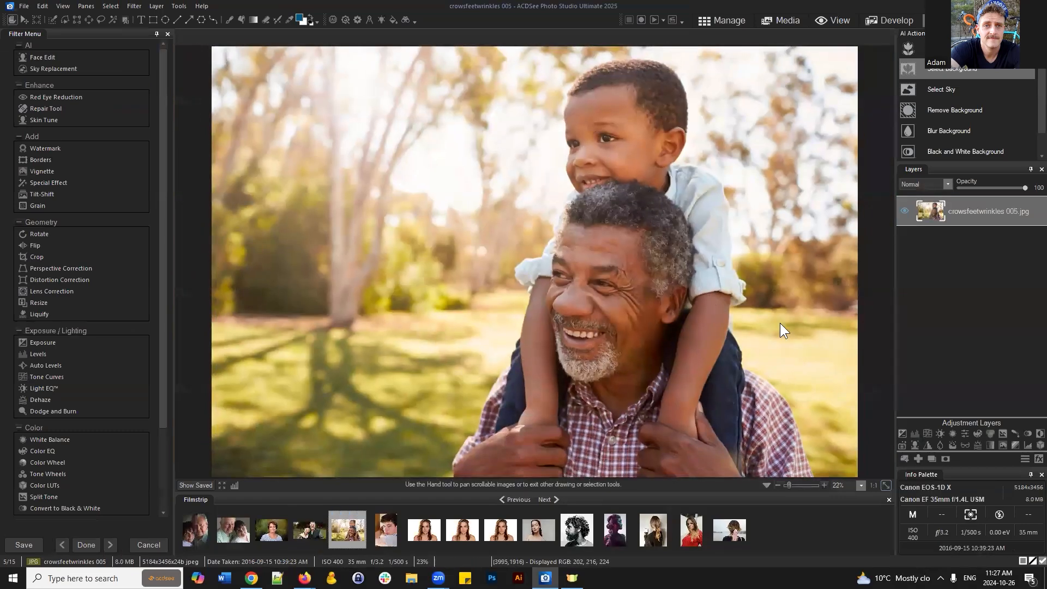
scroll(780, 323, up, 2)
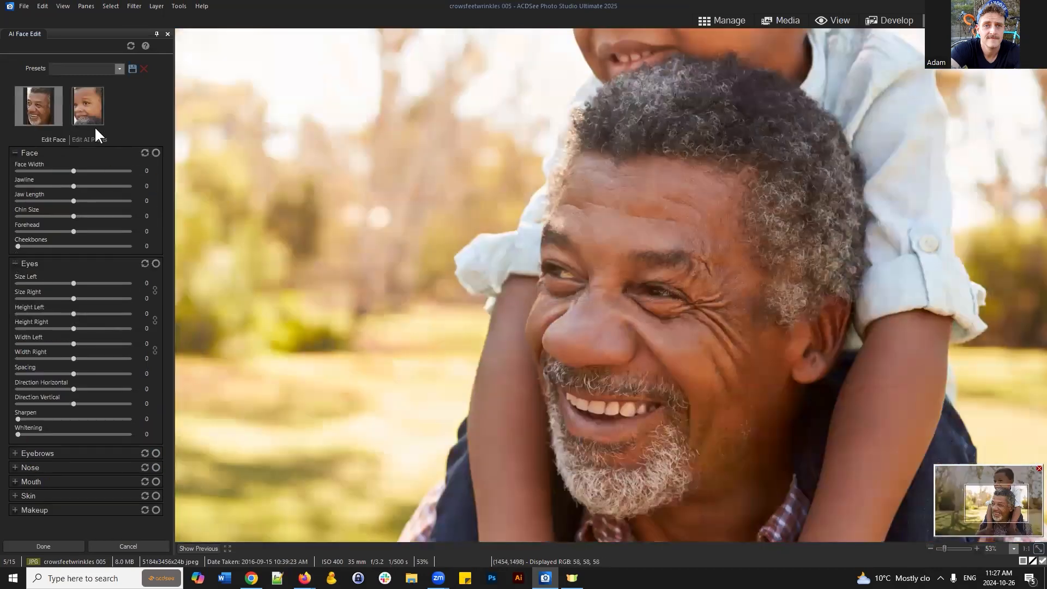
click(94, 106)
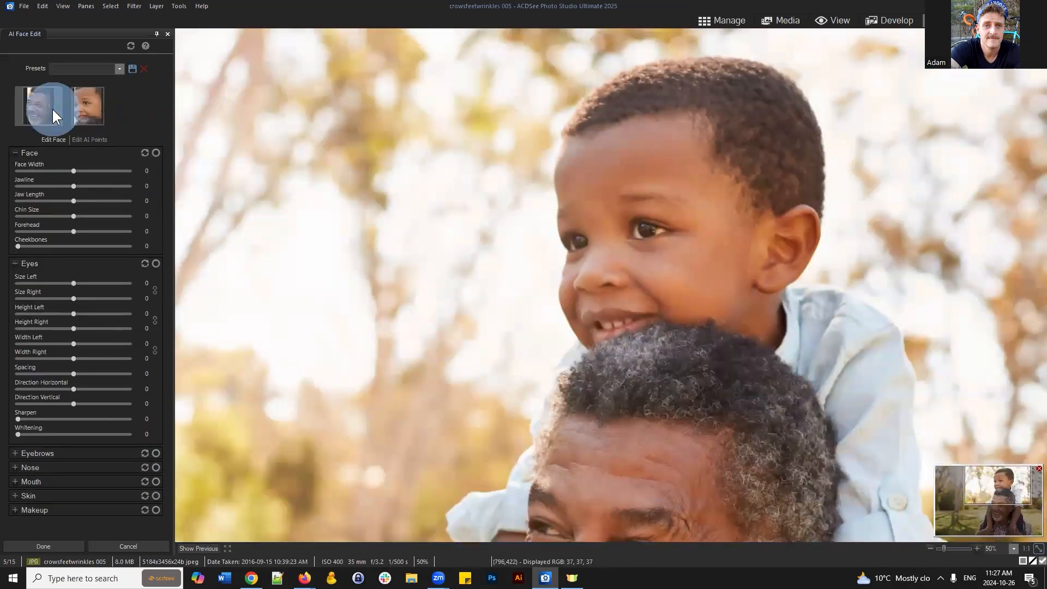
click(51, 107)
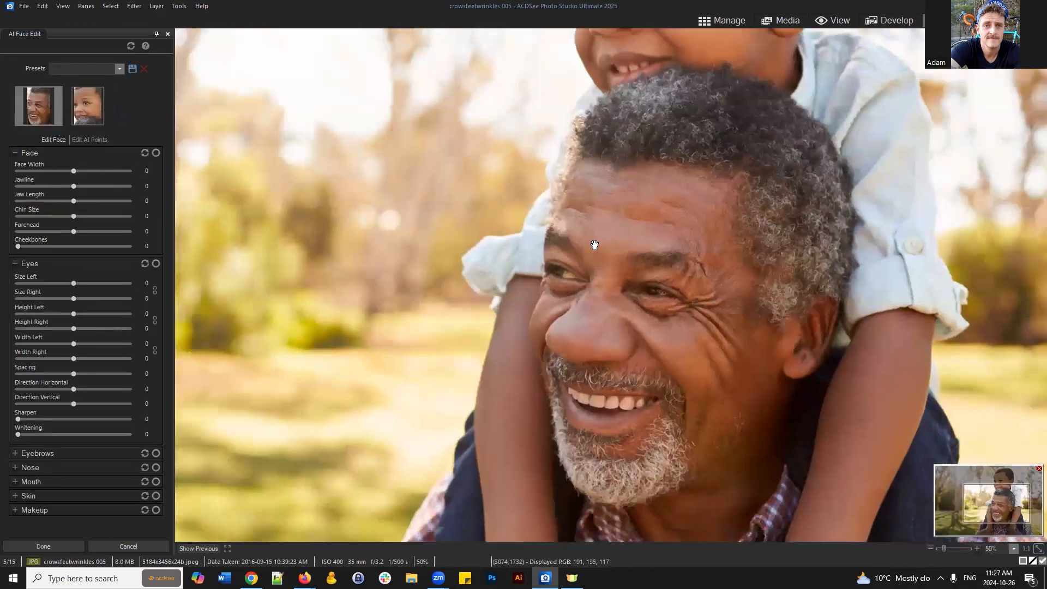
Examine the AI points on the boy's and the grandfather's faces, and return to the face controls.
click(77, 138)
click(89, 106)
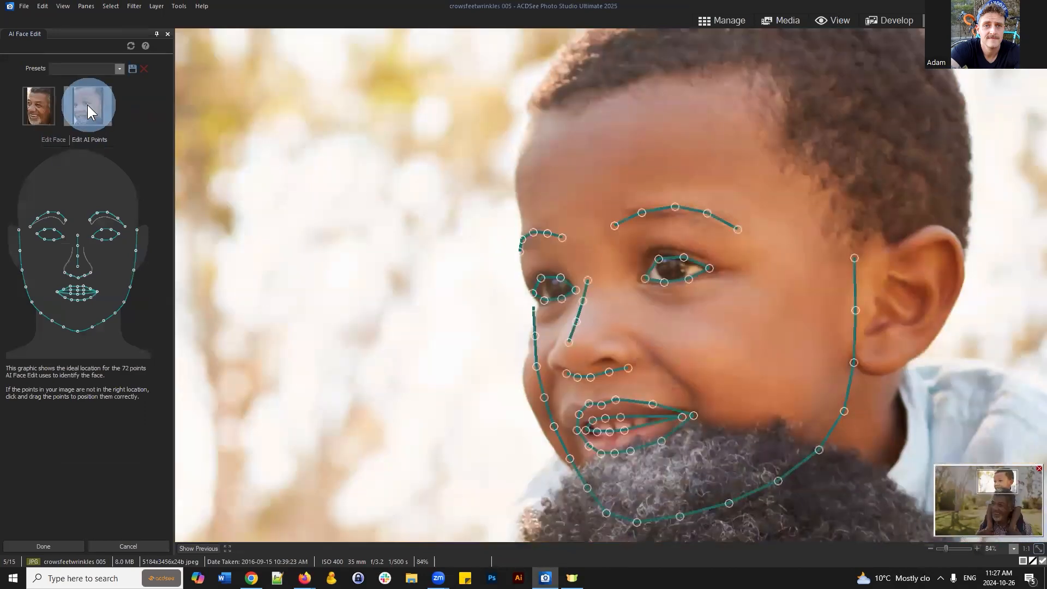
click(38, 105)
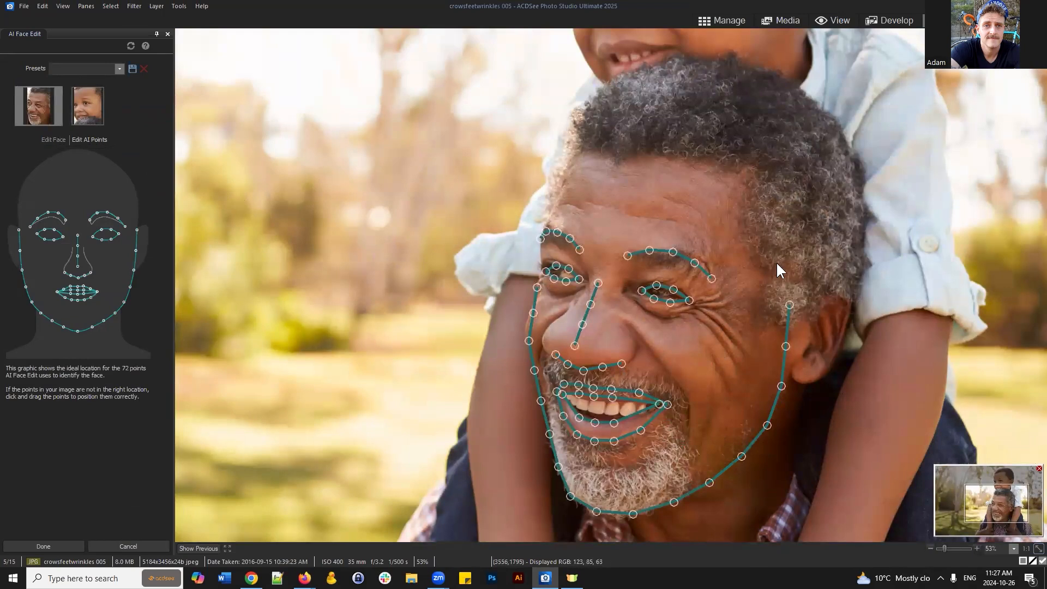
click(45, 139)
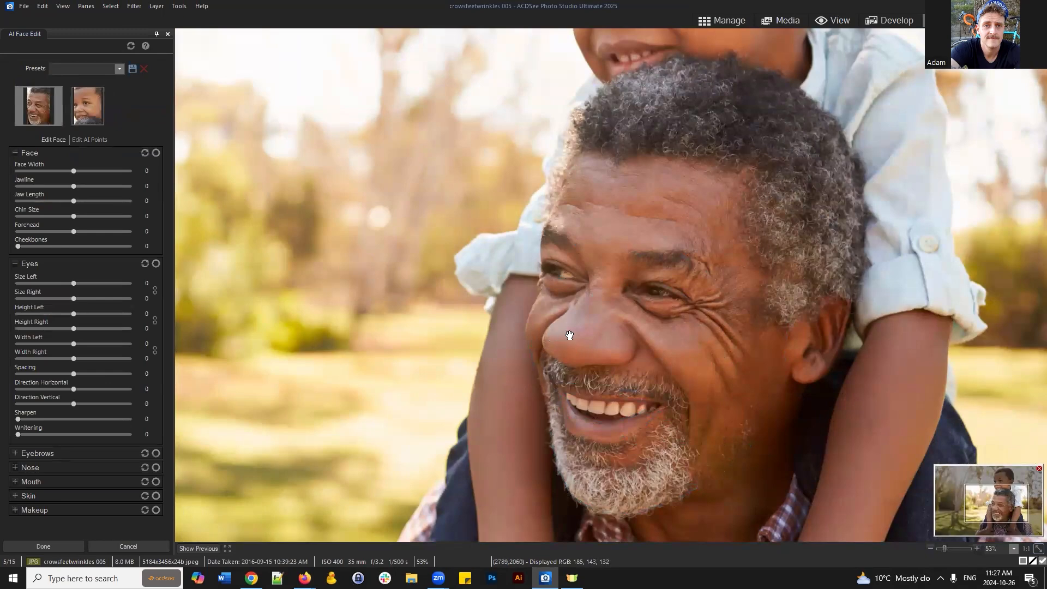
scroll(566, 343, down, 3)
scroll(795, 347, down, 2)
scroll(793, 345, up, 2)
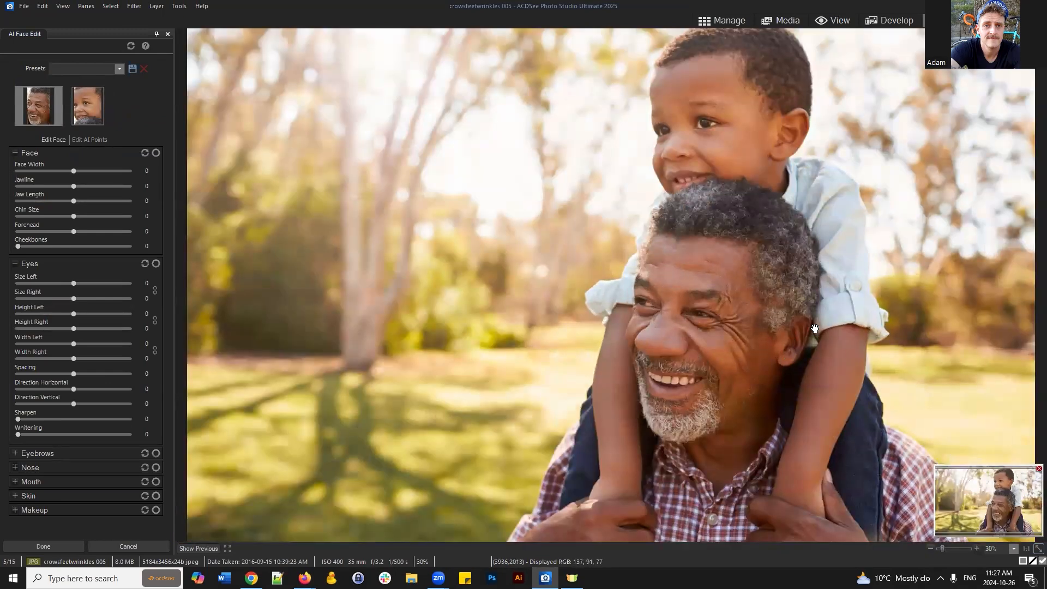
Leave the face edit for Manage mode and open crowsfeetwrinkles 003 in Edit mode.
click(725, 21)
click(550, 293)
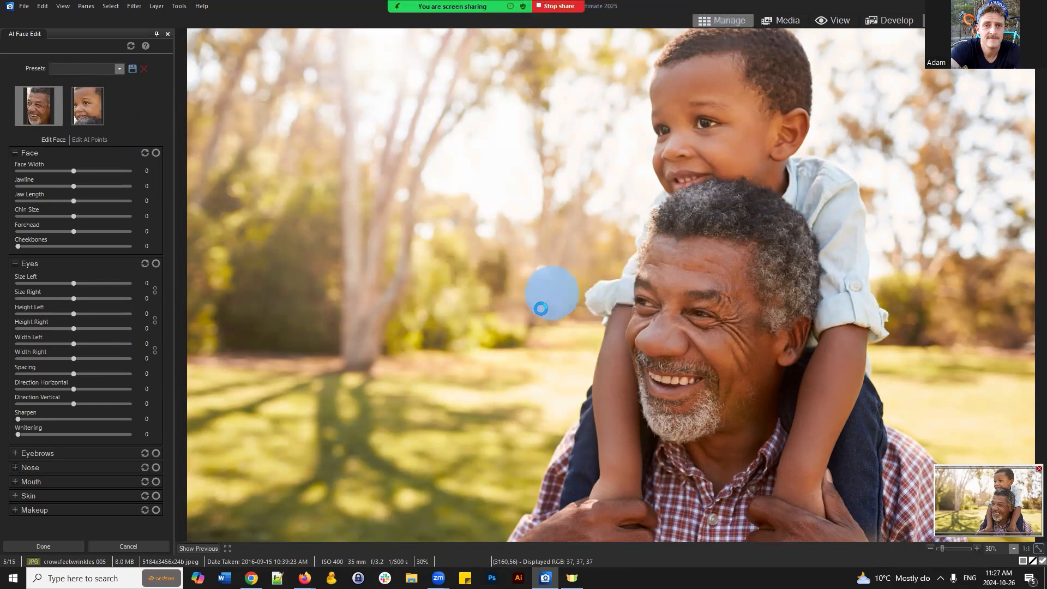
click(702, 358)
click(365, 133)
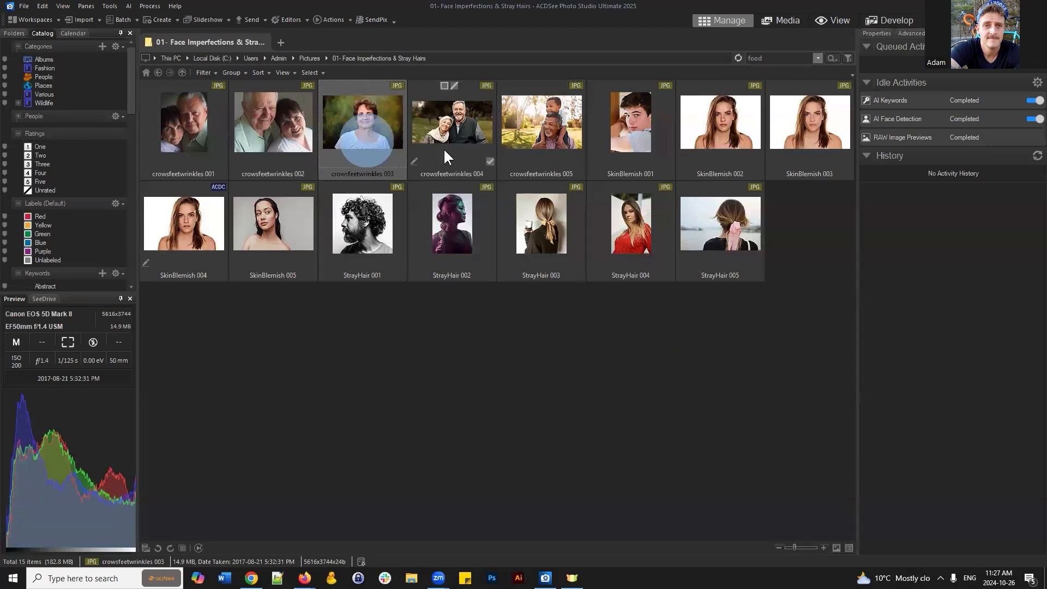
click(924, 20)
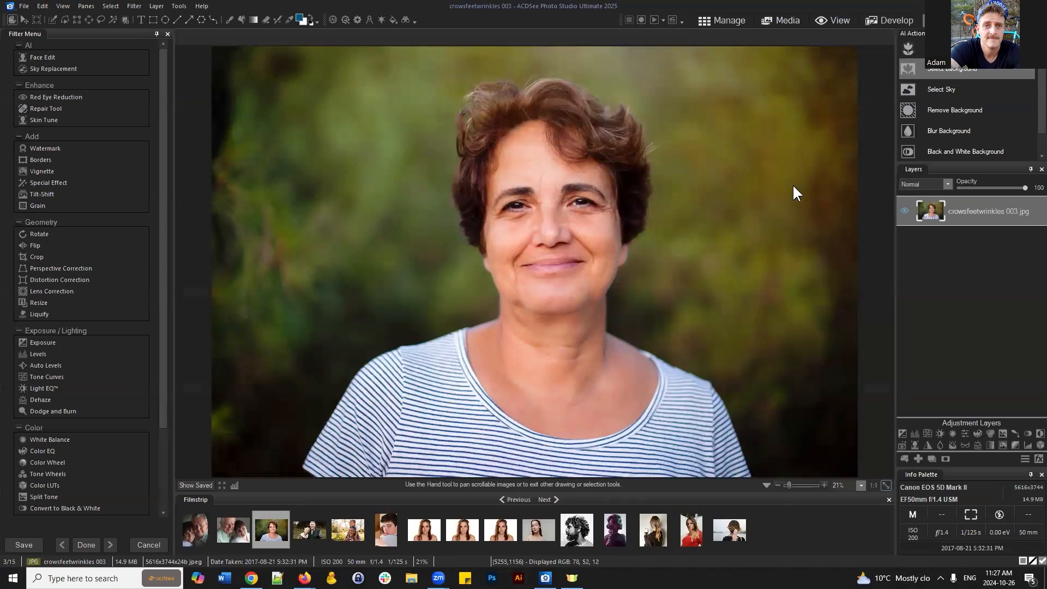
Duplicate the photo layer of the woman's portrait and start Frequency Separation on the copy.
scroll(600, 186, up, 3)
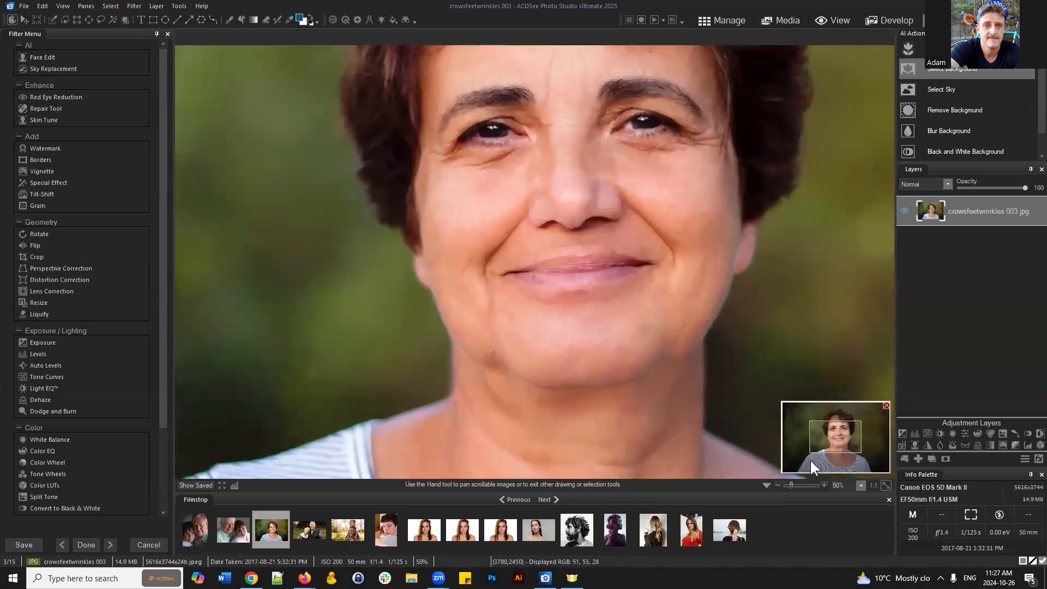
drag(810, 460, 837, 437)
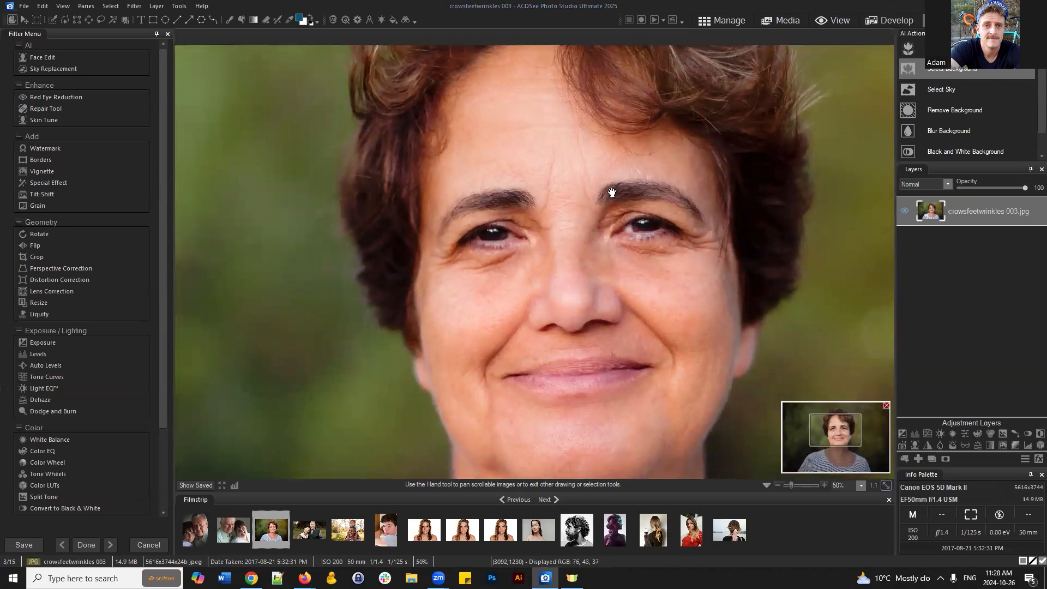
key(ctrl)
click(931, 459)
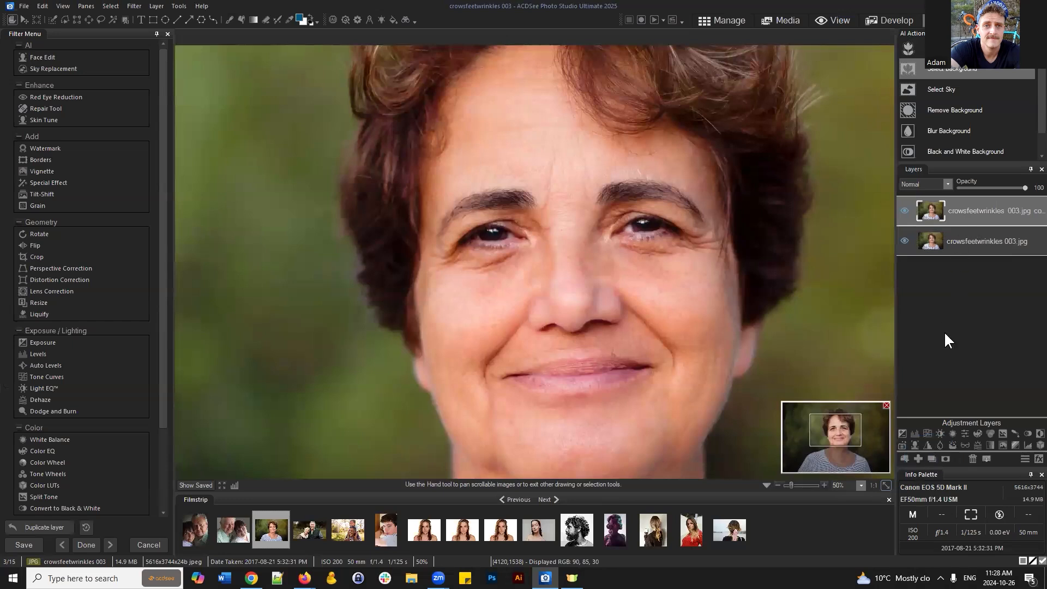
right_click(961, 212)
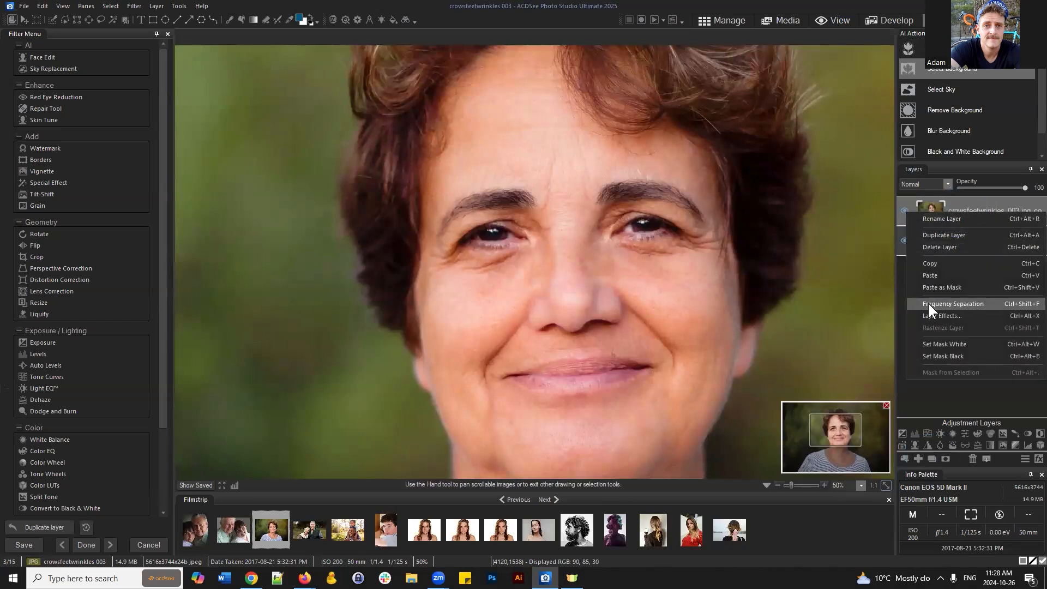
click(977, 303)
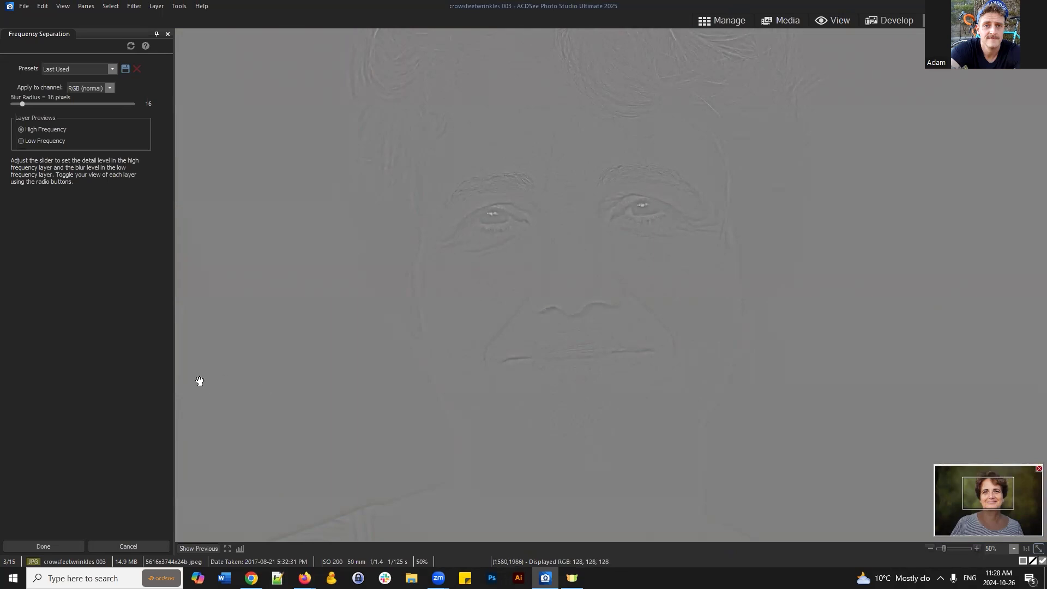
Compare the Low Frequency and High Frequency layer previews across the woman's face, ending on High Frequency.
click(25, 141)
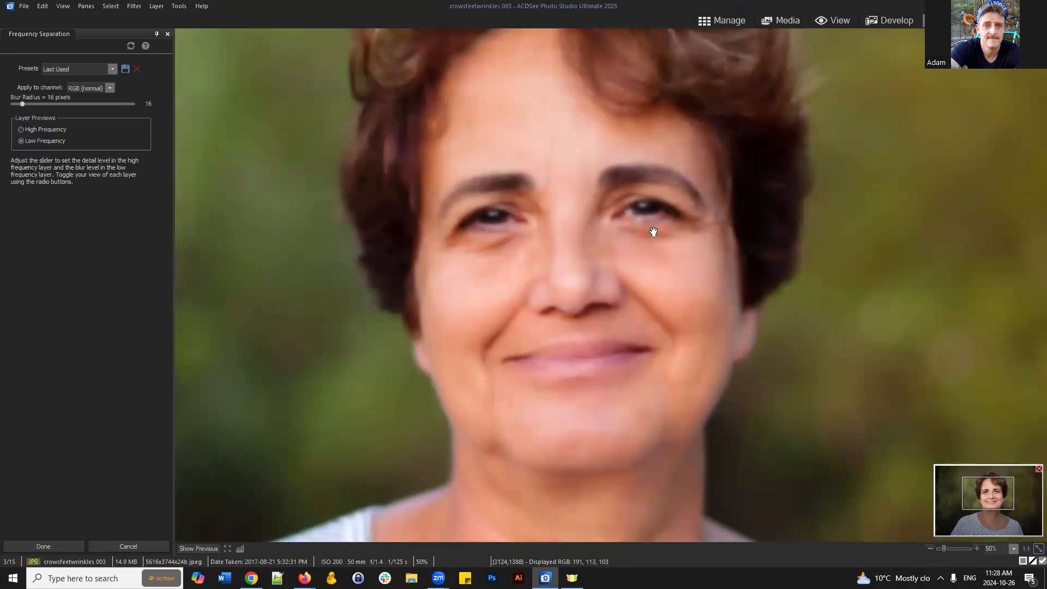
drag(750, 371, 724, 397)
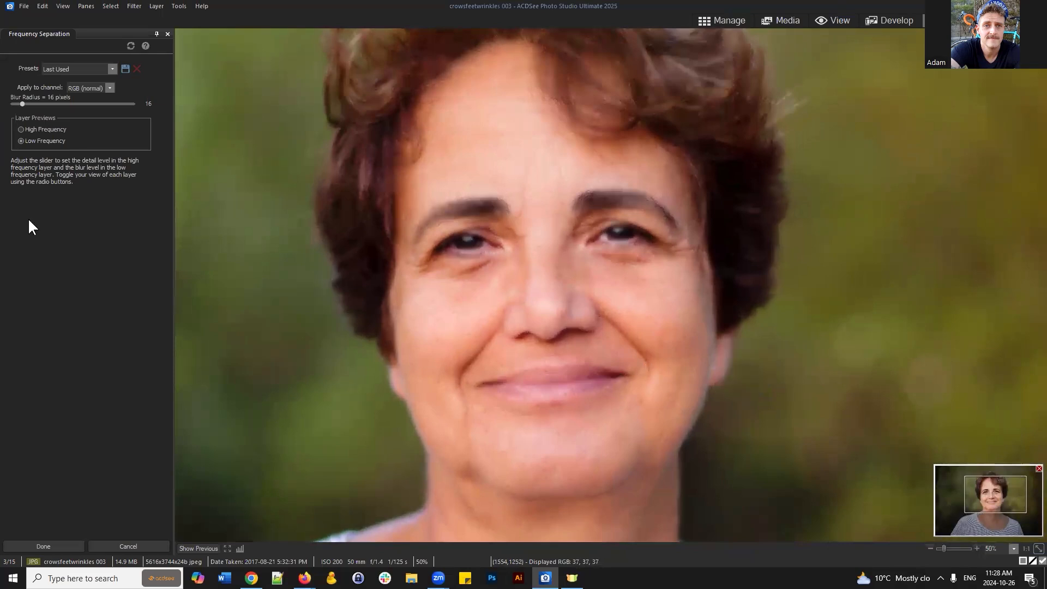
click(22, 129)
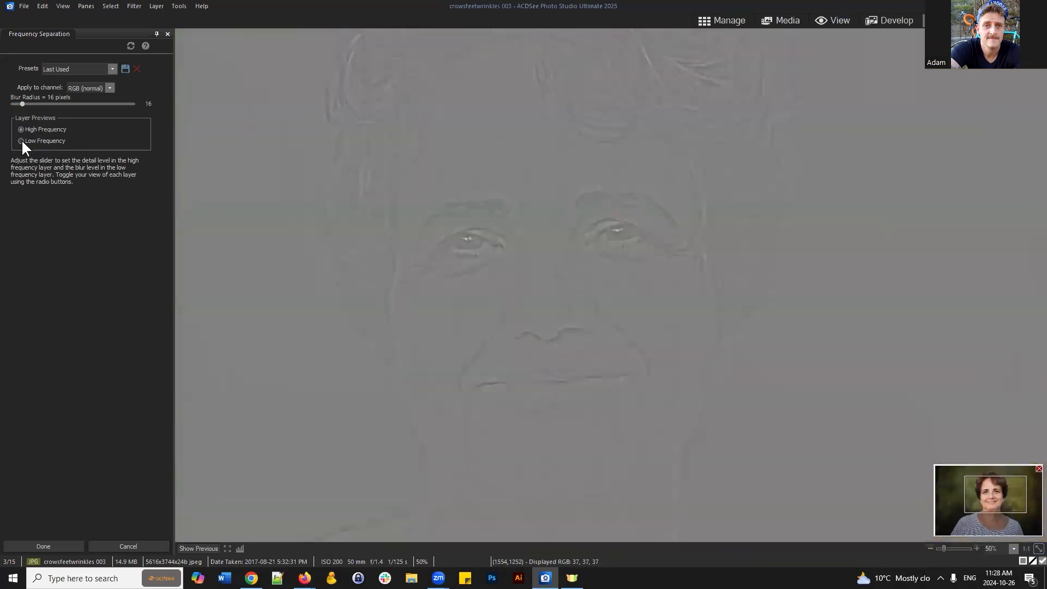
click(21, 141)
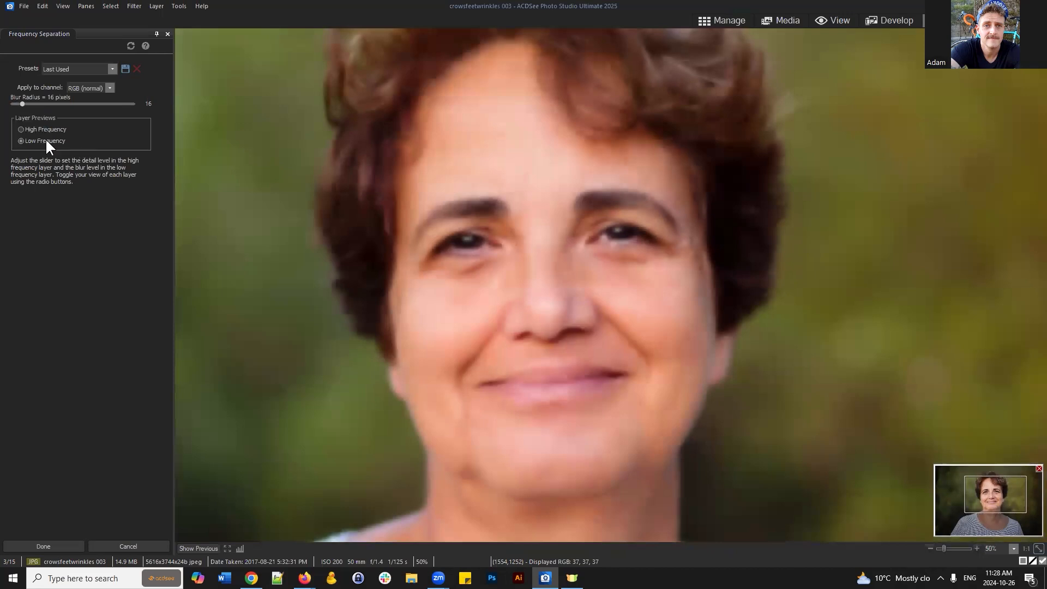
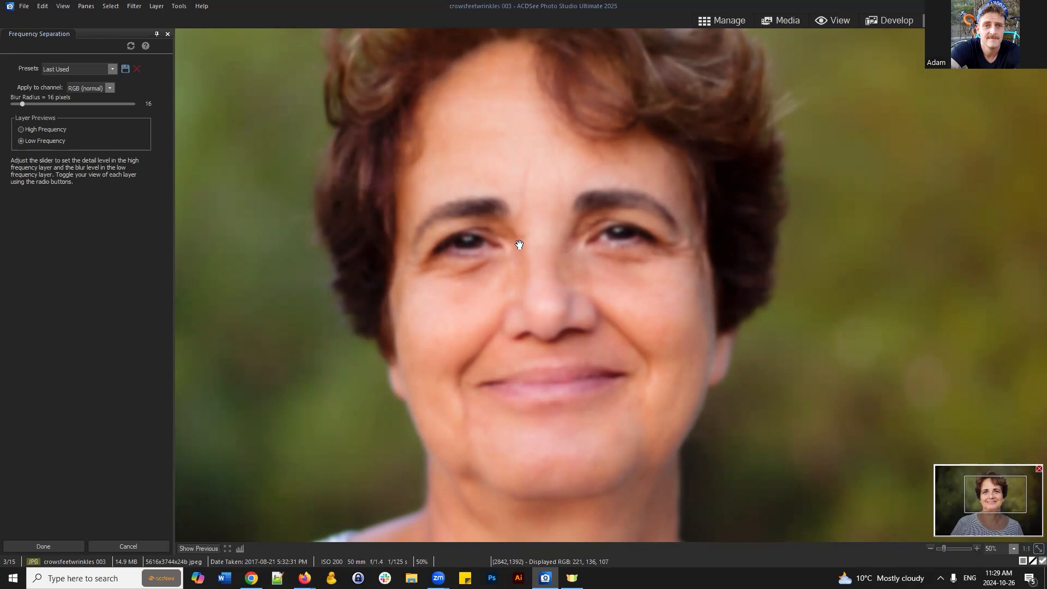
click(31, 129)
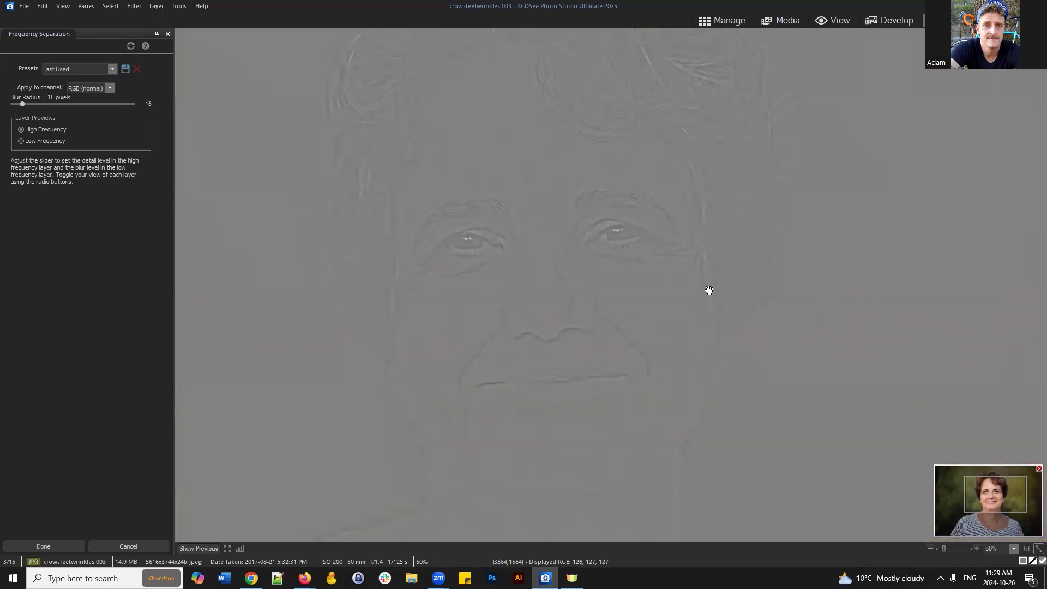
click(705, 276)
drag(702, 261, 698, 247)
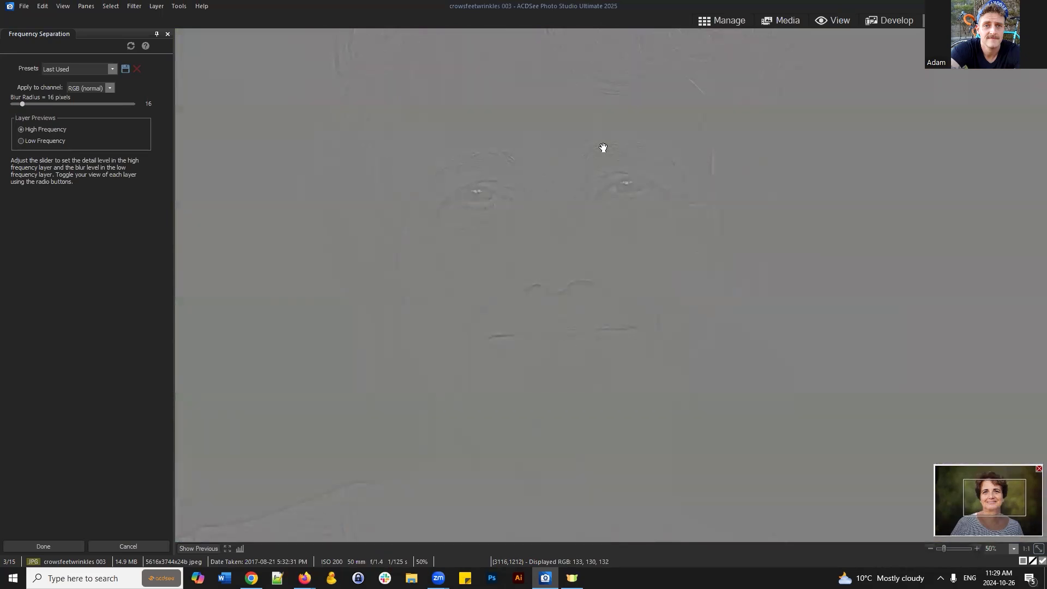
drag(711, 319, 705, 379)
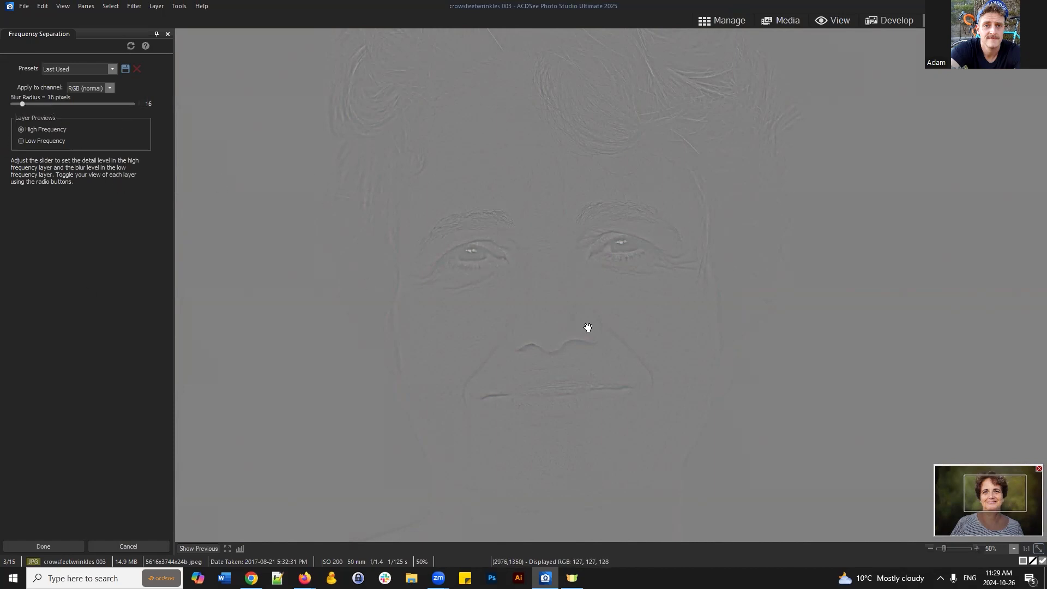
drag(588, 327, 614, 311)
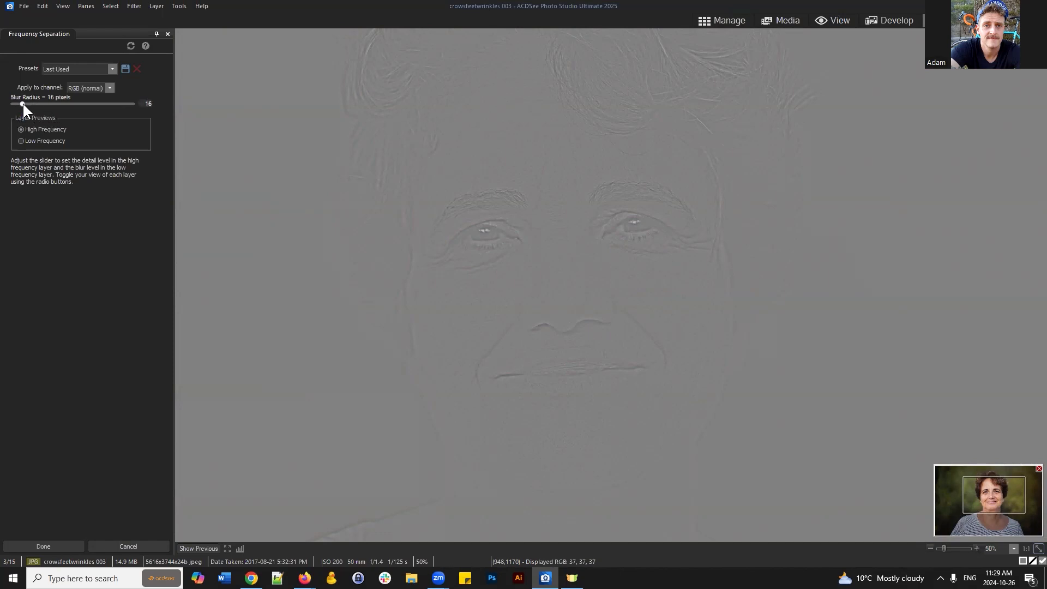
Set the frequency separation's Blur Radius to 61 pixels and inspect the facial detail in the High Frequency preview.
drag(22, 103, 49, 103)
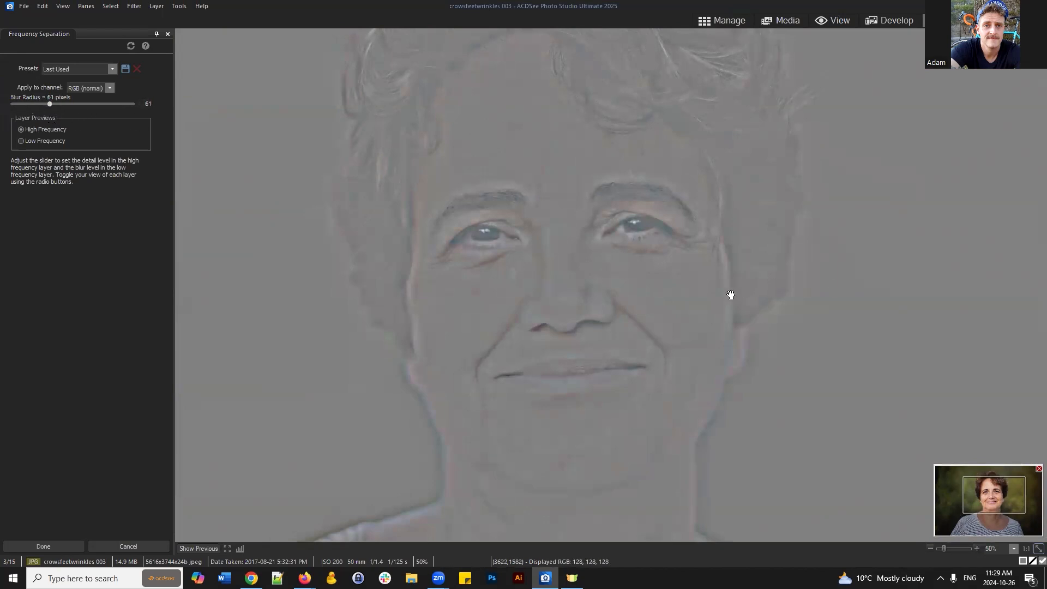
drag(718, 296, 733, 367)
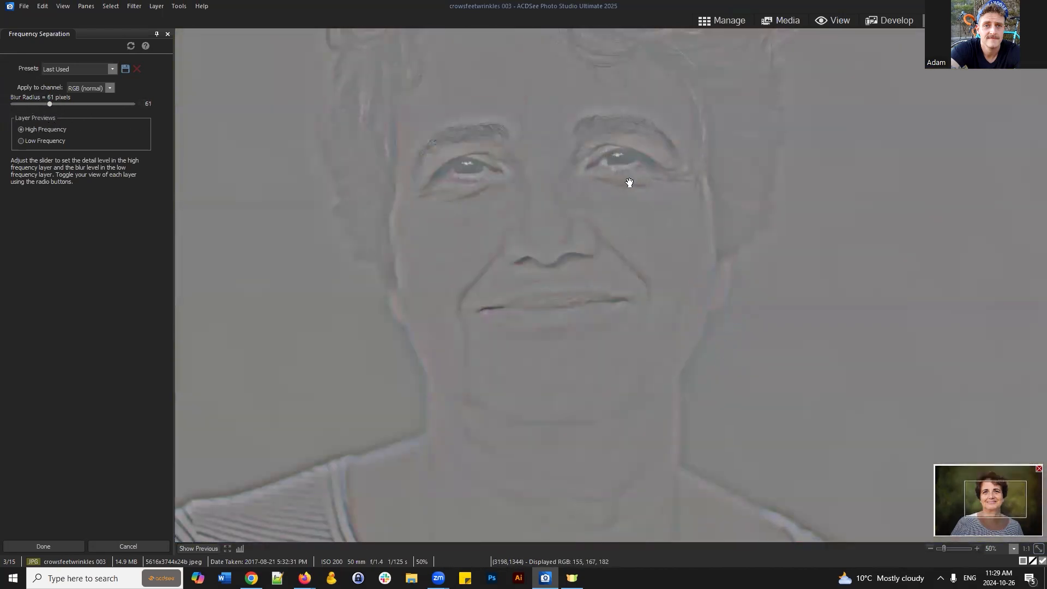
drag(629, 205, 639, 263)
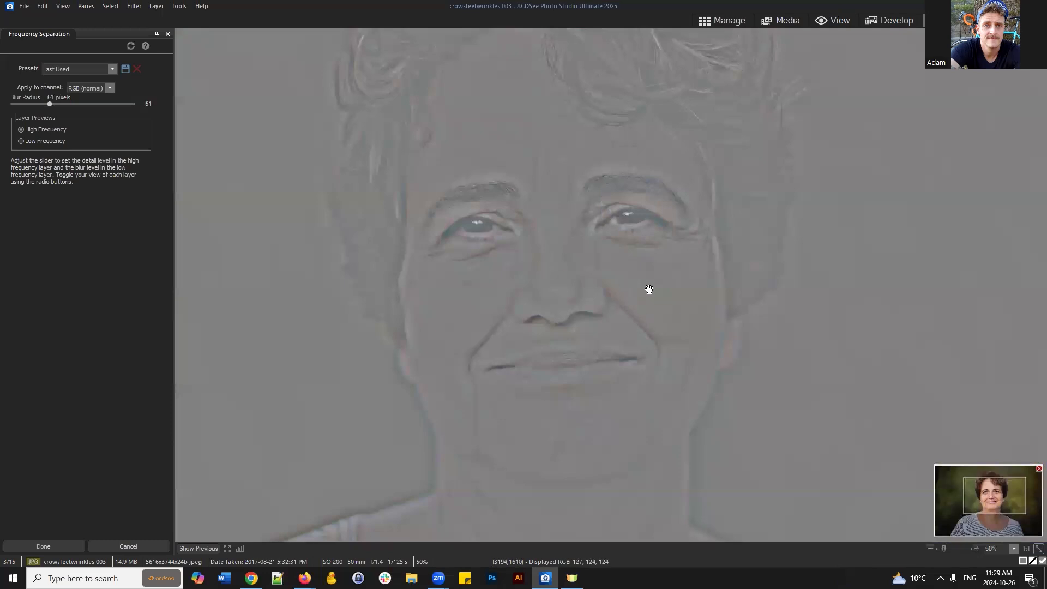
scroll(650, 227, up, 2)
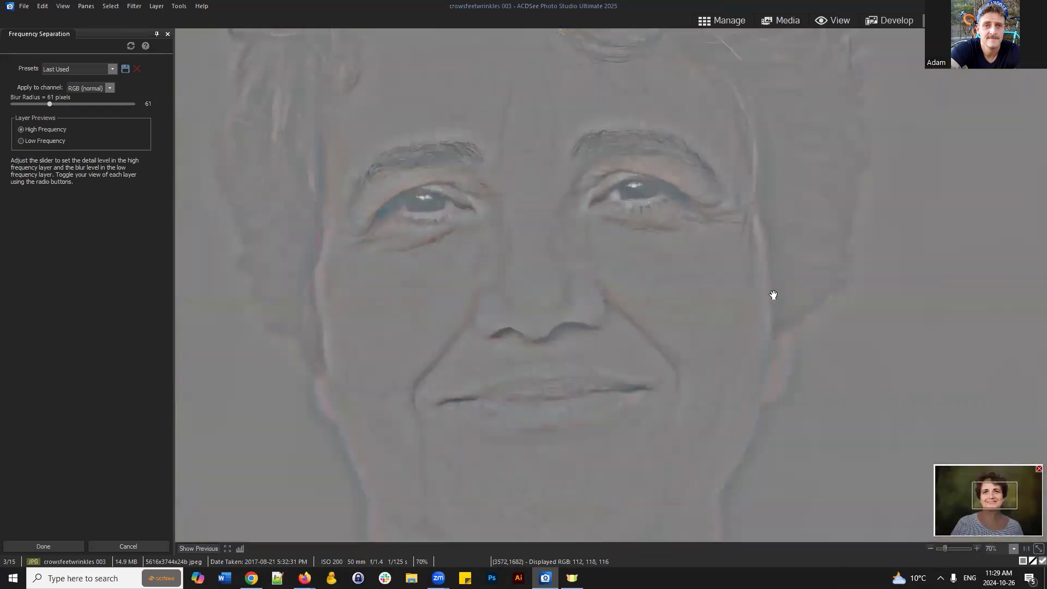
scroll(707, 324, down, 2)
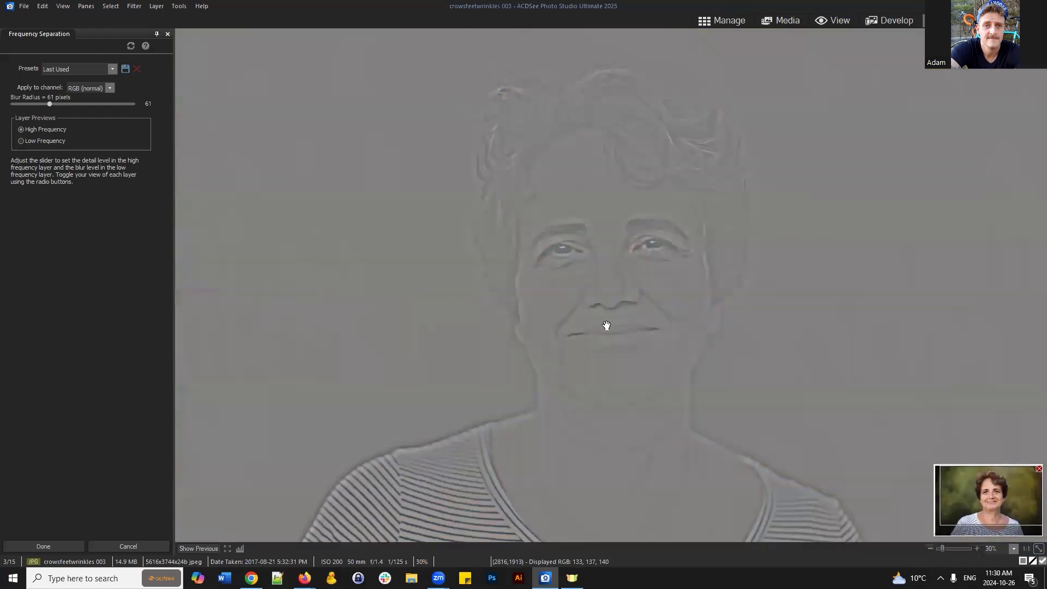
Set the frequency separation's Blur Radius to 16 pixels and check the facial detail in the High Frequency preview.
scroll(725, 297, up, 2)
drag(652, 354, 631, 349)
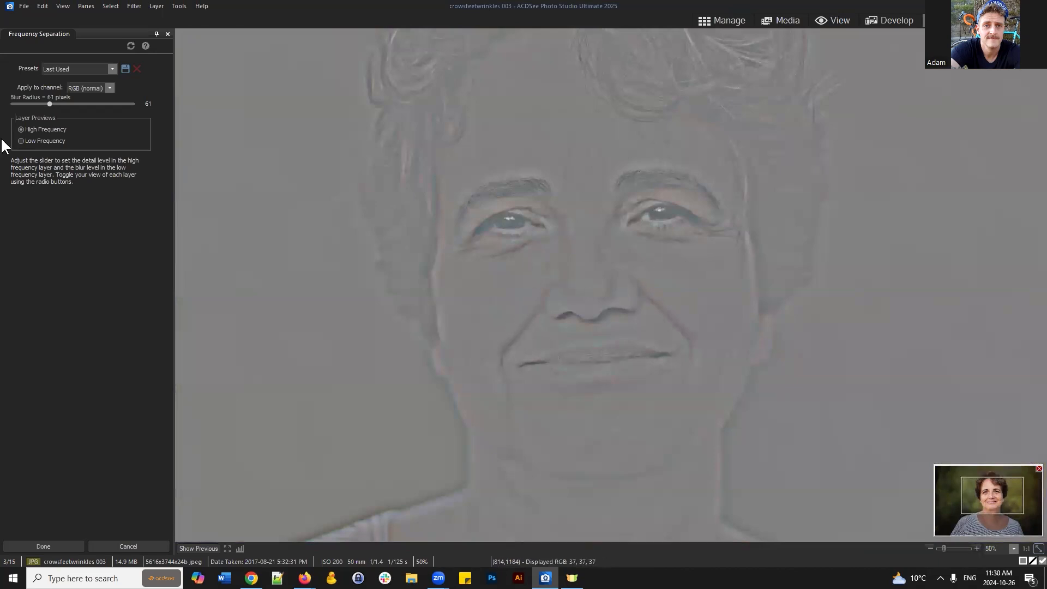
drag(49, 104, 22, 103)
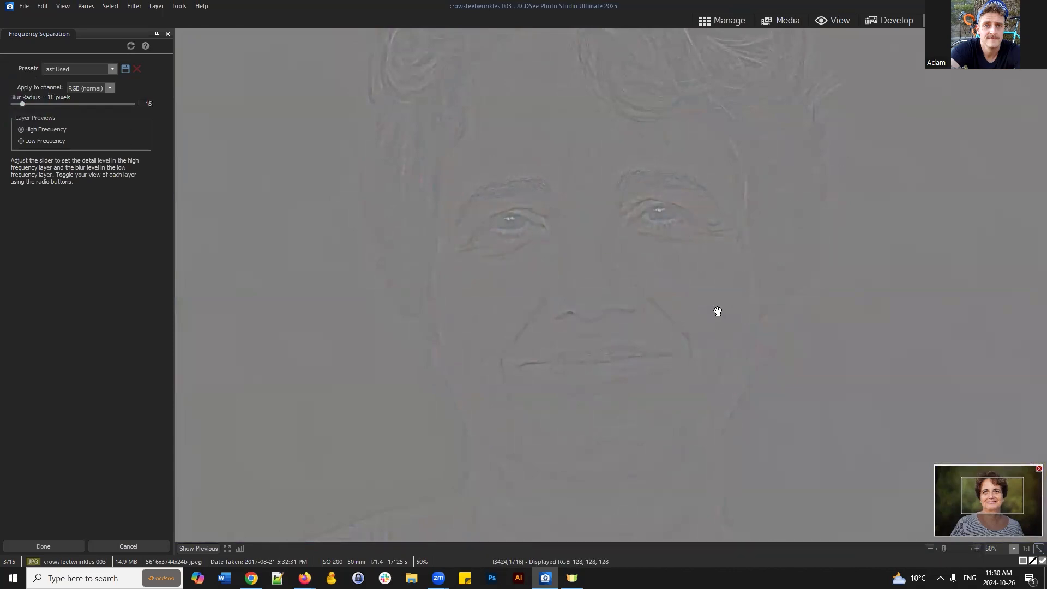
scroll(737, 312, down, 2)
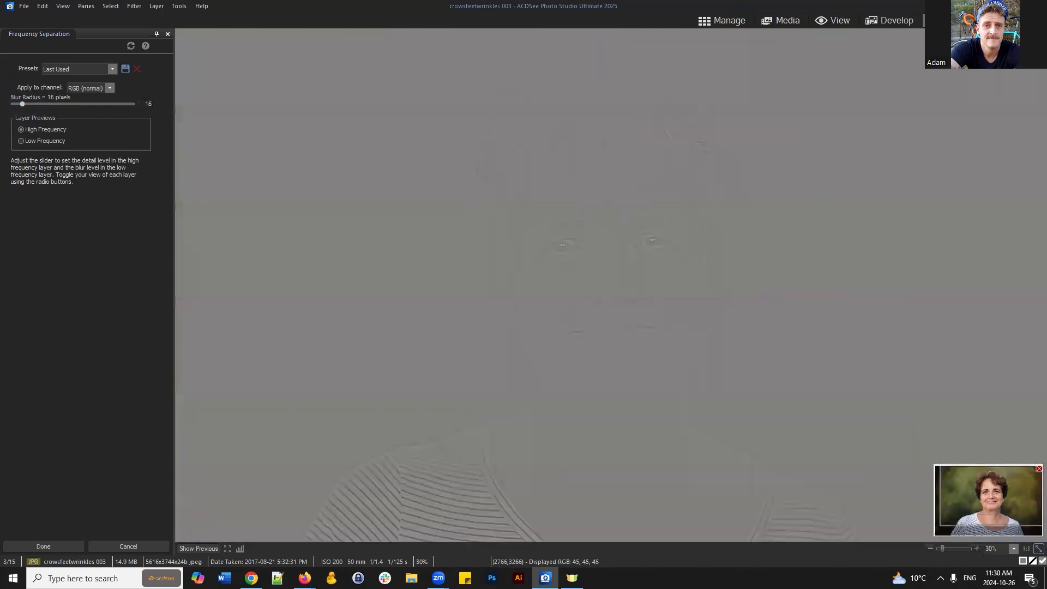
scroll(676, 277, up, 2)
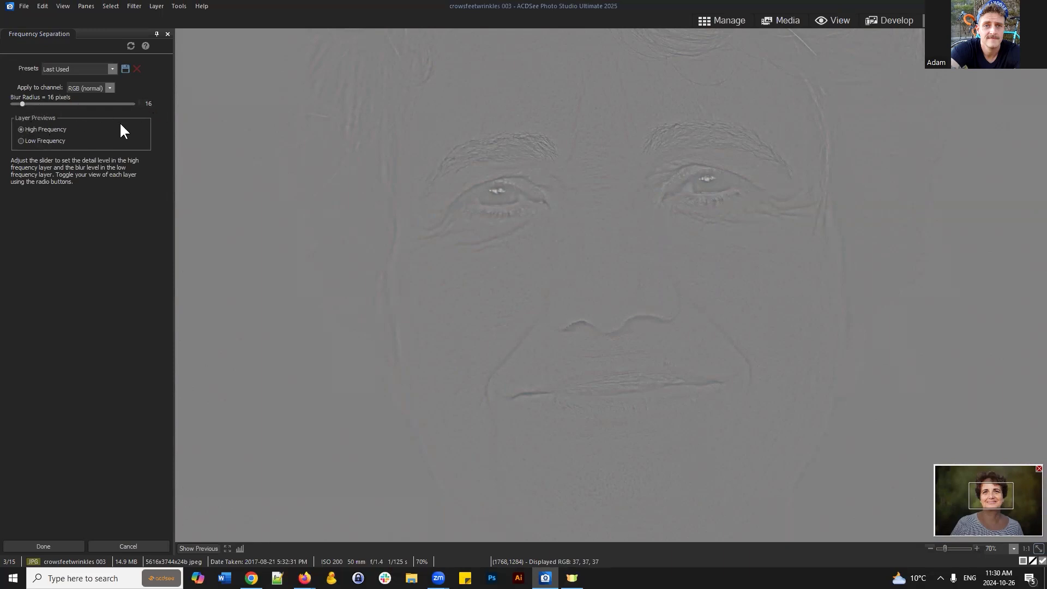
Compare the Low Frequency preview with the High Frequency preview of the face and apply the frequency separation.
click(34, 142)
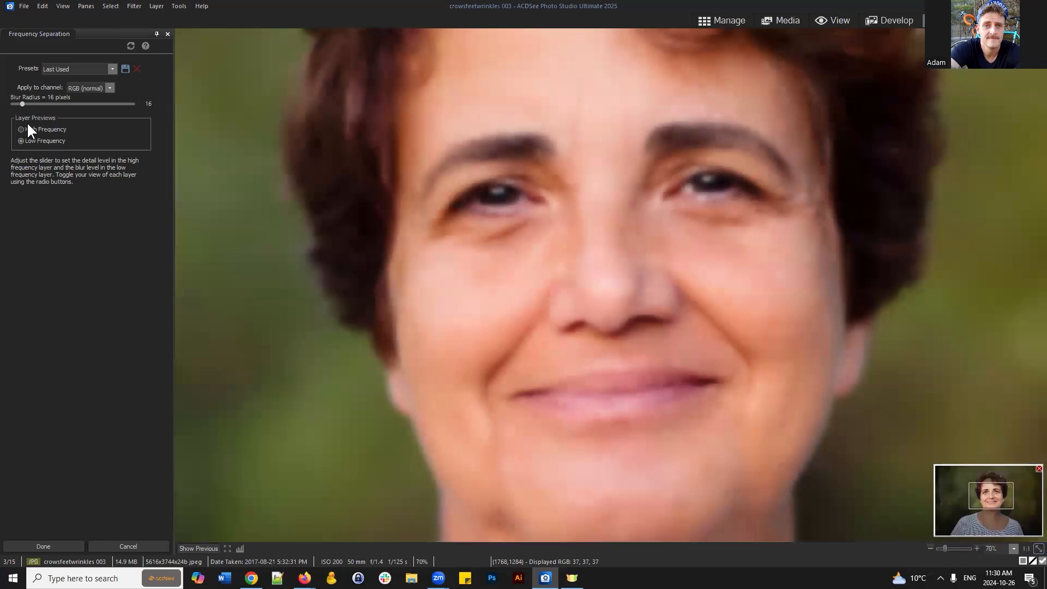
click(25, 127)
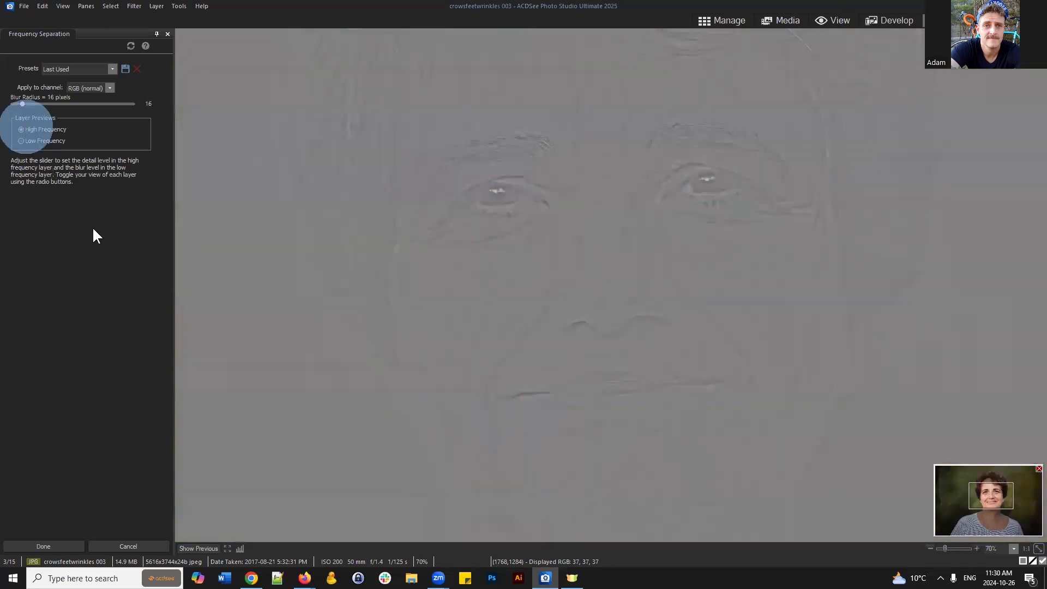
click(51, 545)
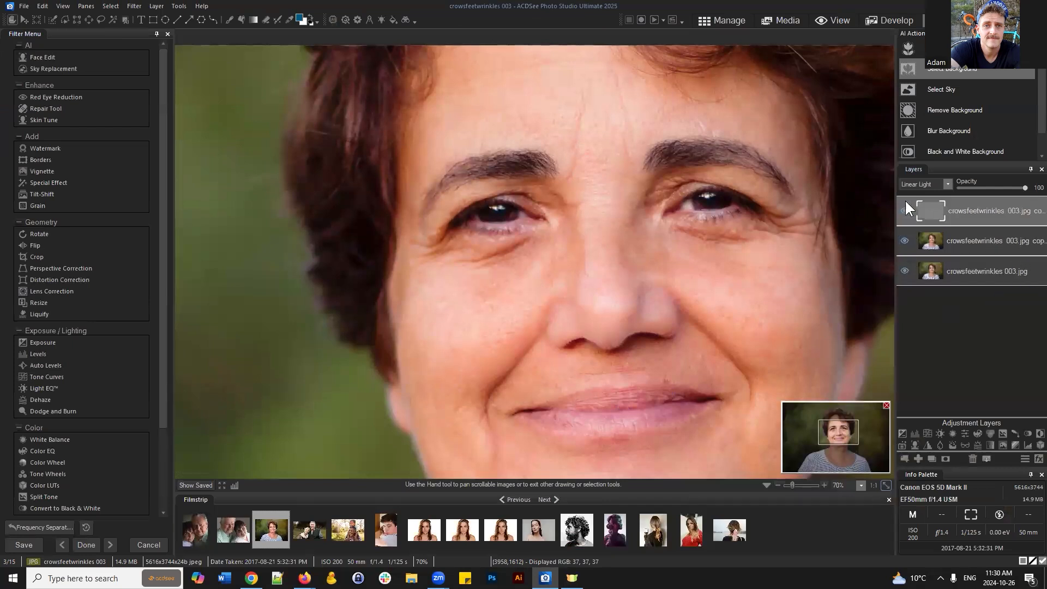
Rename the lowest layer, the untouched crowsfeetwrinkles 003.jpg photo, as "original".
click(986, 277)
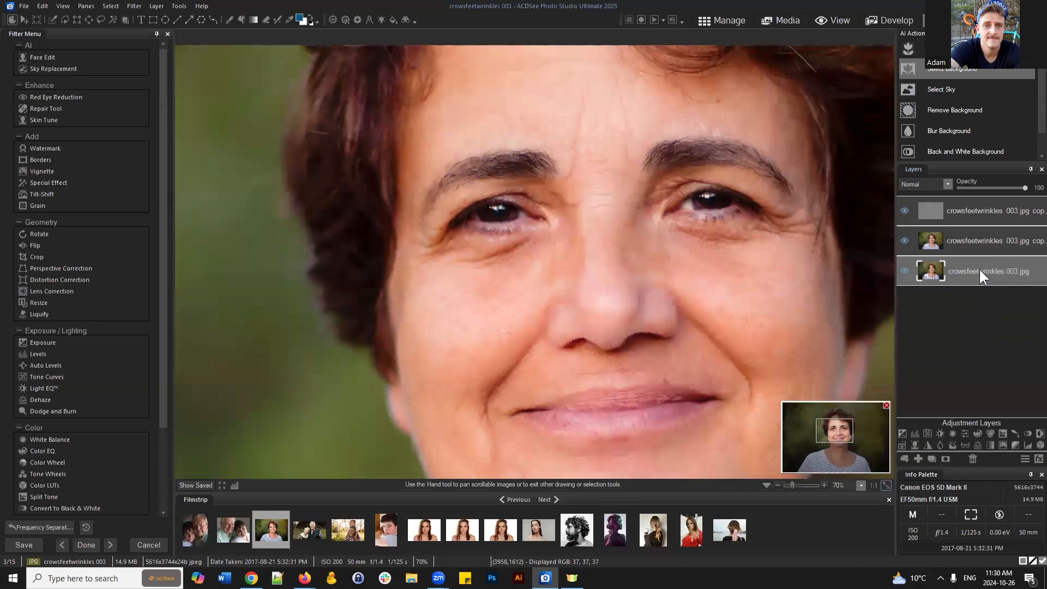
drag(987, 270, 1009, 276)
drag(970, 267, 974, 267)
right_click(974, 270)
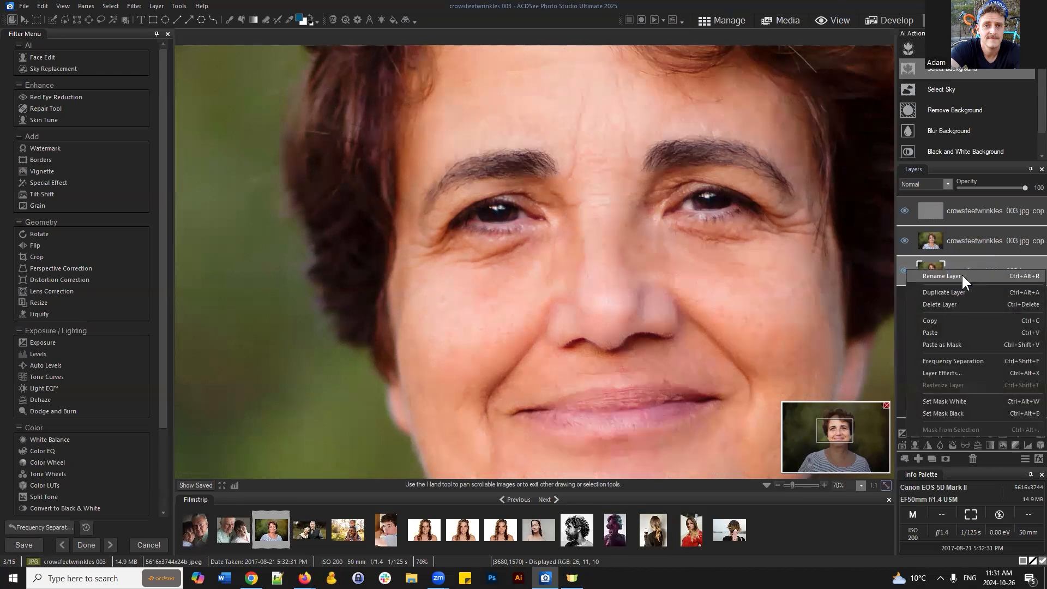
click(966, 277)
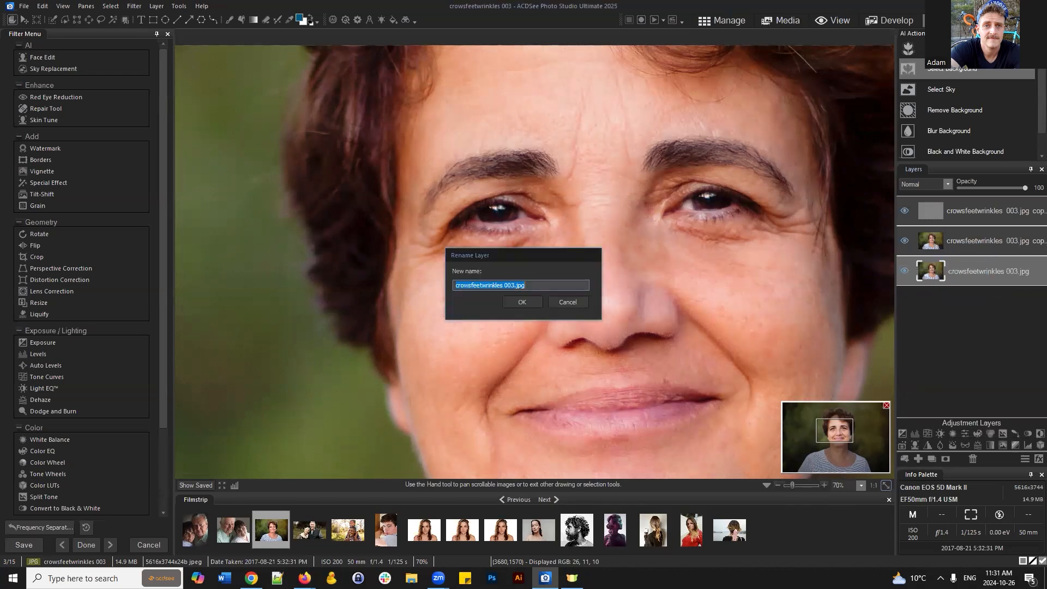
text(original)
key(Return)
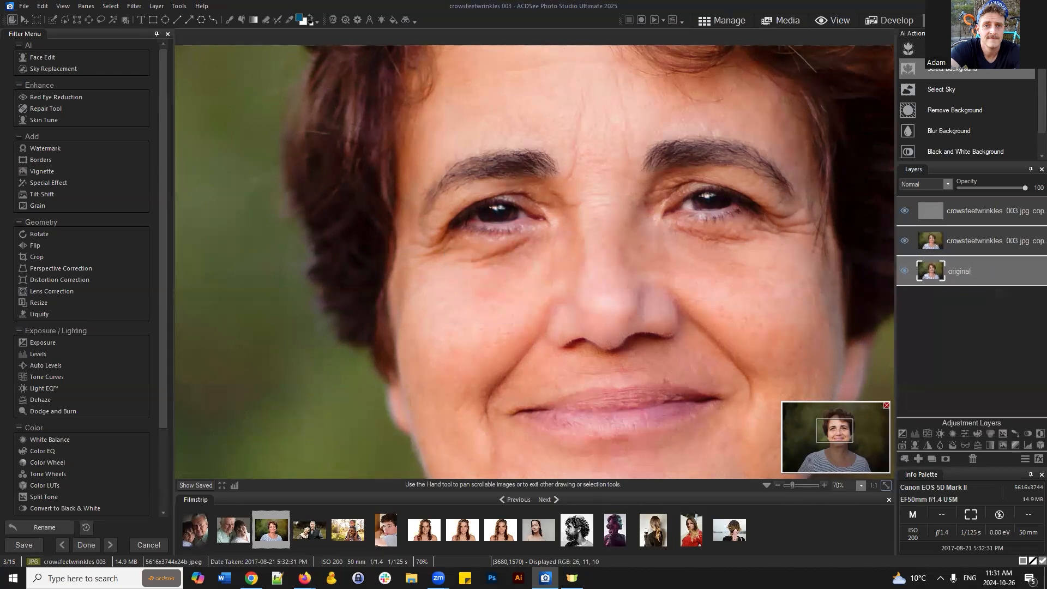
Rename the middle, low-frequency copy layer as "low pass (color)".
click(958, 238)
right_click(957, 238)
click(949, 244)
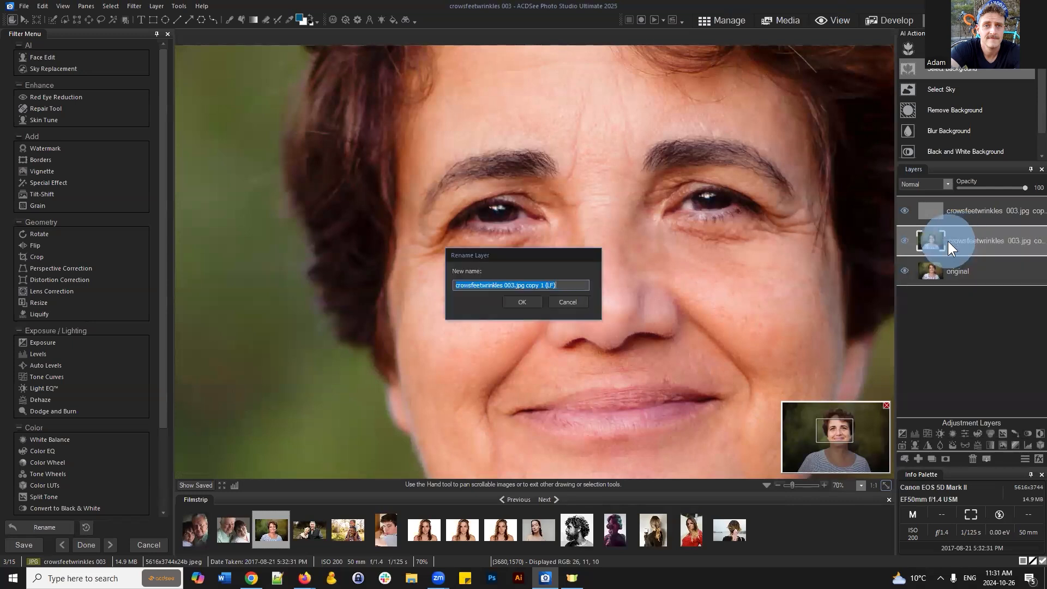
text(two)
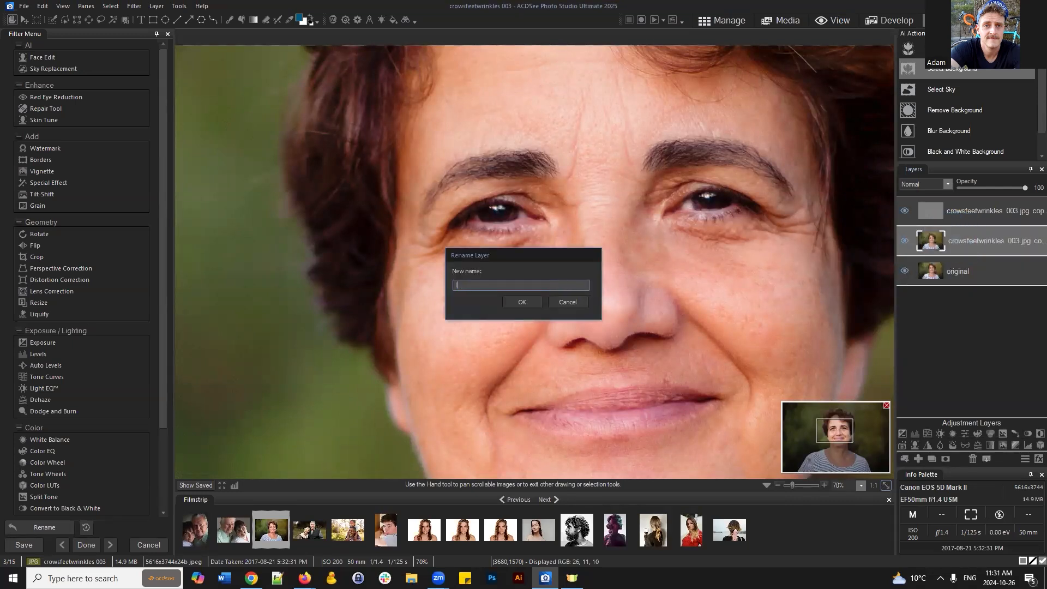
text(low pass (smoot)
key(BackSpace)
key(BackSpace)
key(BackSpace)
key(BackSpace)
text(color))
key(Return)
Rename the uppermost, grey high-frequency layer as "high pass (texture)".
right_click(988, 213)
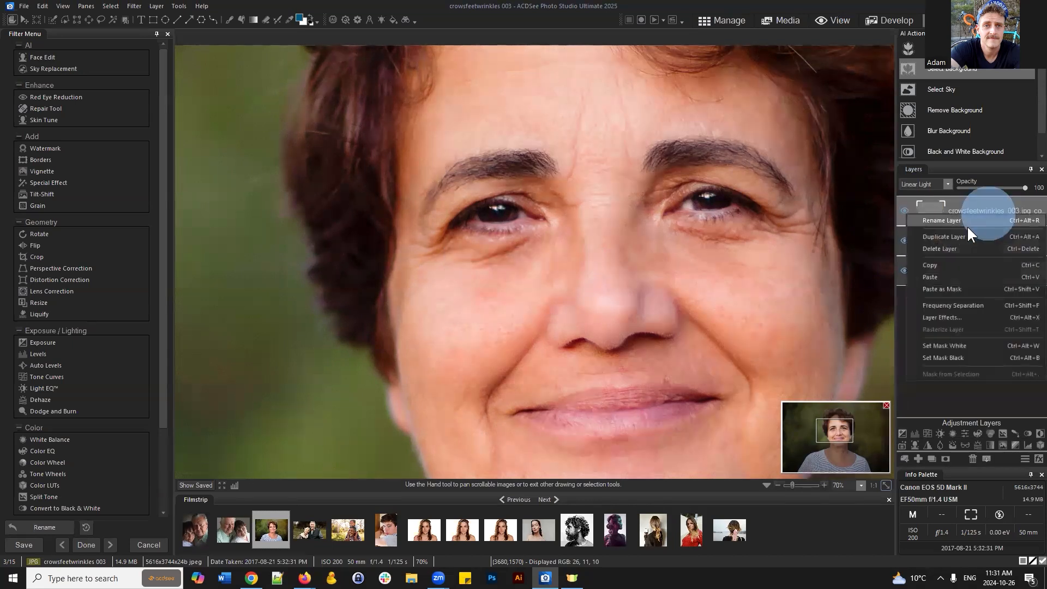
click(966, 220)
text(high )
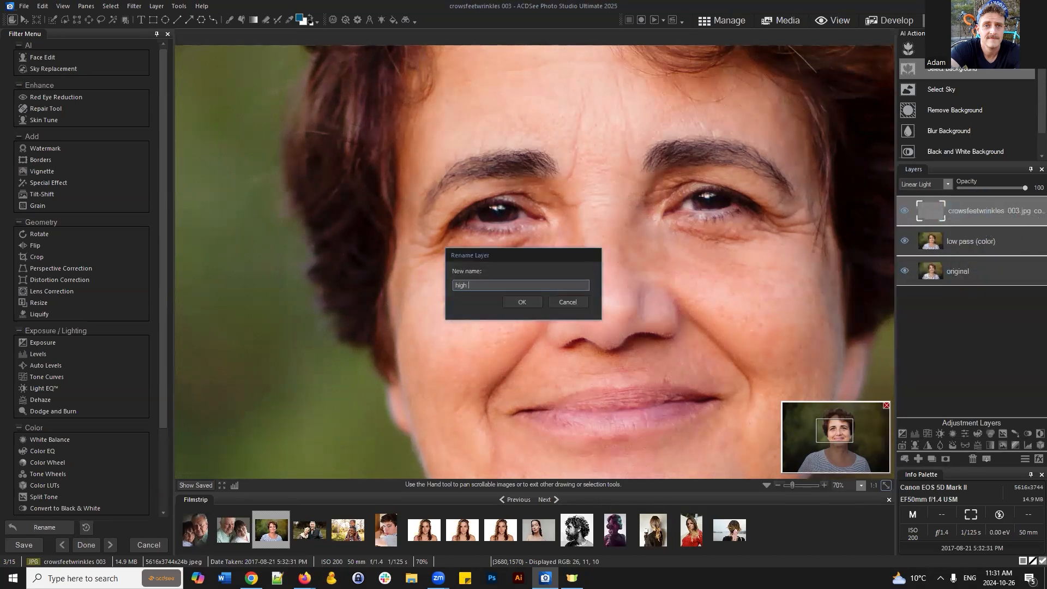
text(pass (texture)
key(Return)
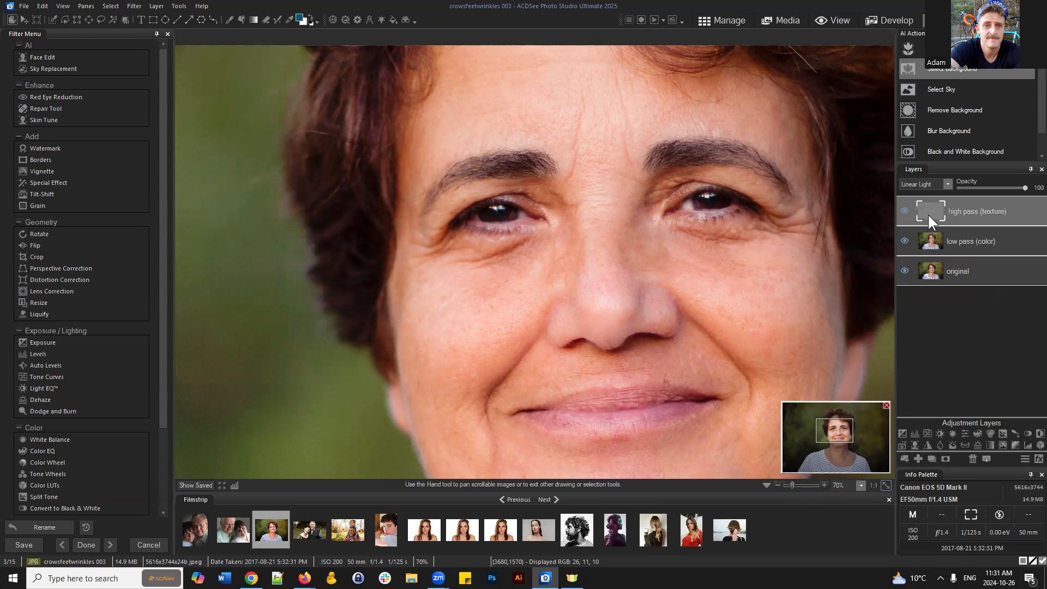
Hide the original and high pass (texture) layers, inspect the face on the low pass (color) layer alone, and select that layer.
click(905, 271)
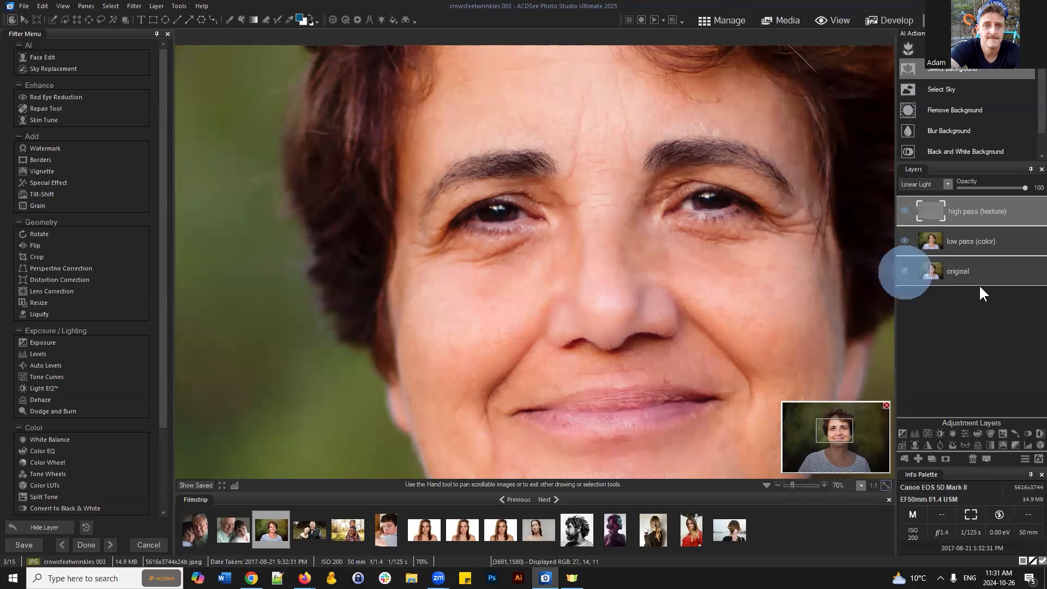
click(904, 210)
scroll(769, 247, down, 1)
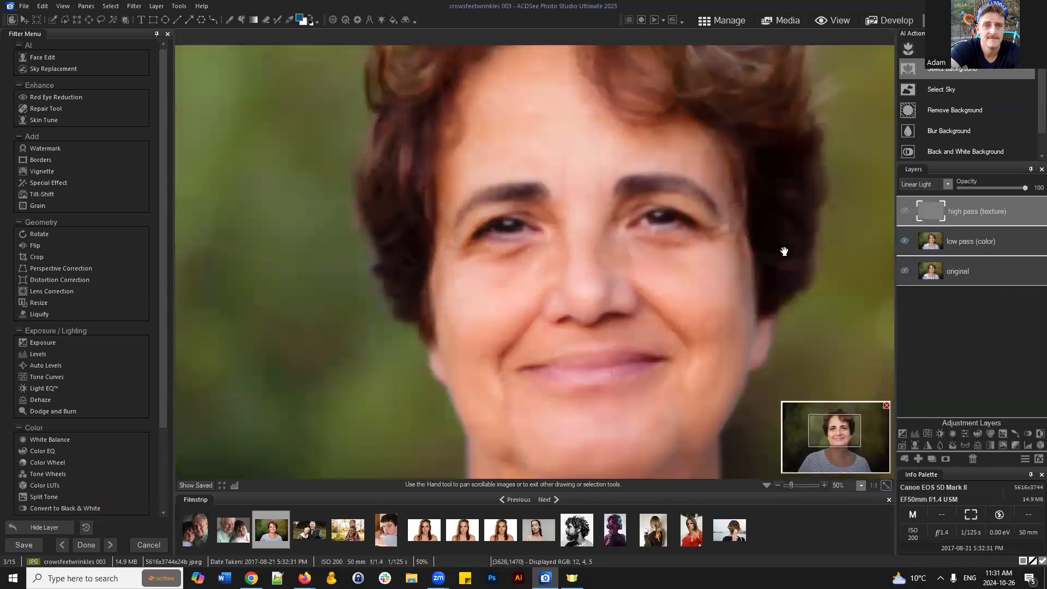
drag(745, 271, 686, 163)
drag(697, 241, 713, 263)
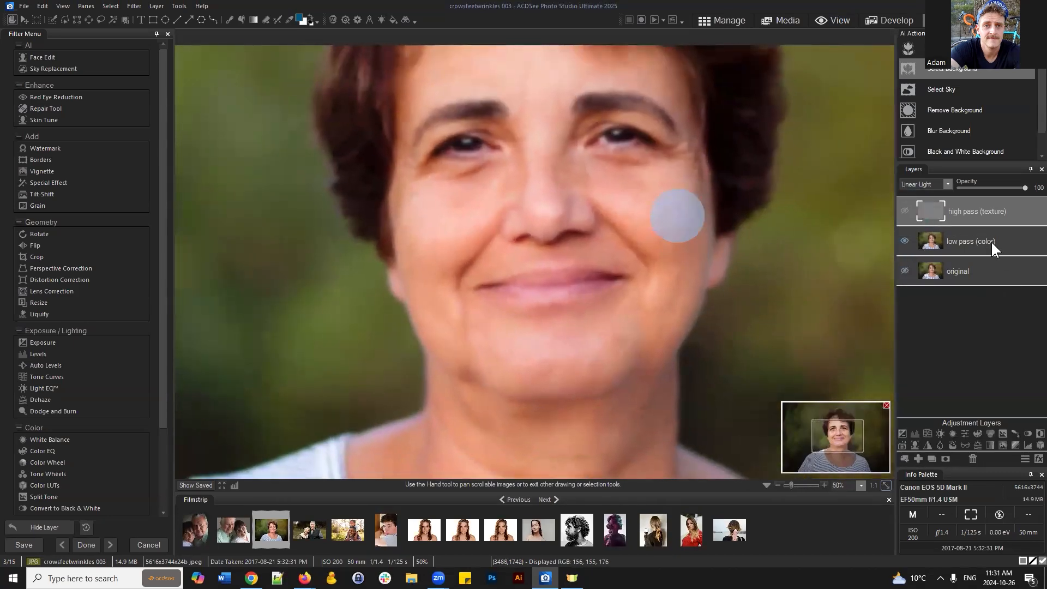
click(982, 241)
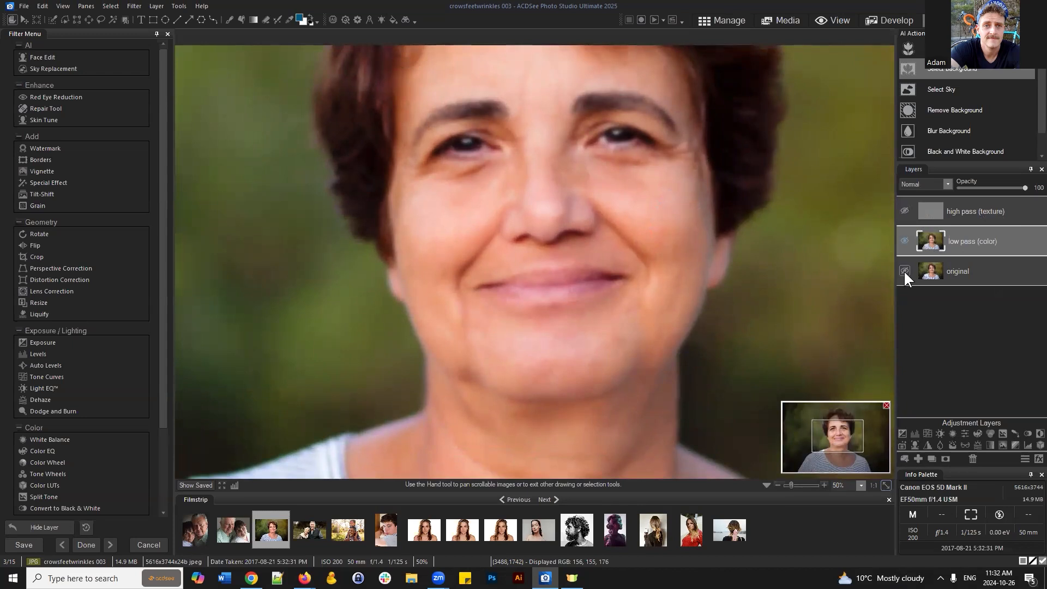
Make the high pass (texture) layer visible again over the portrait, and select the low pass (color) layer.
click(976, 212)
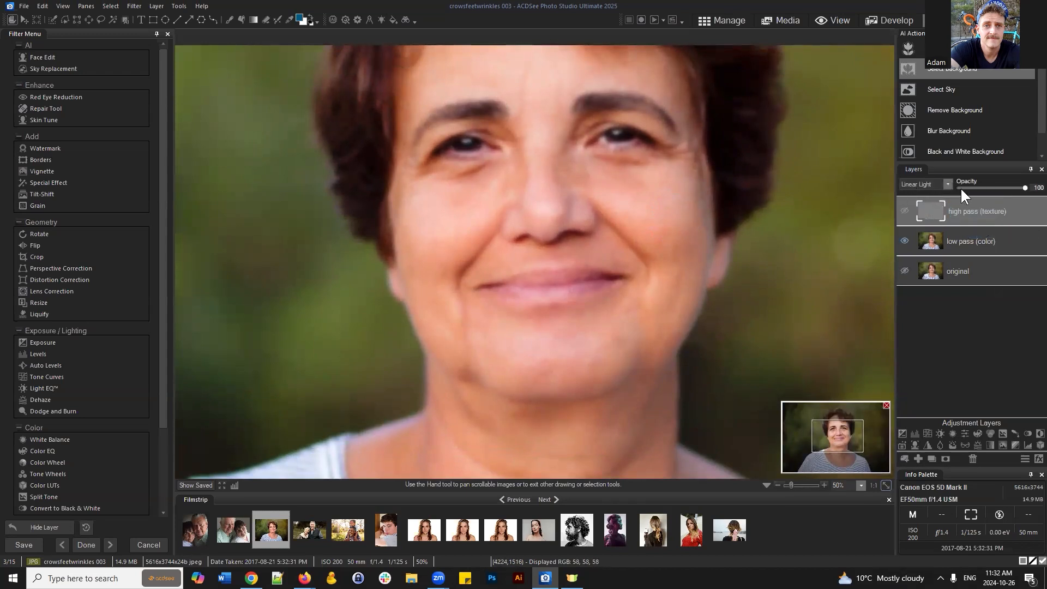
click(996, 206)
click(973, 203)
click(905, 211)
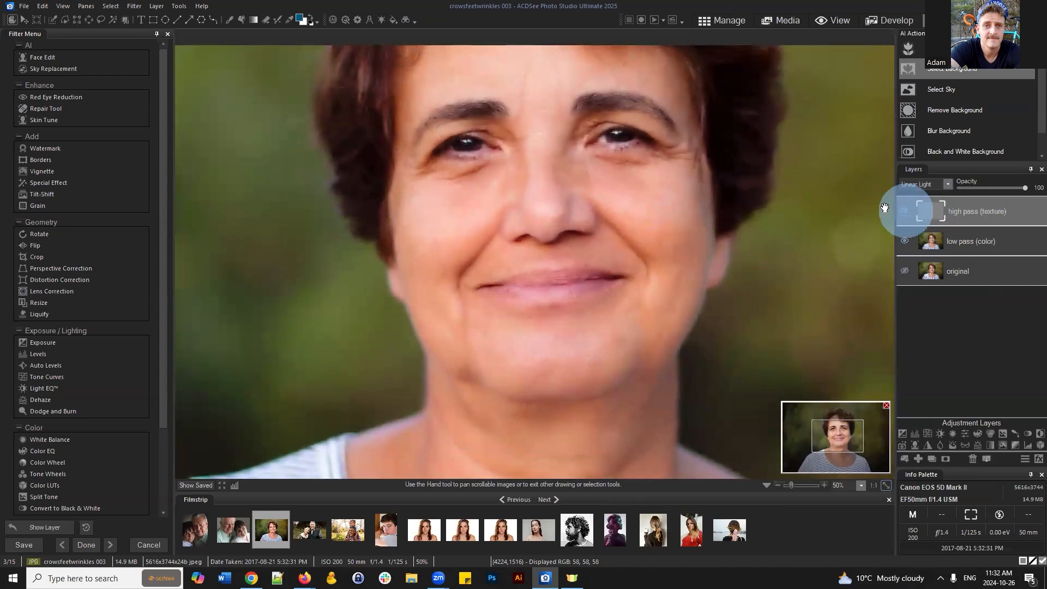
drag(685, 182, 684, 227)
scroll(684, 227, down, 2)
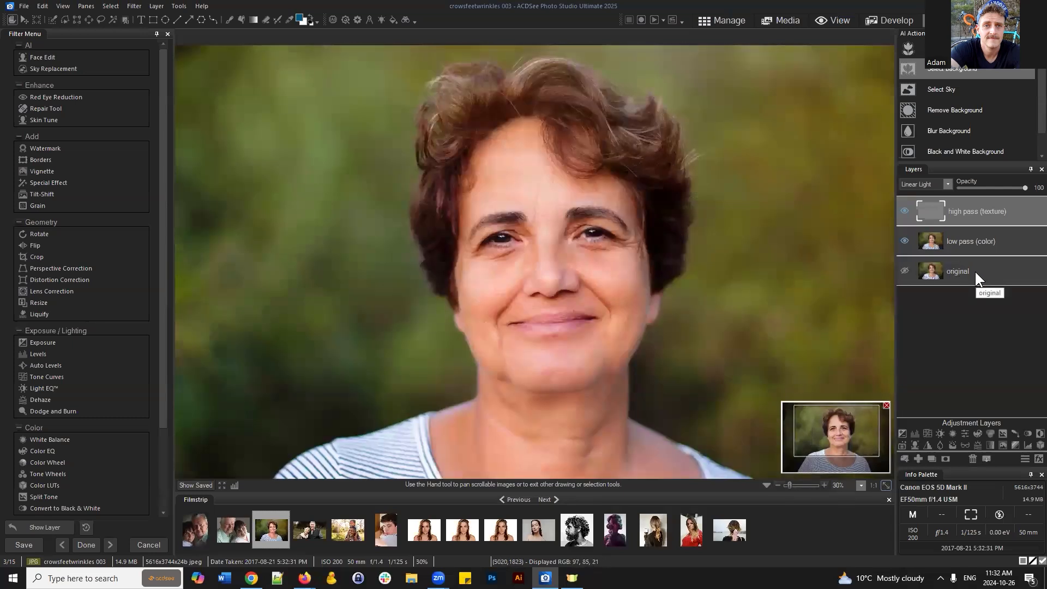
click(990, 208)
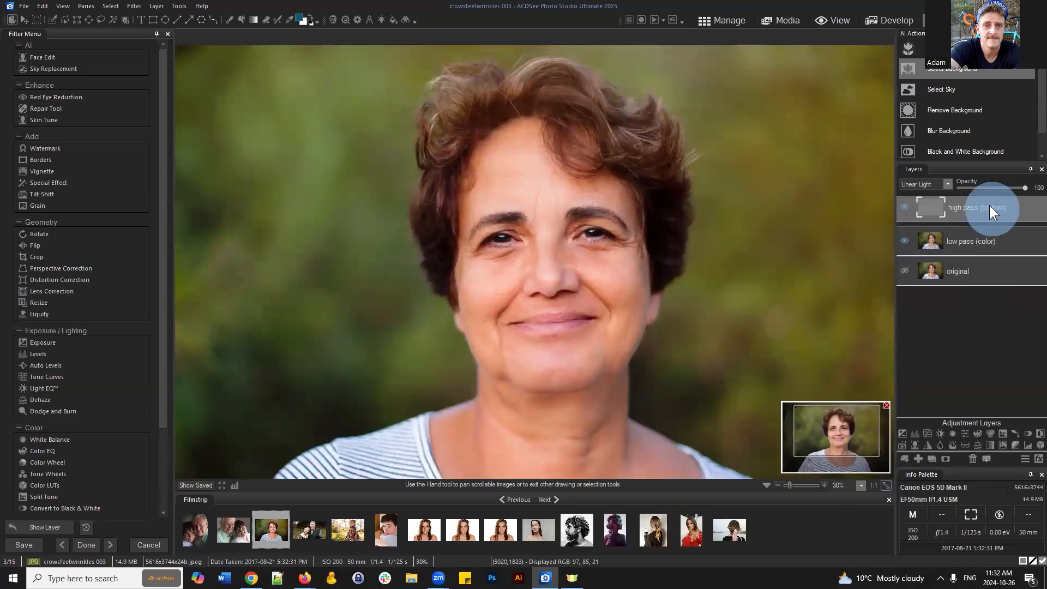
click(986, 241)
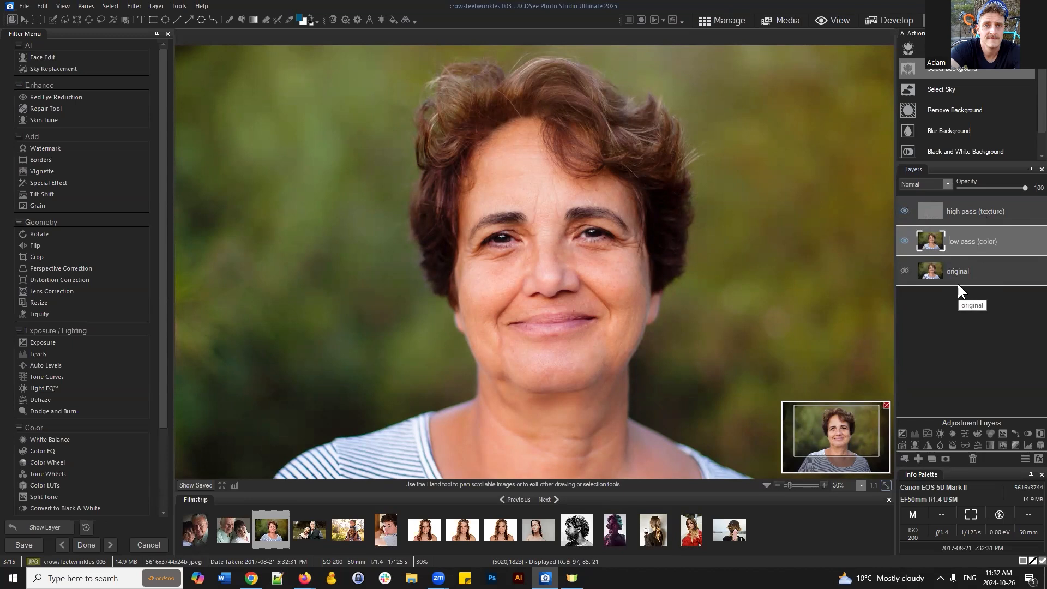
Inspect the high pass (texture) layer on its own, and leave only the low pass (color) layer visible.
click(905, 241)
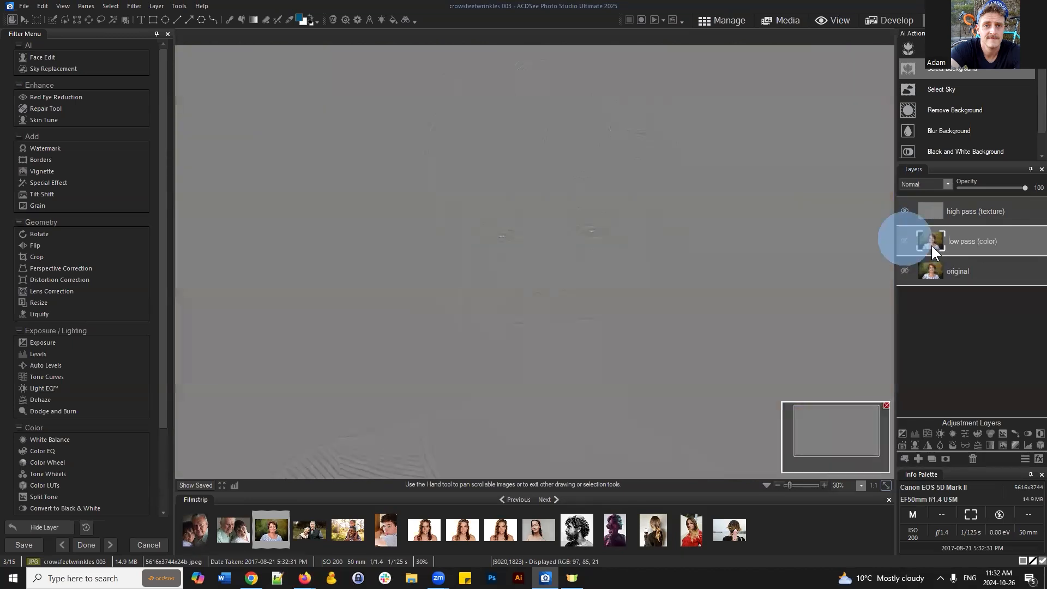
scroll(728, 311, up, 4)
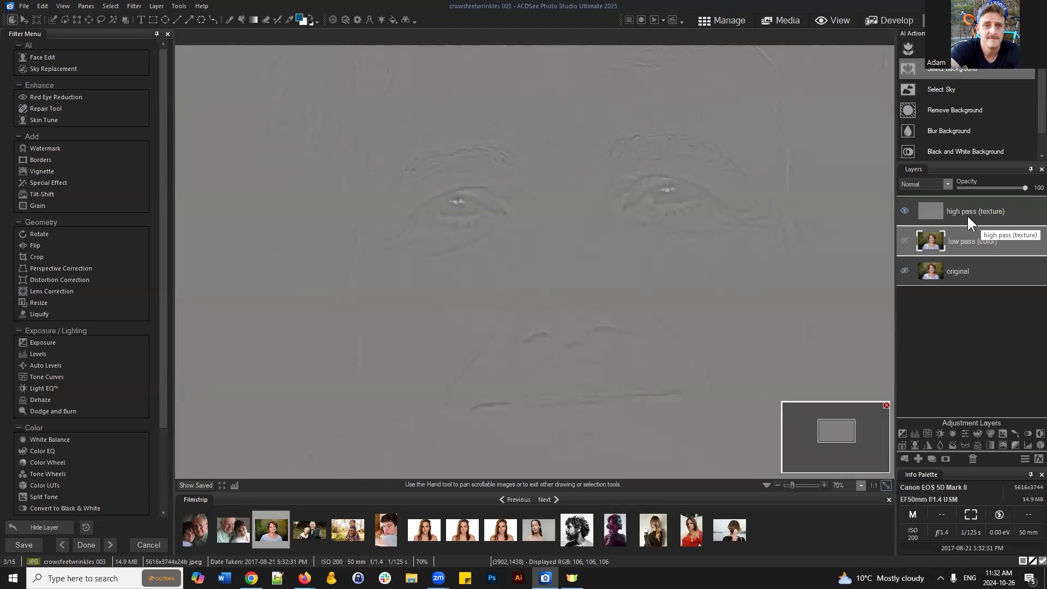
click(905, 210)
click(905, 241)
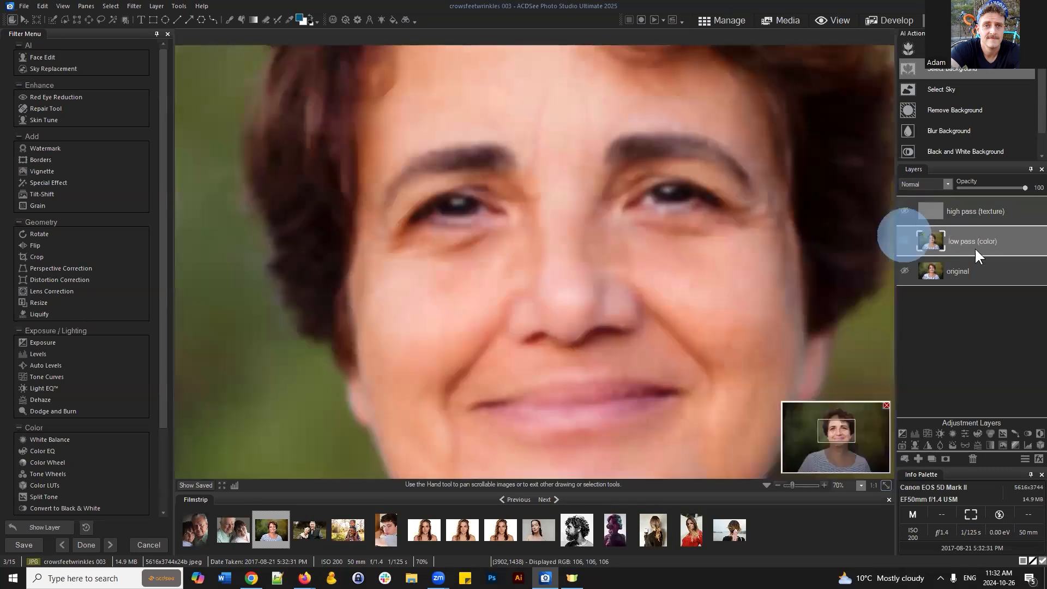
Open the Blur filter on the low pass (color) layer in brush mode.
drag(771, 276, 648, 273)
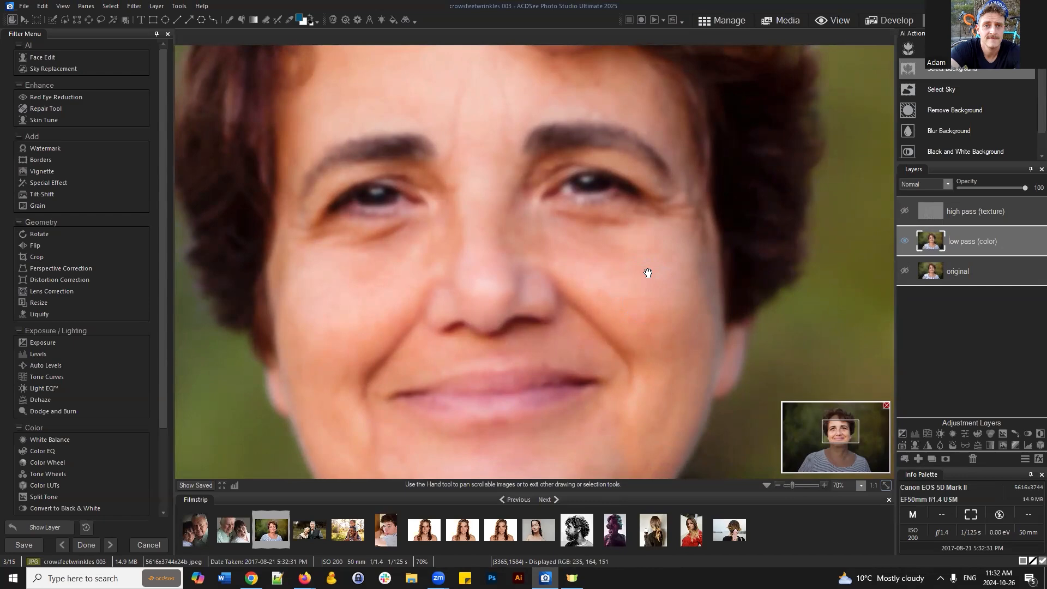
drag(621, 313, 636, 121)
drag(571, 346, 564, 215)
scroll(564, 215, down, 5)
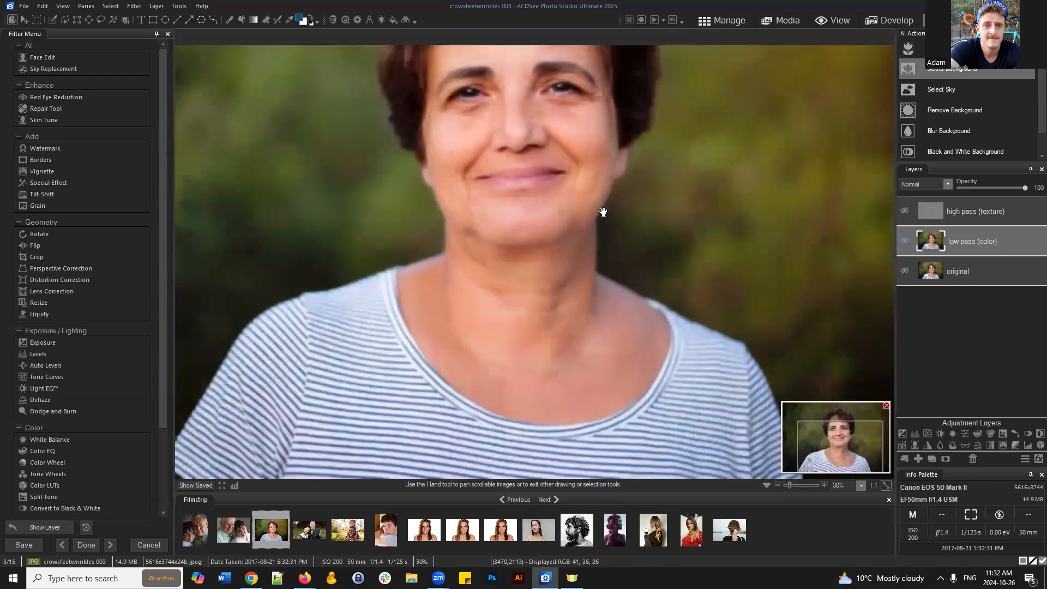
scroll(583, 216, up, 3)
scroll(687, 198, up, 2)
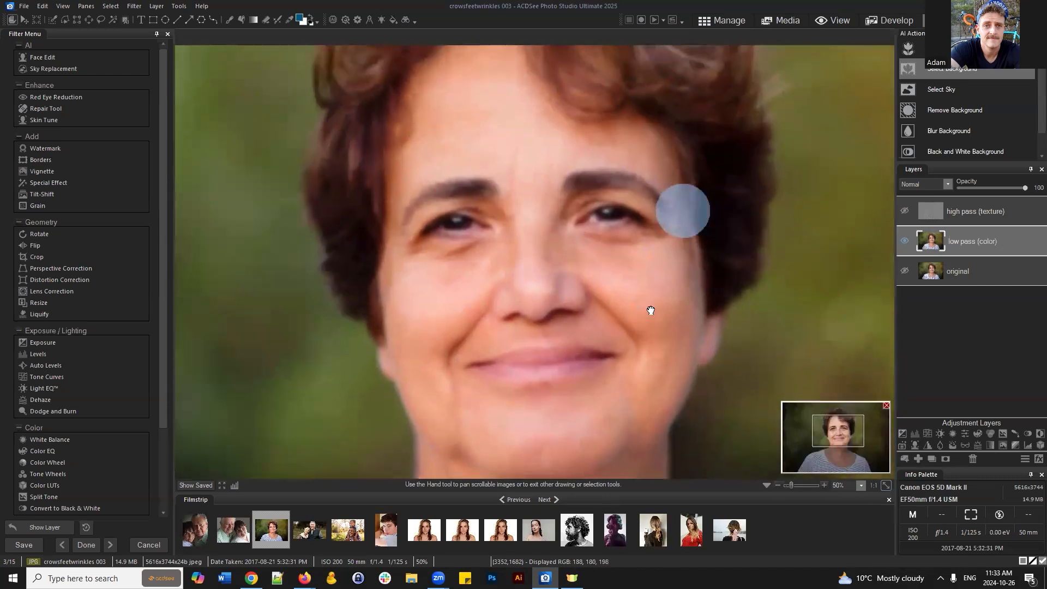
scroll(90, 348, down, 3)
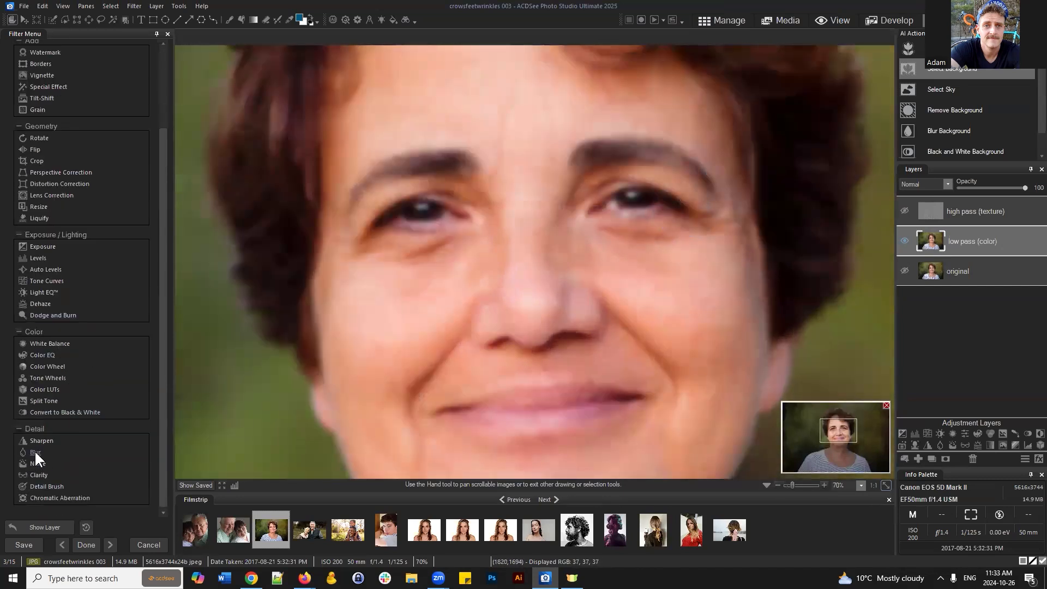
click(34, 451)
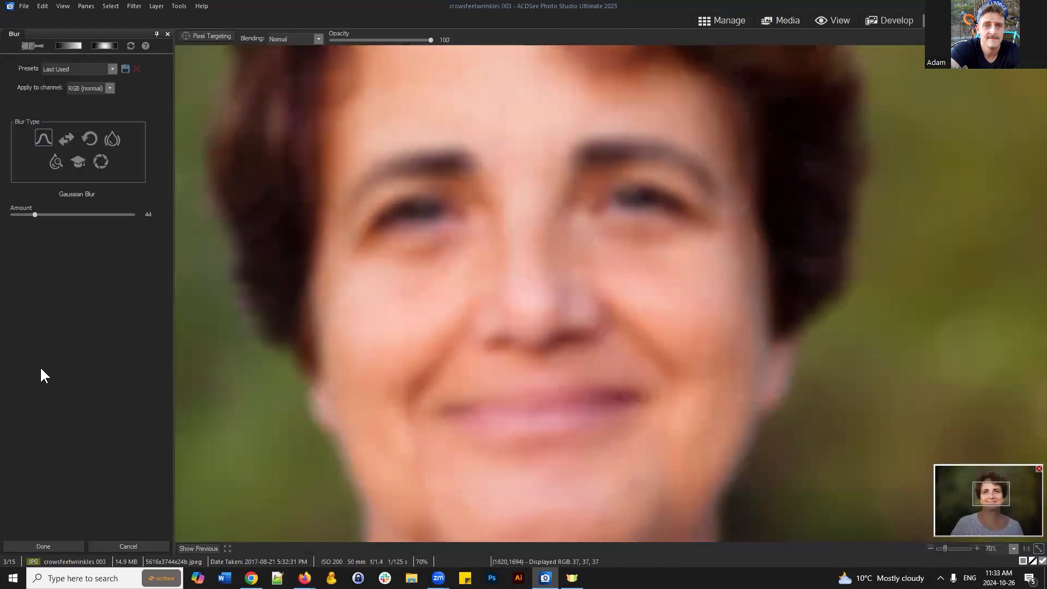
click(28, 46)
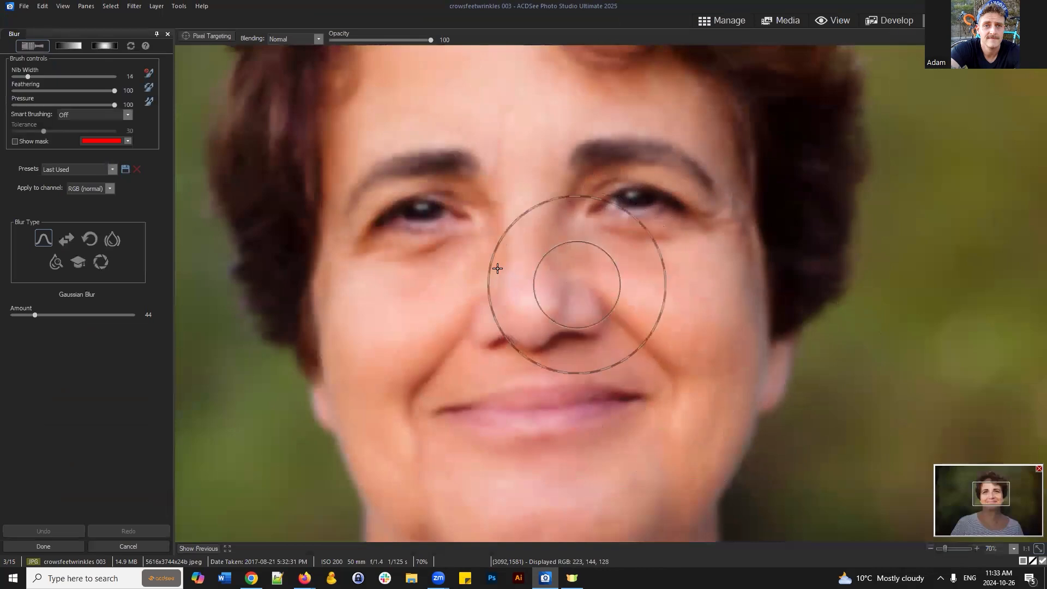
Set the blur brush nib width to 3 and the Gaussian Blur amount to 69.
scroll(396, 223, down, 1)
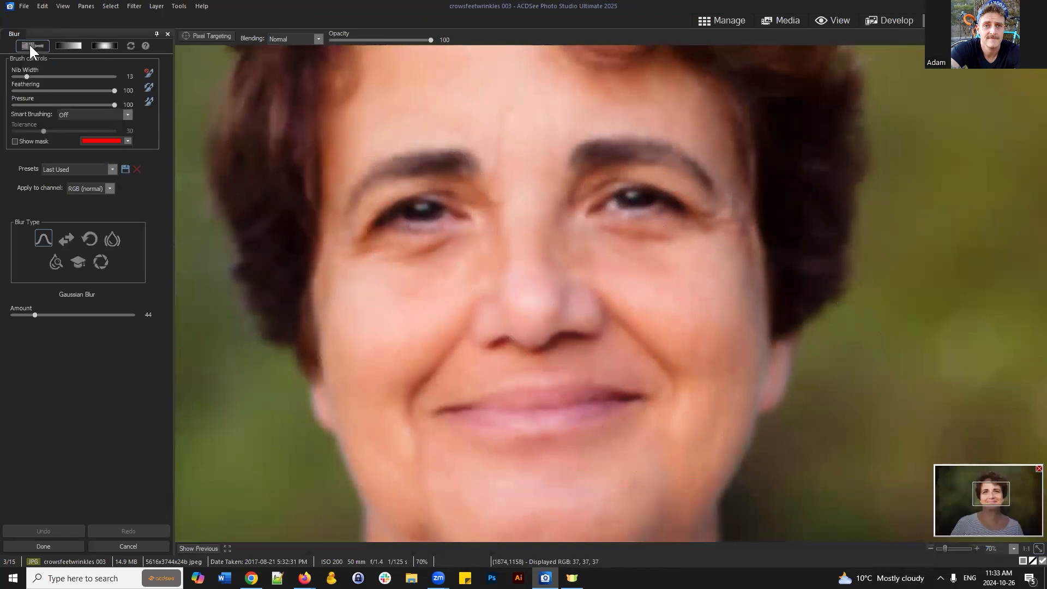
scroll(623, 261, down, 9)
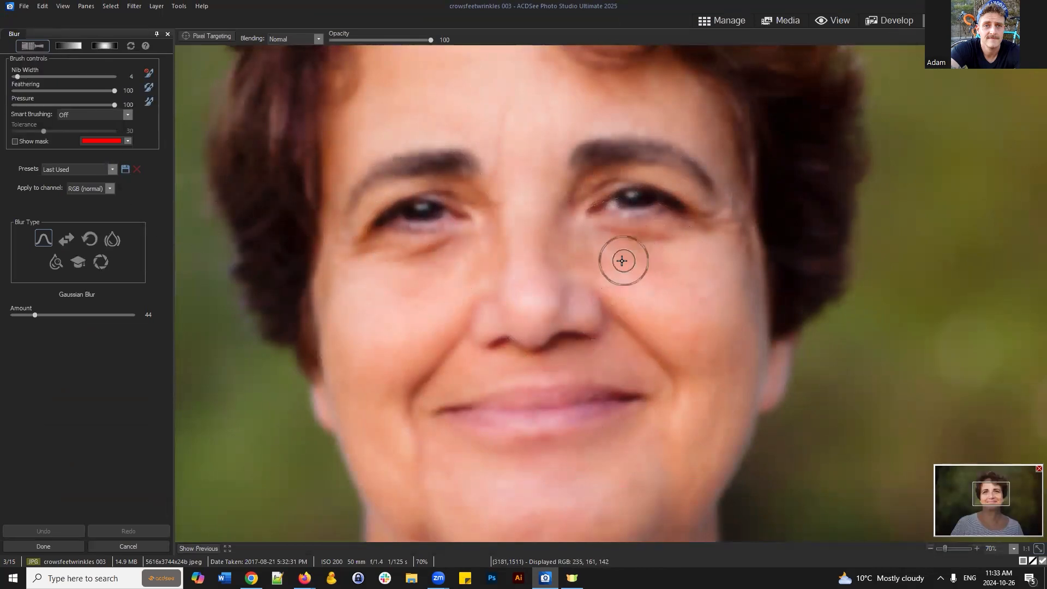
scroll(622, 261, down, 1)
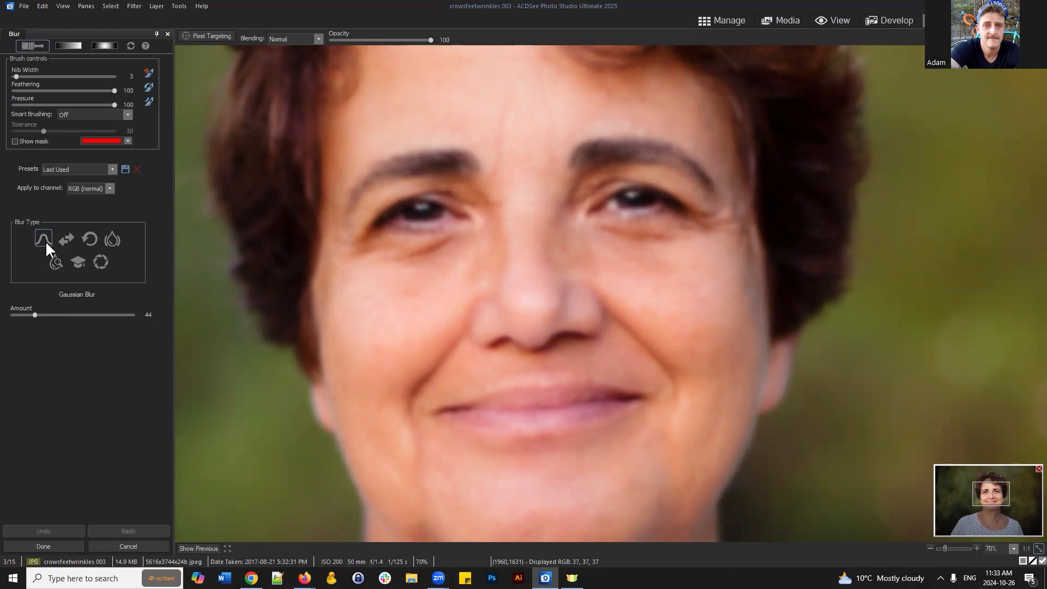
drag(35, 315, 47, 315)
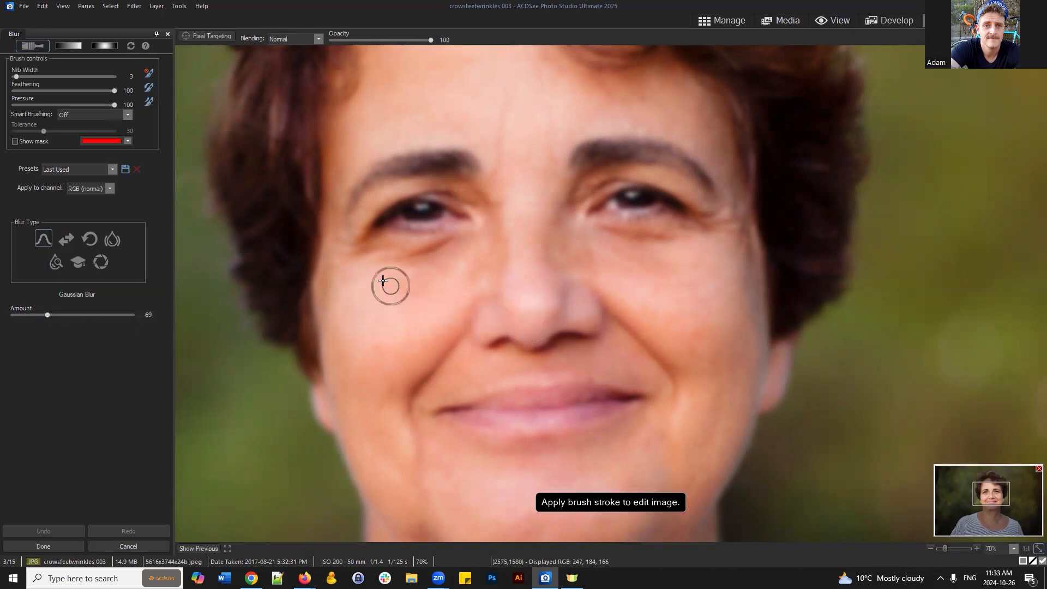
Brush the blur over the skin under both eyes and the crow's feet beside the woman's left eye.
click(371, 266)
click(374, 276)
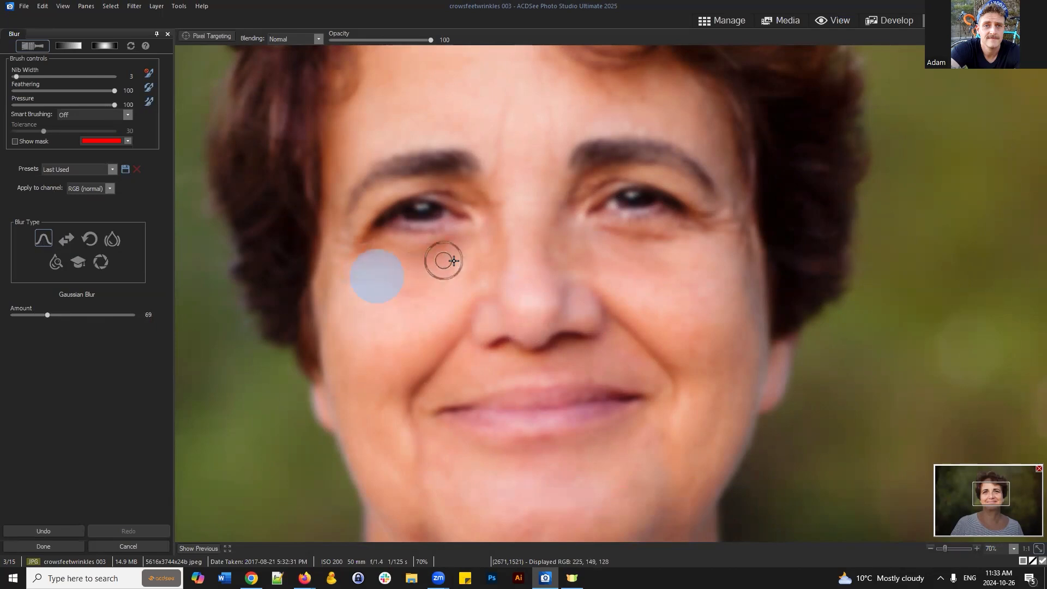
click(688, 251)
click(663, 248)
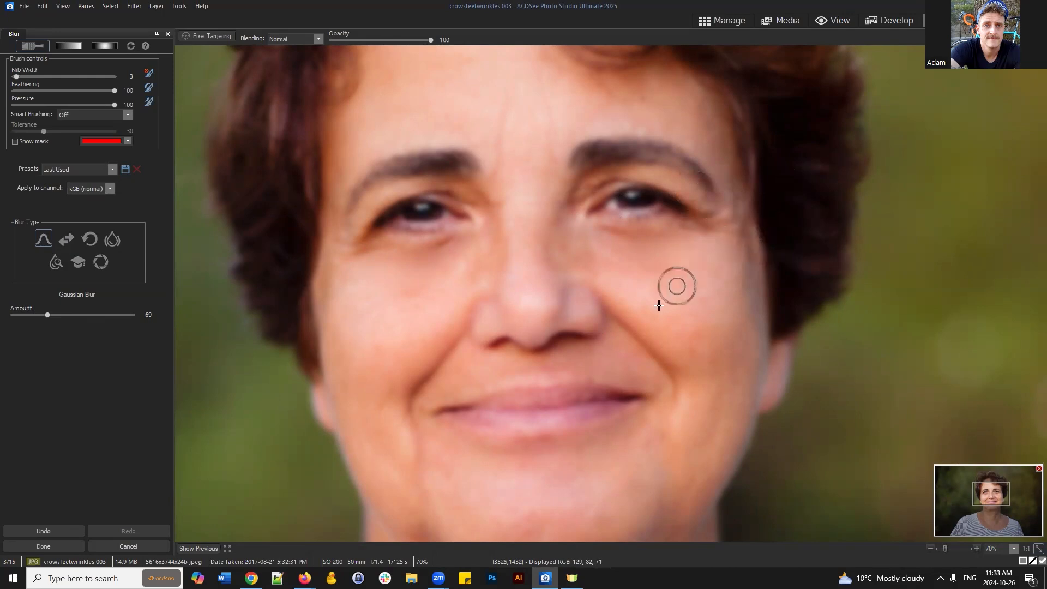
key(ctrl)
mouse_move(712, 238)
mouse_down()
mouse_move(738, 233)
mouse_move(727, 222)
mouse_move(736, 213)
mouse_move(716, 218)
mouse_move(735, 232)
mouse_move(710, 221)
mouse_up()
click(735, 245)
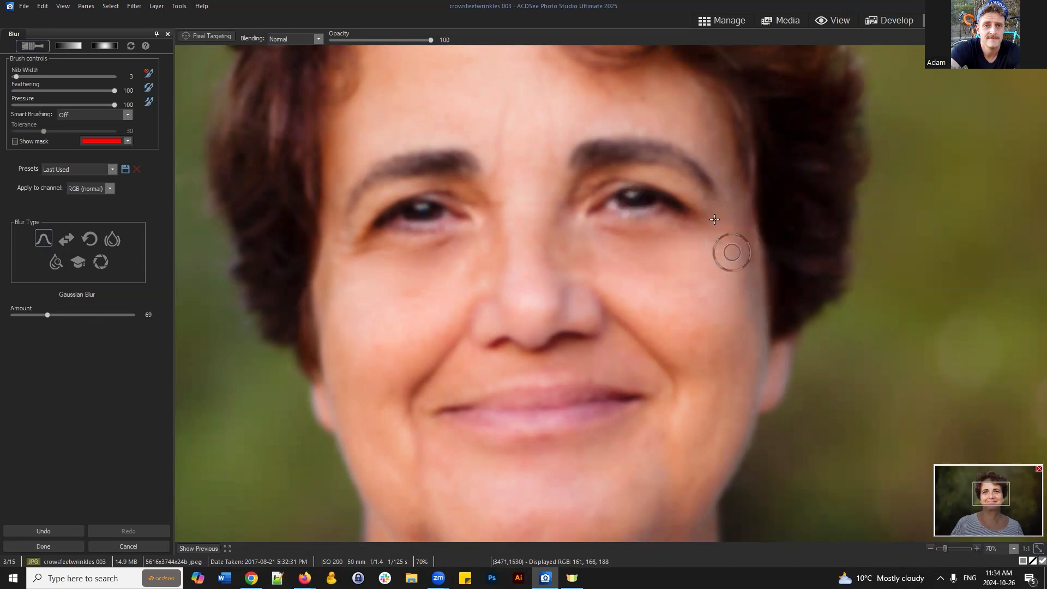
Brush the blur over the lines between the eyebrows and across the forehead.
click(500, 173)
drag(992, 499, 986, 495)
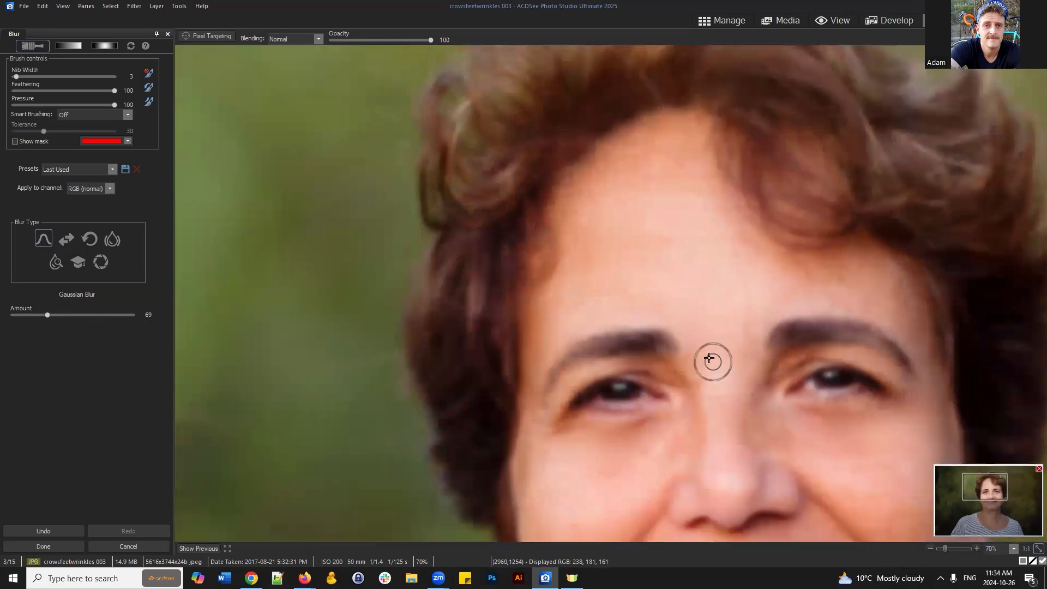
click(742, 326)
click(730, 271)
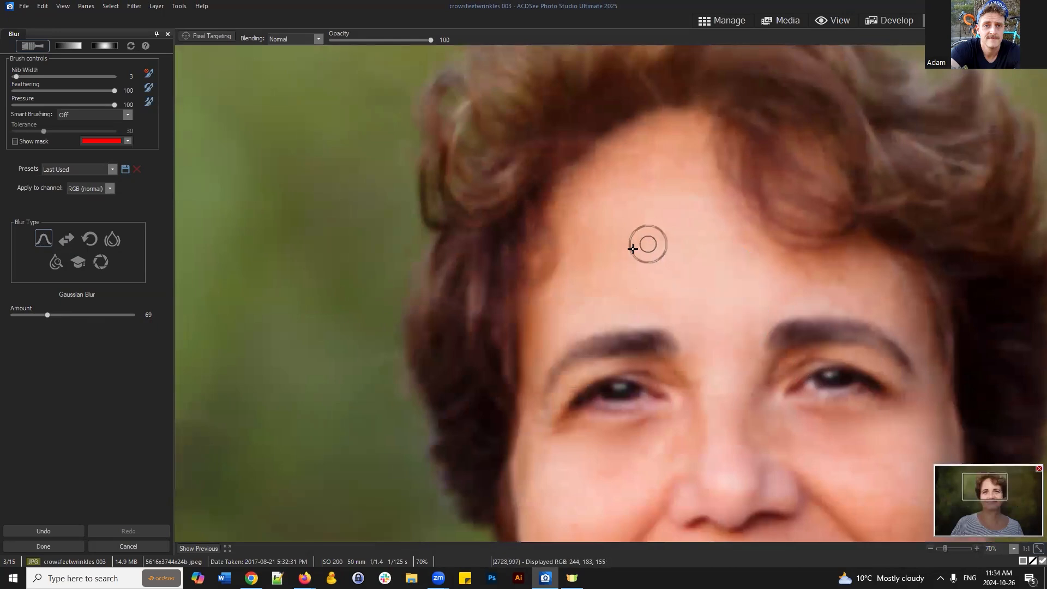
click(636, 248)
click(711, 244)
click(684, 207)
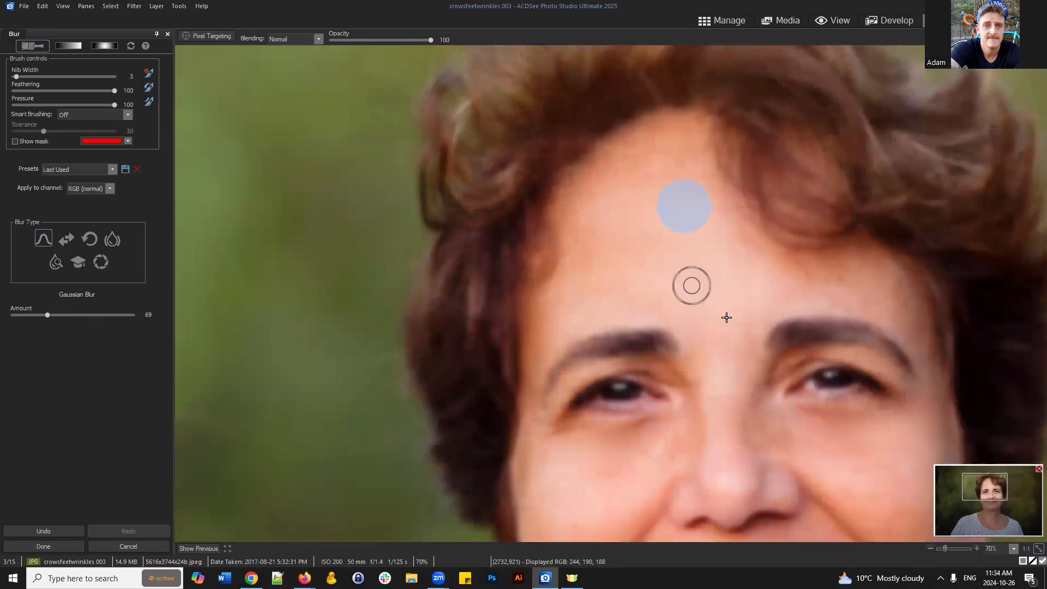
click(738, 259)
click(742, 350)
click(736, 316)
Brush the blur over the outer corner of the woman's right eye and apply the Blur filter.
drag(986, 492, 984, 498)
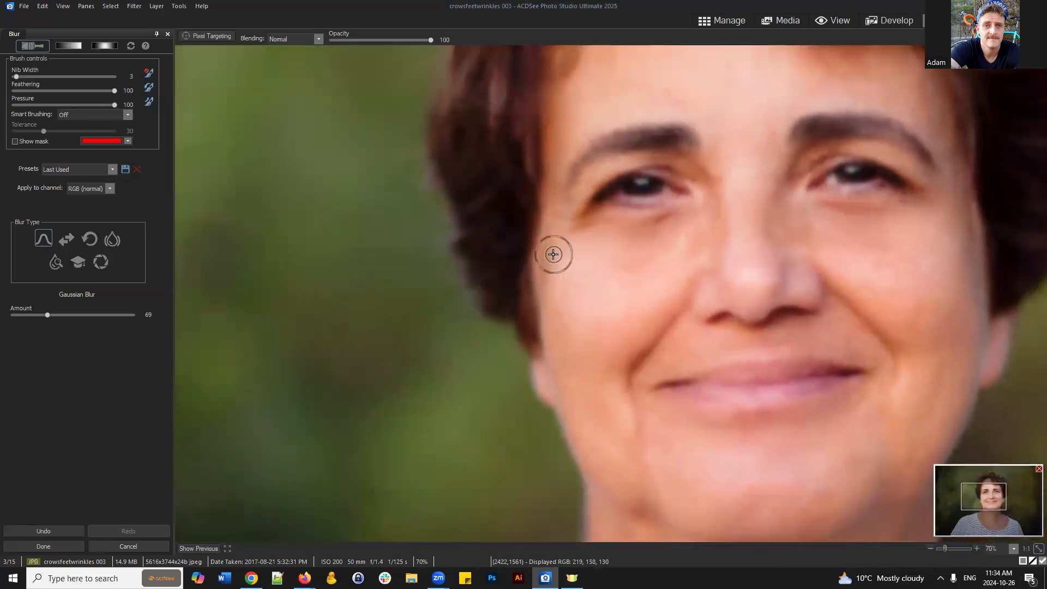
click(556, 226)
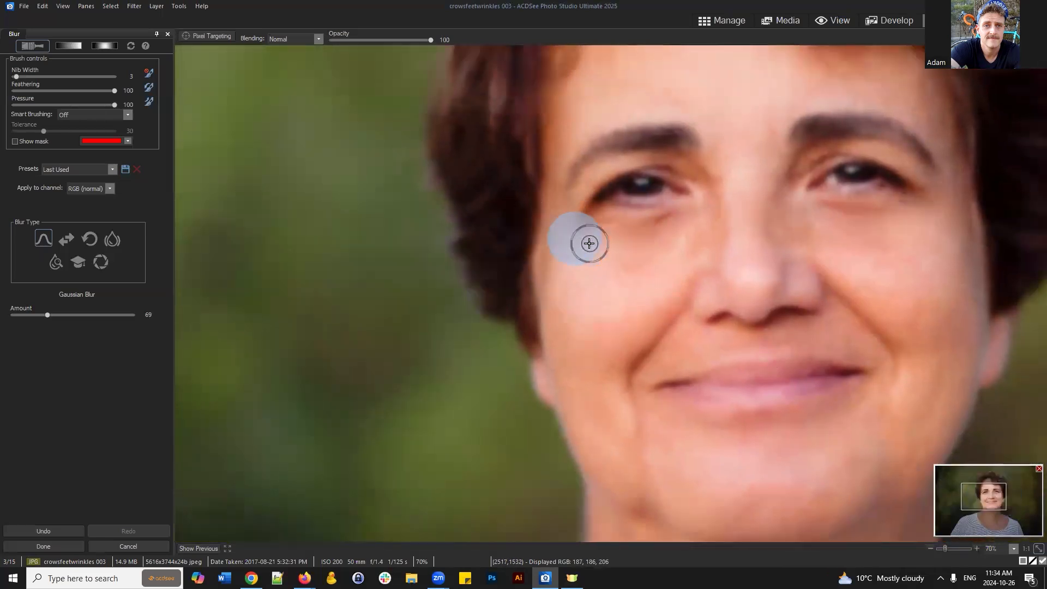
mouse_move(987, 502)
mouse_down()
mouse_move(979, 497)
mouse_move(996, 507)
mouse_up()
scroll(722, 238, down, 2)
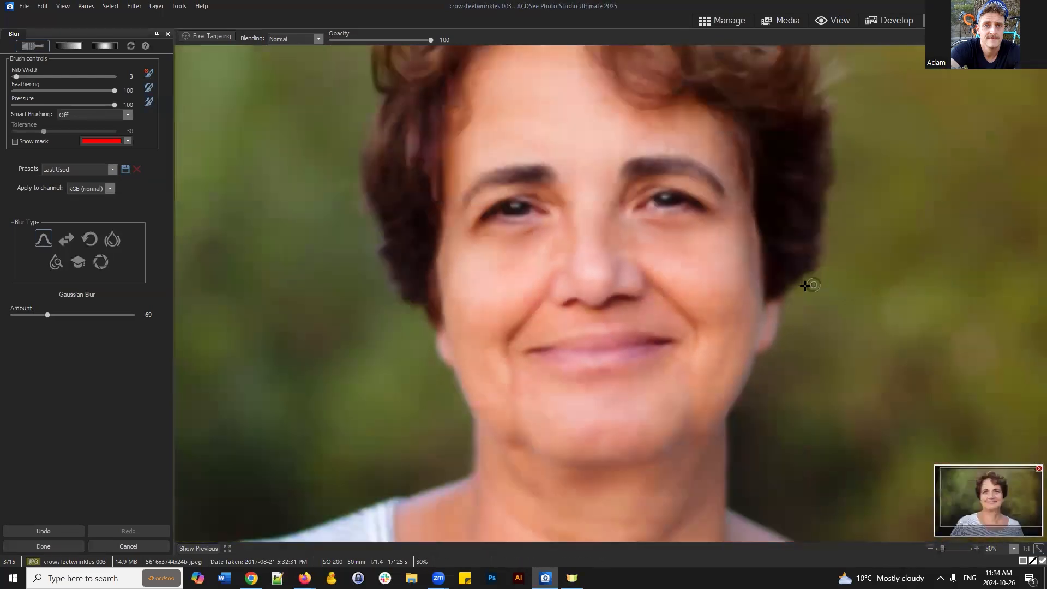
scroll(803, 284, down, 3)
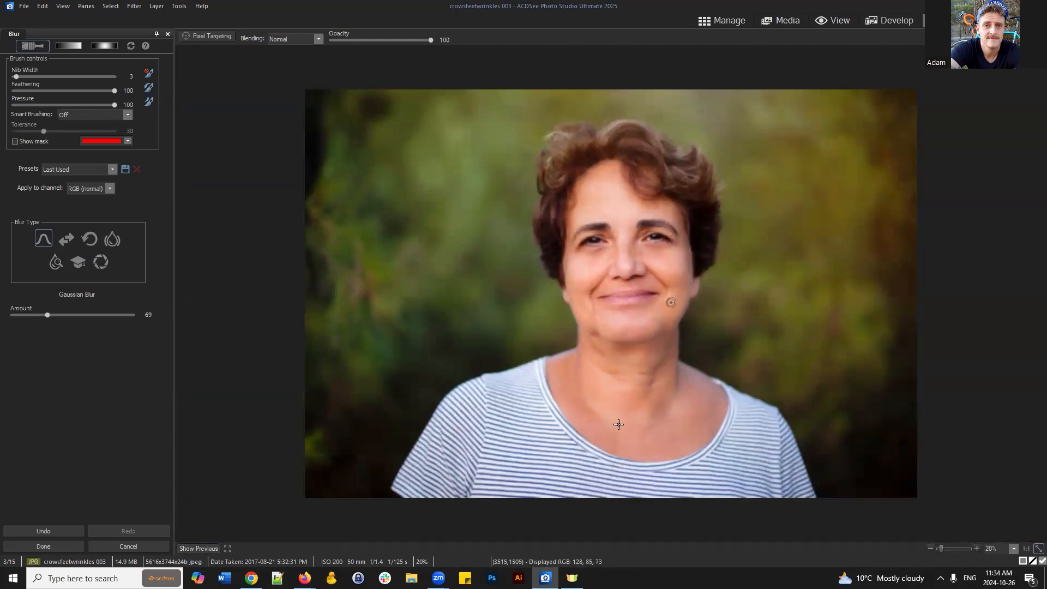
click(67, 545)
click(52, 547)
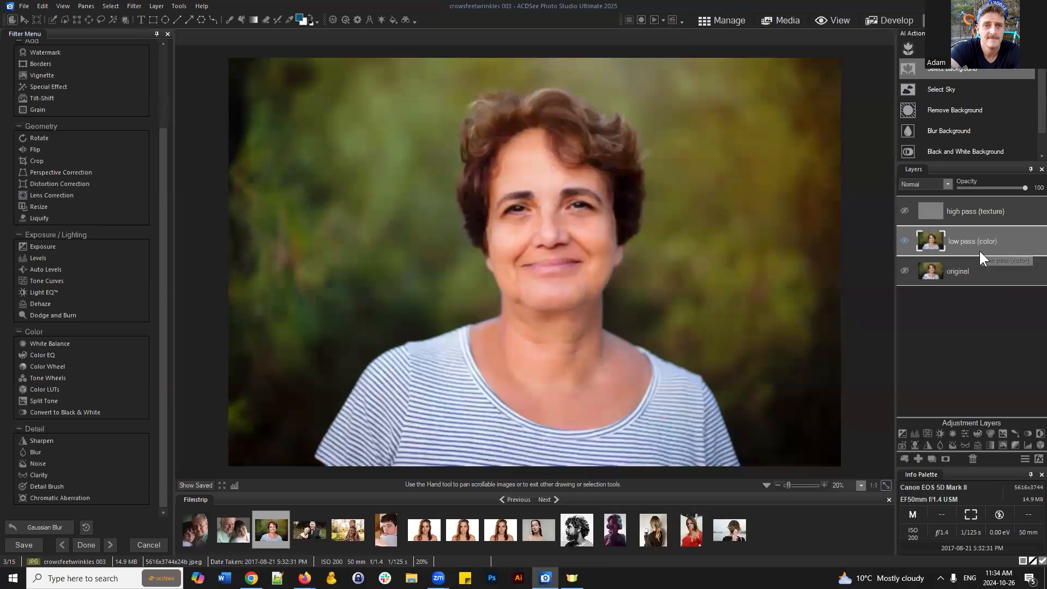
Add a Blur adjustment layer above the low pass (color) layer and set its mask to black.
click(938, 444)
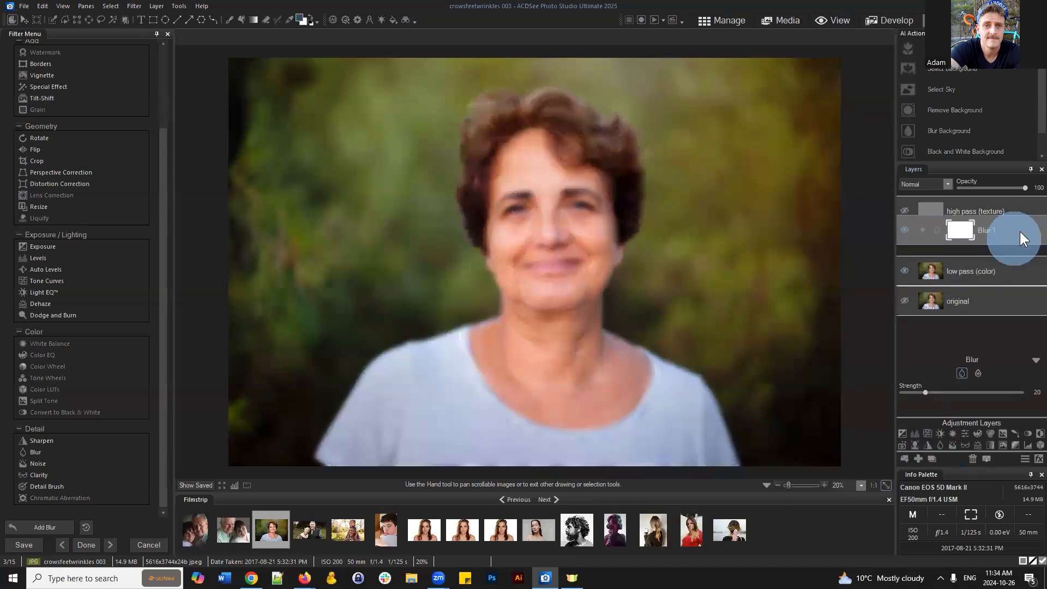
drag(1020, 231, 1019, 237)
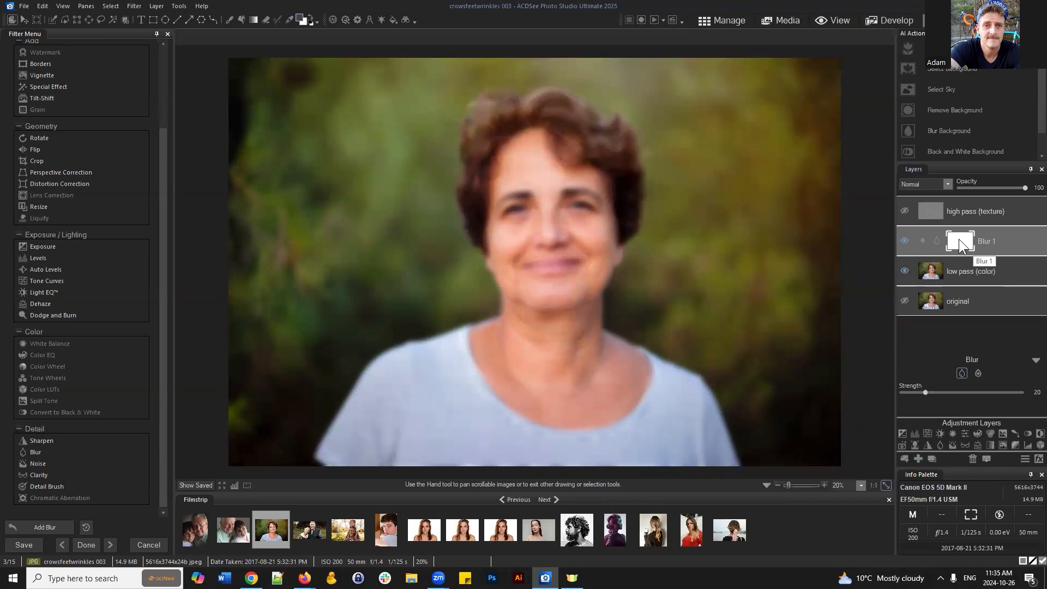
drag(1005, 239, 993, 238)
drag(1003, 240, 1001, 235)
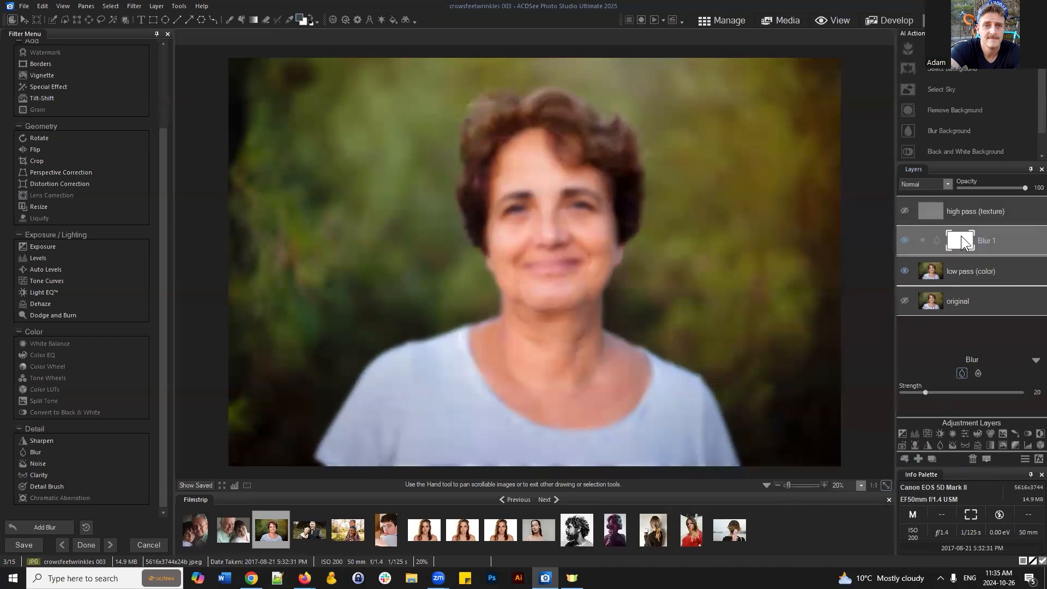
right_click(962, 241)
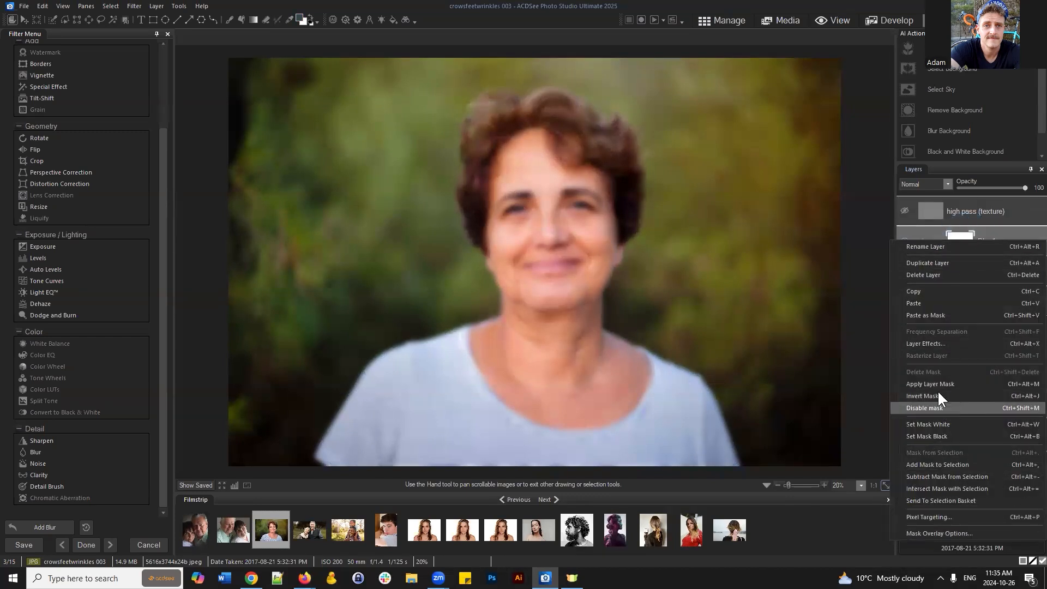
click(943, 436)
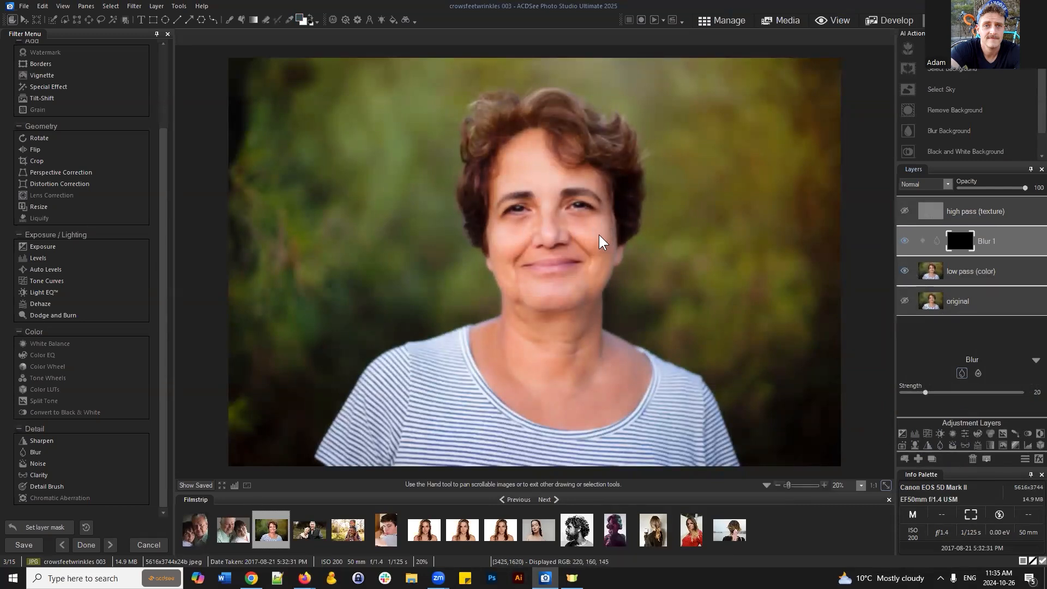
Clip the Blur adjustment layer to the low pass (color) layer, and delete that adjustment layer.
drag(1015, 239, 1004, 234)
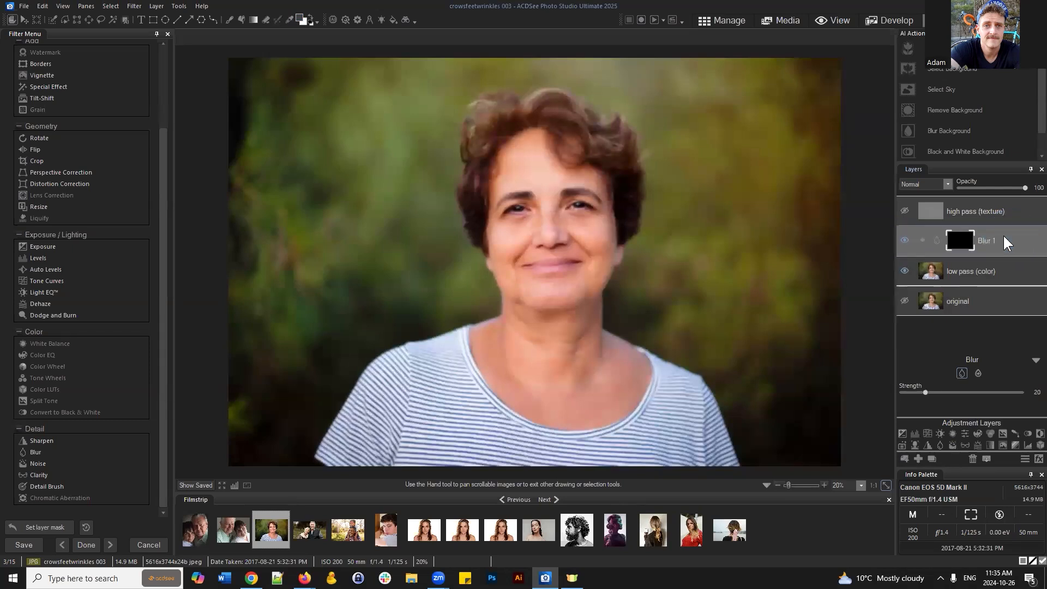
click(926, 242)
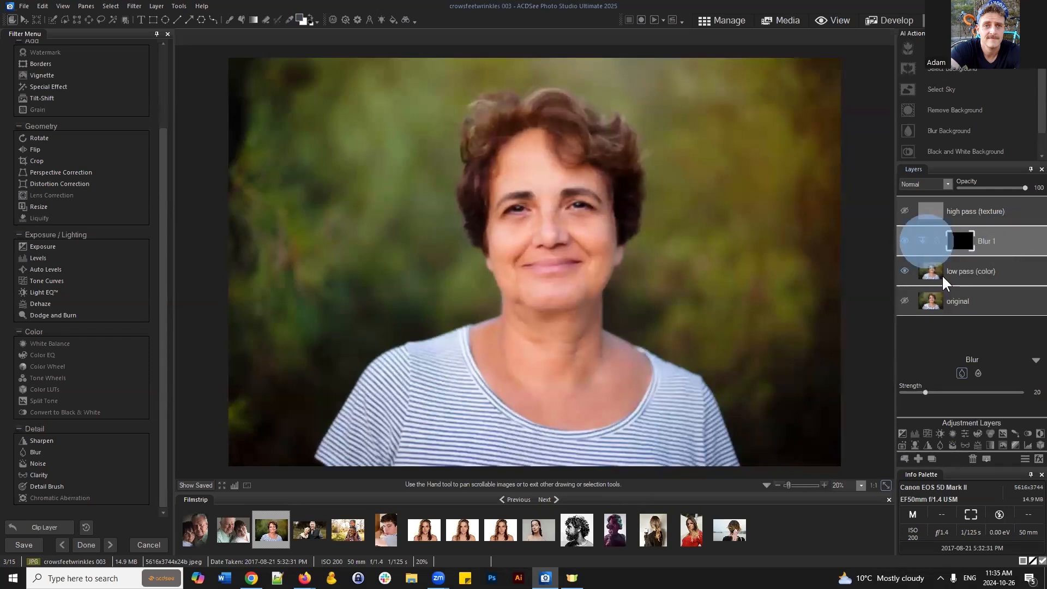
click(1019, 239)
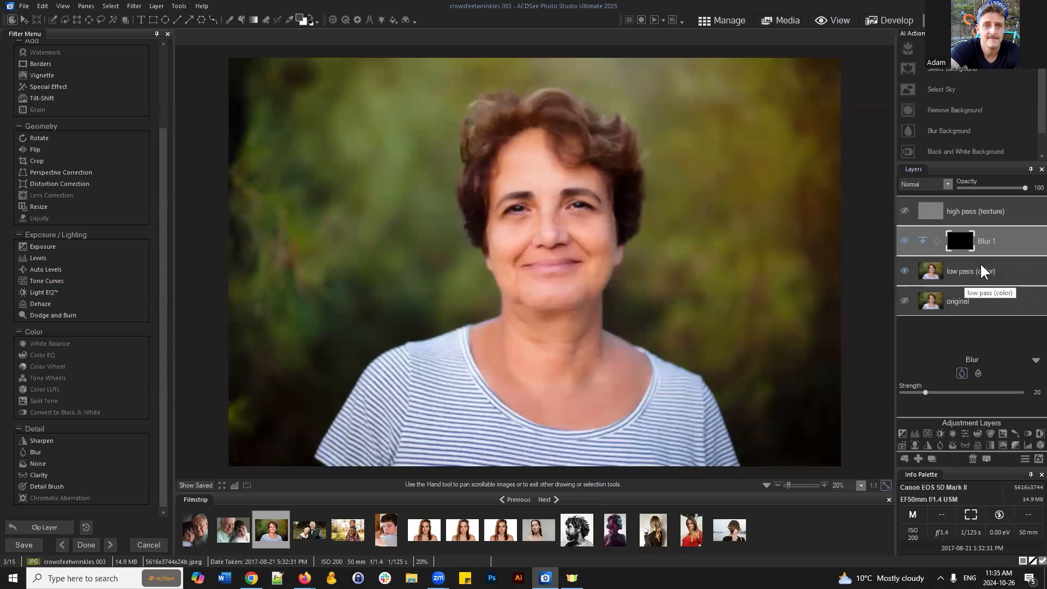
click(1005, 236)
mouse_move(1005, 229)
mouse_down()
mouse_move(992, 238)
mouse_move(1006, 237)
mouse_move(1000, 254)
mouse_move(1008, 237)
mouse_move(989, 240)
mouse_move(1012, 239)
mouse_up()
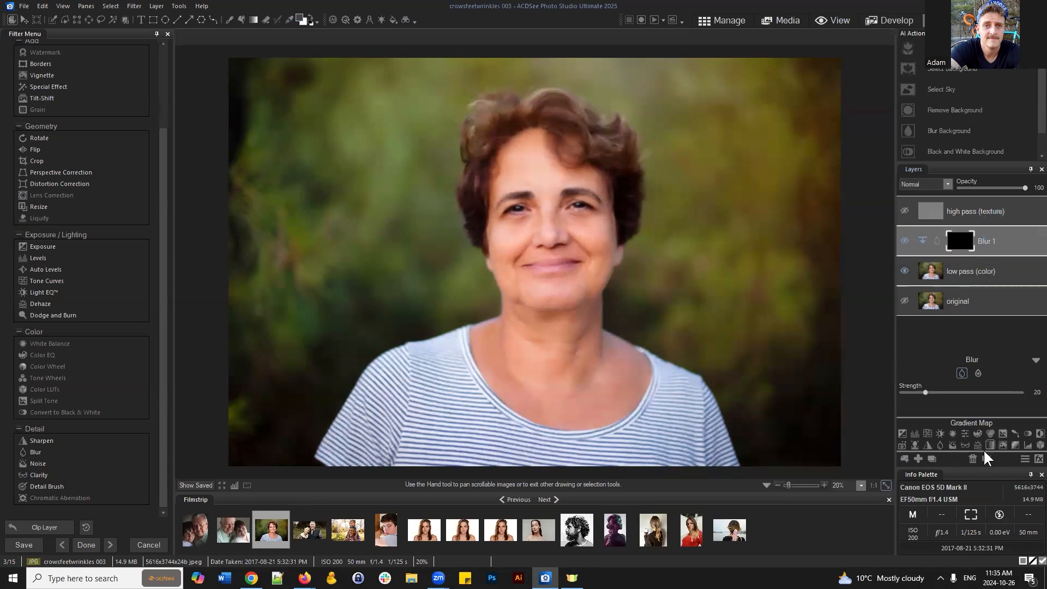
click(973, 460)
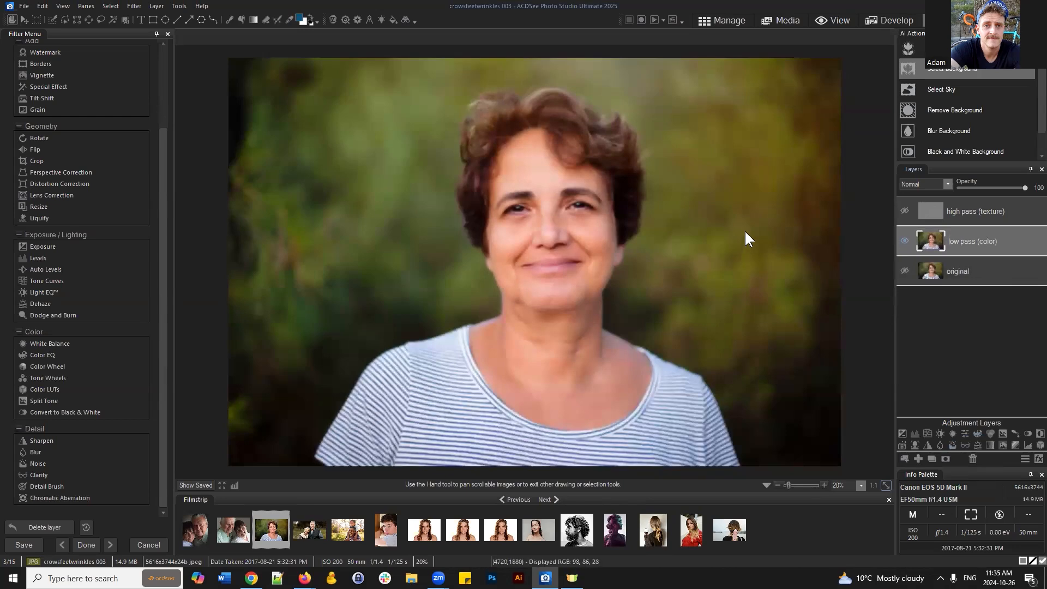
scroll(715, 221, up, 1)
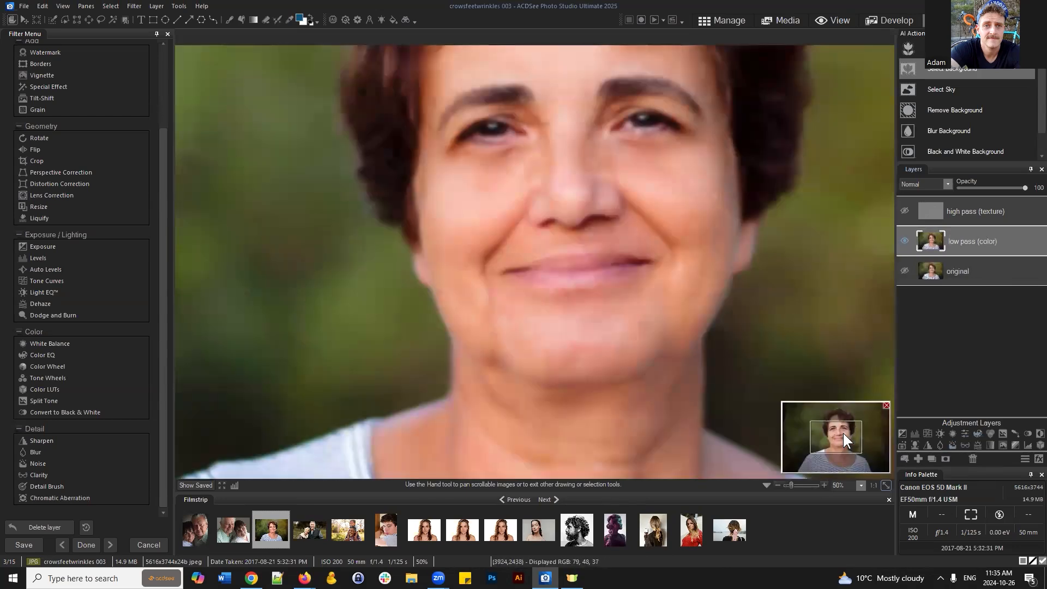
Hide the low pass (color) layer and show only the high pass (texture) layer to inspect the woman's facial texture.
mouse_move(843, 433)
mouse_down()
mouse_move(857, 435)
mouse_move(842, 437)
mouse_up()
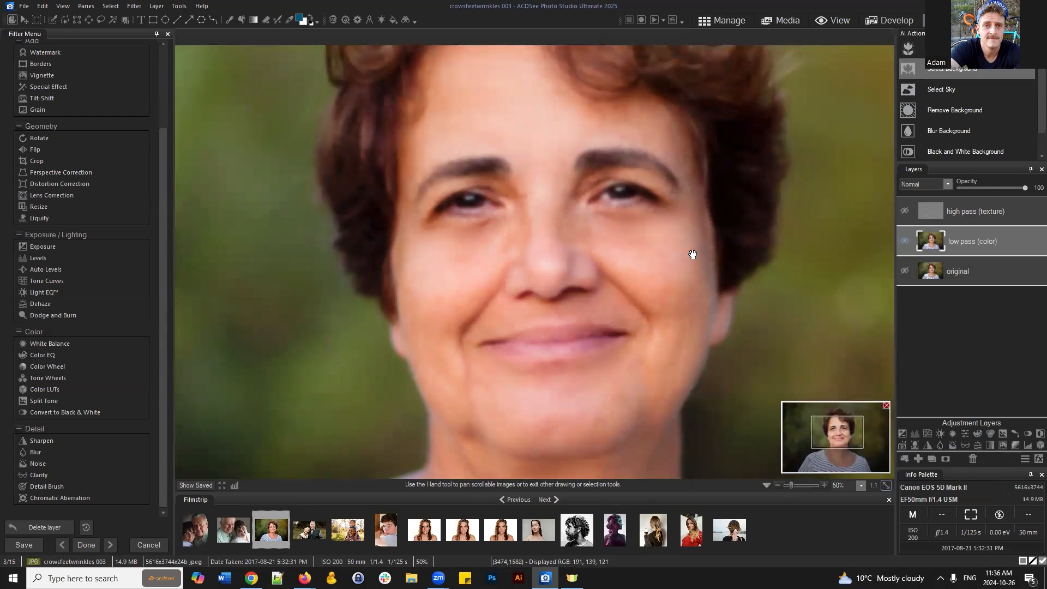
scroll(693, 255, down, 3)
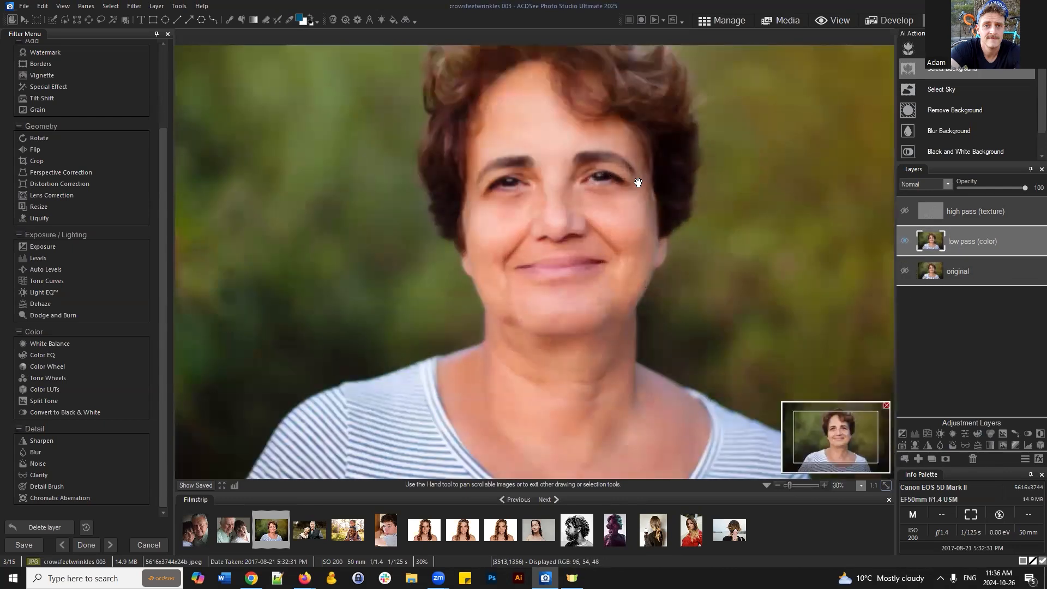
click(849, 438)
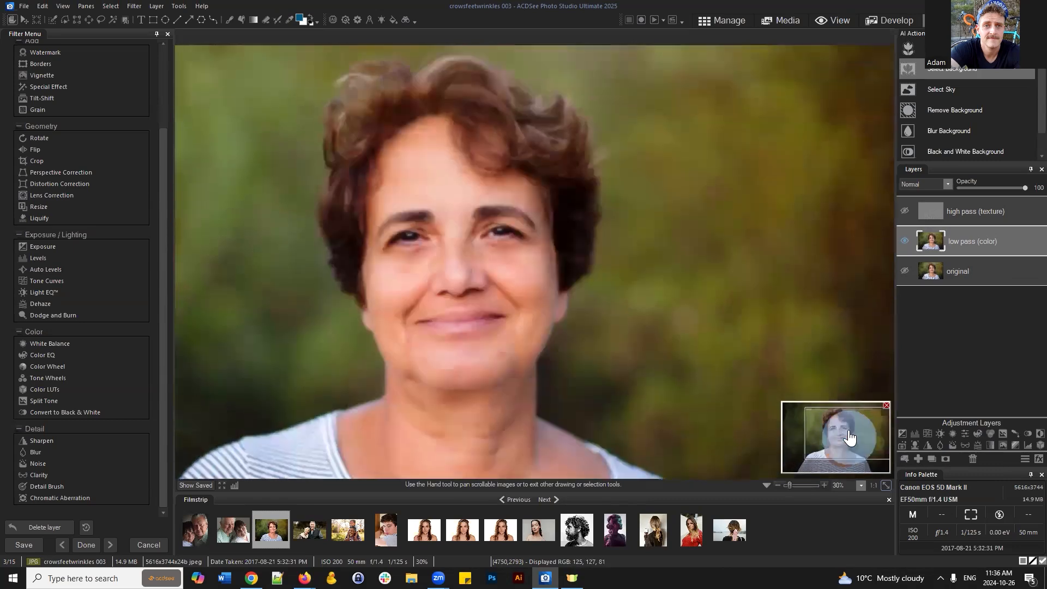
drag(849, 438, 844, 432)
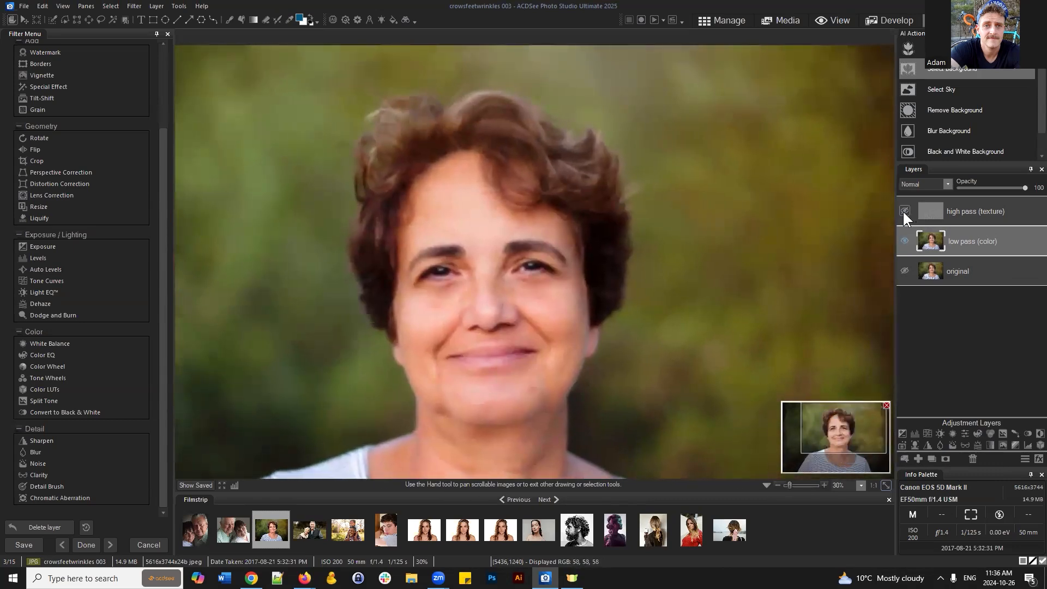
click(957, 216)
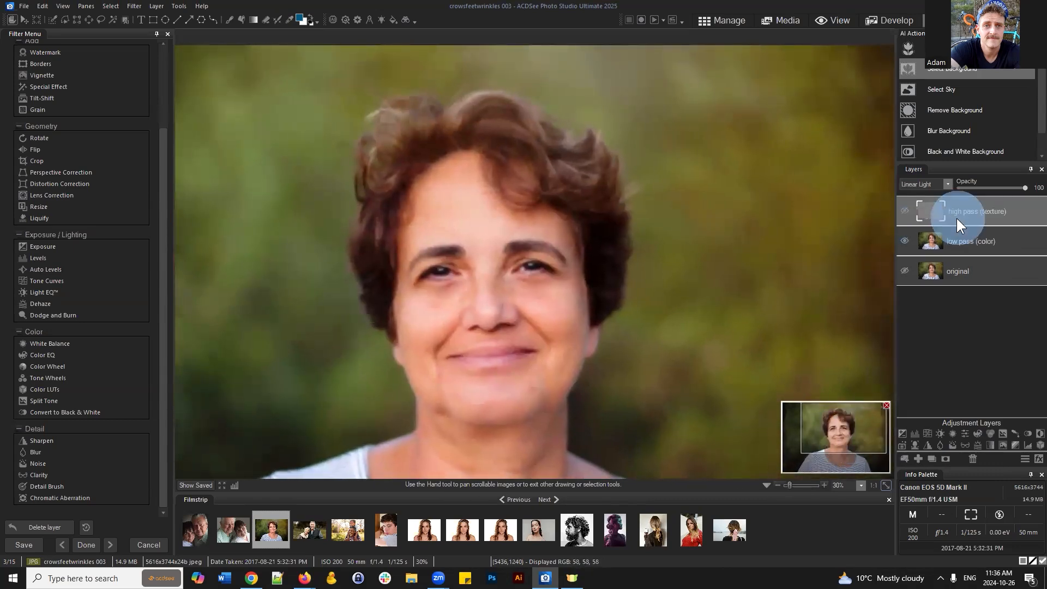
click(905, 241)
click(905, 212)
scroll(469, 319, up, 2)
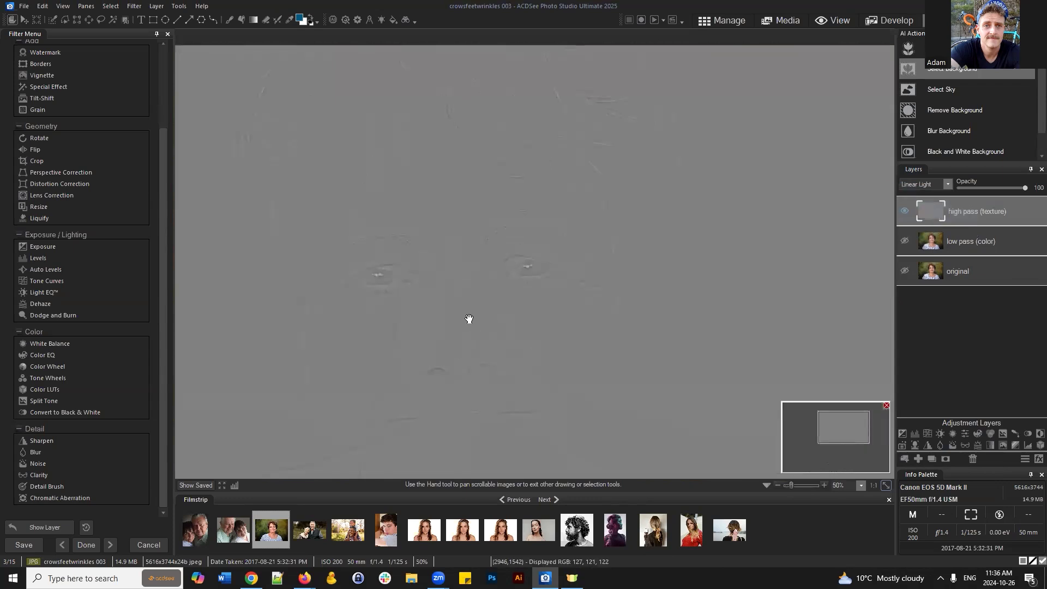
drag(843, 431, 834, 437)
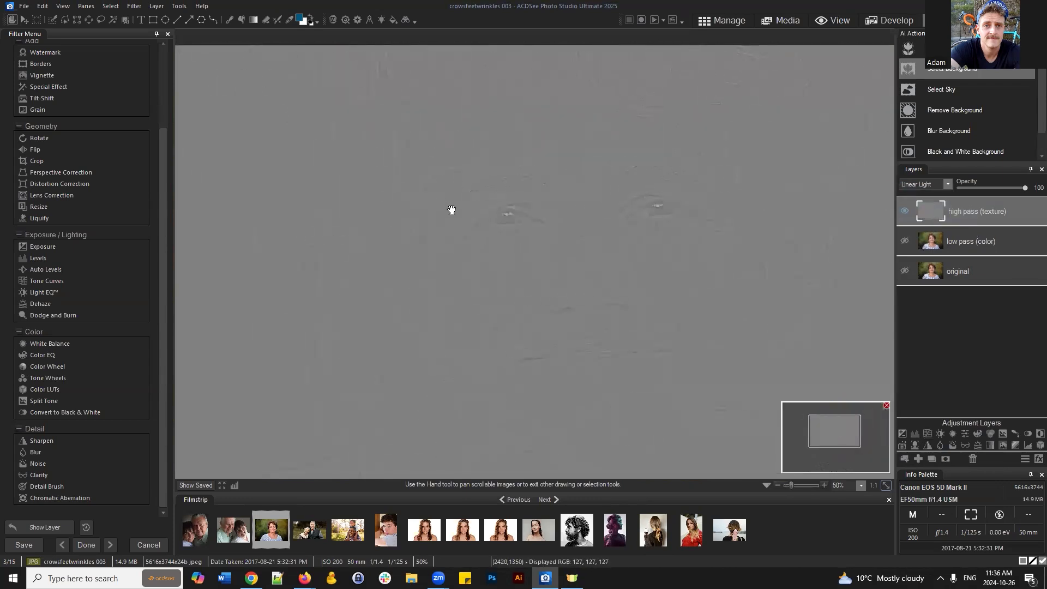
Show the low pass (color) layer again beneath the high pass (texture) layer and review the whole portrait.
click(904, 241)
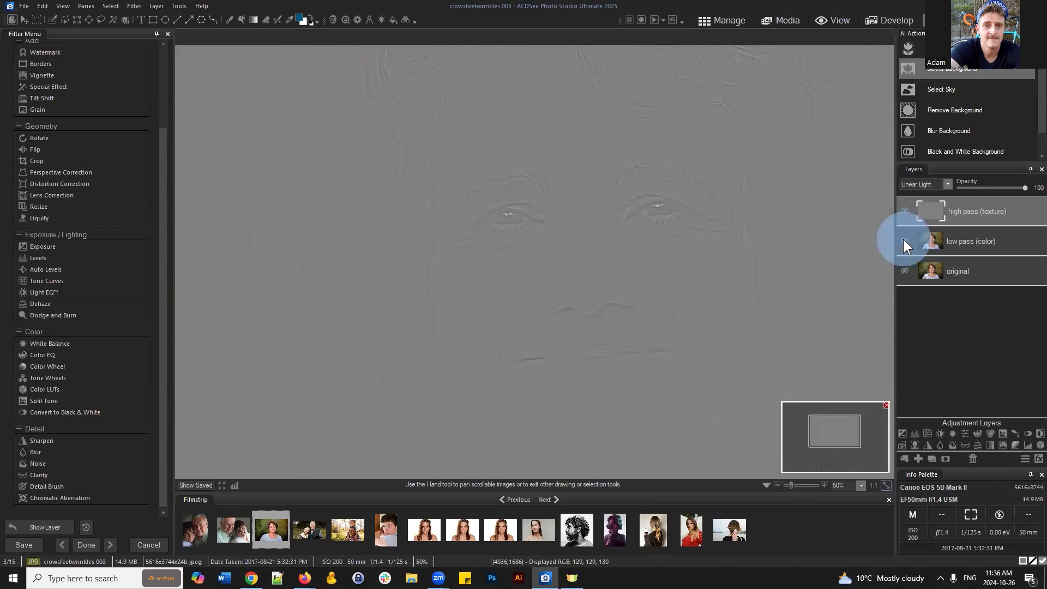
scroll(704, 263, down, 2)
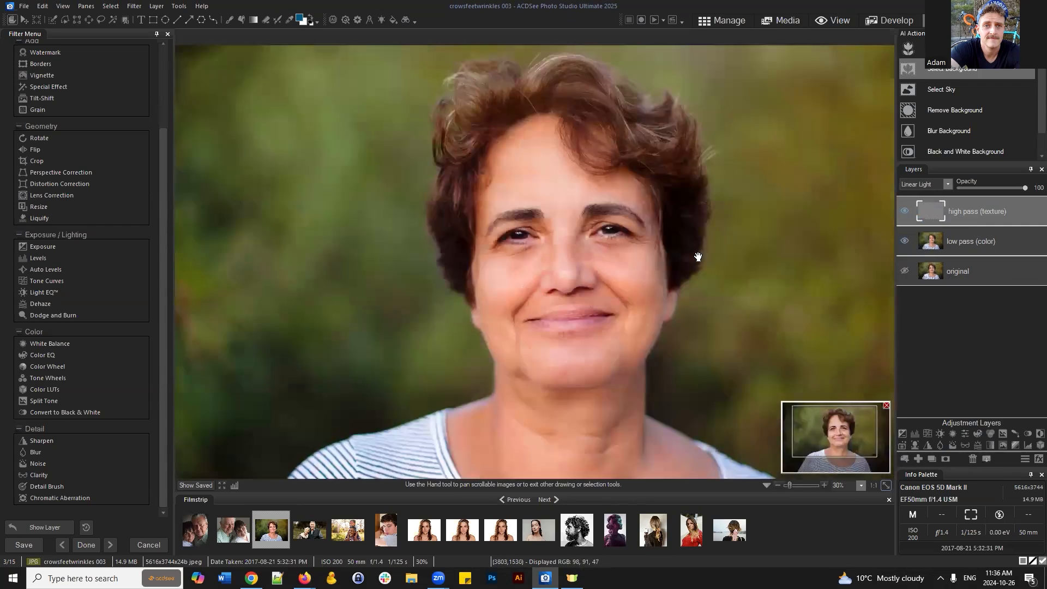
scroll(665, 269, down, 1)
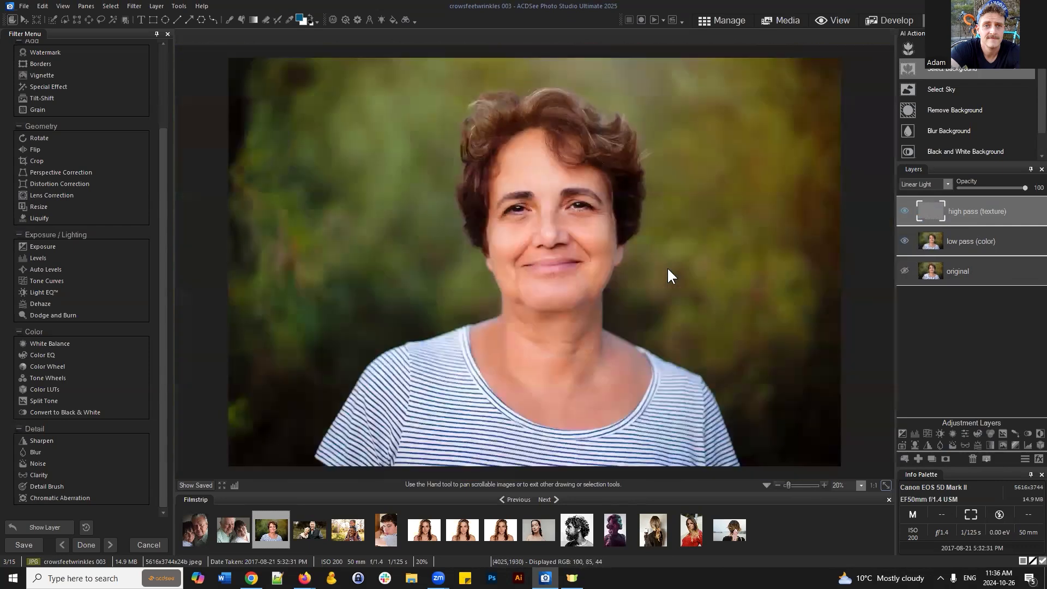
scroll(568, 239, up, 1)
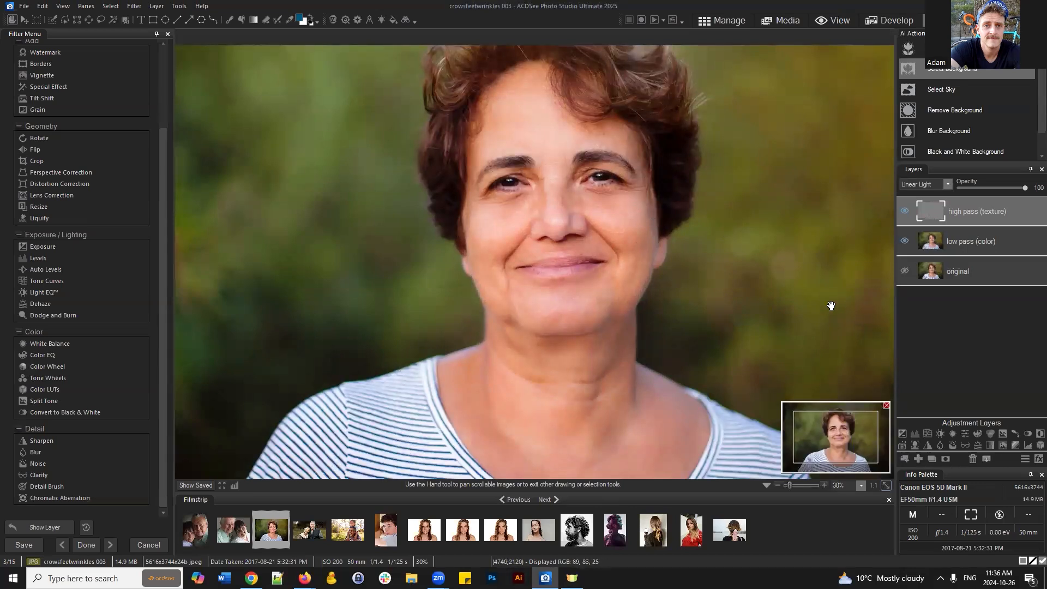
Compare the retouched portrait with its saved version.
click(194, 485)
click(197, 486)
drag(642, 231, 628, 287)
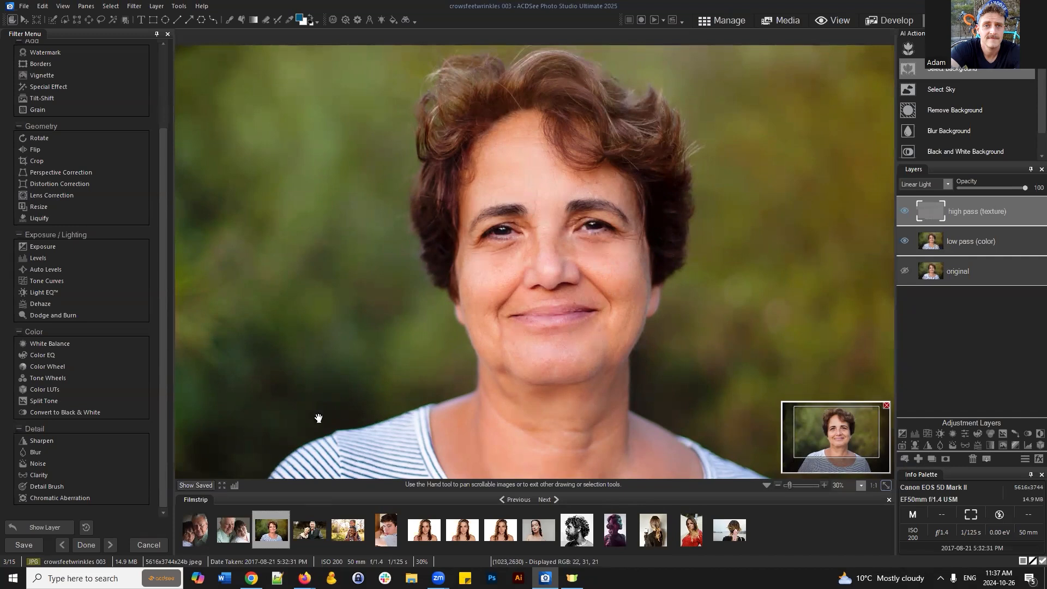
click(186, 485)
Switch the high pass (texture) layer off and on, and compare the result with the saved image again.
click(974, 237)
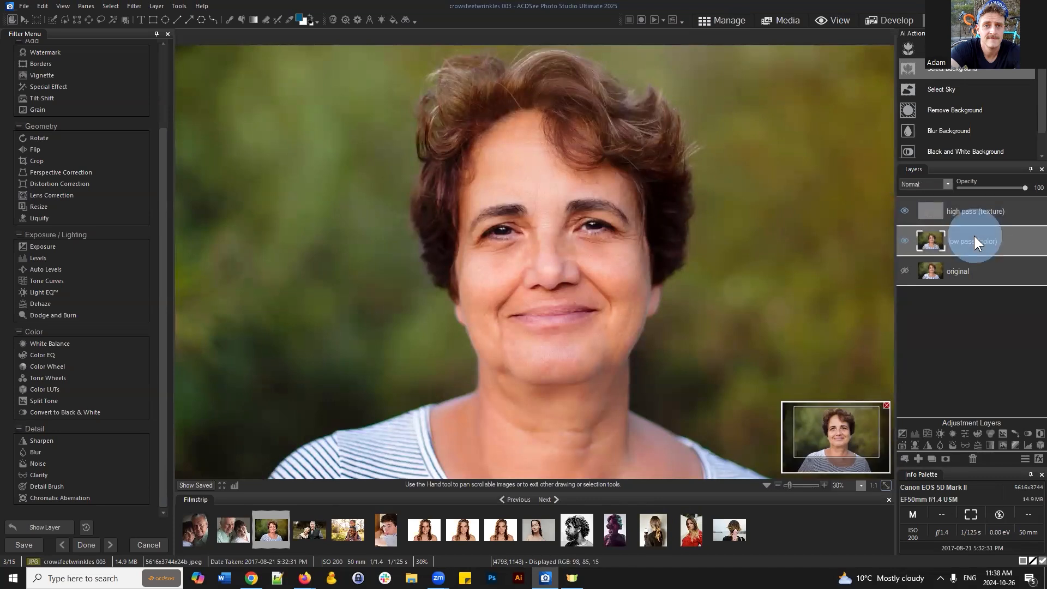
click(975, 221)
click(908, 209)
click(906, 210)
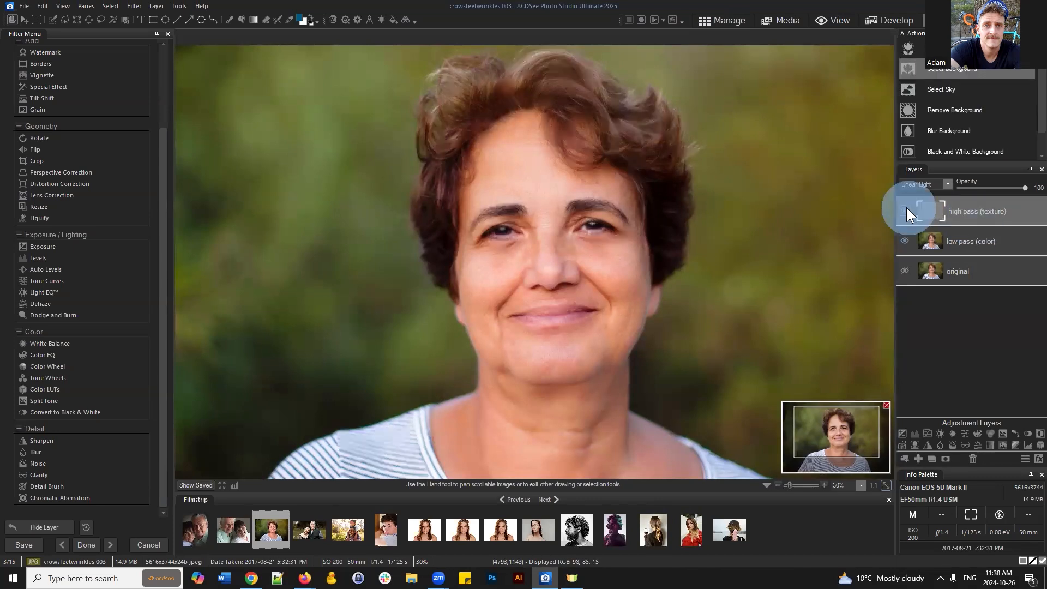
click(992, 216)
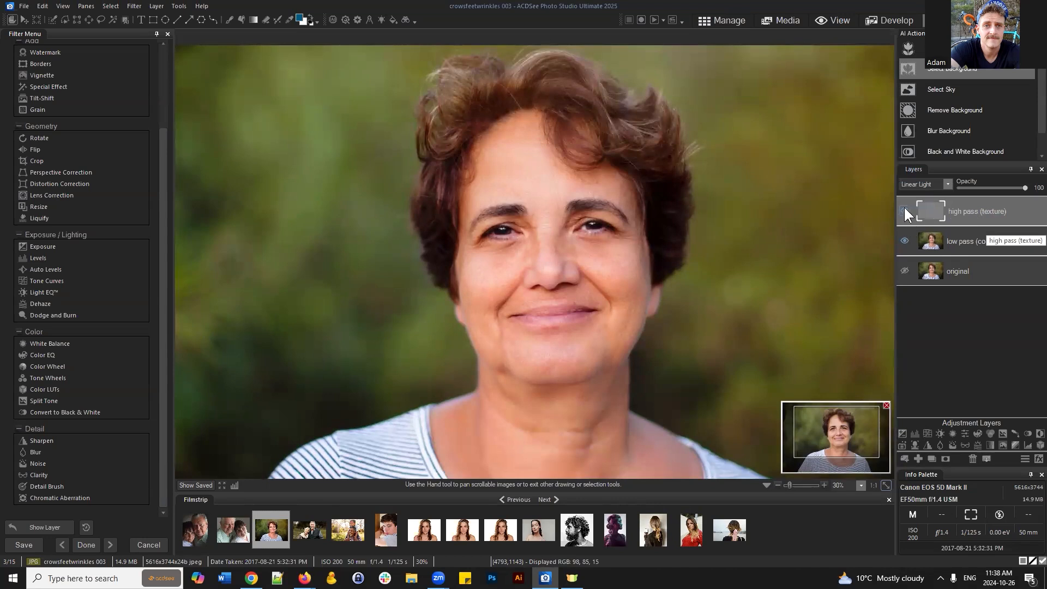
click(197, 484)
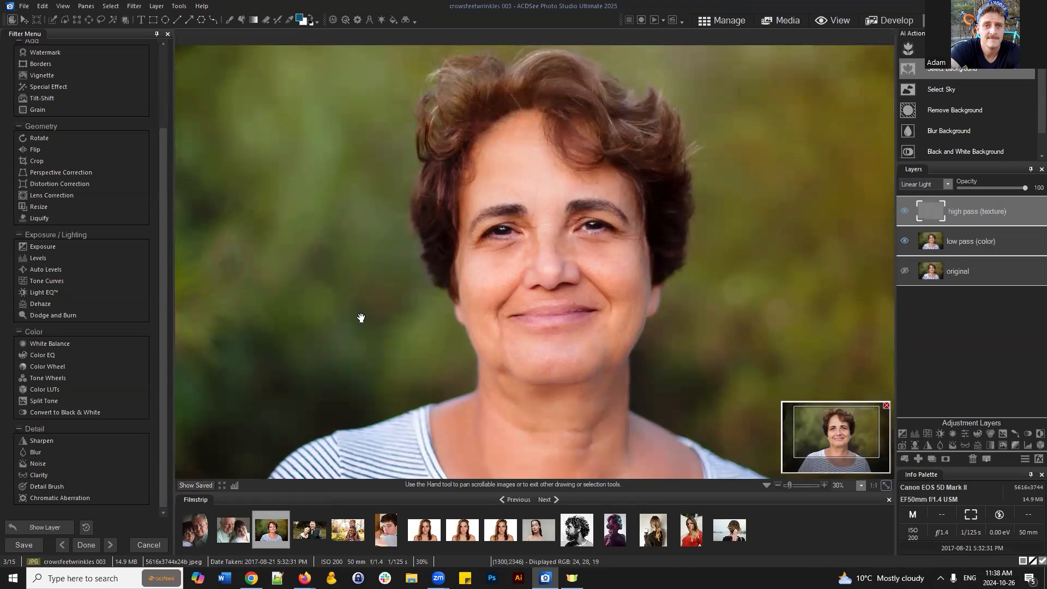
Isolate the high pass (texture) layer and examine the fine lines left around the eyes and forehead.
scroll(669, 235, up, 2)
click(669, 234)
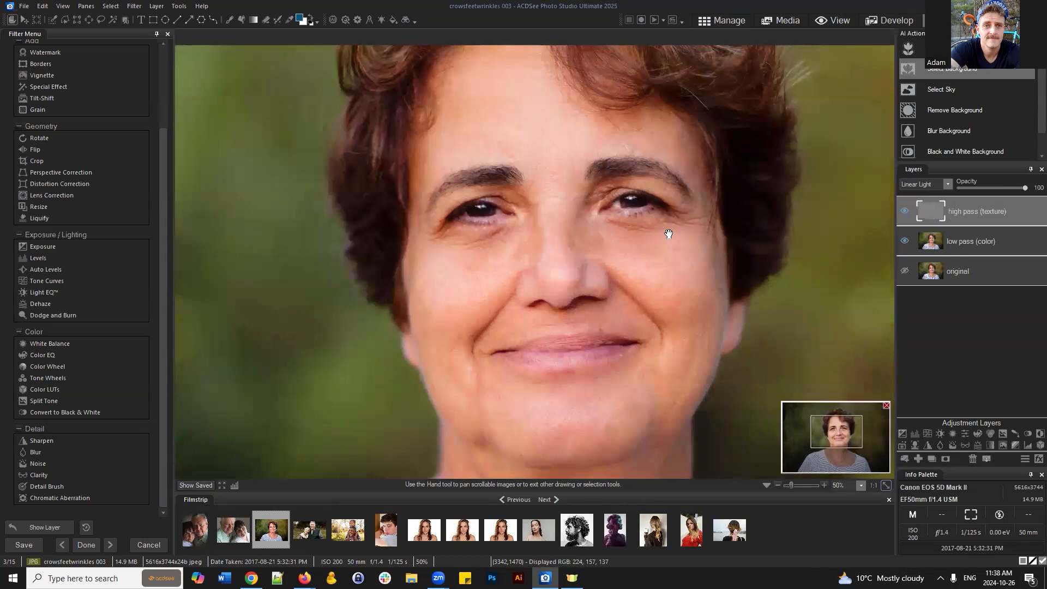
click(905, 241)
click(984, 217)
scroll(797, 227, up, 1)
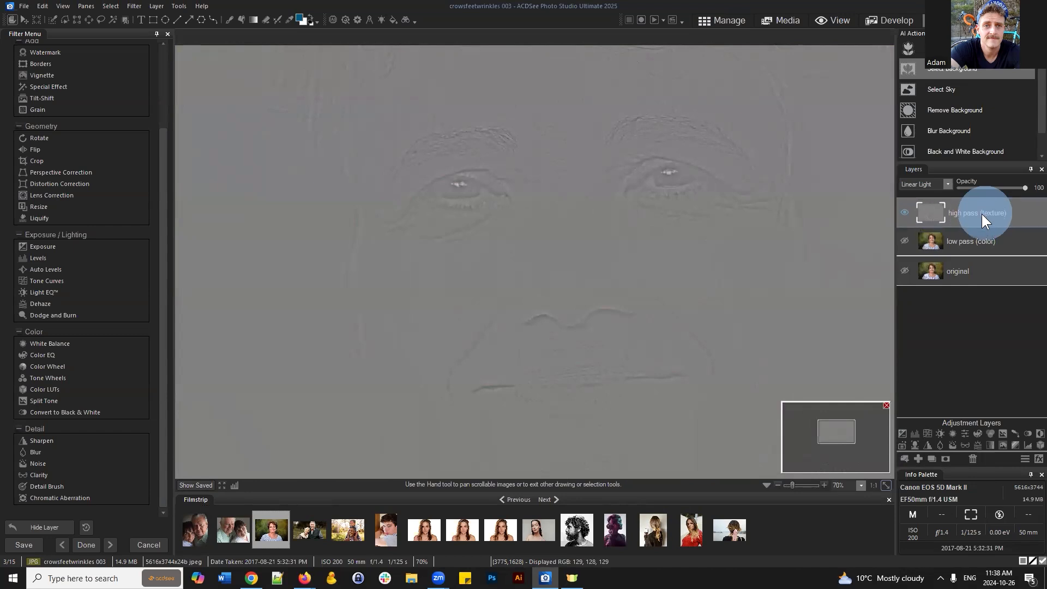
click(841, 429)
drag(841, 429, 841, 435)
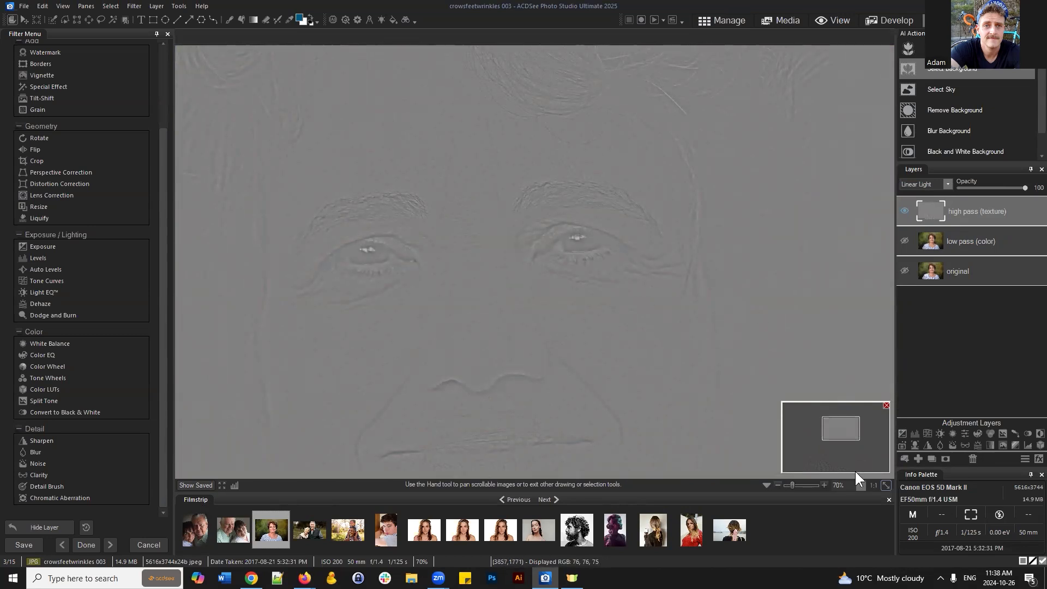
drag(837, 435, 842, 437)
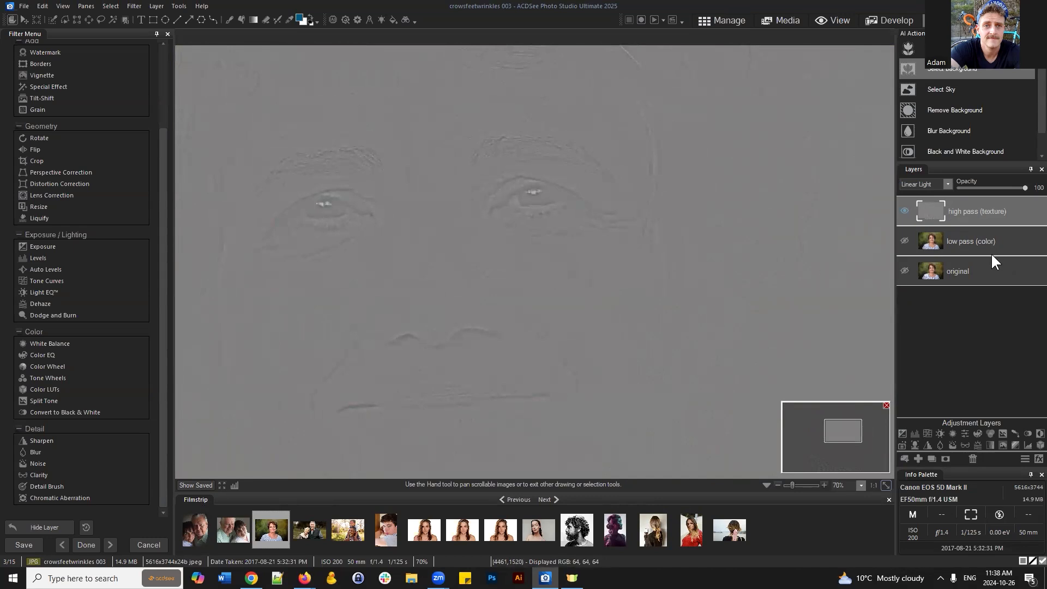
click(906, 239)
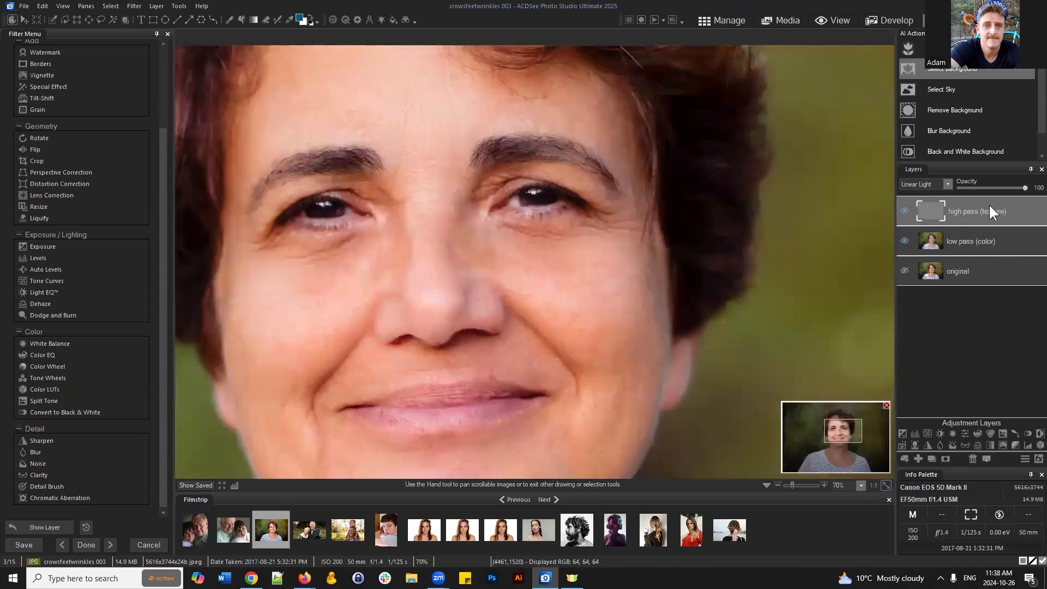
drag(1002, 209, 965, 218)
drag(975, 206, 953, 207)
scroll(87, 179, up, 4)
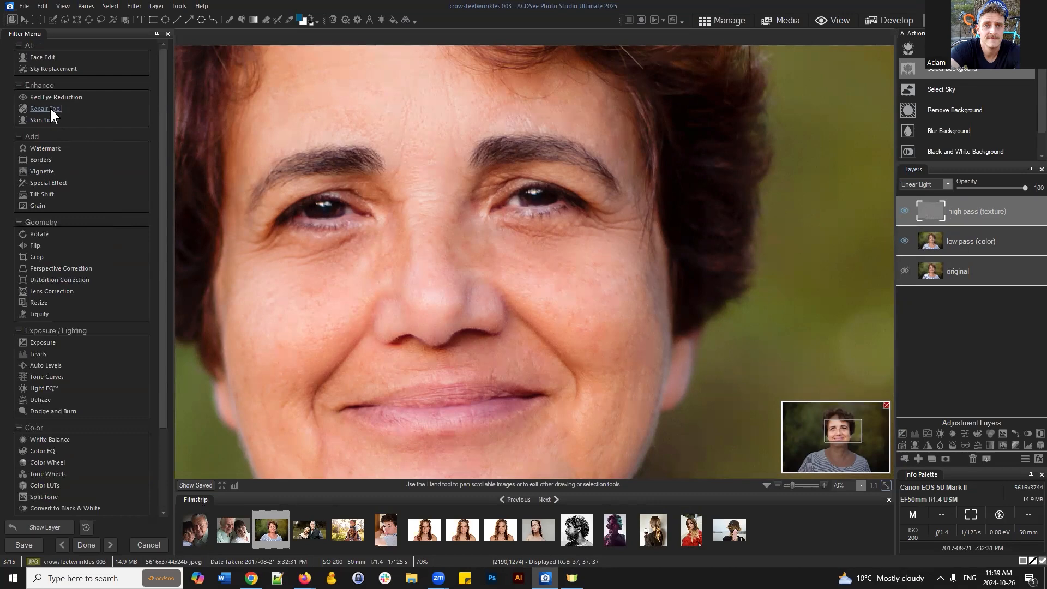
click(48, 107)
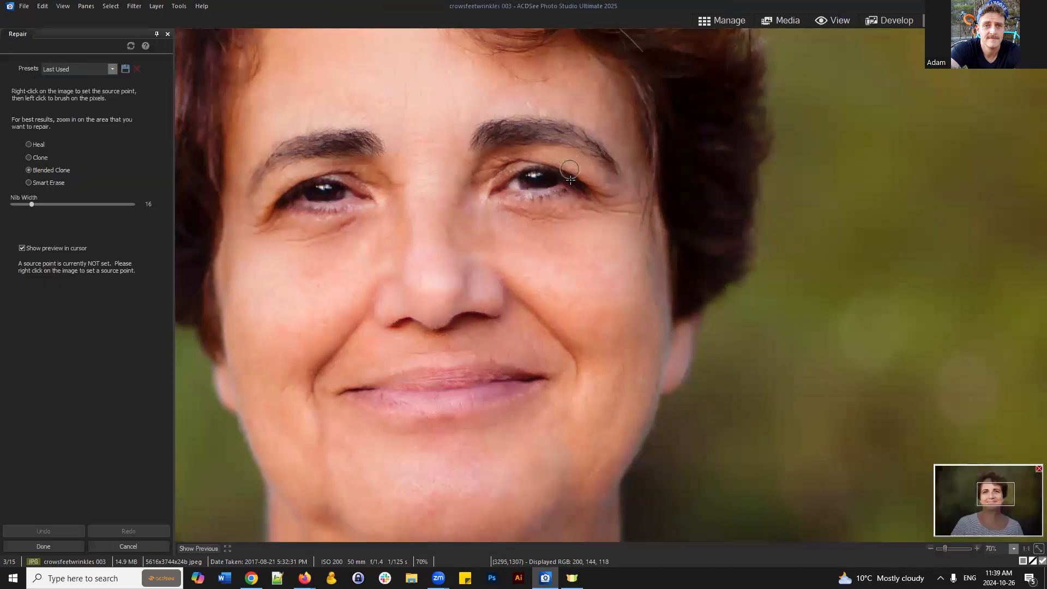
scroll(461, 207, up, 3)
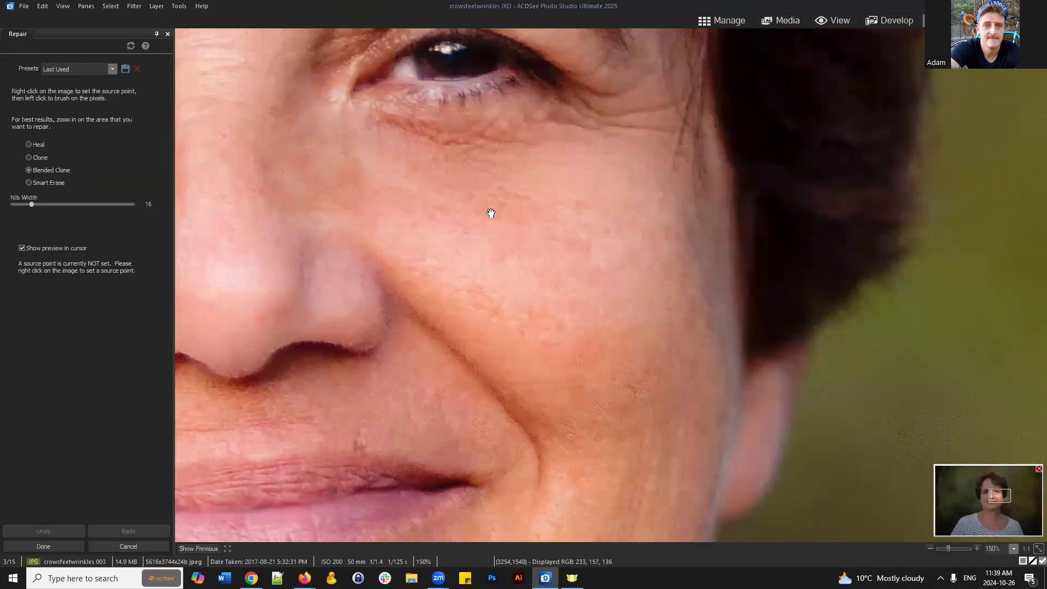
drag(491, 213, 764, 474)
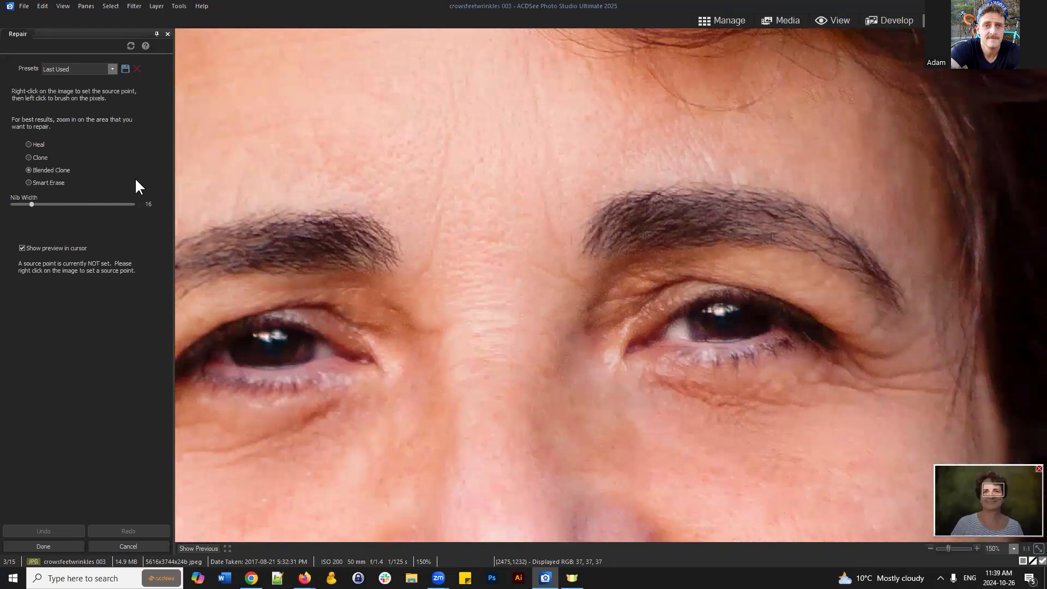
scroll(427, 201, down, 2)
scroll(491, 213, up, 1)
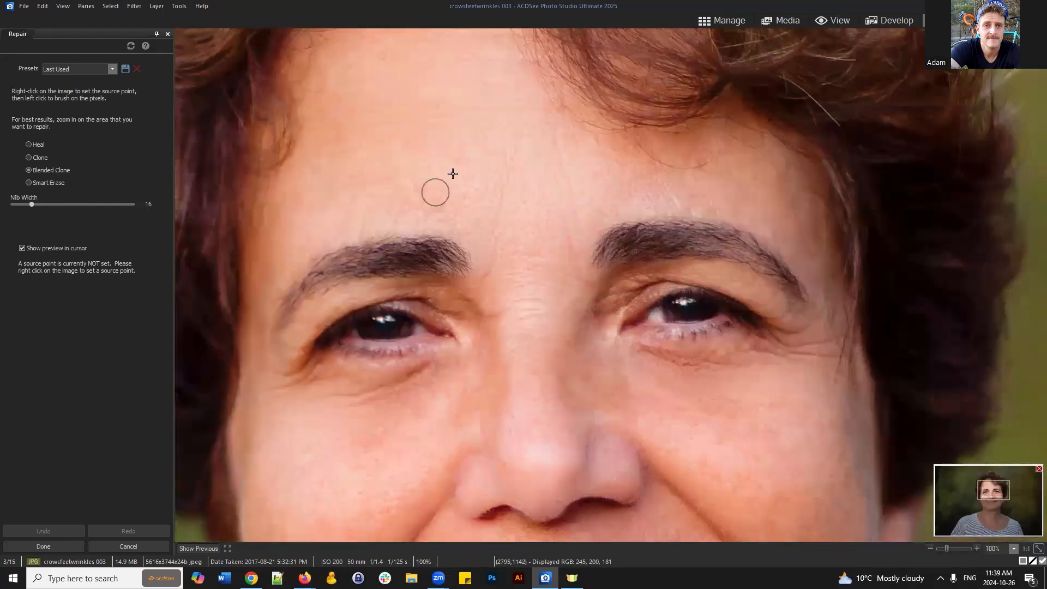
click(121, 546)
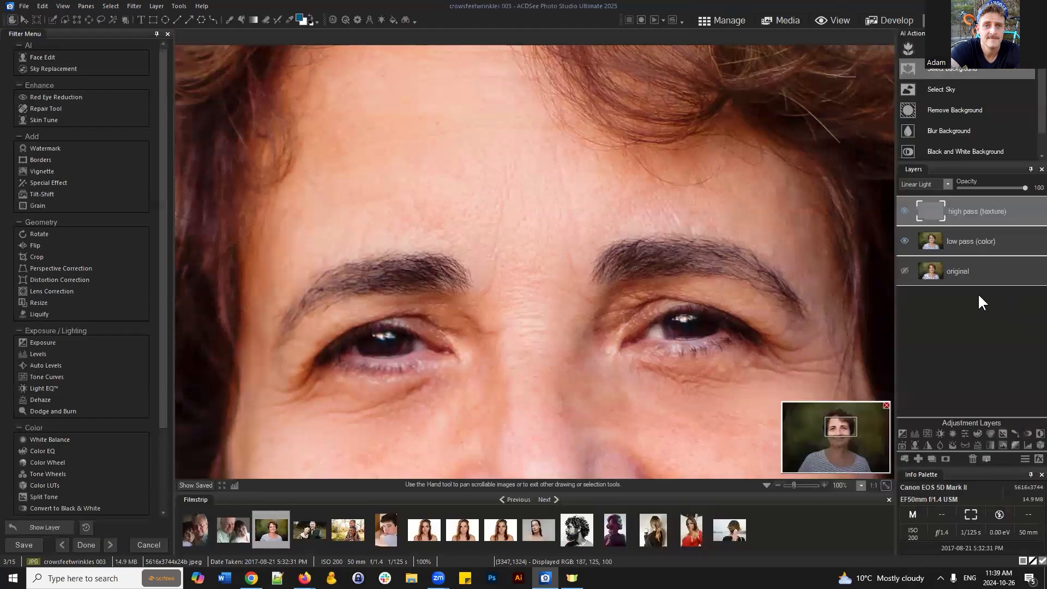
Hide the low pass (color) layer and start the Repair Tool in Blended Clone mode on the high pass (texture) layer.
click(905, 241)
click(977, 214)
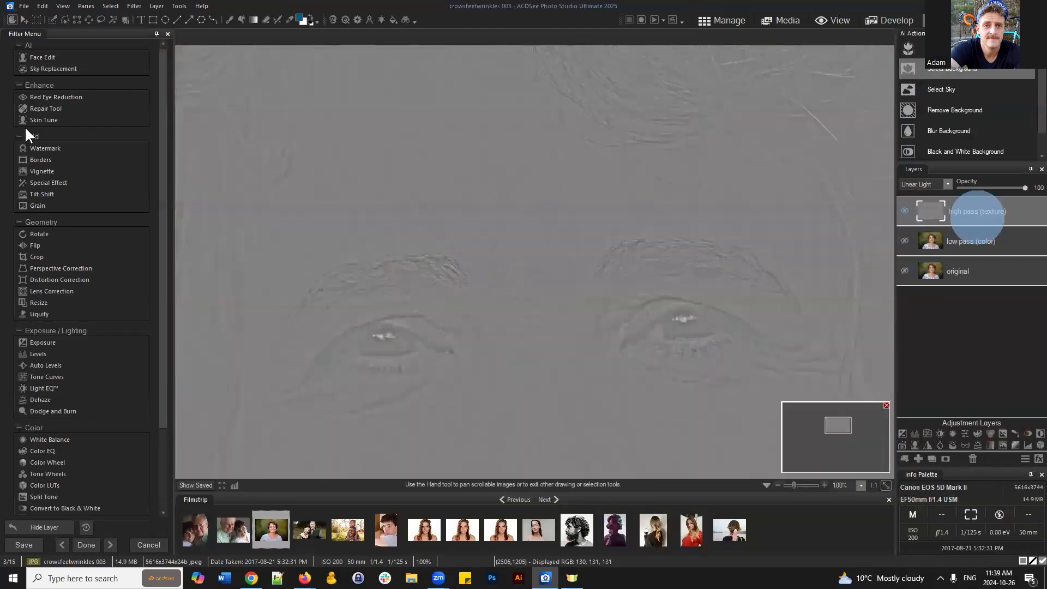
click(48, 105)
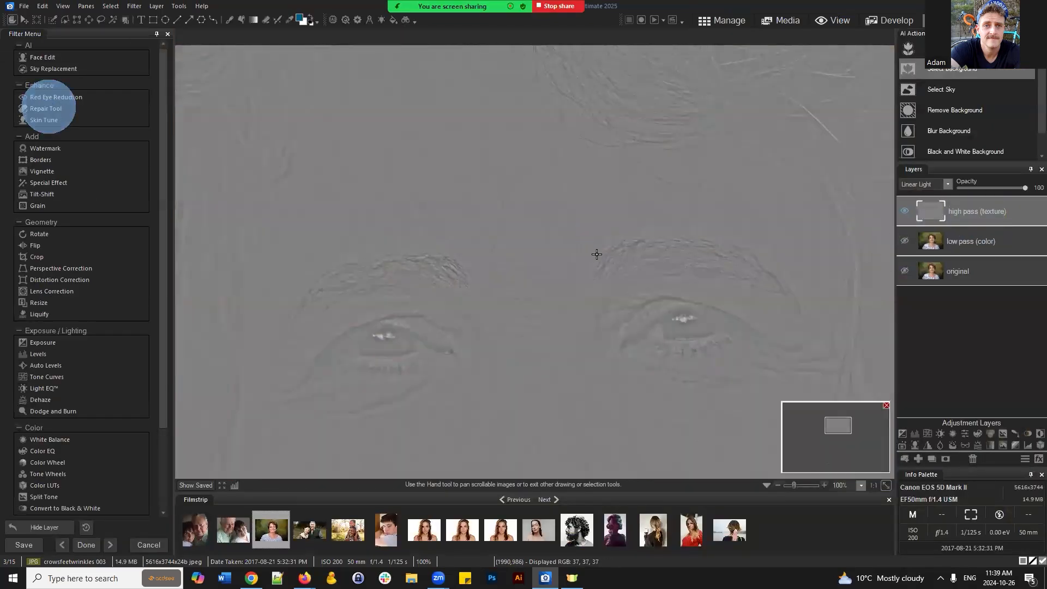
click(46, 170)
Clone smooth forehead texture over the vertical lines above and beside the inner end of the woman's right eyebrow.
right_click(447, 166)
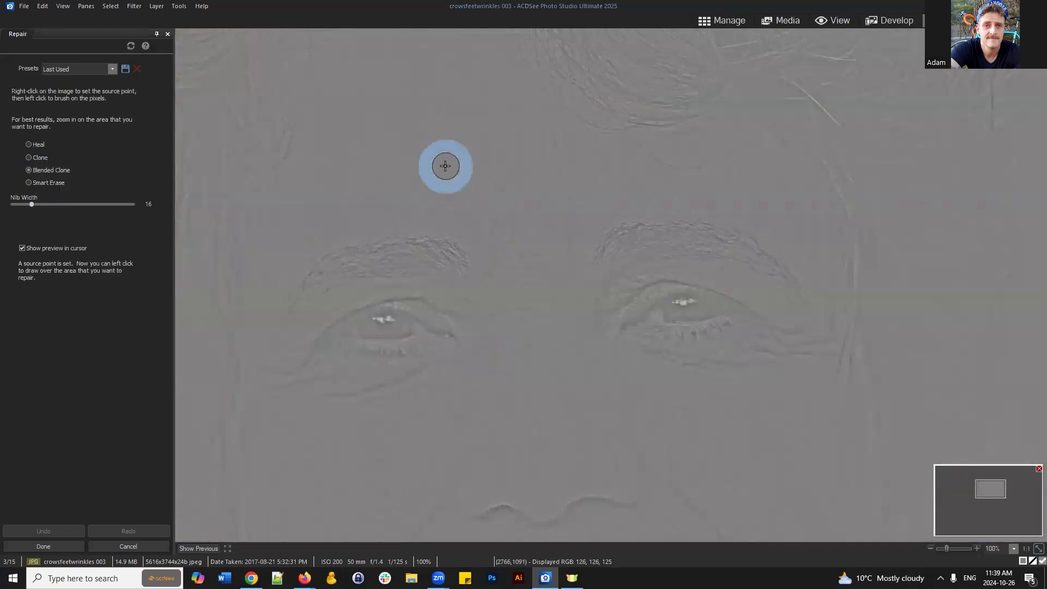
click(509, 146)
click(468, 157)
click(495, 208)
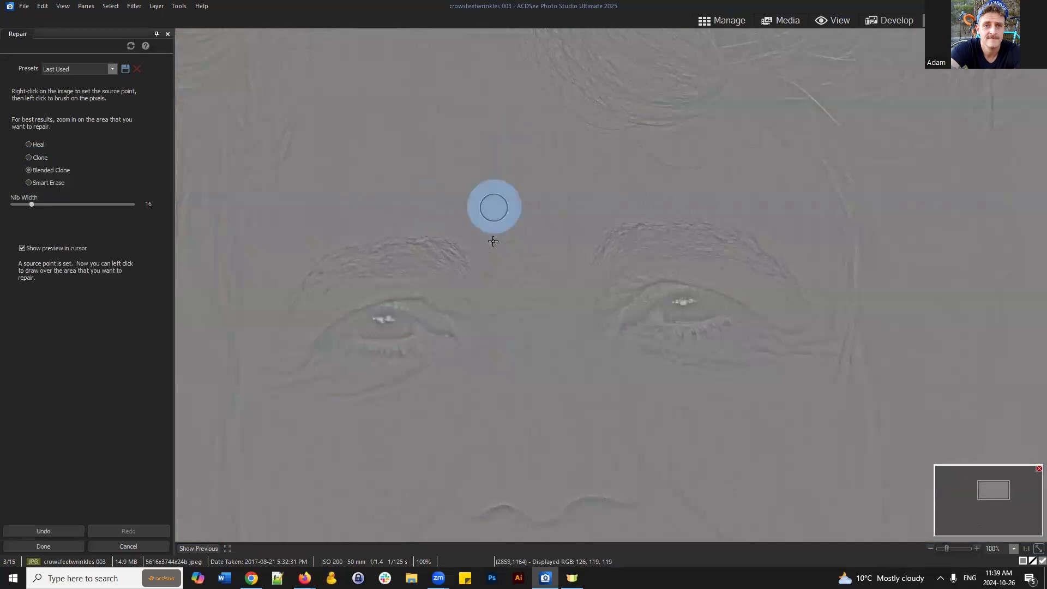
click(464, 174)
click(493, 269)
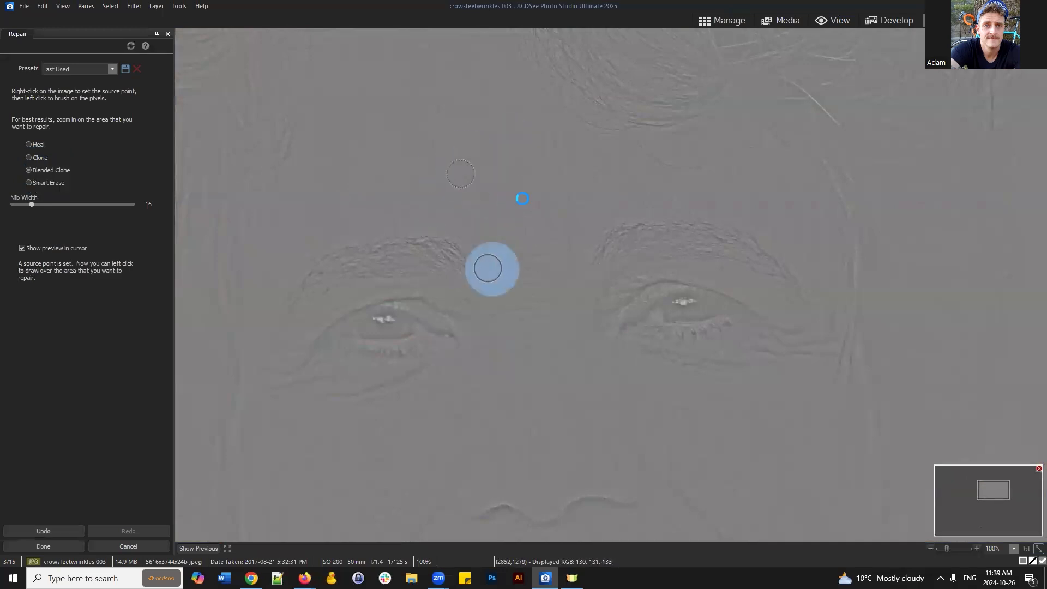
Clone smooth forehead texture over the vertical lines in the middle of the forehead, between and above the woman's eyebrows.
click(509, 154)
click(552, 133)
click(515, 168)
click(558, 156)
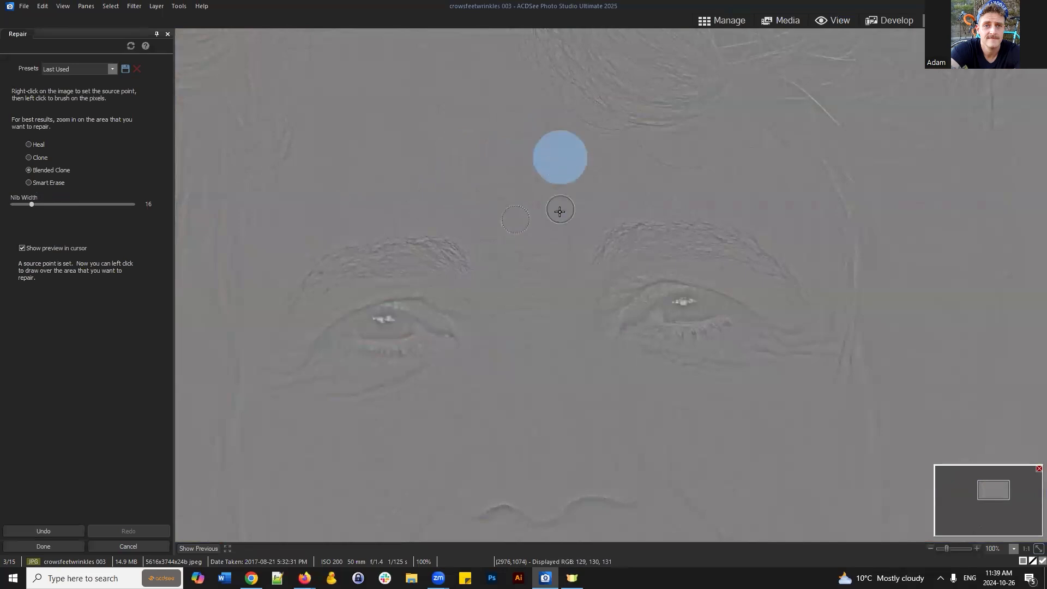
click(518, 156)
click(564, 219)
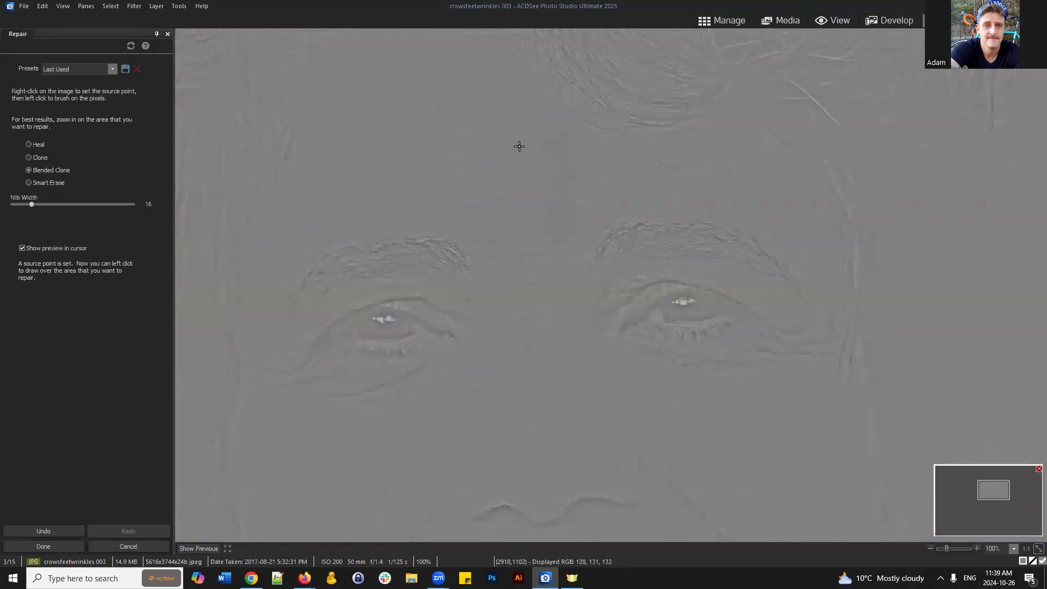
click(519, 146)
click(485, 160)
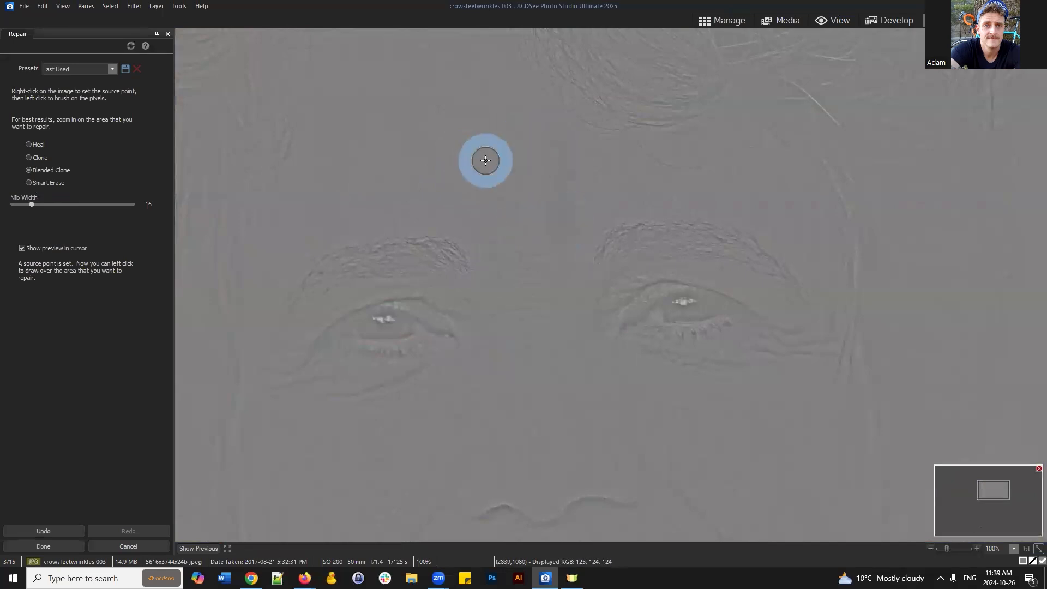
Clone smooth texture over the remaining fine lines across the forehead above the woman's right eyebrow.
click(368, 126)
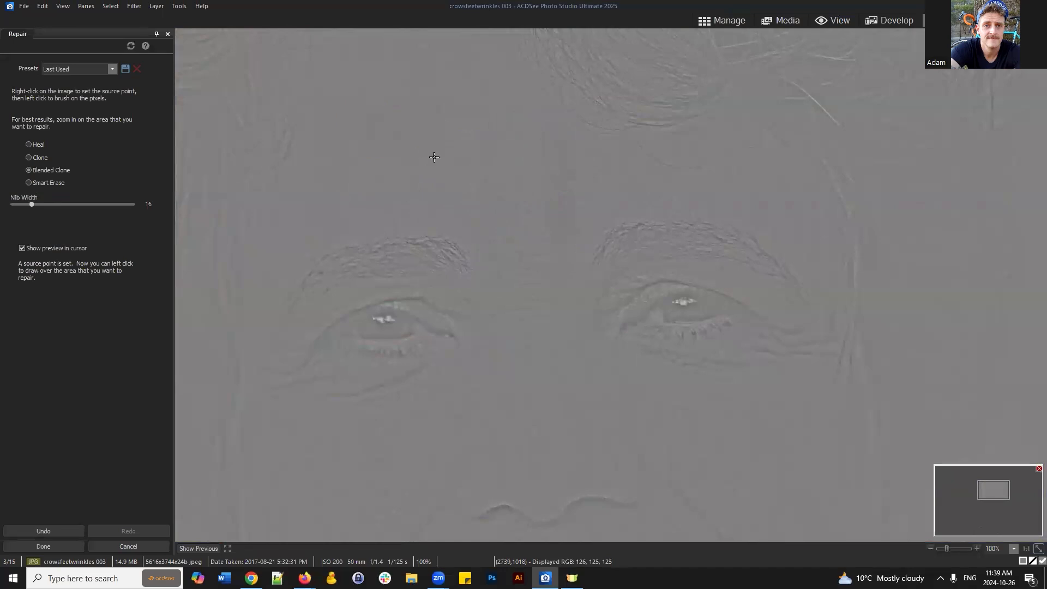
click(428, 115)
click(507, 110)
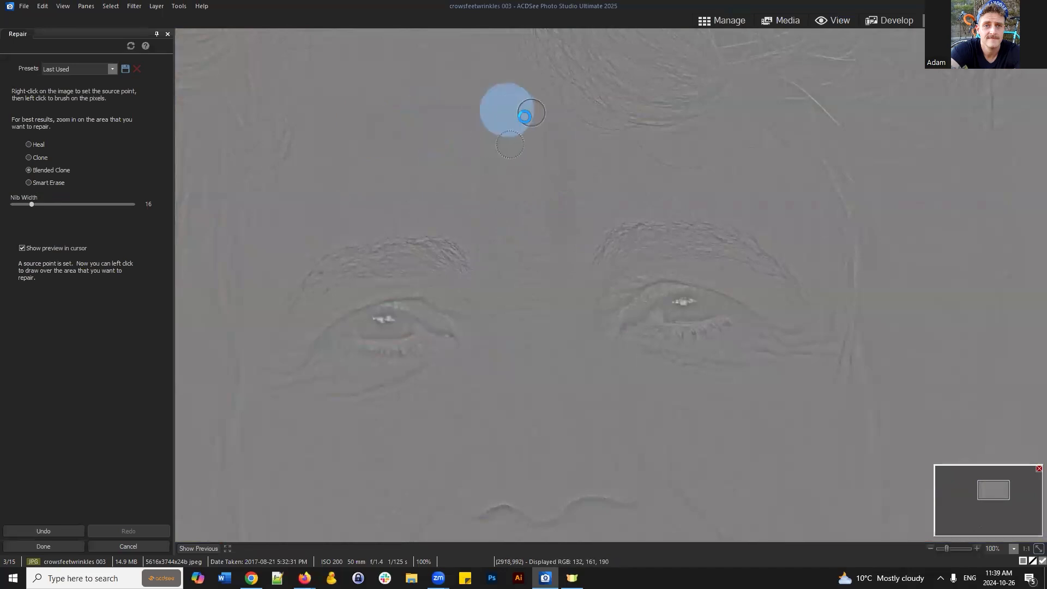
click(449, 126)
click(434, 174)
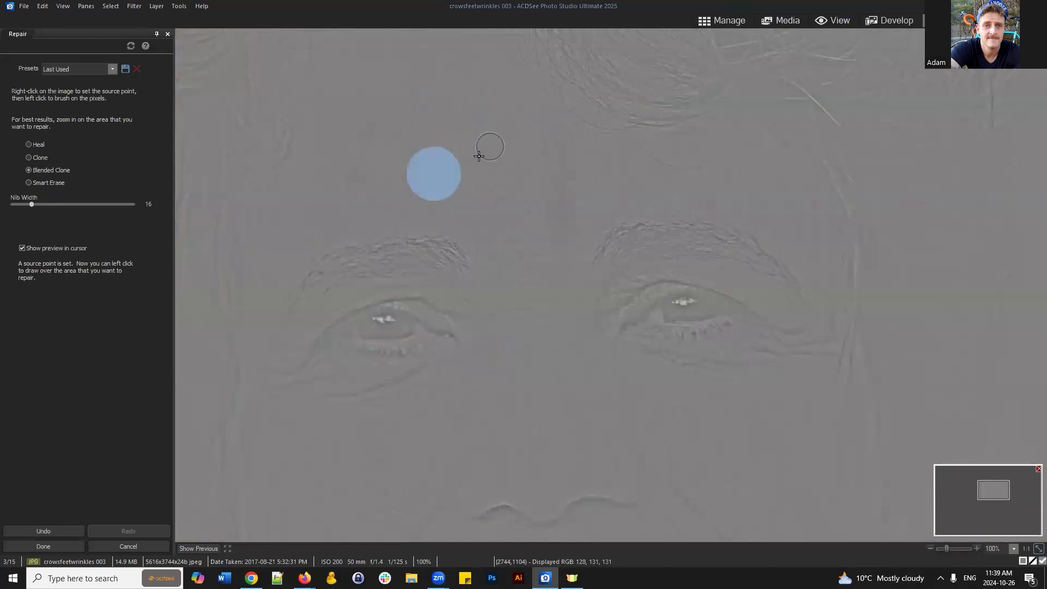
click(395, 90)
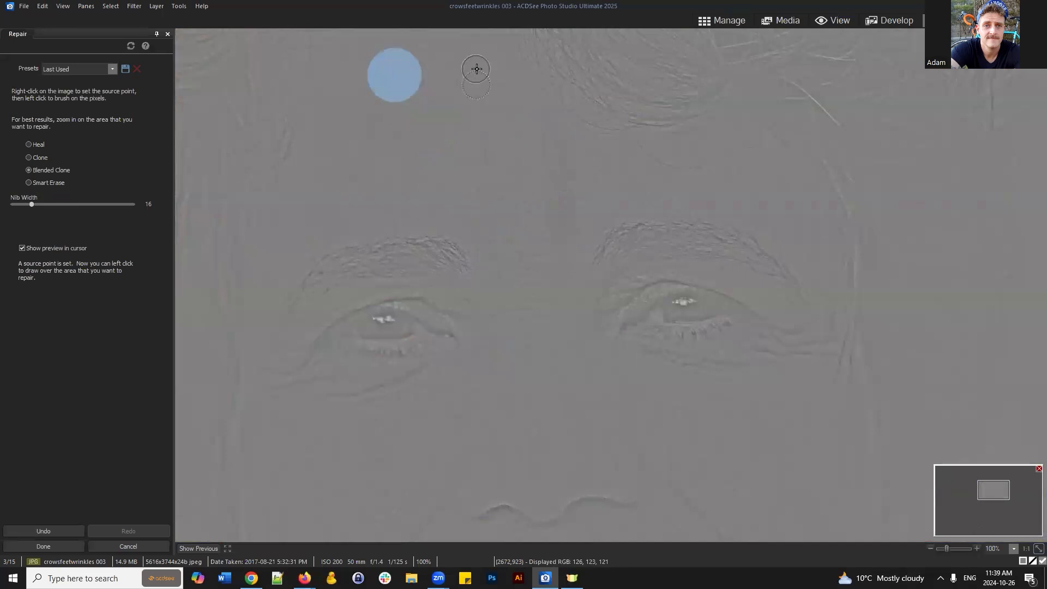
click(478, 112)
click(467, 61)
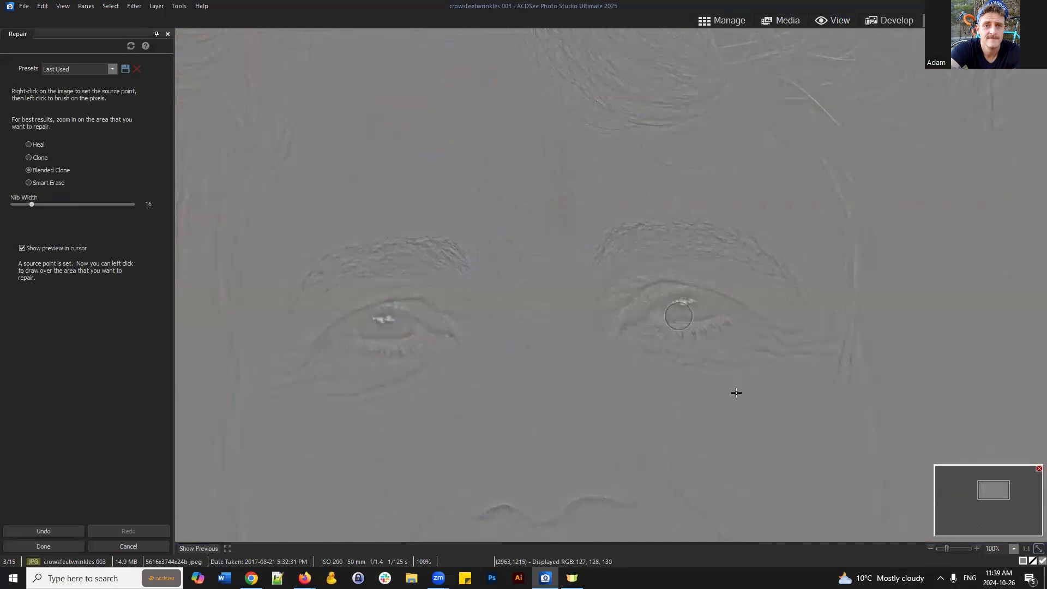
Clone clean cheek texture over the fine lines beneath the woman's left eye.
drag(992, 487, 994, 495)
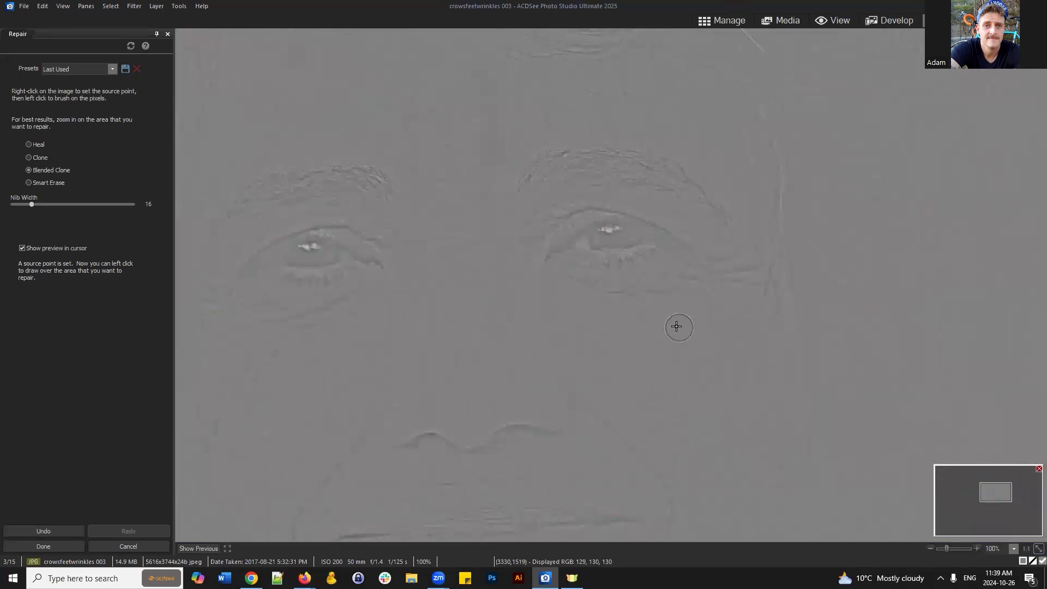
click(669, 321)
click(674, 300)
click(667, 346)
click(627, 294)
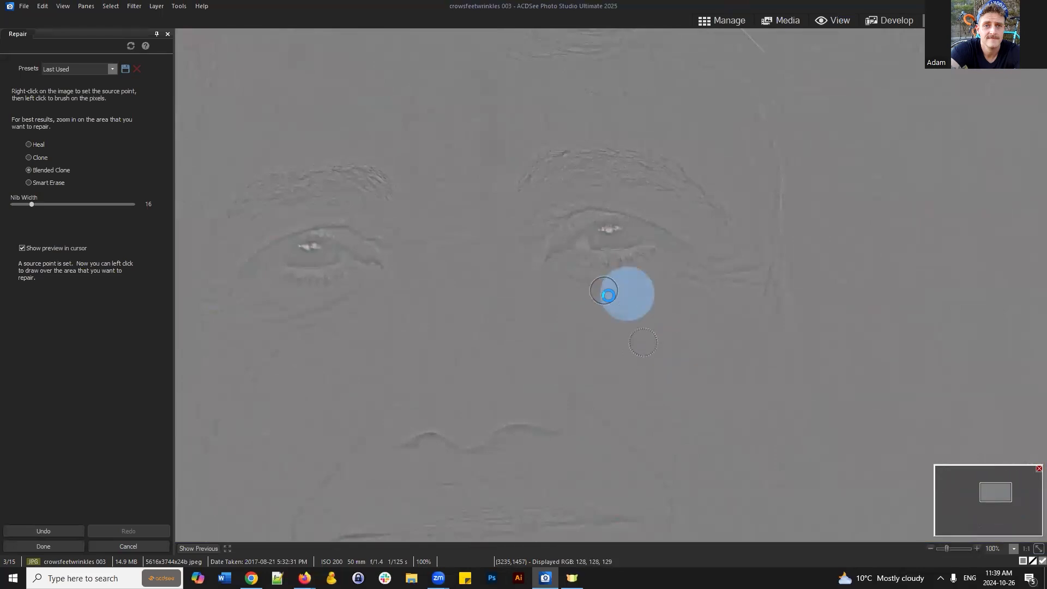
click(656, 319)
click(602, 286)
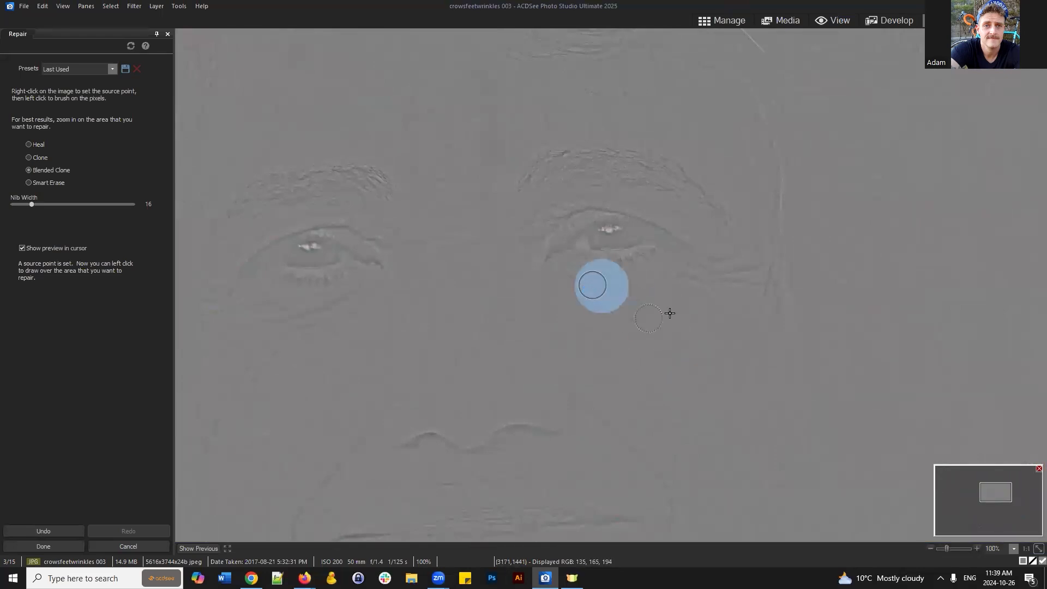
Clone clean cheek texture over the crow's feet at the outer corner of the woman's left eye.
click(735, 327)
mouse_move(752, 294)
mouse_down()
mouse_move(725, 292)
mouse_move(733, 353)
mouse_move(748, 269)
mouse_move(730, 271)
mouse_move(734, 328)
mouse_move(725, 257)
mouse_up()
right_click(734, 354)
right_click(739, 326)
Clone clean cheek texture over the creases beneath the woman's right eye.
drag(992, 491, 983, 491)
right_click(531, 355)
mouse_move(527, 329)
mouse_down()
mouse_move(552, 372)
mouse_move(563, 325)
mouse_move(591, 314)
mouse_move(579, 339)
mouse_up()
right_click(552, 373)
Clone clean cheek texture over the crow's feet at the outer corner of the woman's right eye.
right_click(512, 364)
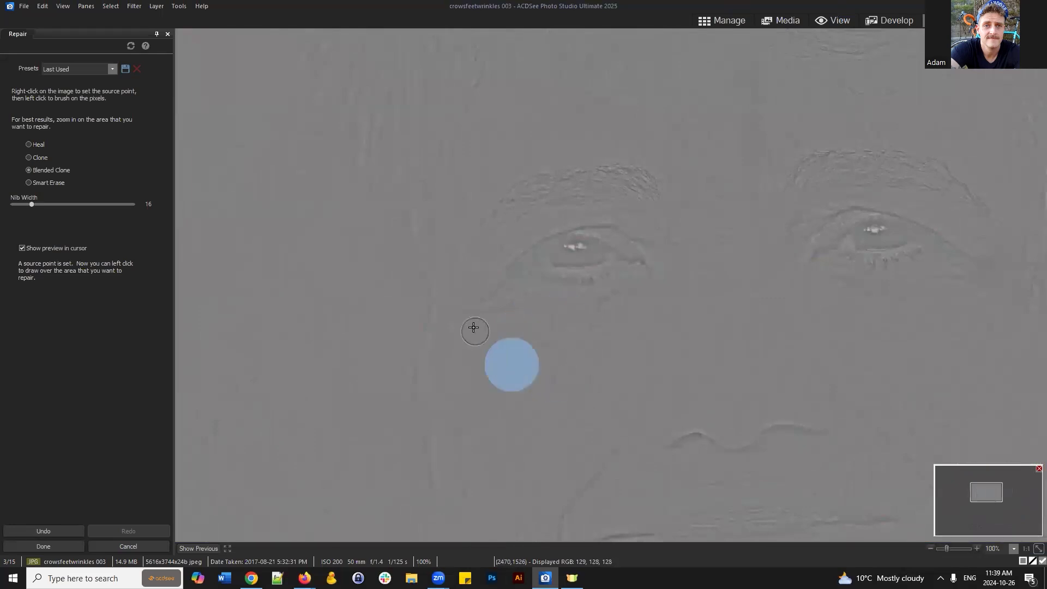
mouse_move(467, 324)
mouse_down()
mouse_move(492, 317)
mouse_move(479, 283)
mouse_up()
right_click(485, 355)
click(453, 285)
right_click(475, 372)
Apply the Blended Clone repairs to the high pass (texture) layer and show the low pass (color) layer again.
scroll(706, 344, down, 2)
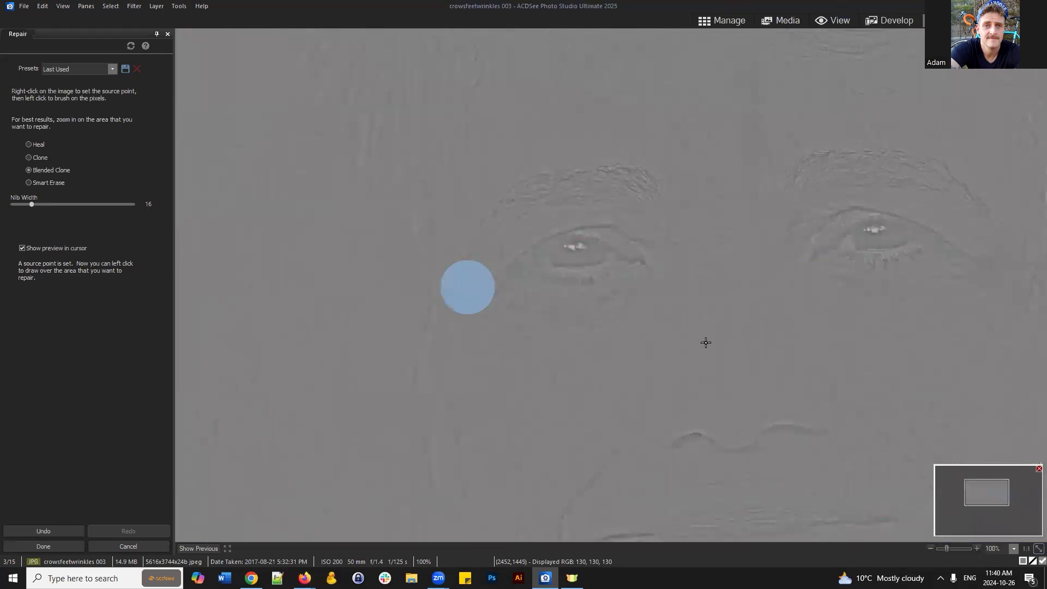
click(55, 546)
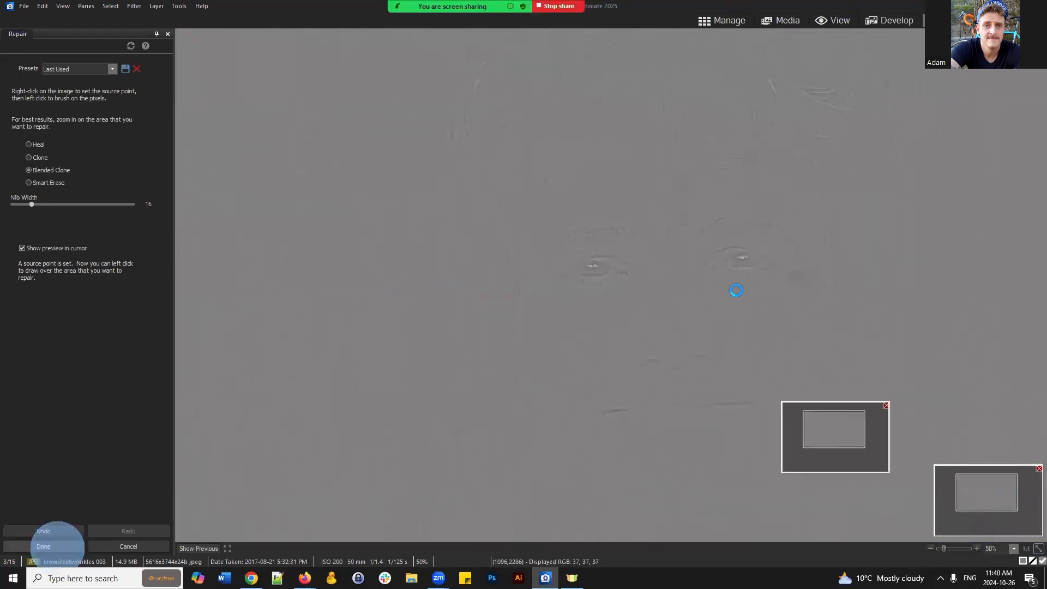
click(903, 243)
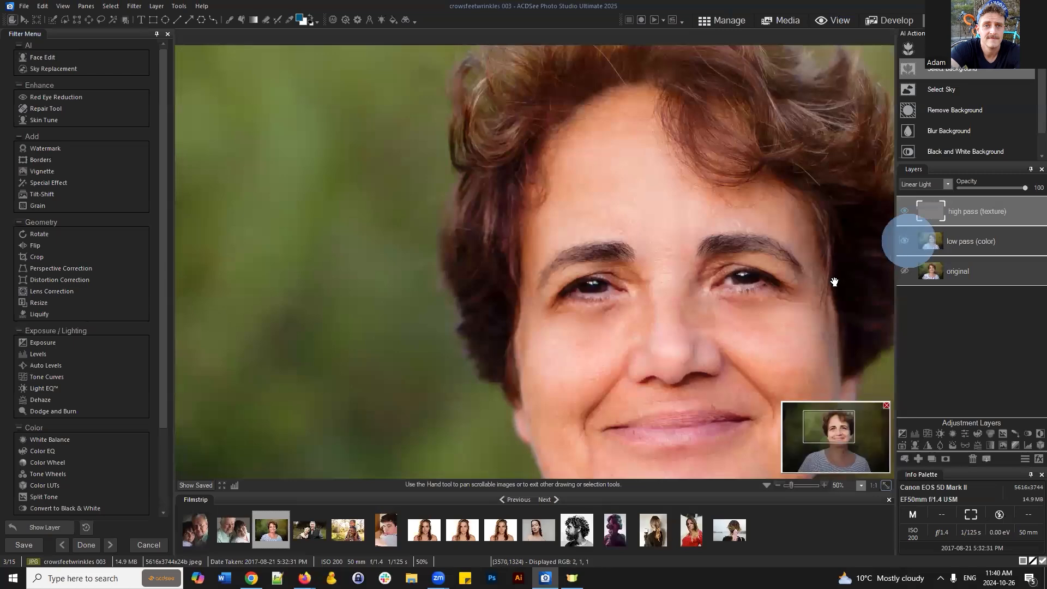
Examine the retouched face in the whole portrait and compare it with the saved image.
scroll(823, 286, down, 3)
scroll(685, 259, up, 2)
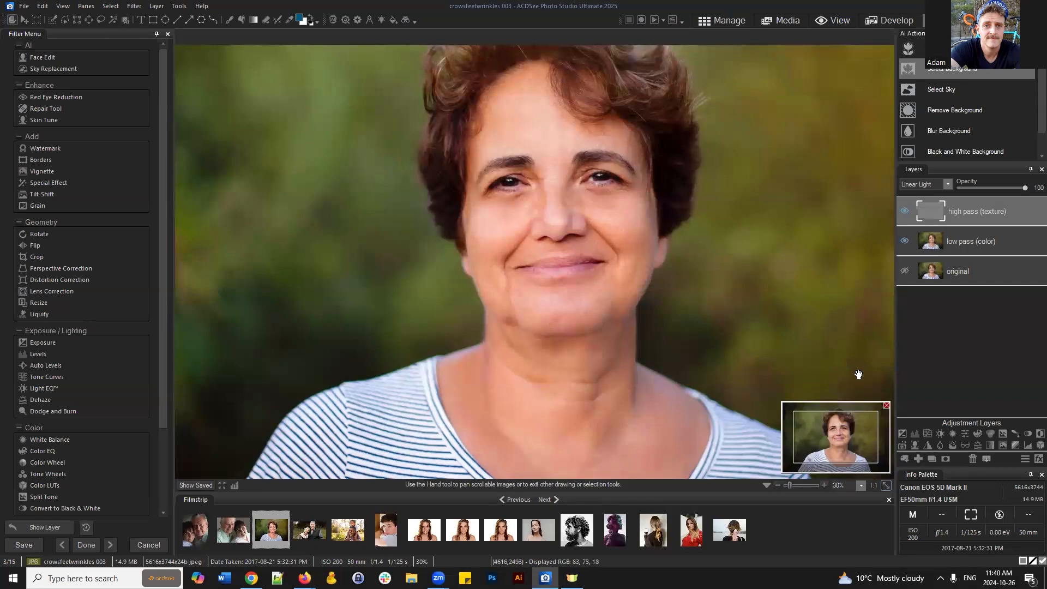
drag(840, 438, 843, 429)
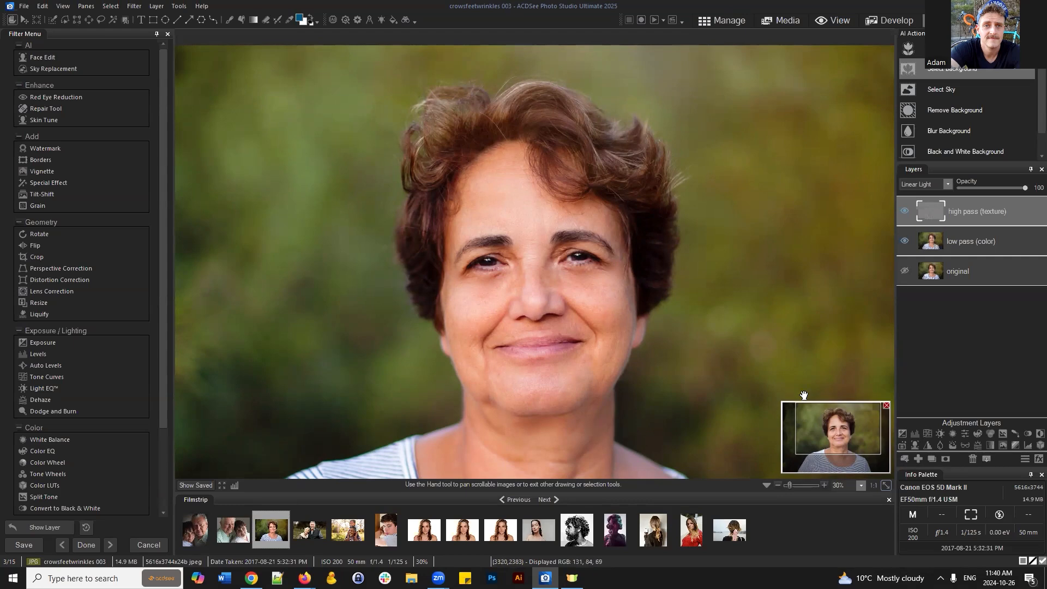
drag(845, 448, 837, 438)
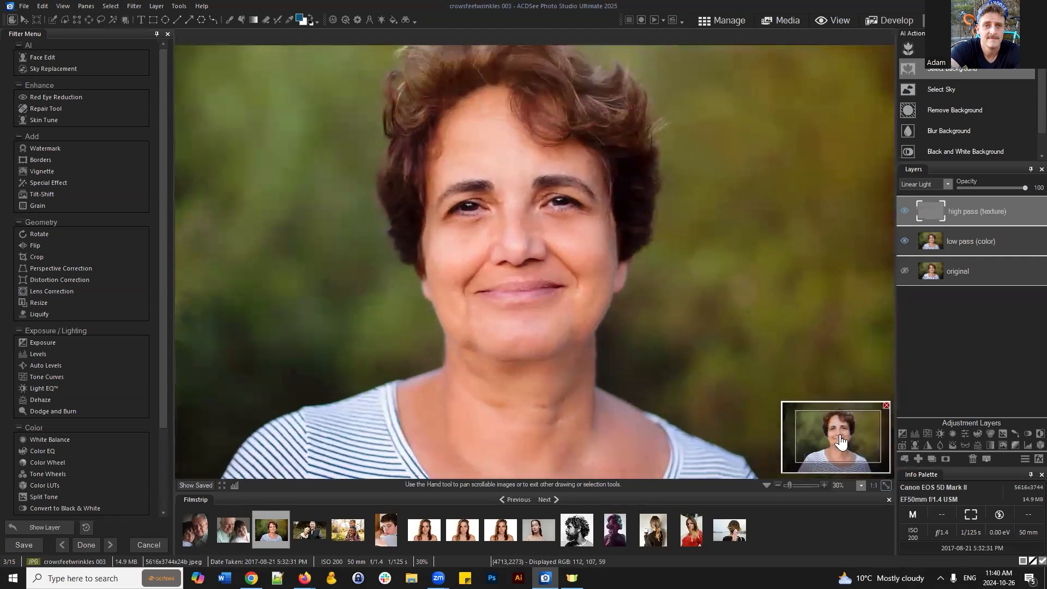
click(203, 486)
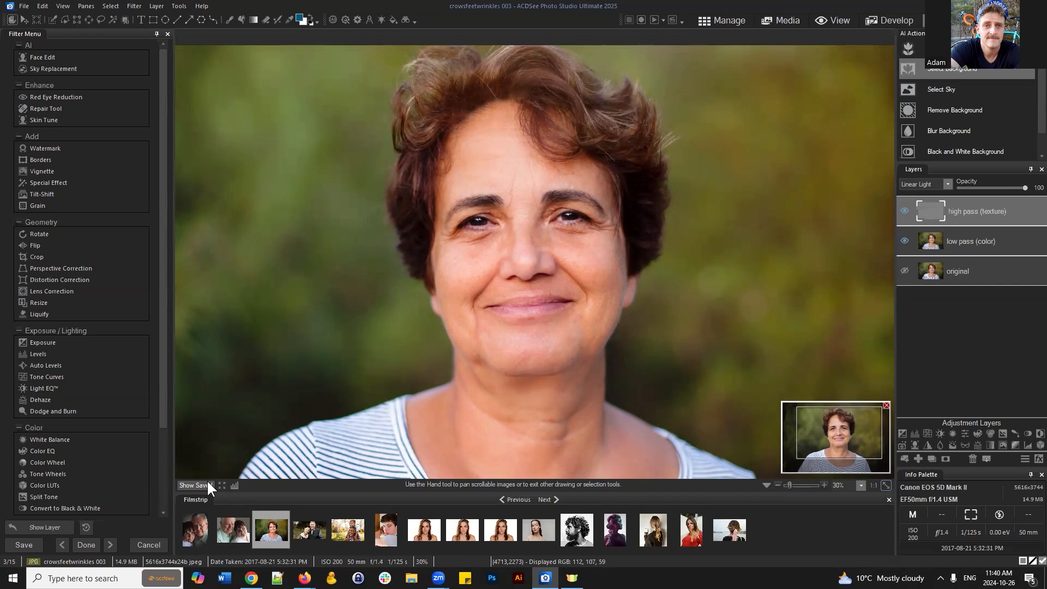
click(202, 485)
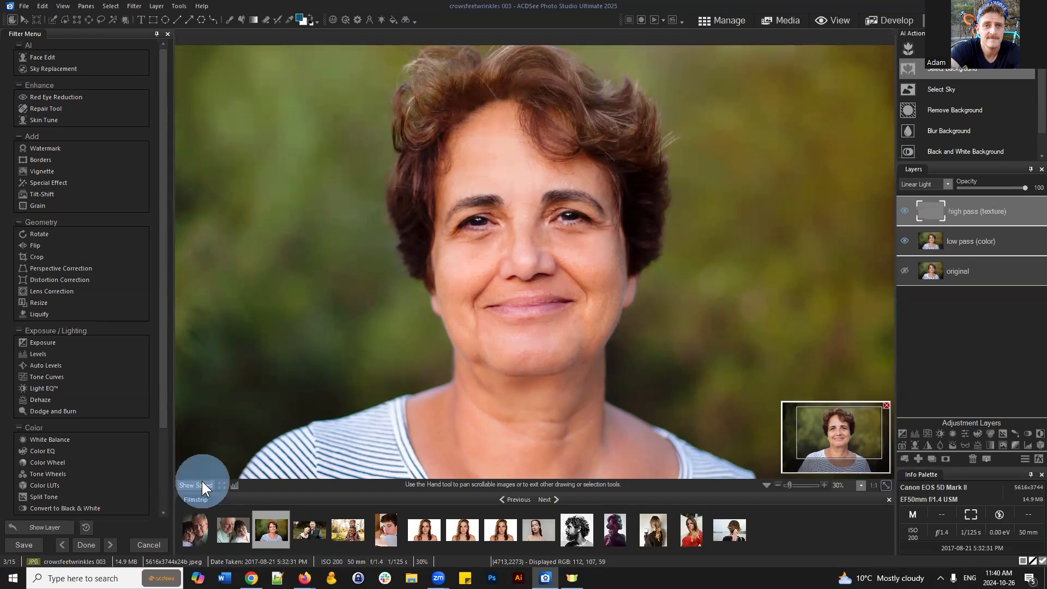
click(197, 485)
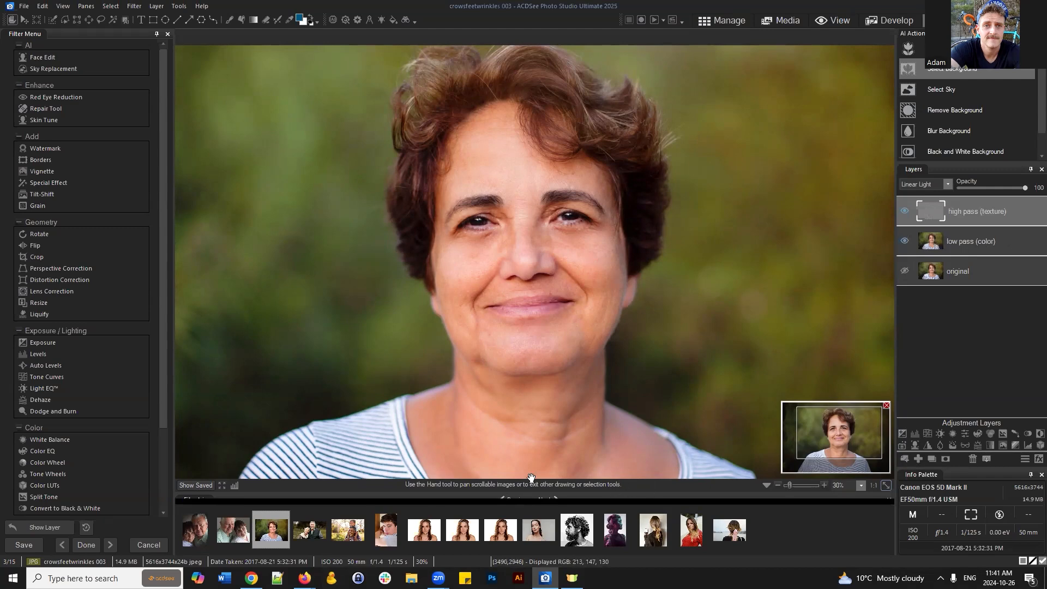
Save the layered portrait in ACDC format under the file name "crowsfeetwrinkles 003 - editable".
click(30, 7)
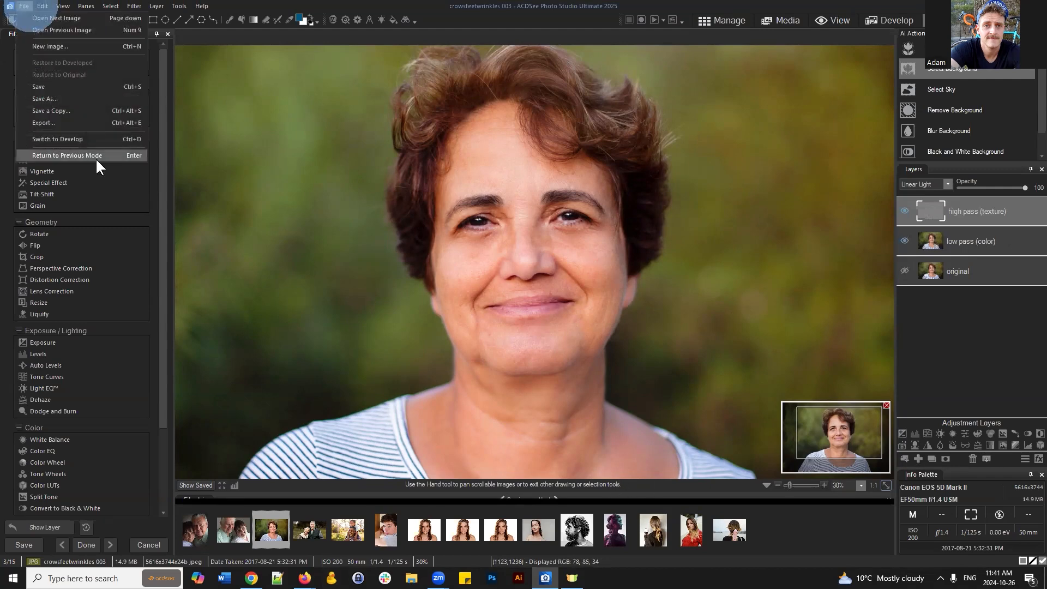
click(71, 102)
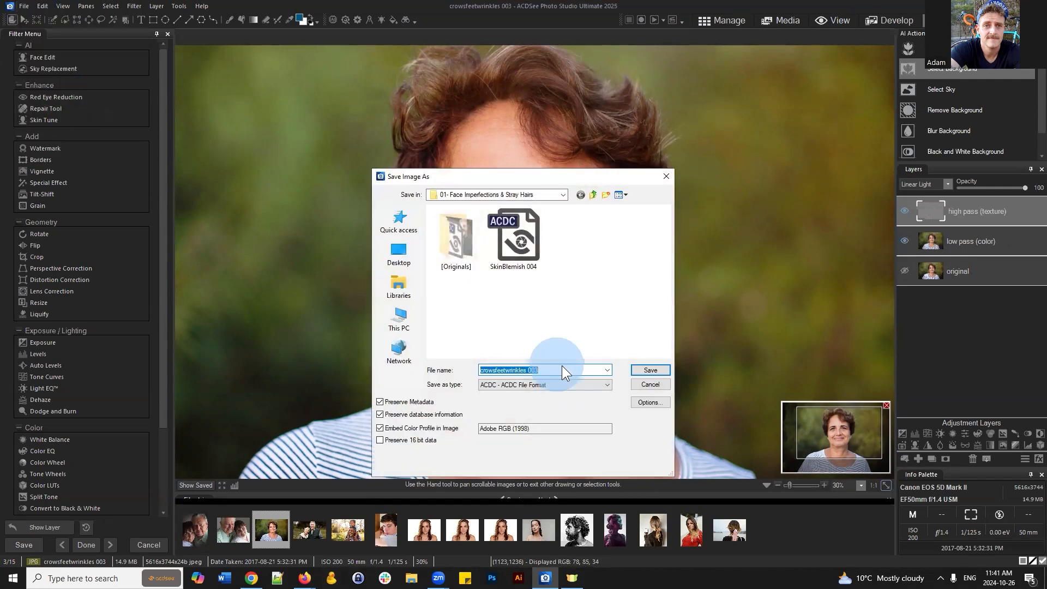
click(562, 370)
text(- eiudt)
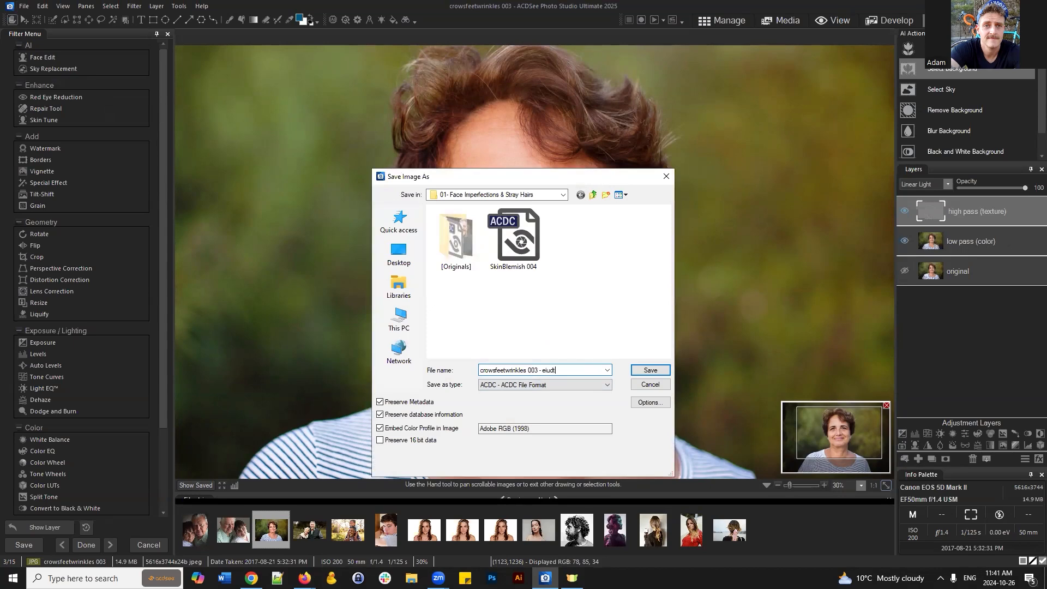
key(BackSpace)
key(BackSpace)
key(BackSpace)
key(BackSpace)
text(ditable)
key(Return)
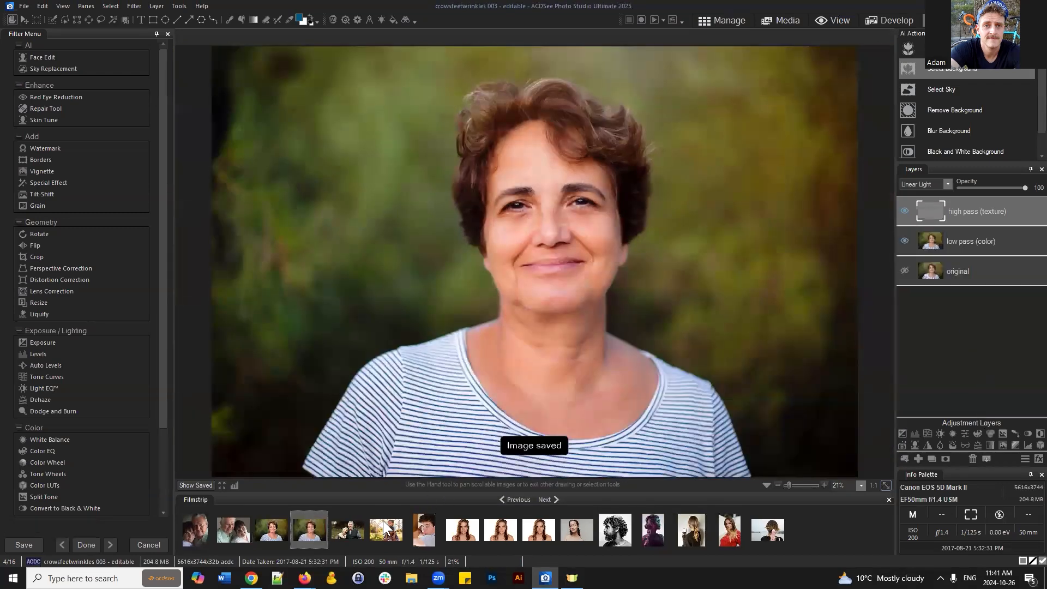
Open the photo crowsfeetwrinkles 005 and frame the older man's face with the wrinkles around his eye.
click(384, 526)
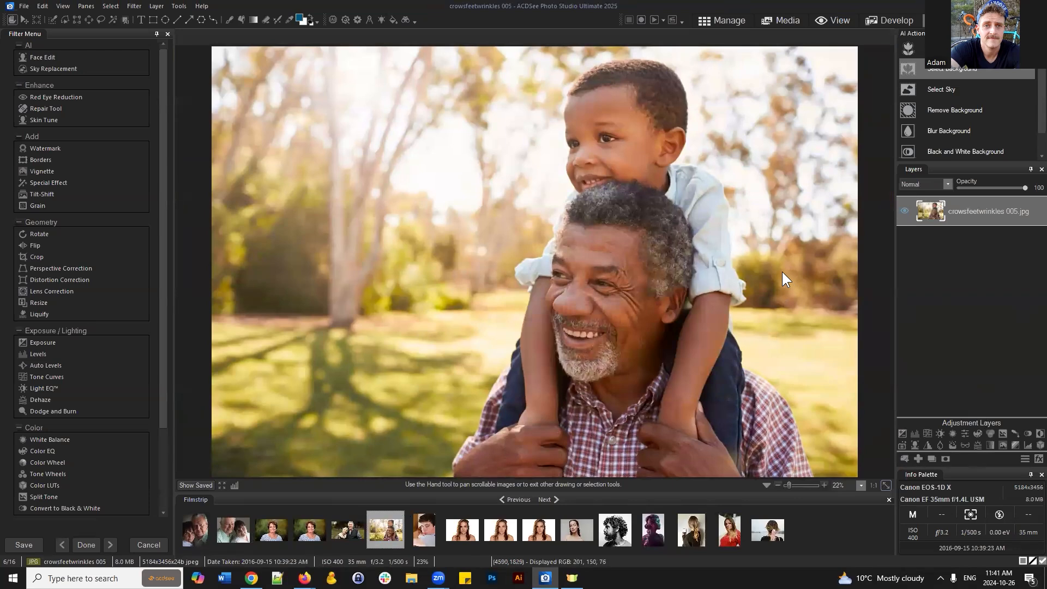
scroll(782, 272, up, 4)
scroll(777, 327, down, 2)
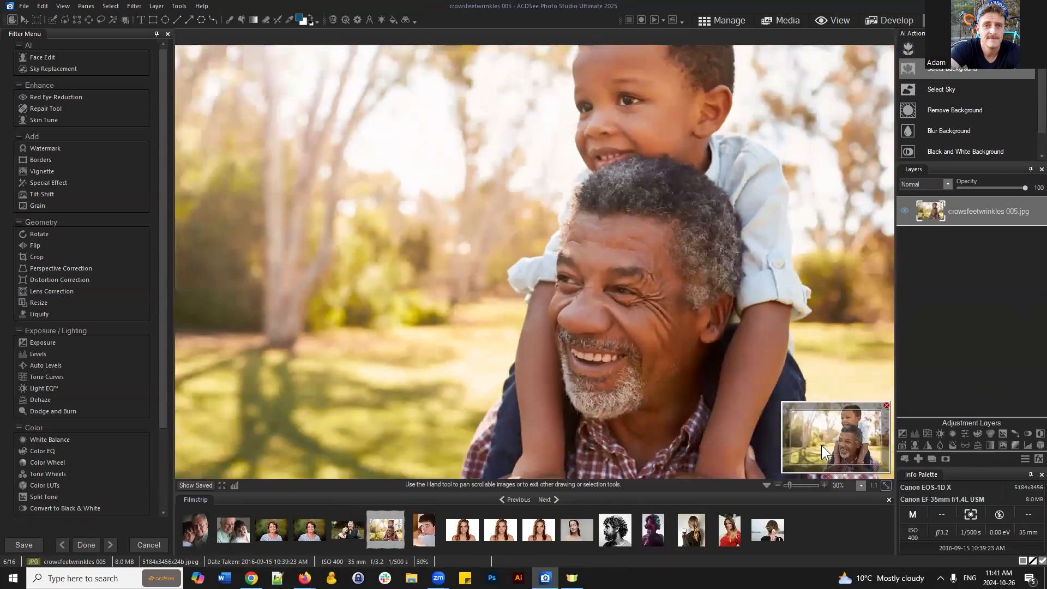
drag(821, 445, 851, 420)
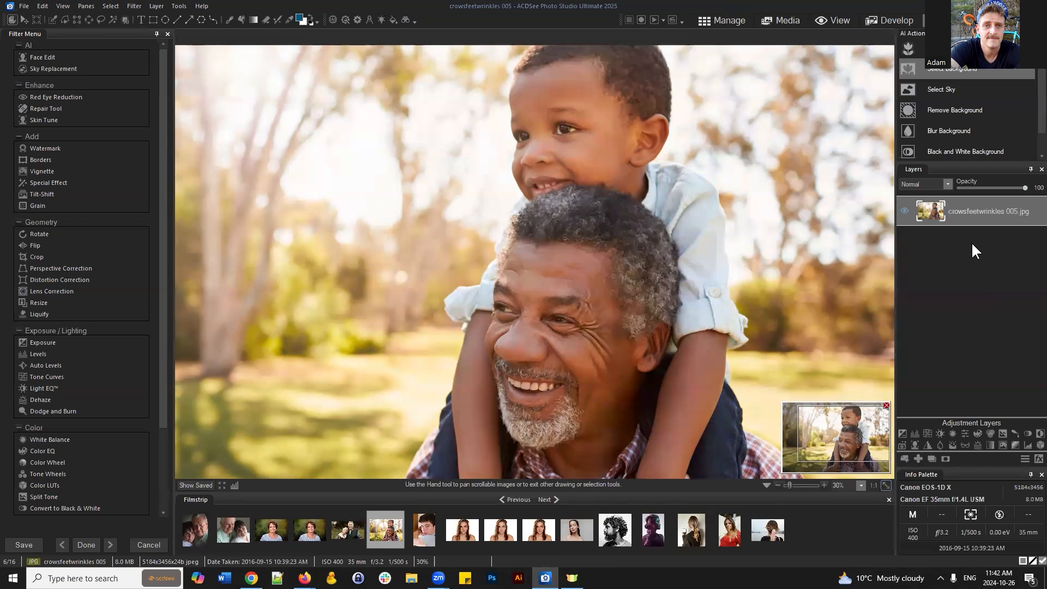
scroll(629, 351, up, 4)
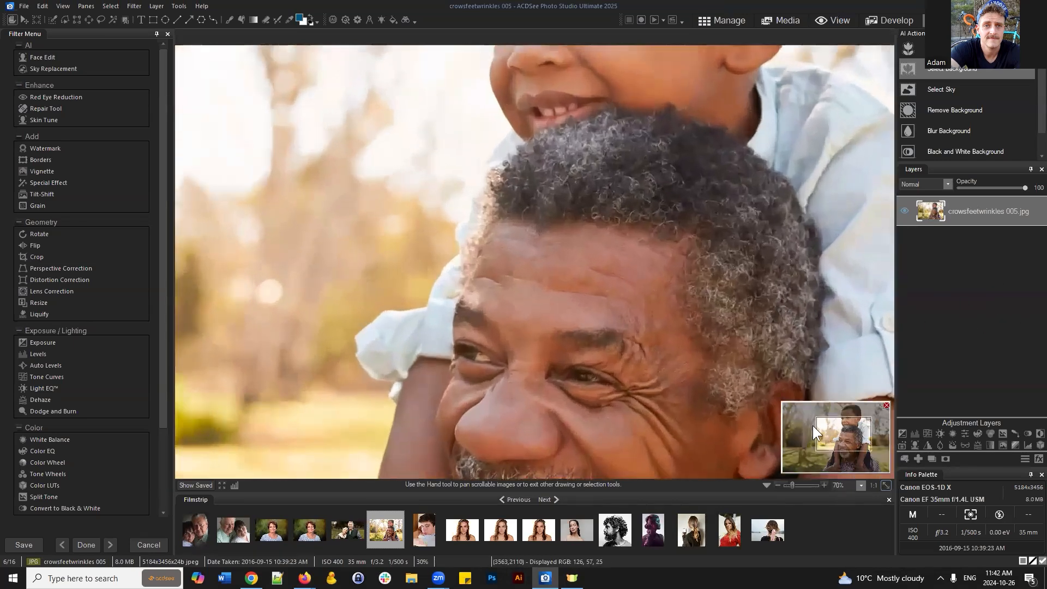
mouse_move(848, 437)
mouse_down()
mouse_move(861, 464)
mouse_move(838, 431)
mouse_move(854, 450)
mouse_up()
Duplicate the crowsfeetwrinkles 005.jpg layer and rename the lower layer "original".
click(994, 211)
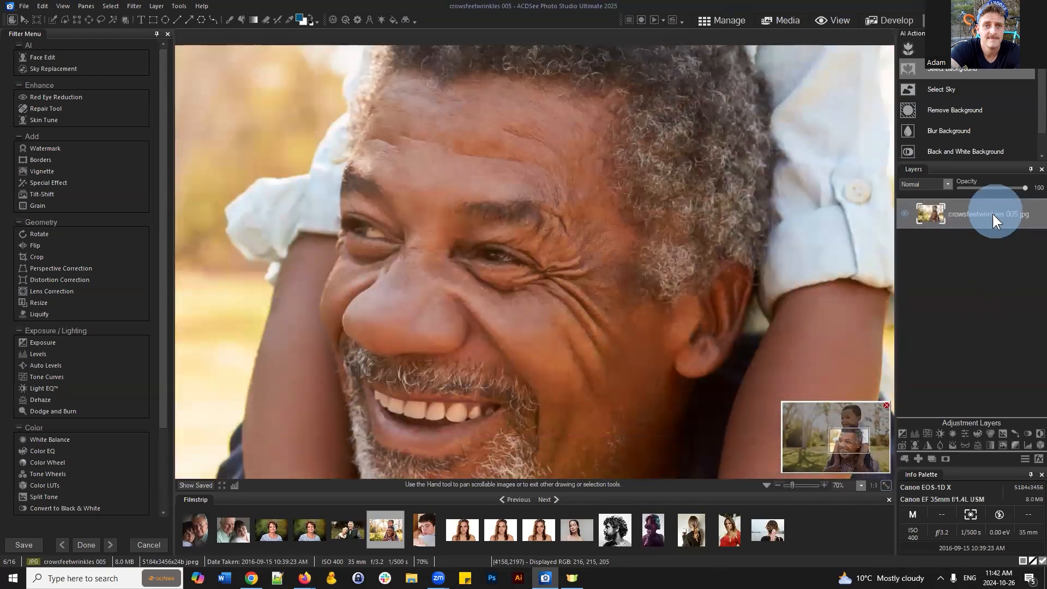
right_click(981, 212)
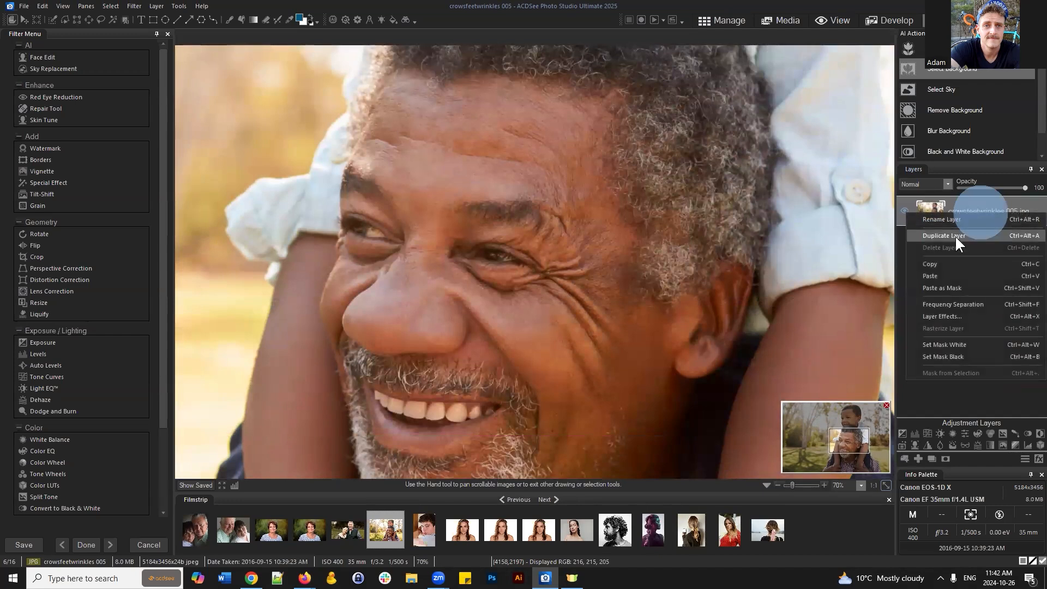
click(949, 235)
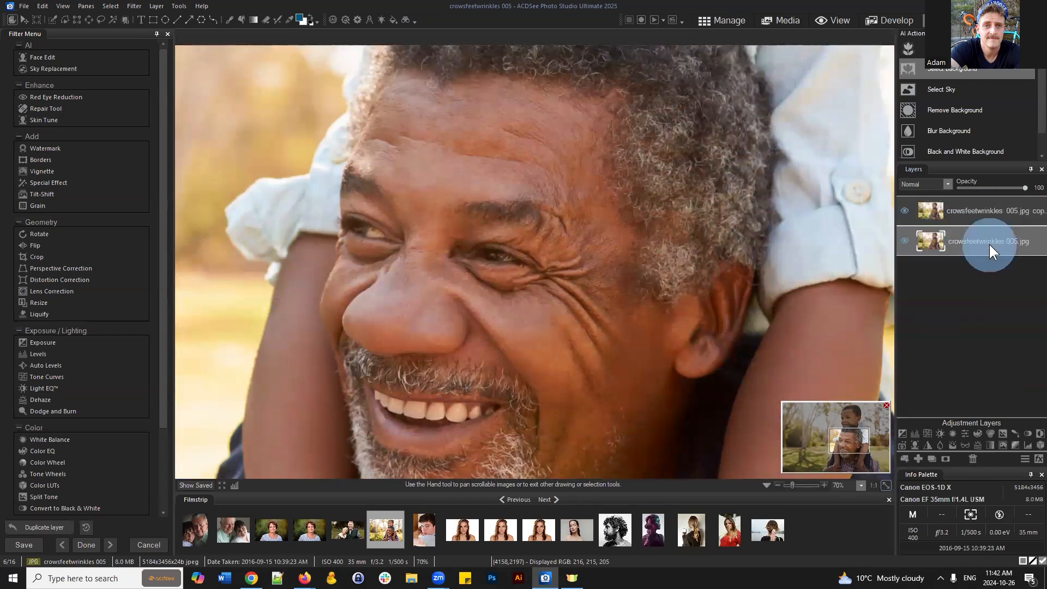
right_click(989, 242)
click(943, 253)
text(original)
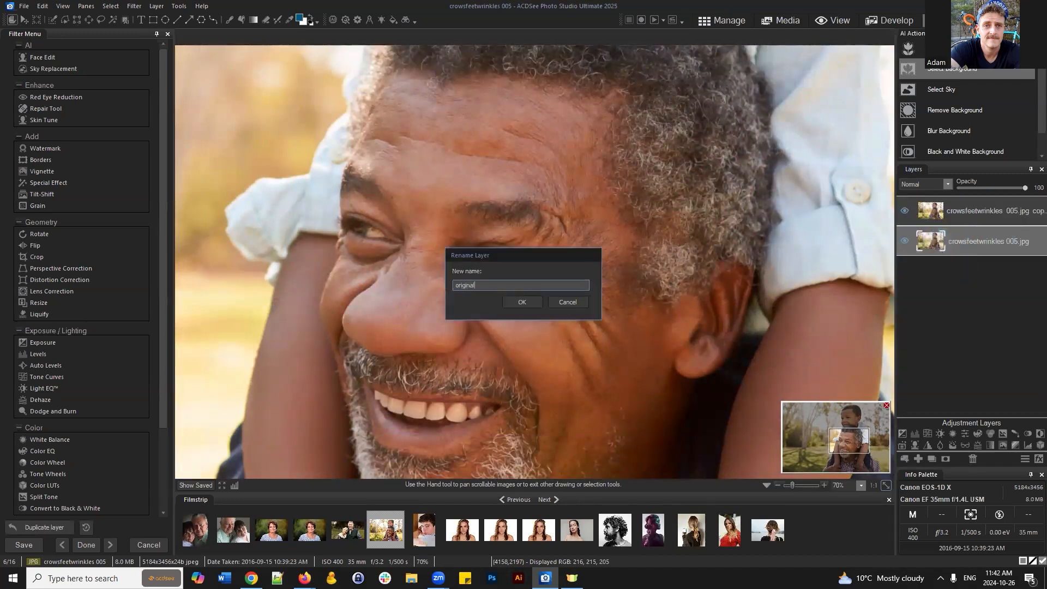
key(Return)
Apply Frequency Separation to the copied photo layer with a reduced blur radius.
click(969, 212)
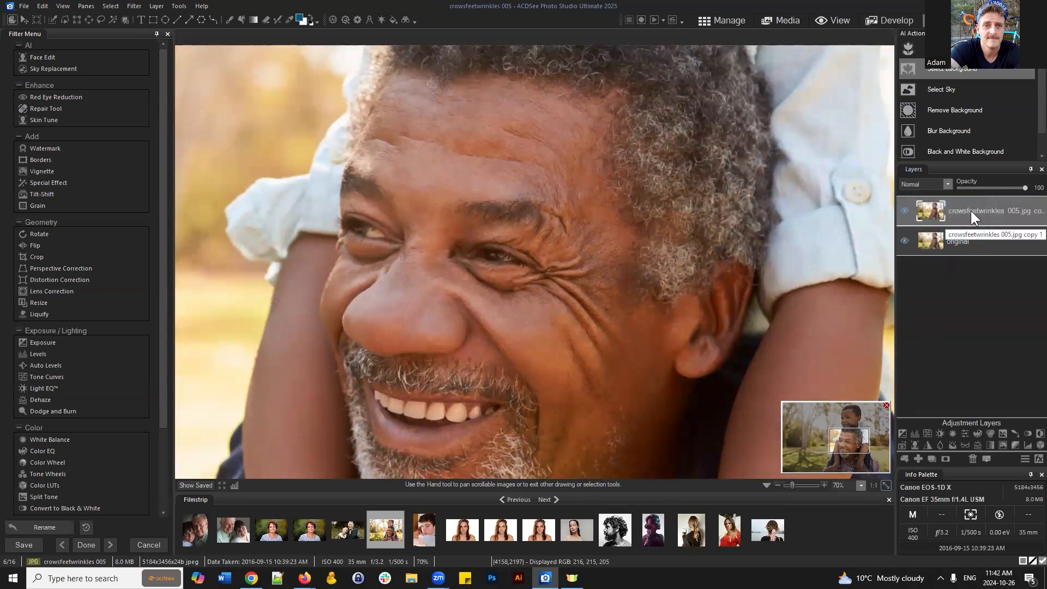
right_click(955, 206)
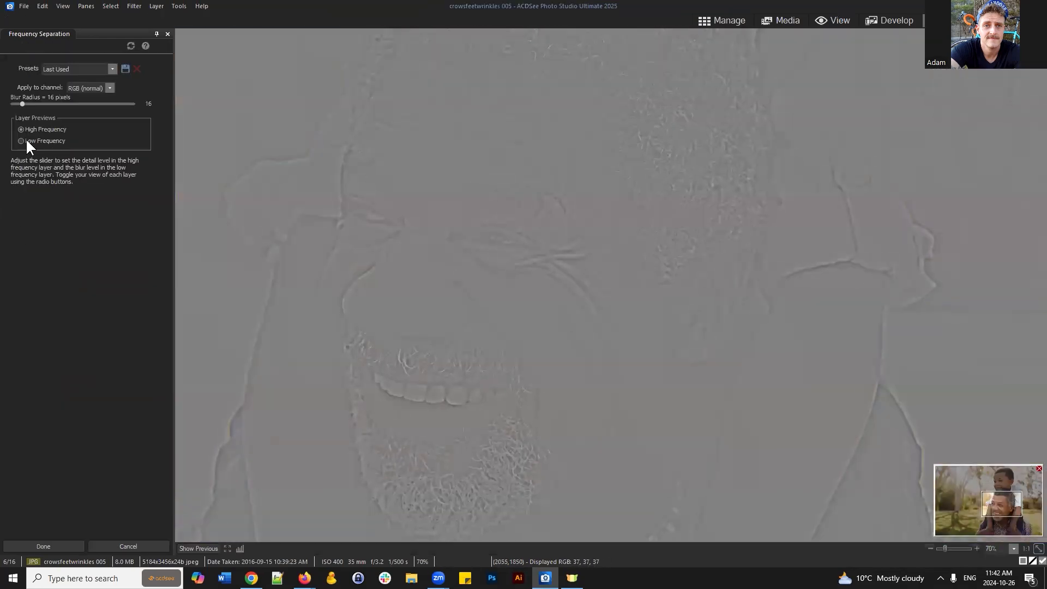
drag(22, 104, 20, 104)
click(28, 545)
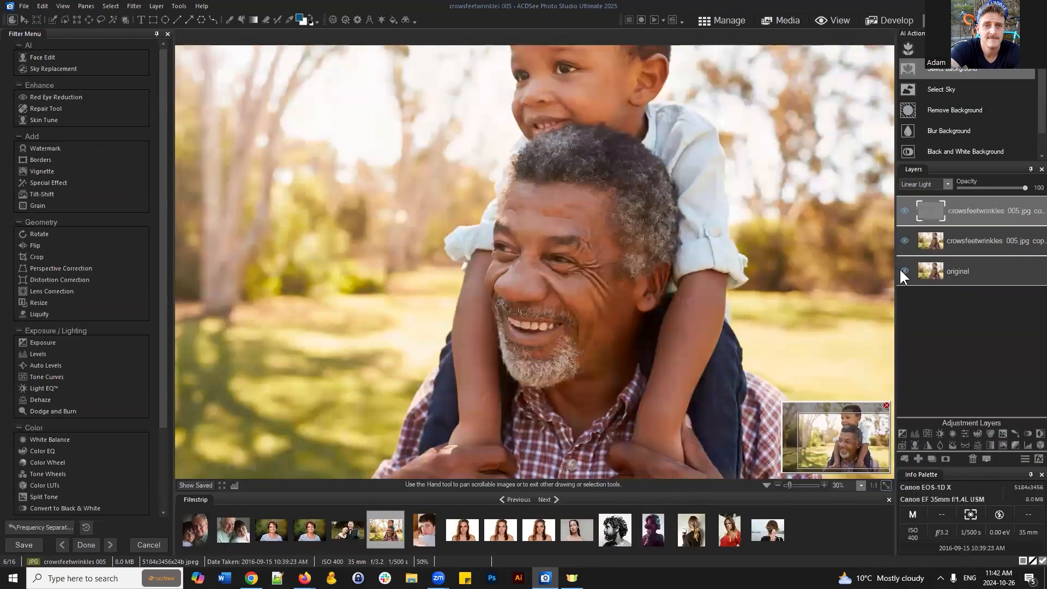
Examine the low- and high-frequency layers separately by toggling layer visibility, and compare them with the combined image.
click(904, 271)
click(904, 211)
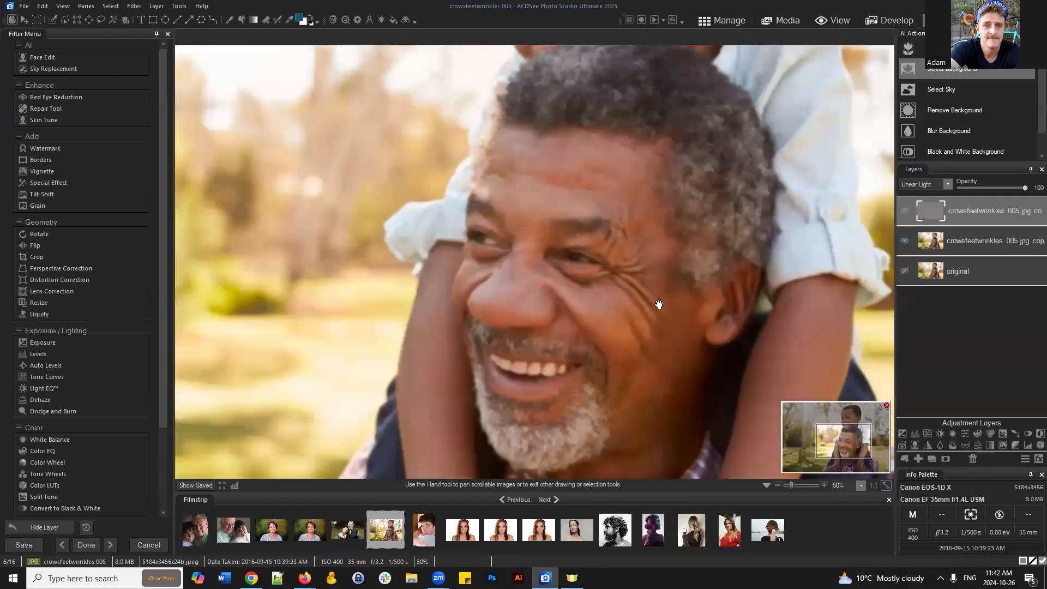
click(656, 293)
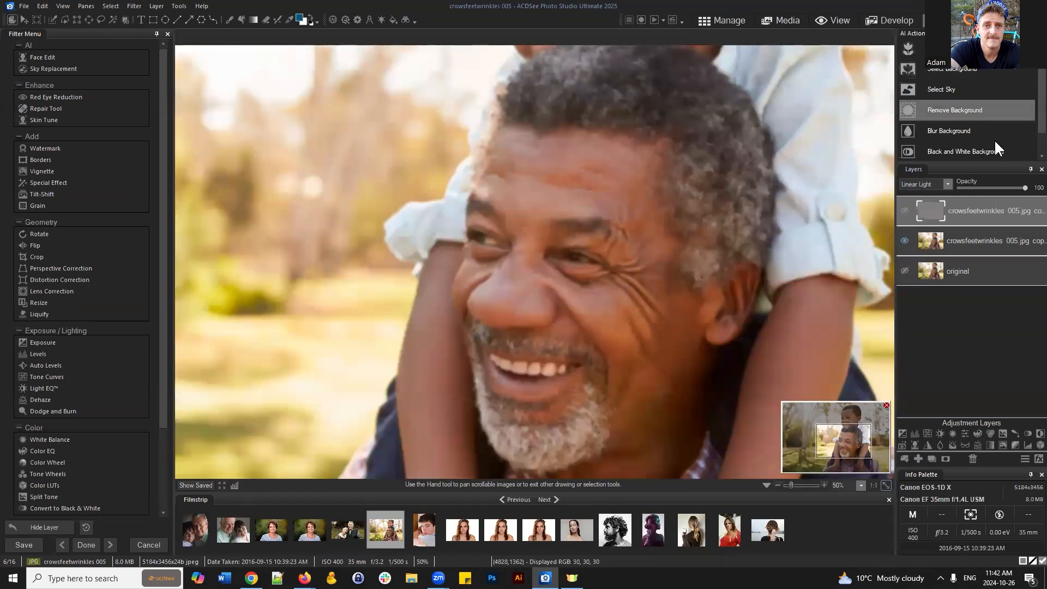
click(903, 211)
click(903, 241)
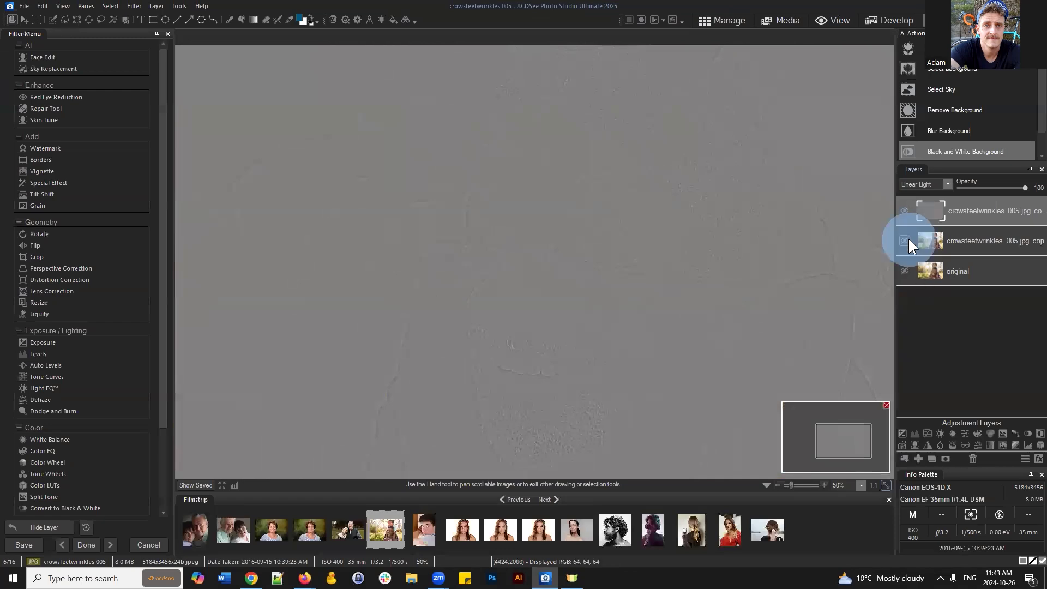
click(908, 240)
click(904, 272)
scroll(755, 362, down, 2)
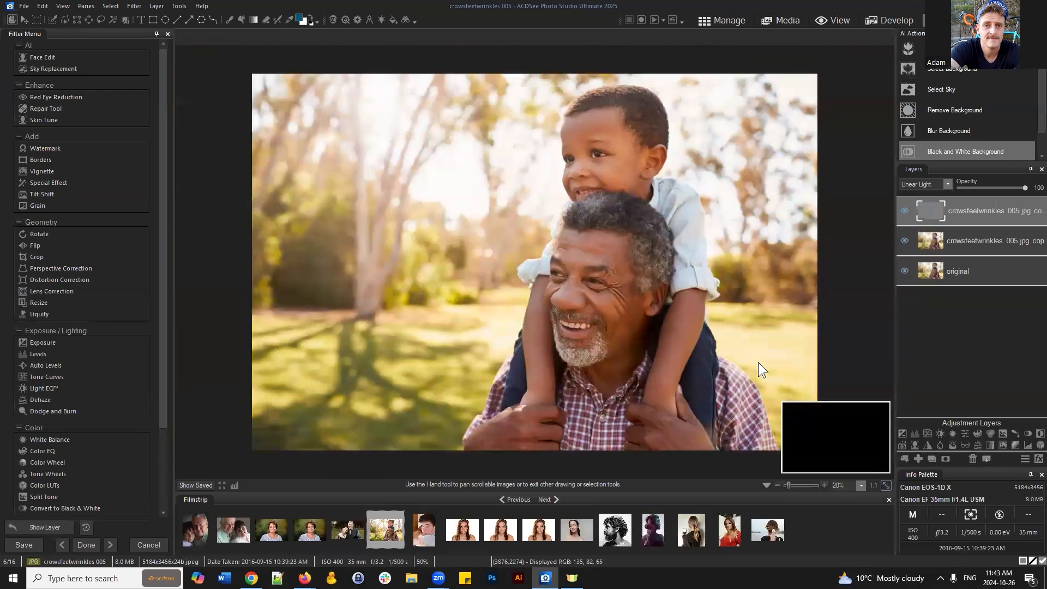
scroll(759, 362, up, 3)
mouse_move(847, 430)
mouse_down()
mouse_move(865, 444)
mouse_move(852, 449)
mouse_up()
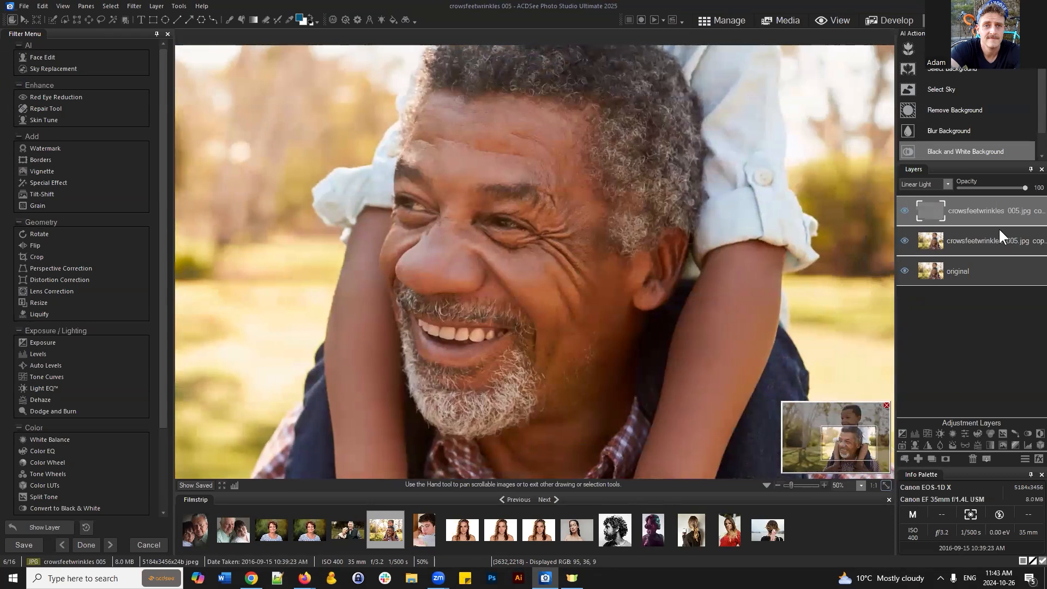
Add a Blur adjustment layer above the low-frequency copy with the high-frequency layer hidden, and invert its mask to black.
click(984, 236)
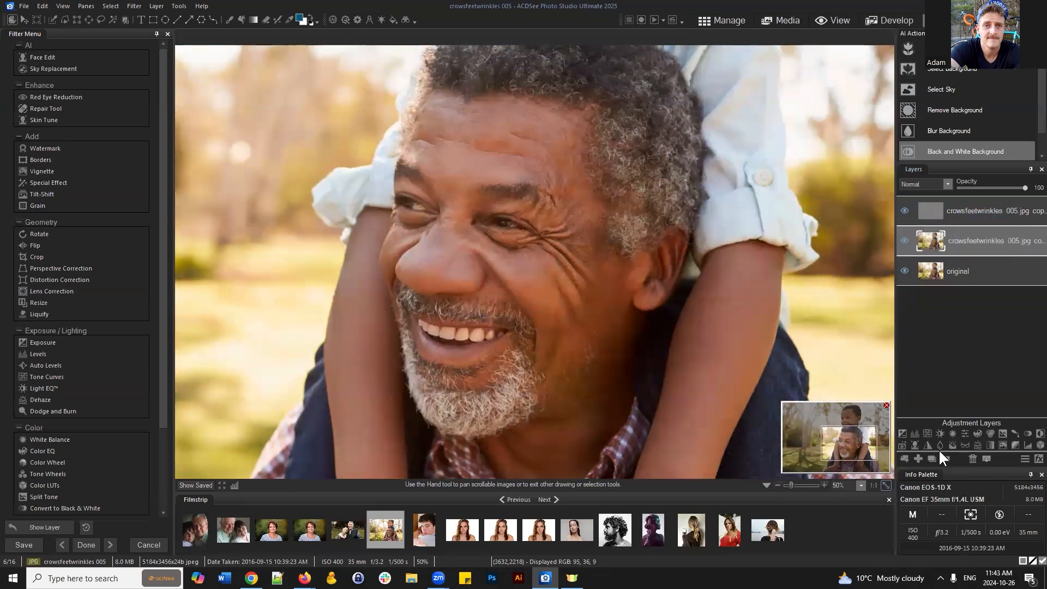
click(904, 210)
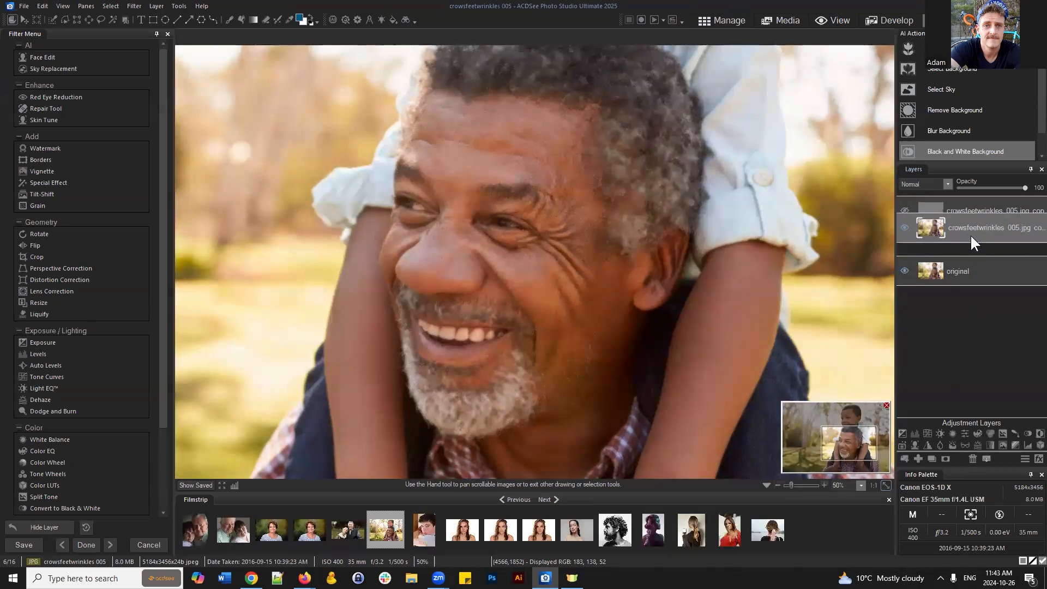
click(940, 444)
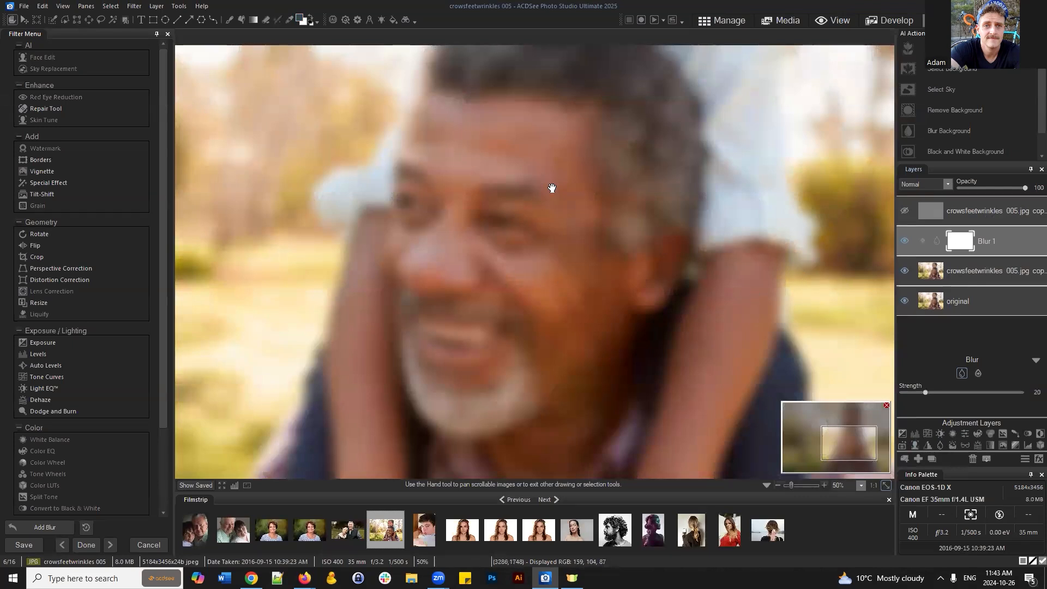
right_click(966, 245)
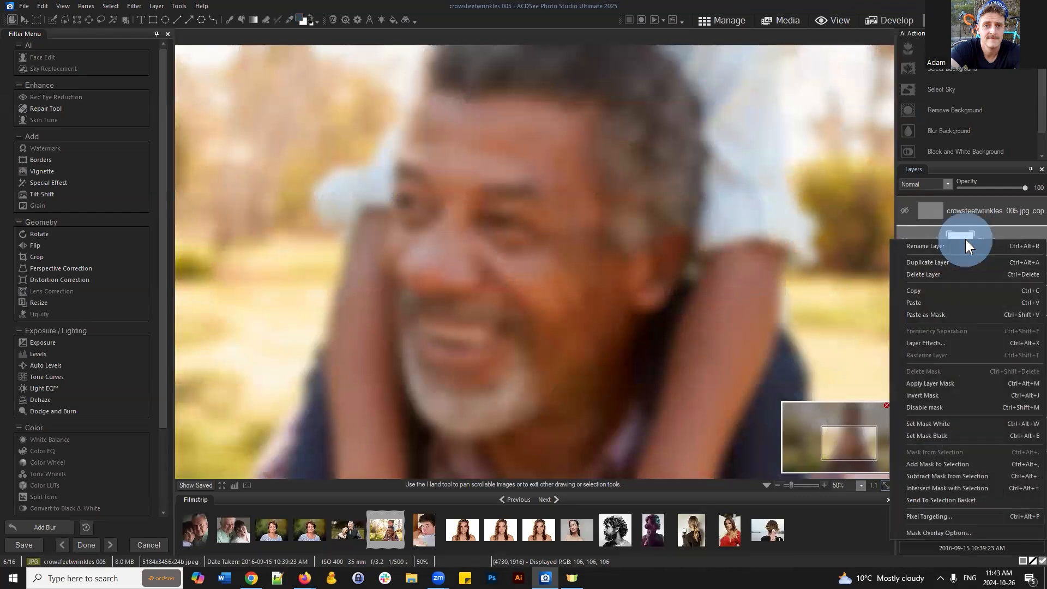
click(961, 237)
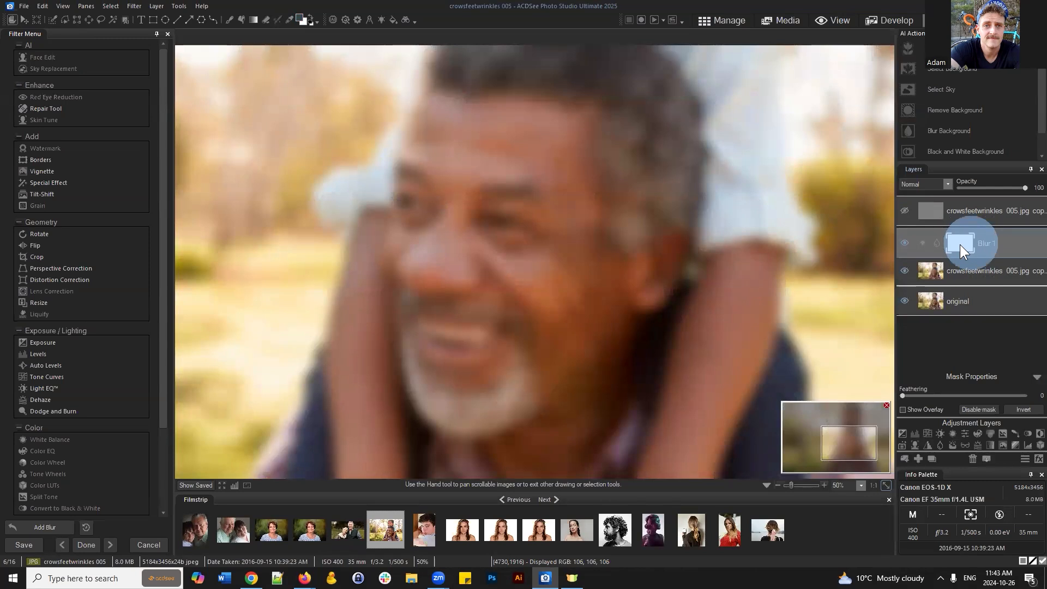
click(1024, 412)
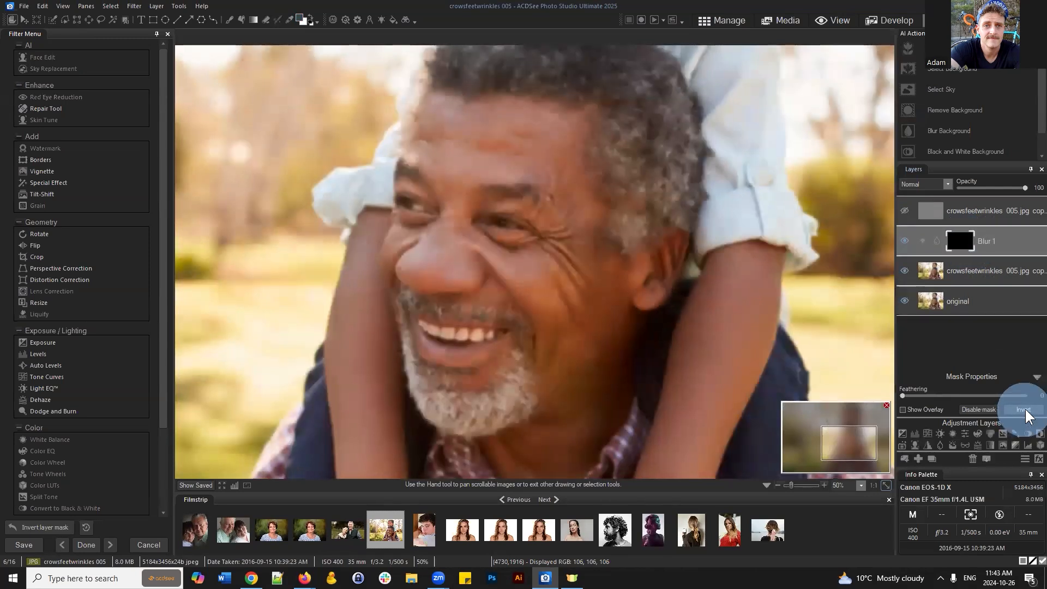
Invert the Blur 1 mask to white to preview the full blur, and invert it back to black.
click(998, 239)
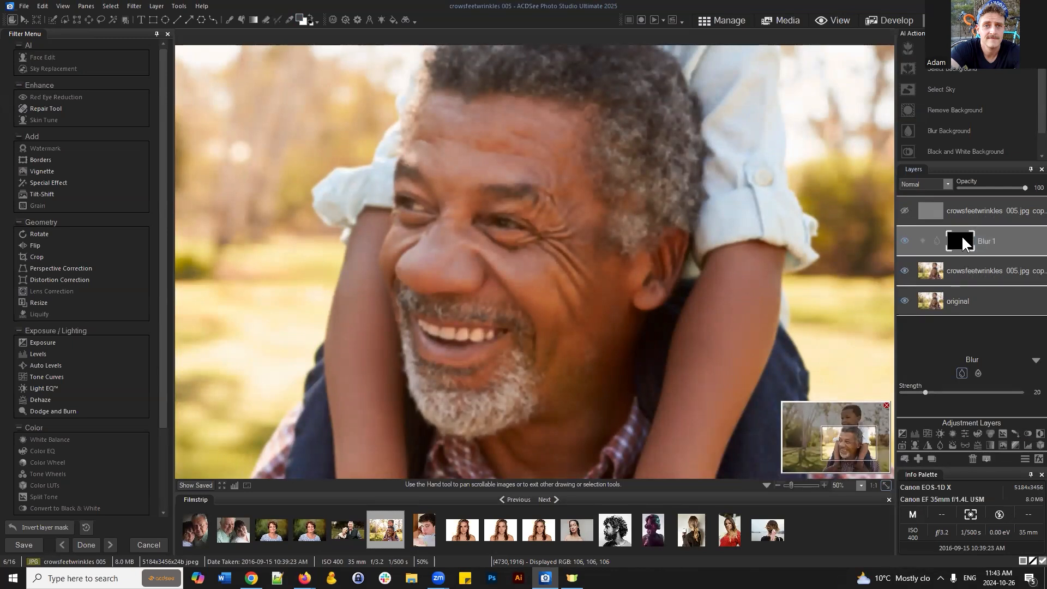
click(962, 242)
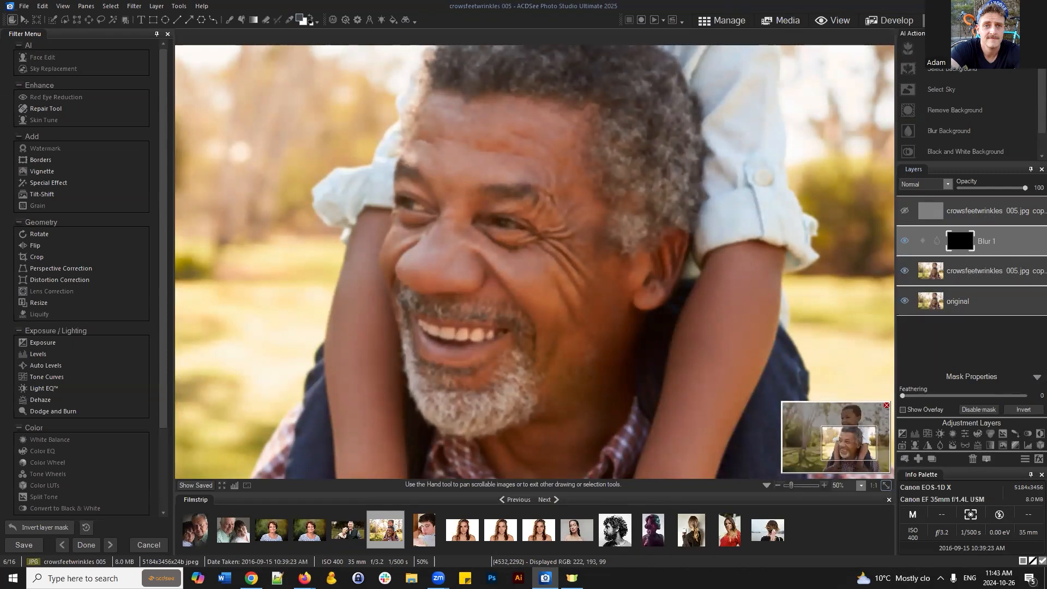
click(1024, 409)
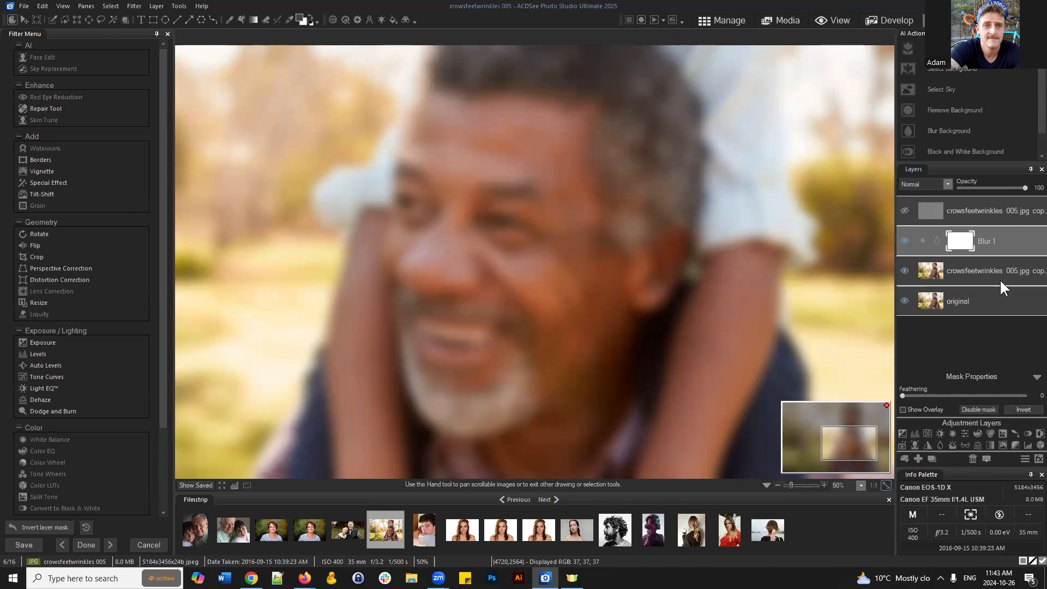
click(1009, 237)
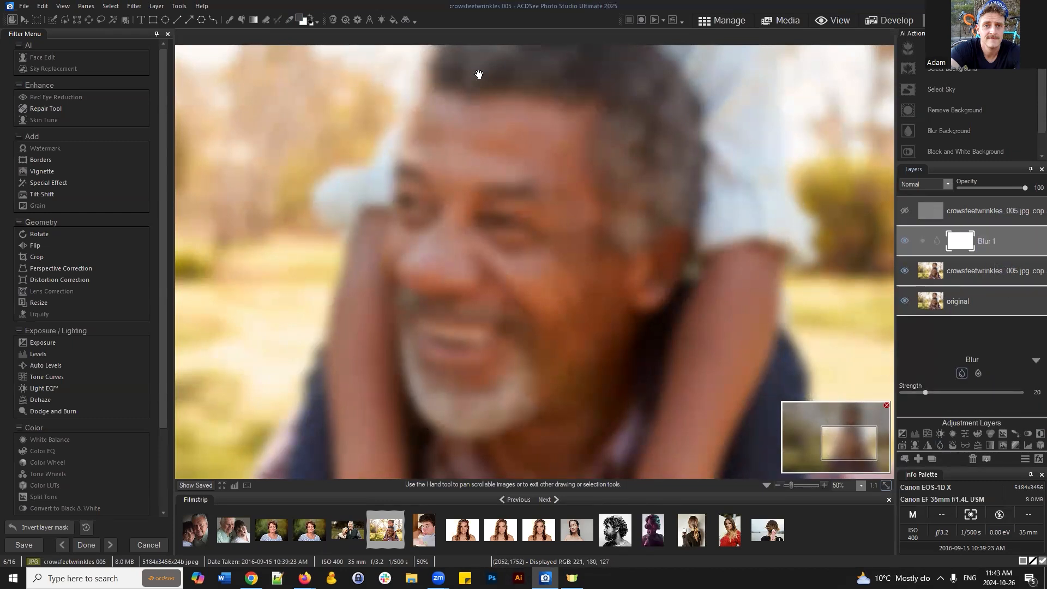
click(966, 242)
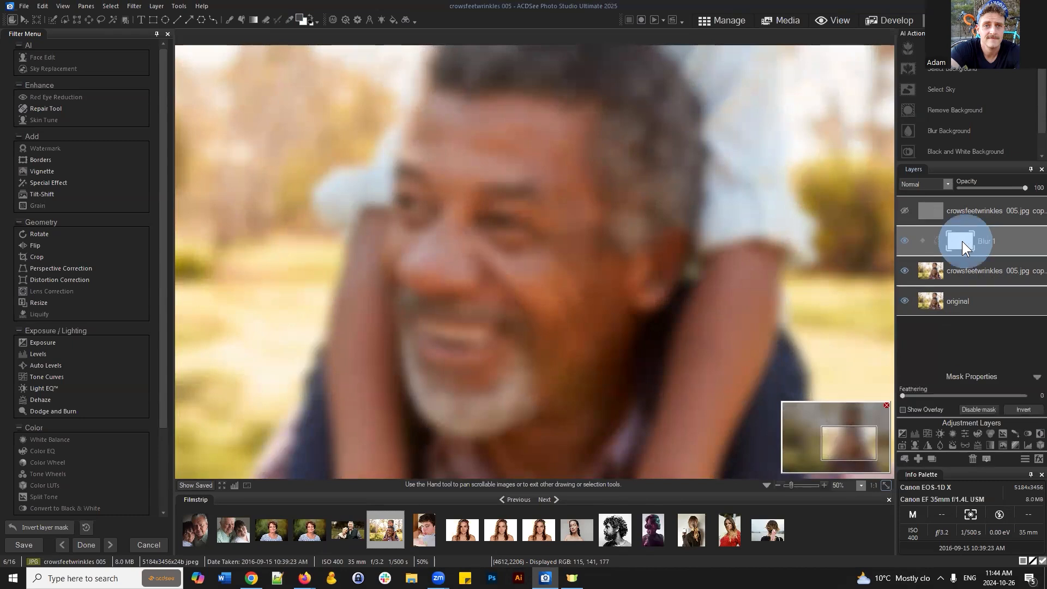
click(1013, 410)
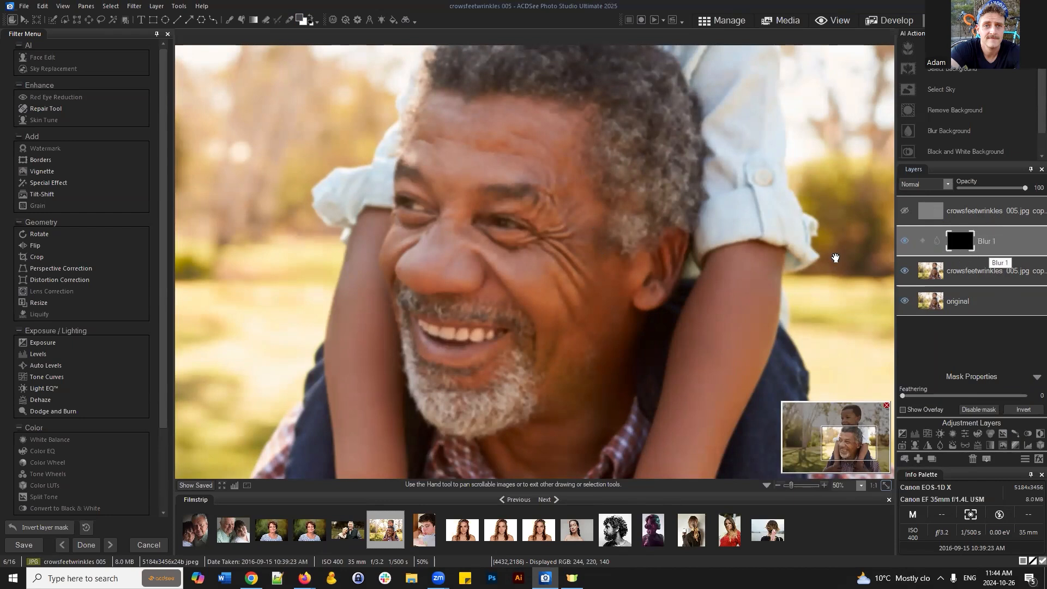
Set up the Brush for the Blur 1 mask with size 57, feathering 24 and a white foreground colour.
scroll(612, 276, up, 1)
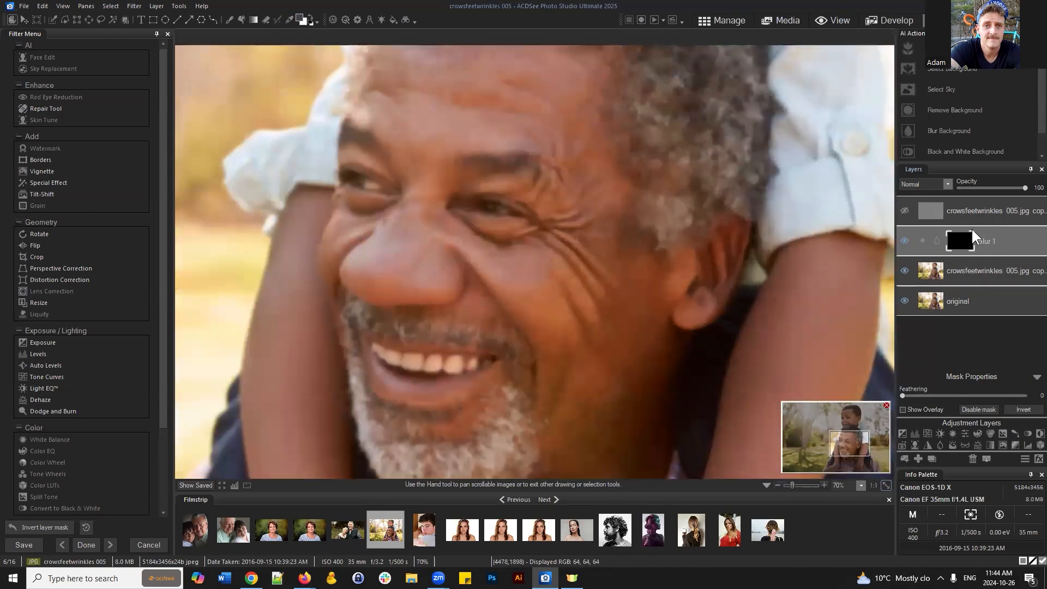
click(961, 241)
click(229, 20)
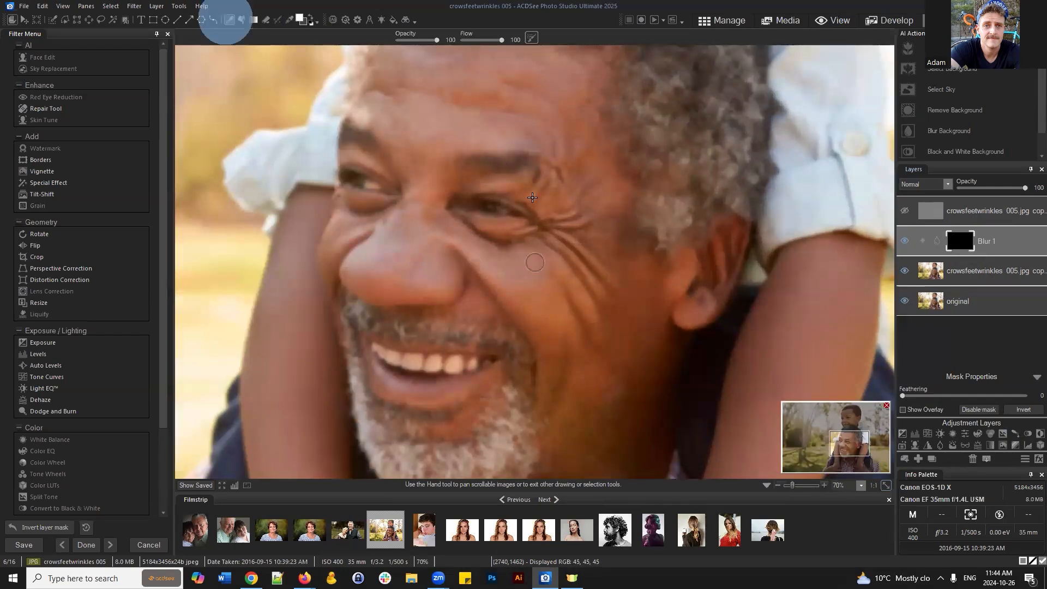
drag(334, 40, 342, 40)
drag(275, 40, 271, 39)
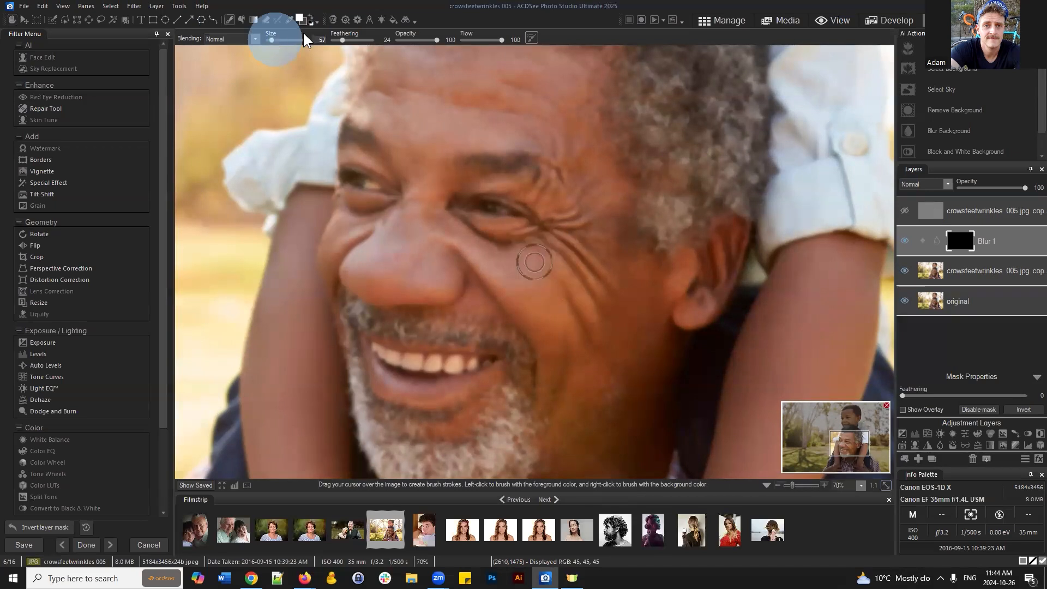
click(310, 20)
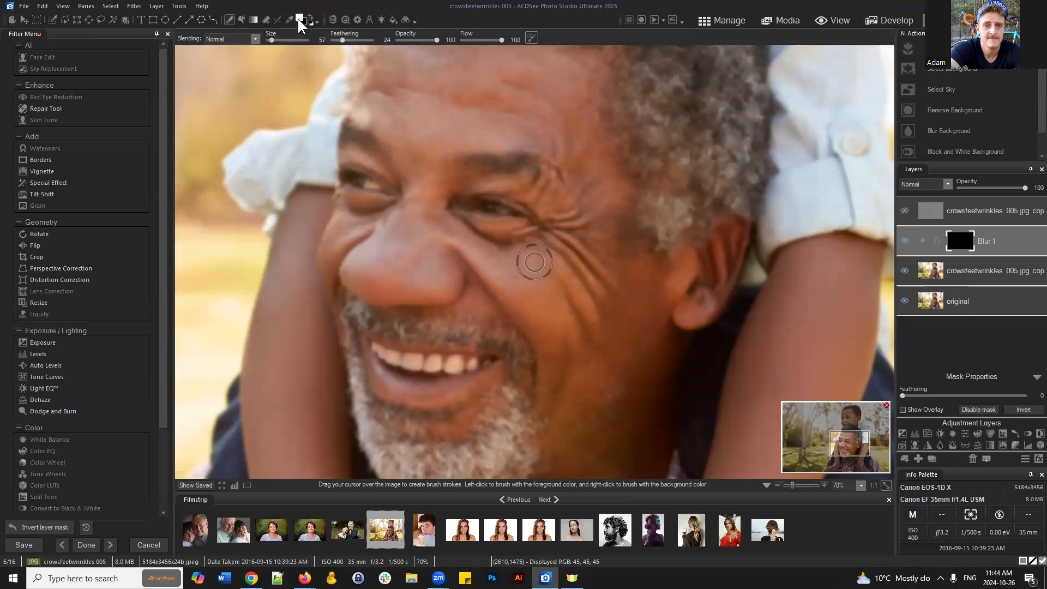
Try painting the blur over the eye and cheek wrinkles at full opacity, enlarging the brush to 178, and undo the strokes.
drag(574, 287, 575, 318)
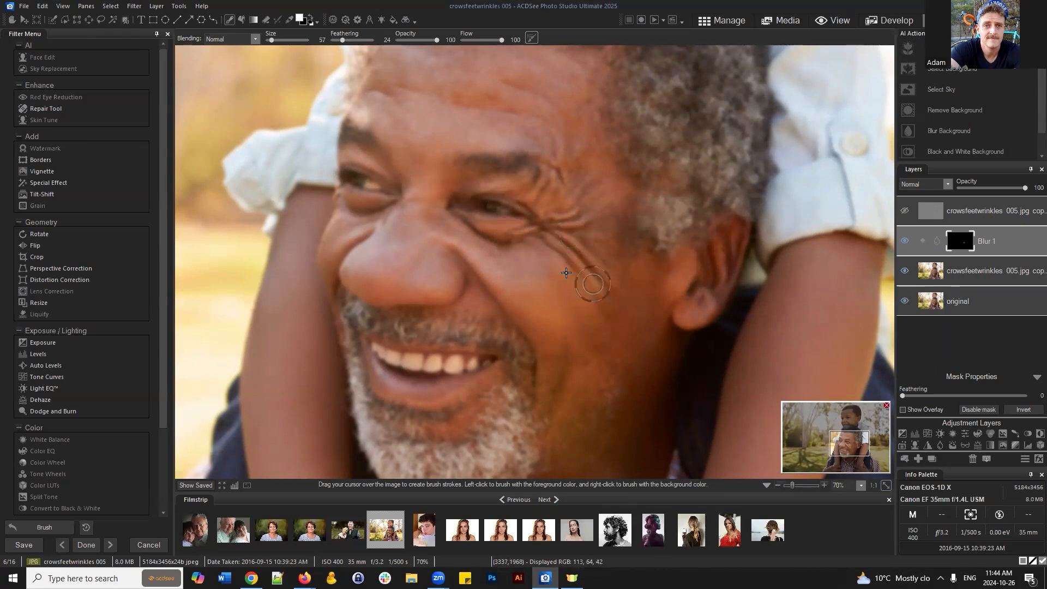
mouse_move(554, 264)
mouse_down()
mouse_move(592, 306)
mouse_move(599, 270)
mouse_move(582, 250)
mouse_move(598, 248)
mouse_move(591, 198)
mouse_move(586, 186)
mouse_move(559, 185)
mouse_move(553, 154)
mouse_up()
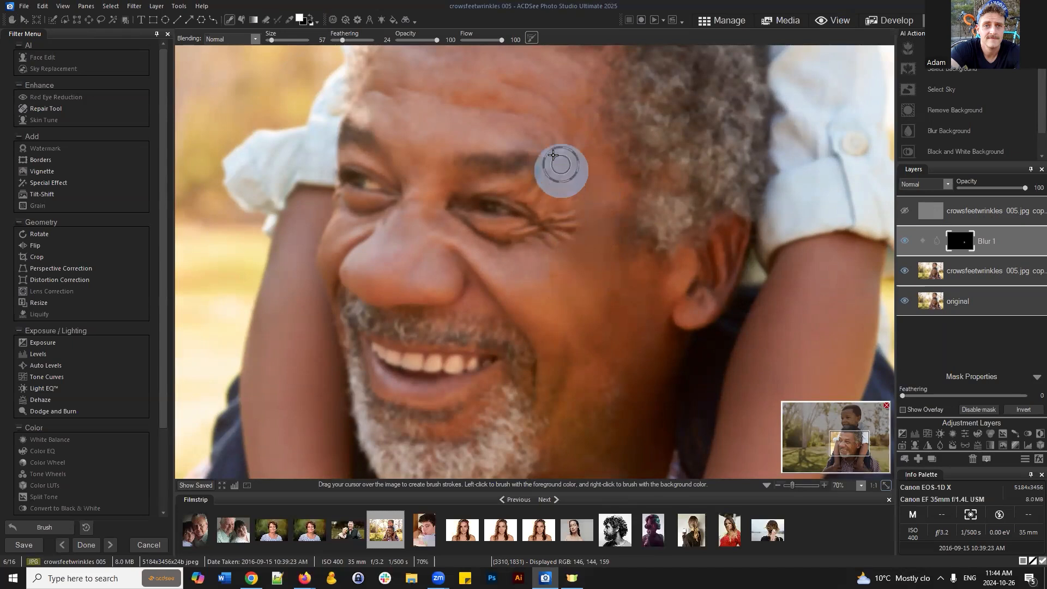
drag(564, 273, 556, 263)
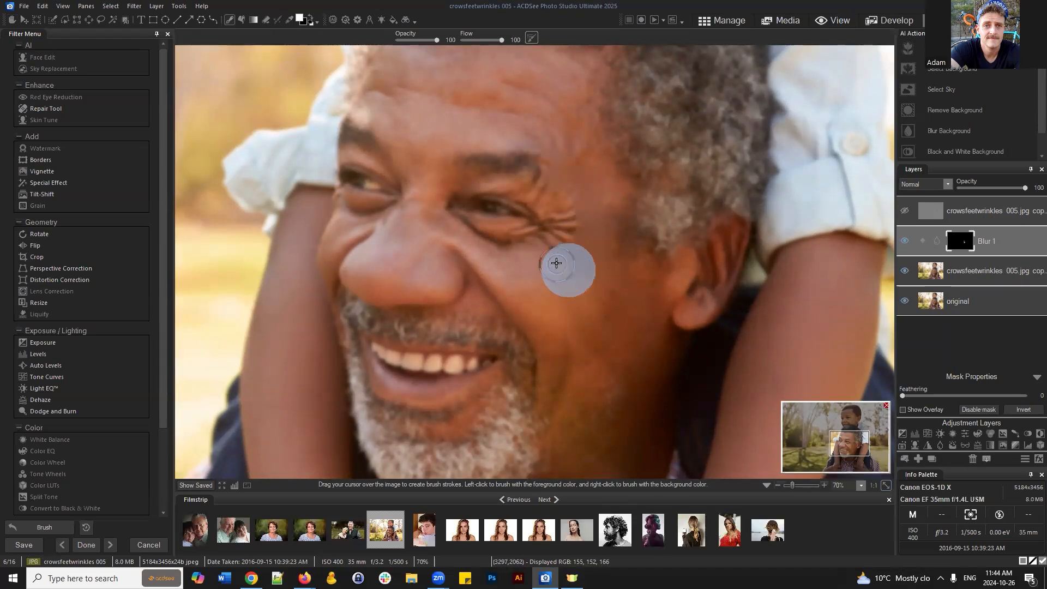
click(557, 263)
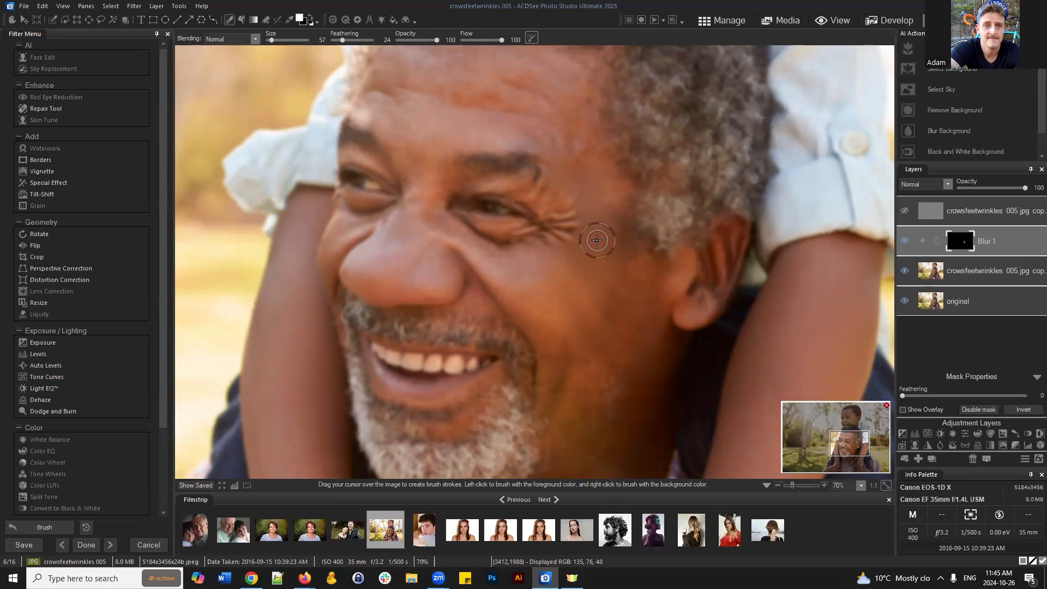
scroll(596, 240, up, 5)
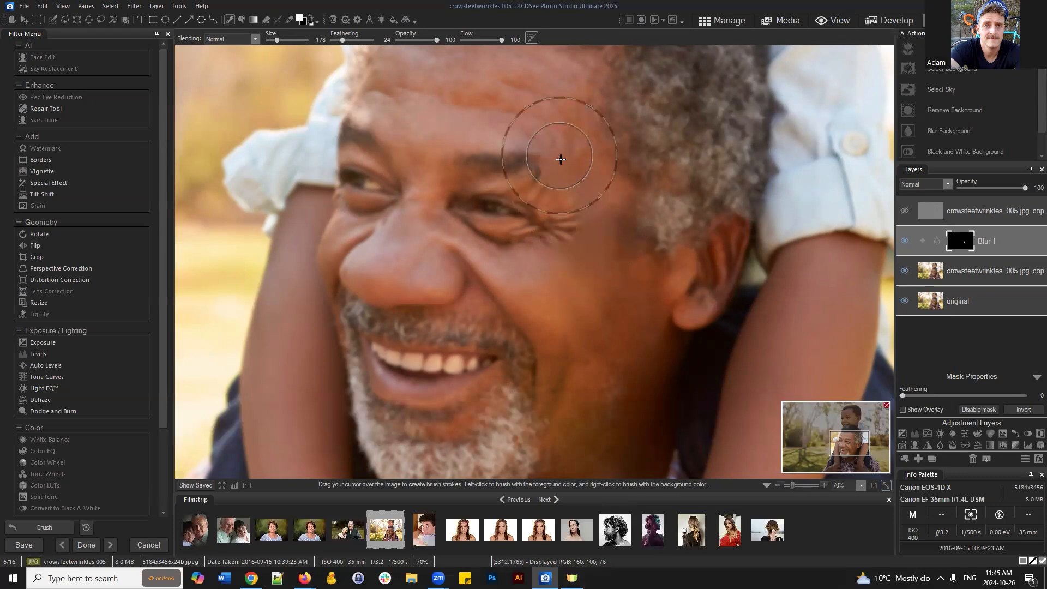
click(565, 153)
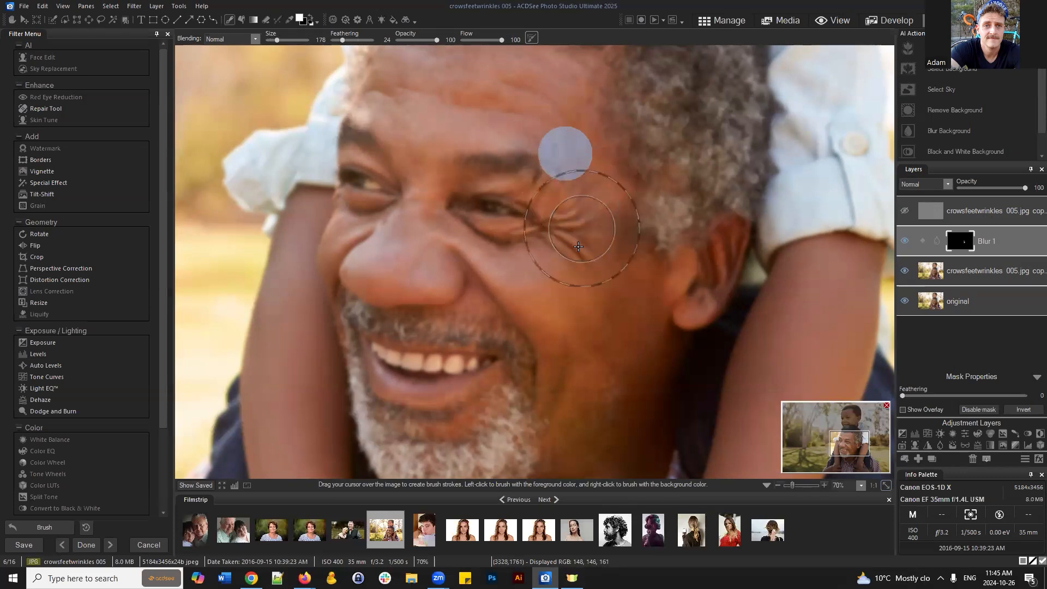
key(ctrl+z)
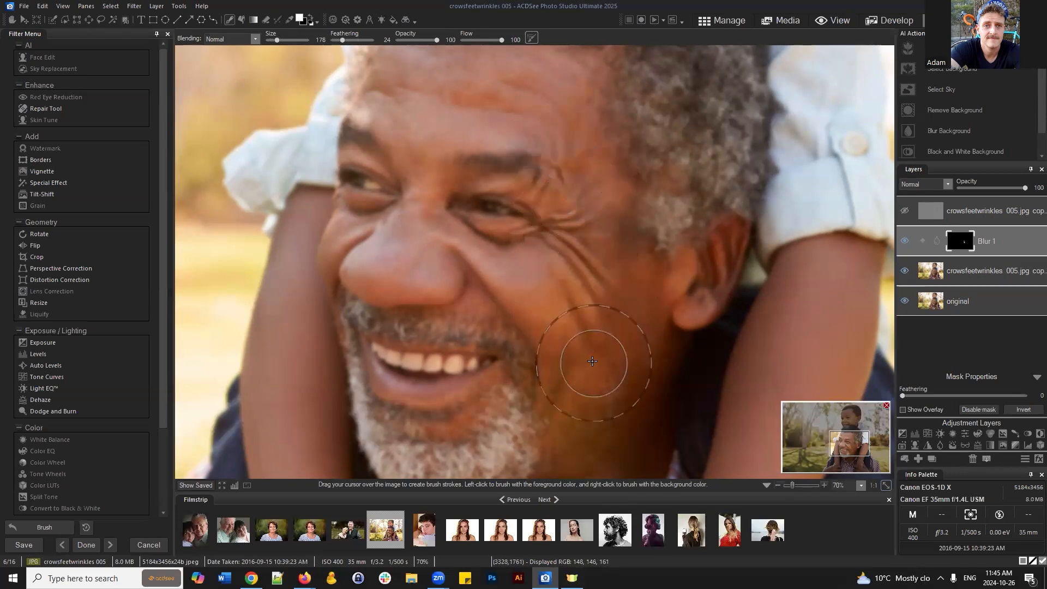
Brush the blur over the wrinkles beside the man's eye and upper cheek at 58 opacity and size 57.
click(428, 40)
drag(423, 39, 420, 41)
scroll(602, 284, up, 1)
scroll(622, 297, down, 5)
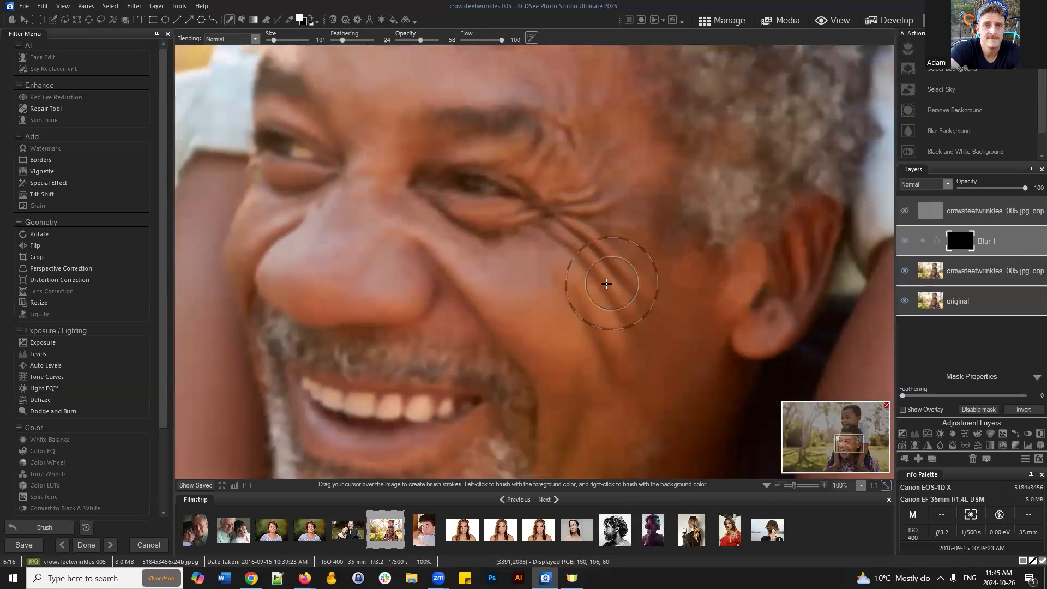
scroll(589, 289, down, 3)
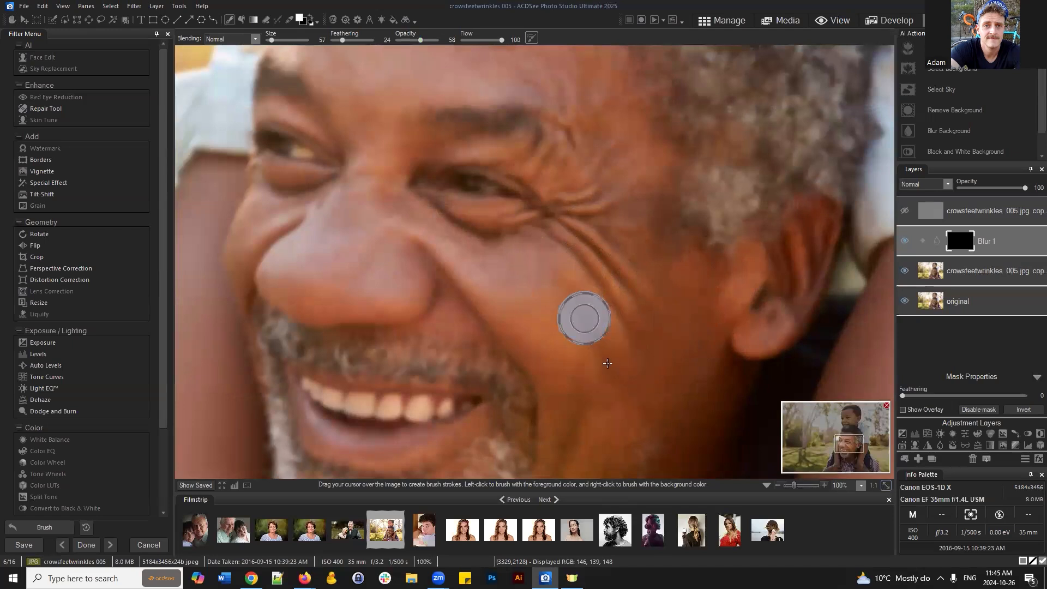
mouse_move(557, 241)
mouse_down()
mouse_move(604, 273)
mouse_move(624, 307)
mouse_up()
mouse_move(589, 222)
mouse_down()
mouse_move(637, 254)
mouse_move(606, 200)
mouse_up()
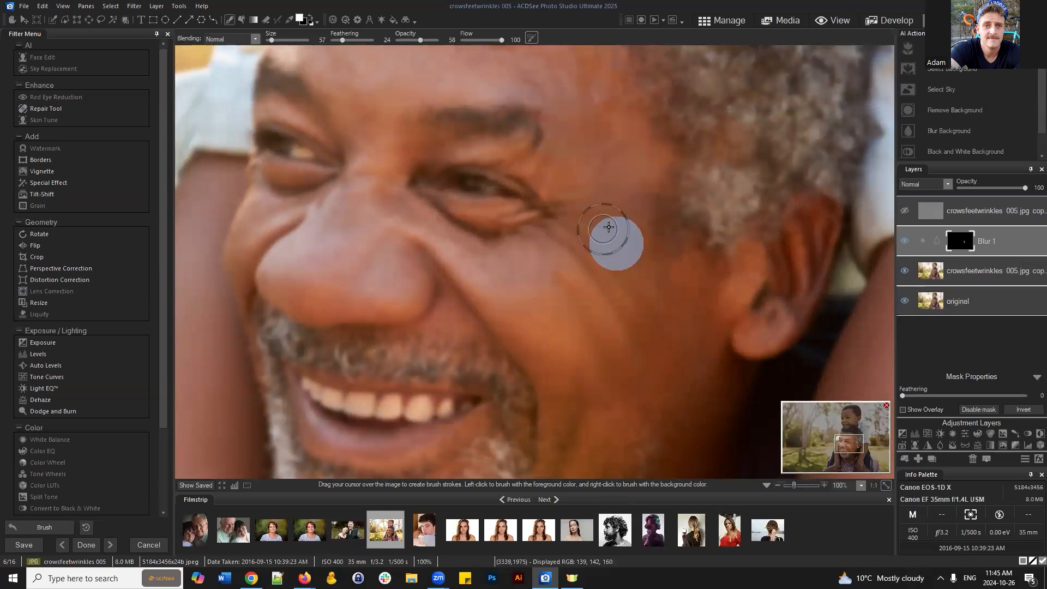
scroll(669, 284, down, 3)
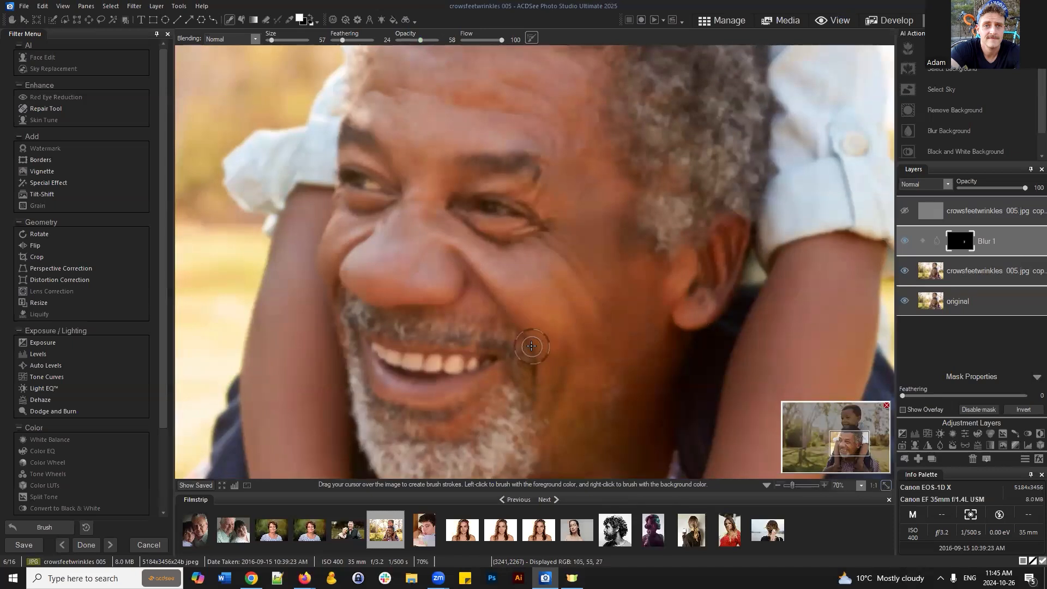
Examine the blurred skin around the man's eyes and cheek.
scroll(504, 276, up, 1)
scroll(473, 241, down, 4)
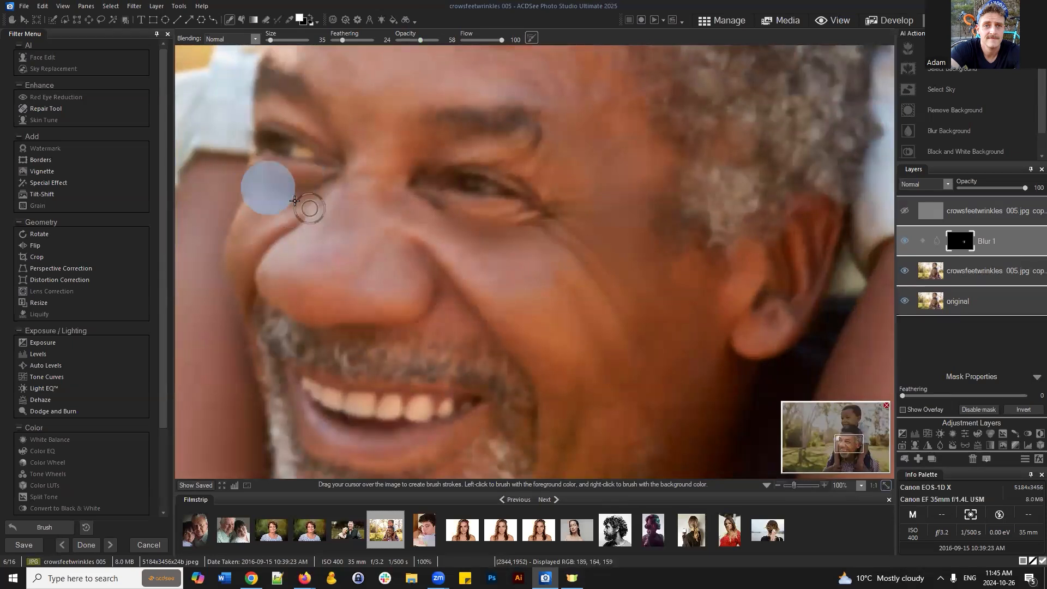
scroll(285, 196, up, 5)
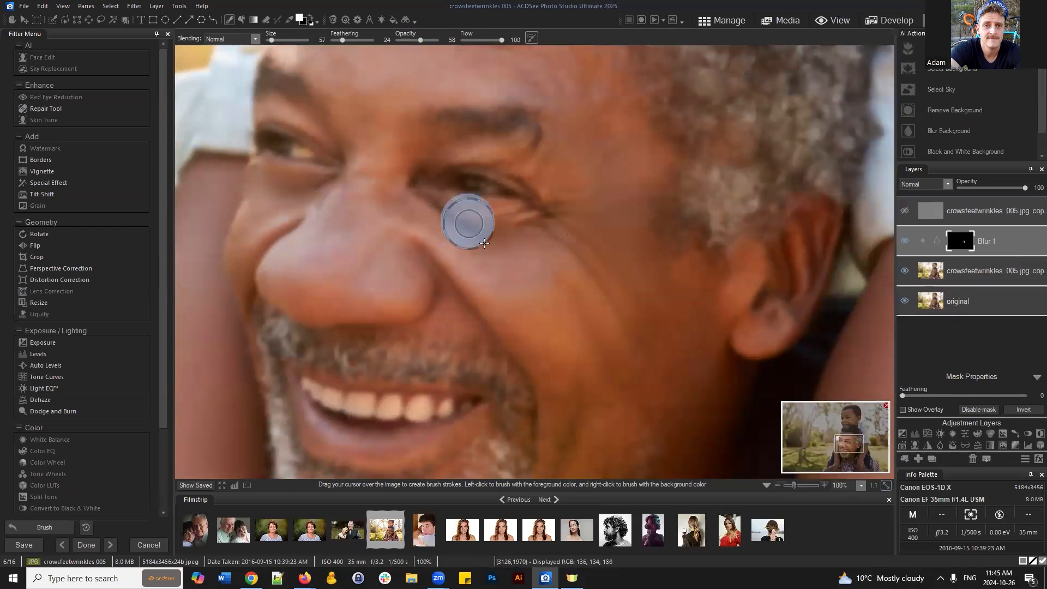
scroll(560, 286, down, 2)
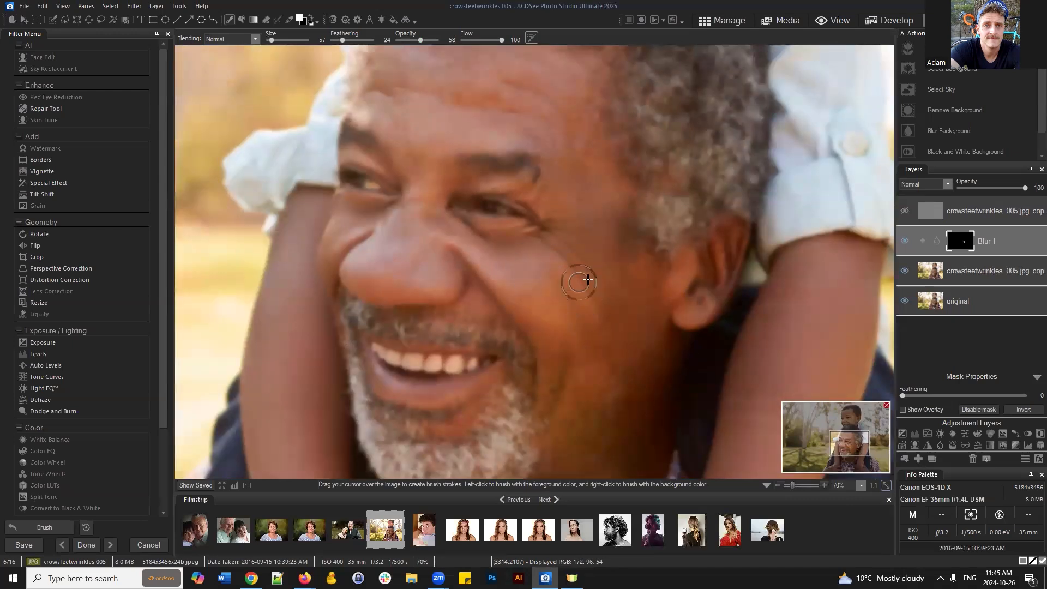
scroll(565, 276, down, 2)
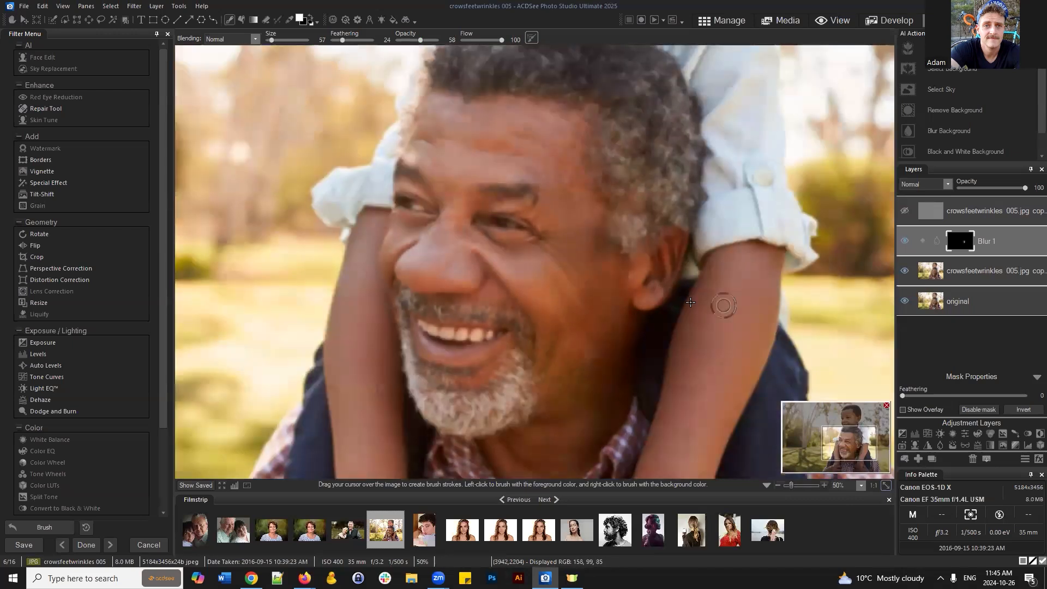
scroll(84, 269, down, 4)
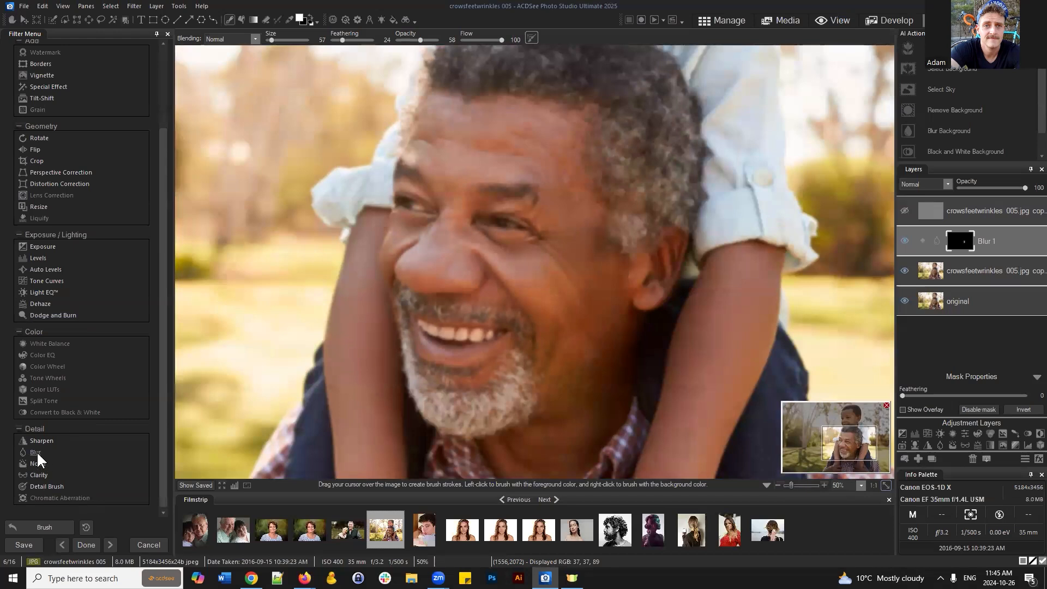
Rename the image copy layer directly below Blur 1 as low pass.
right_click(976, 271)
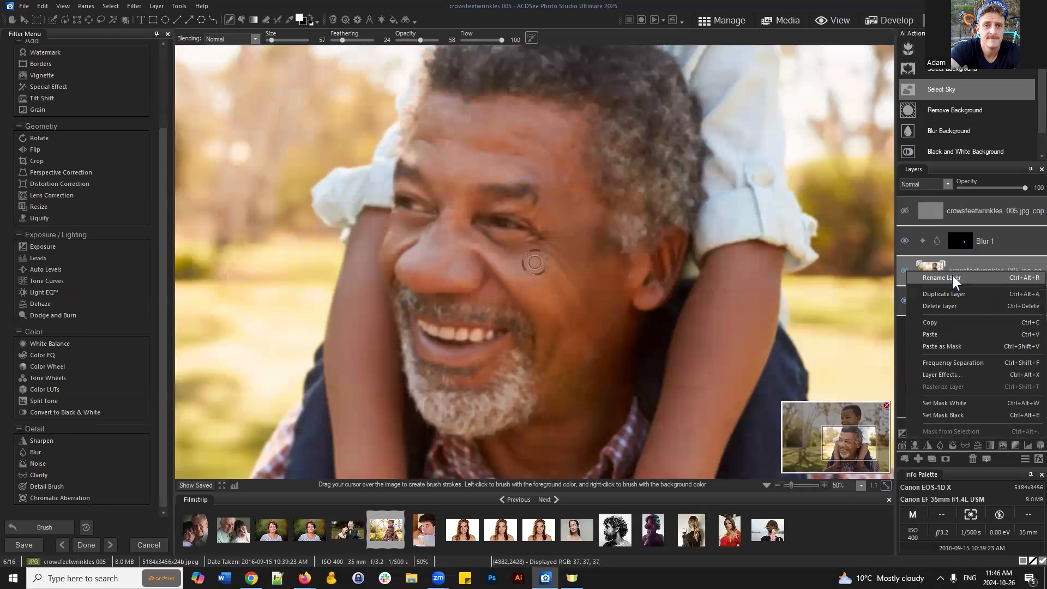
click(952, 278)
text(low pass)
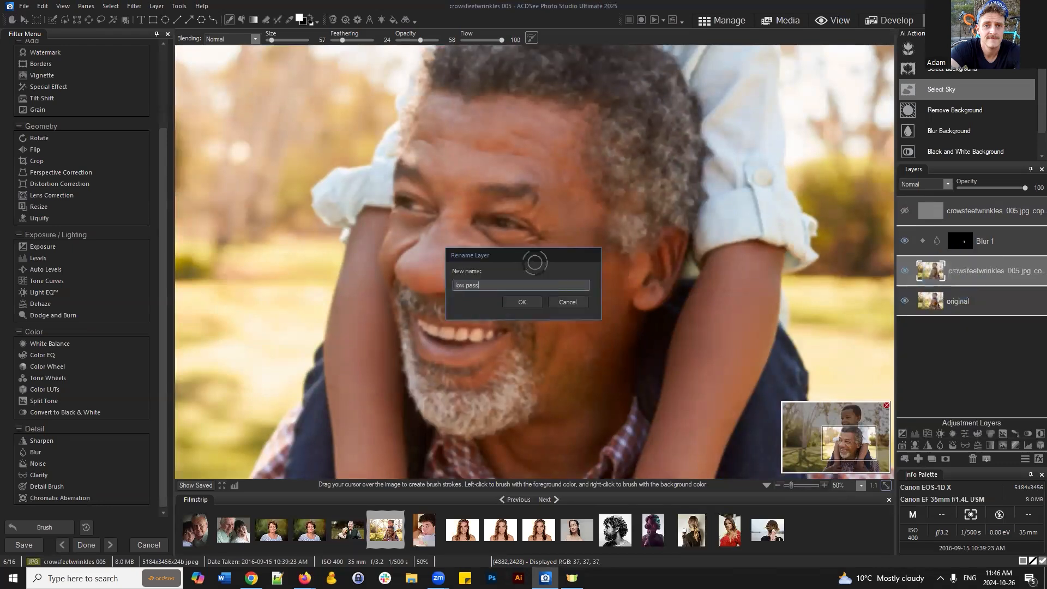
key(Return)
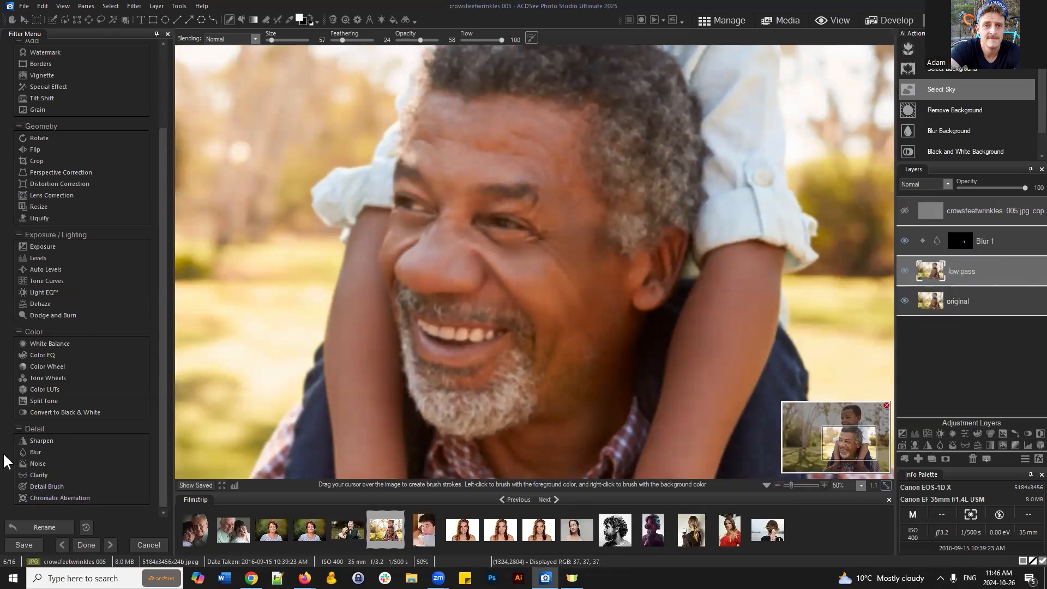
Rename the grey detail layer above Blur 1 as high pass.
right_click(991, 215)
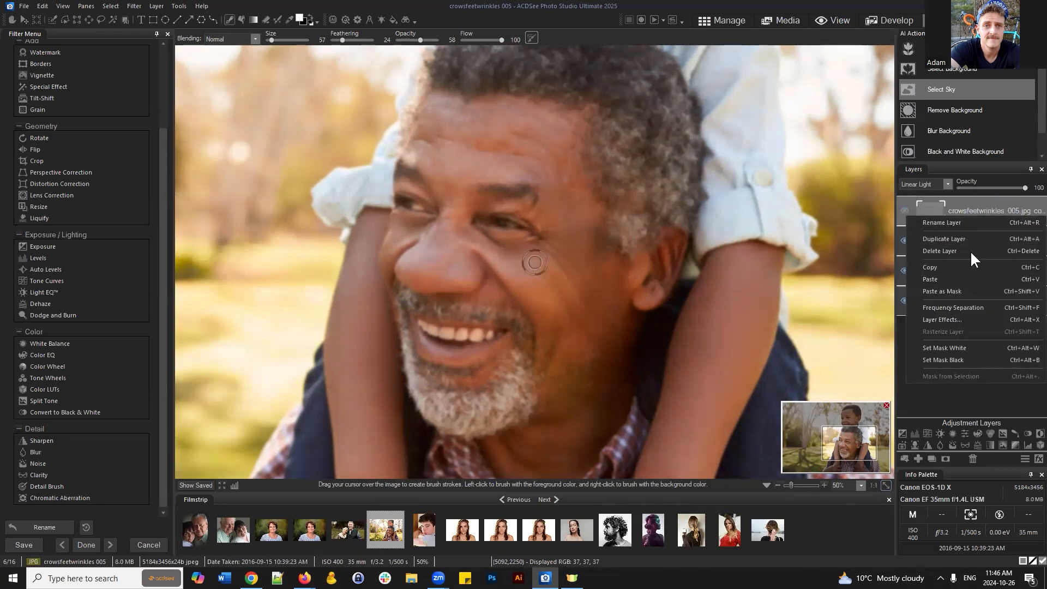
click(947, 223)
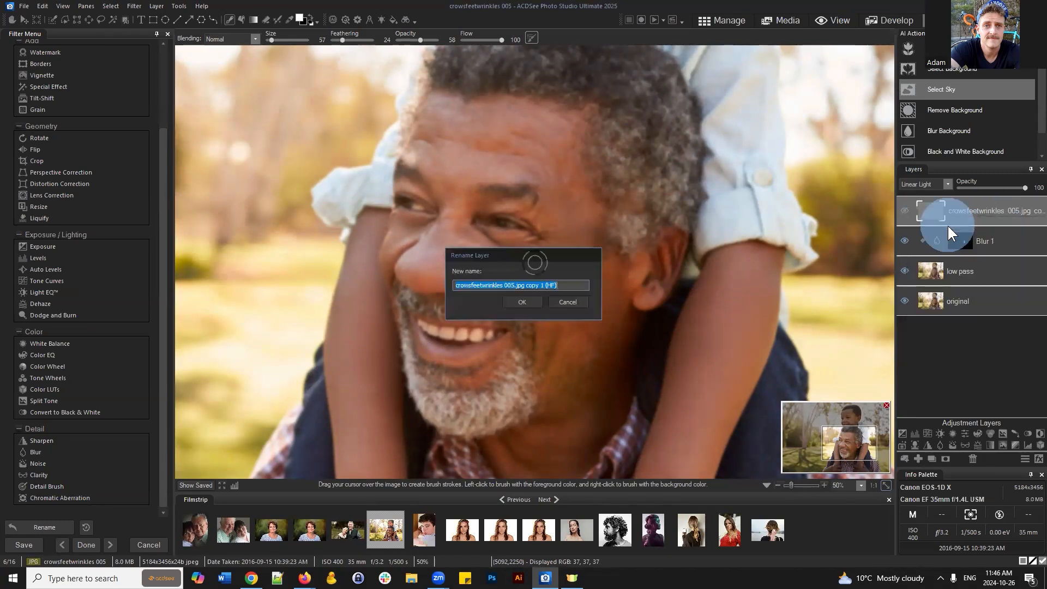
text(high pass)
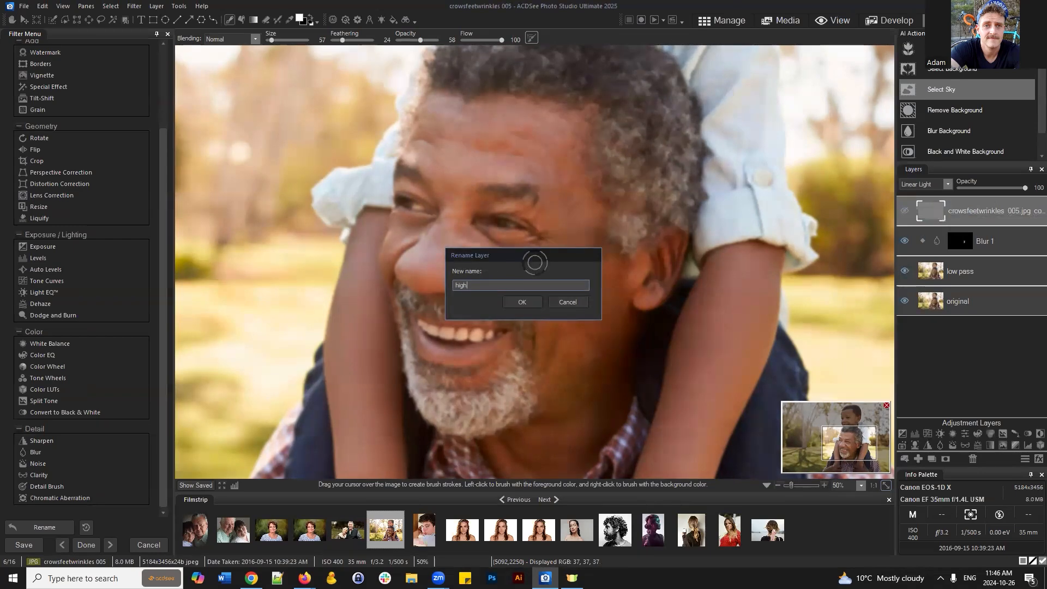
key(Return)
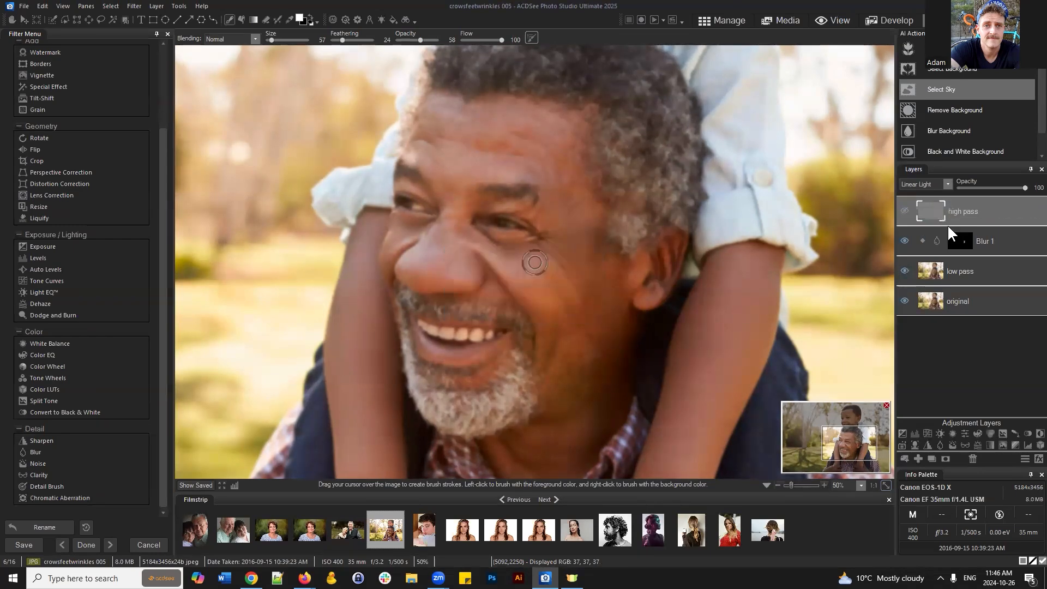
Turn on the high pass layer to bring back skin texture over the blur, and select that layer.
click(905, 211)
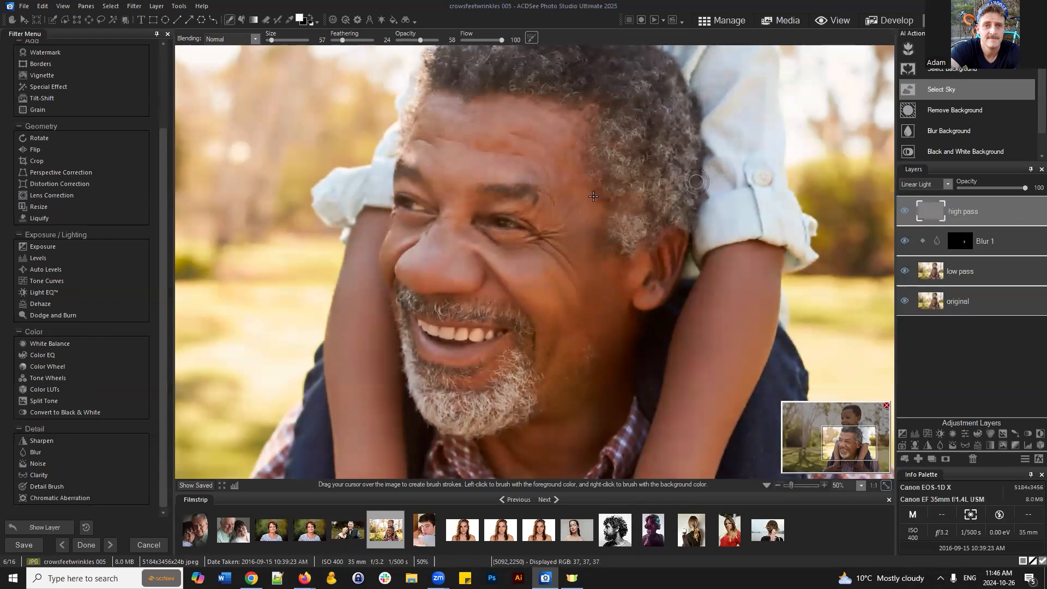
scroll(578, 192, down, 2)
scroll(744, 300, up, 2)
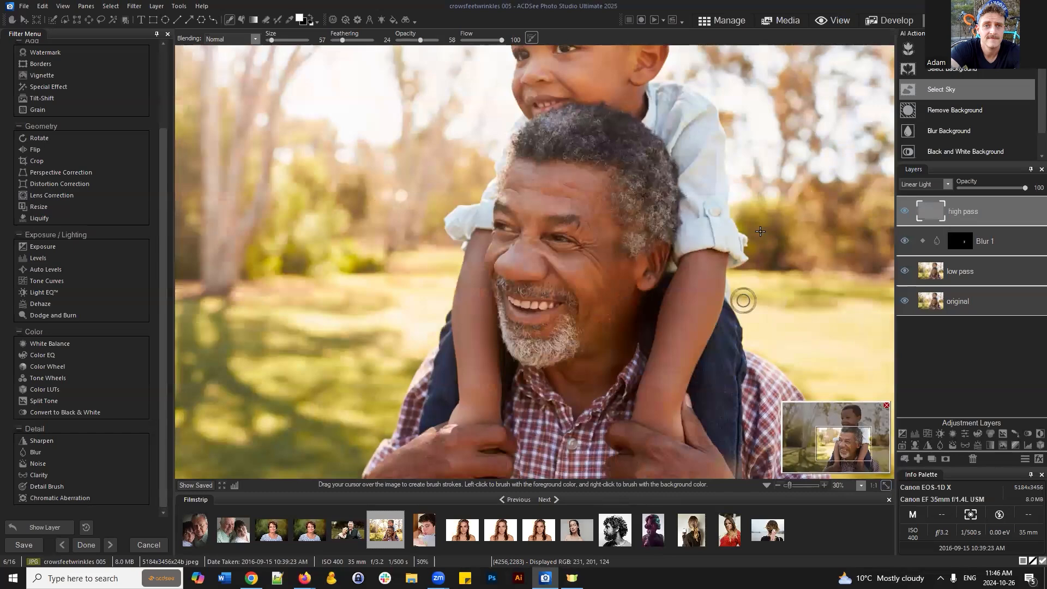
click(984, 205)
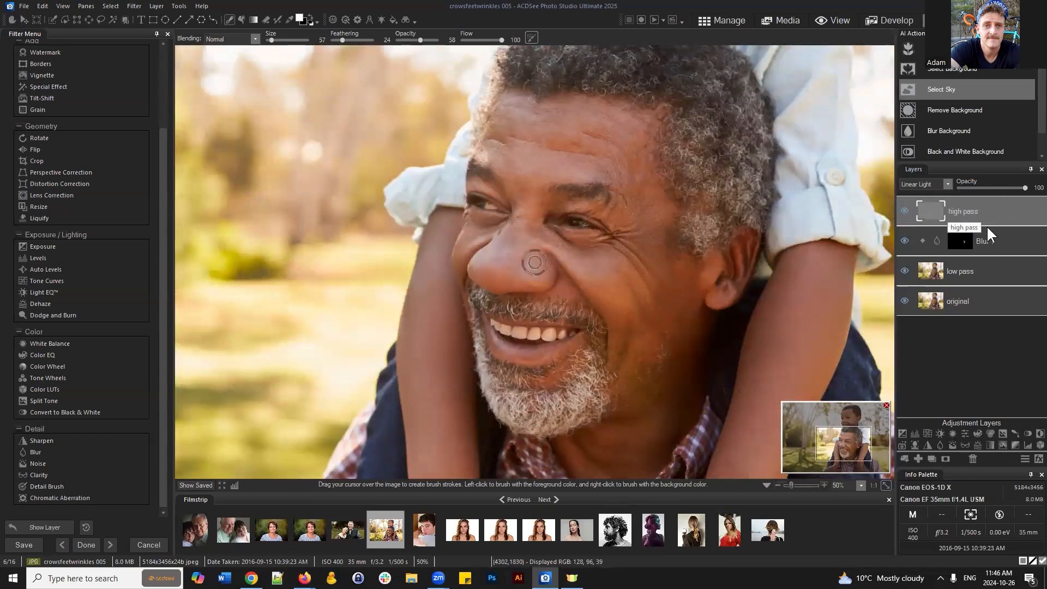
Hide the original layer and compare the edit with the saved image.
click(903, 300)
scroll(738, 295, down, 2)
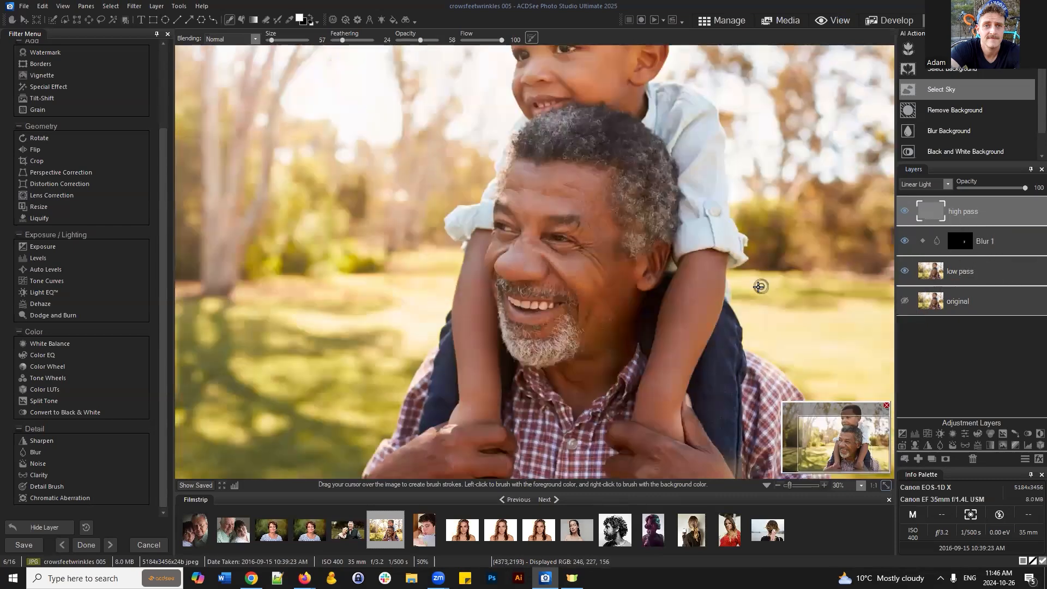
click(199, 483)
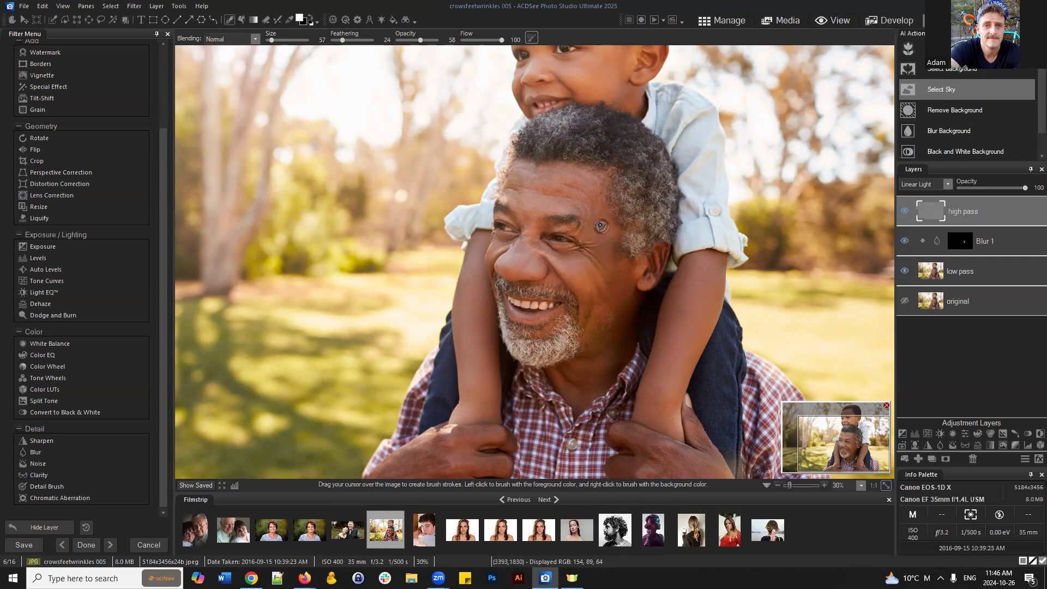
Brush the blur over the man's forehead wrinkles on the Blur 1 mask at size 57 and 58 opacity.
click(963, 240)
scroll(568, 267, up, 3)
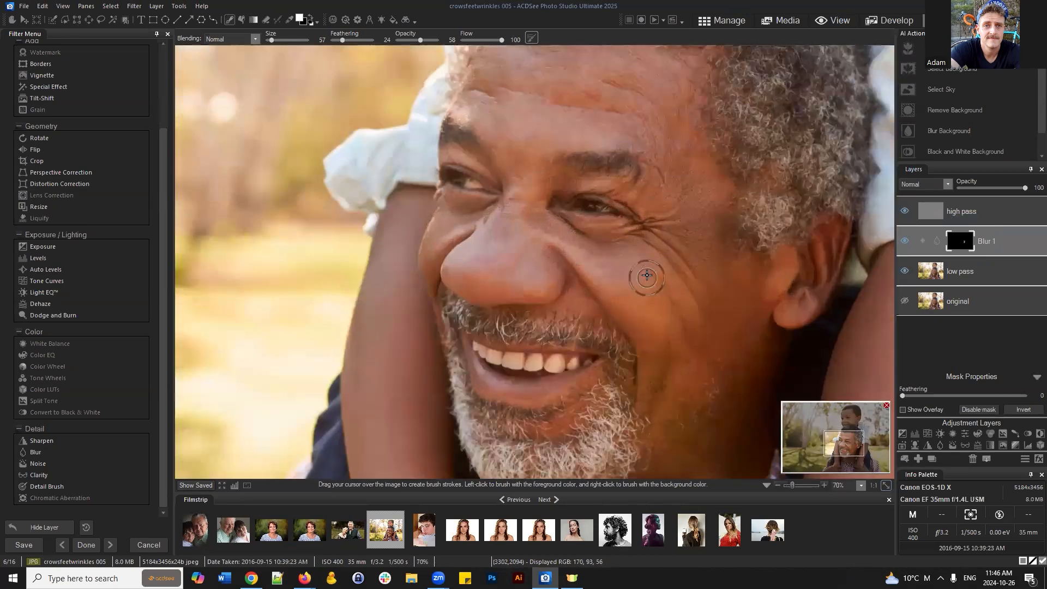
drag(847, 451, 854, 448)
drag(348, 154, 400, 163)
drag(482, 175, 436, 171)
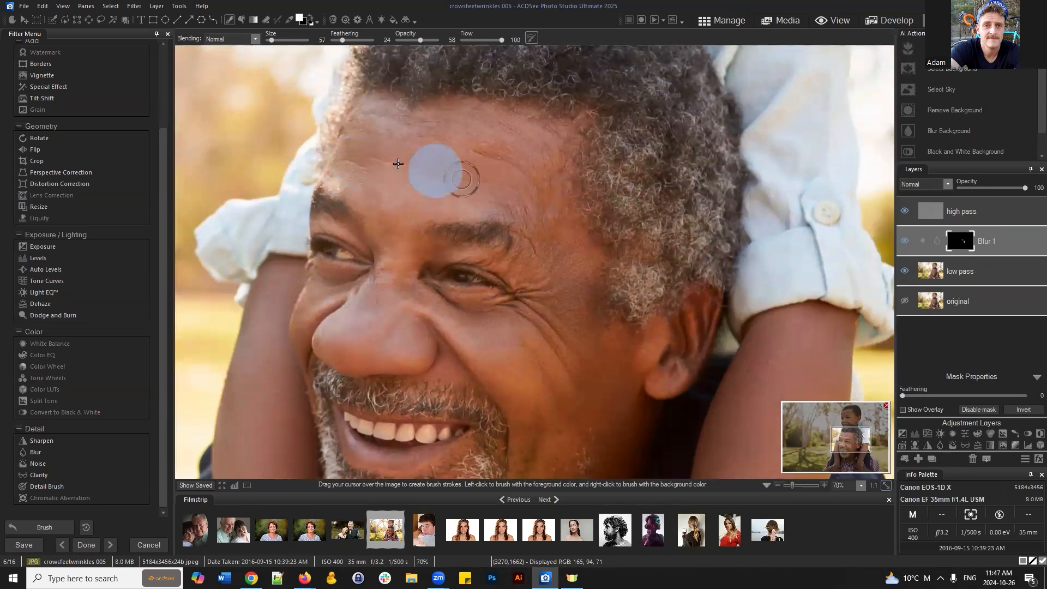
mouse_move(525, 167)
mouse_down()
mouse_move(357, 124)
mouse_move(436, 123)
mouse_up()
drag(489, 126, 521, 150)
mouse_move(498, 154)
mouse_down()
mouse_move(539, 161)
mouse_move(541, 134)
mouse_move(520, 218)
mouse_move(530, 227)
mouse_move(352, 168)
mouse_up()
drag(465, 180, 495, 175)
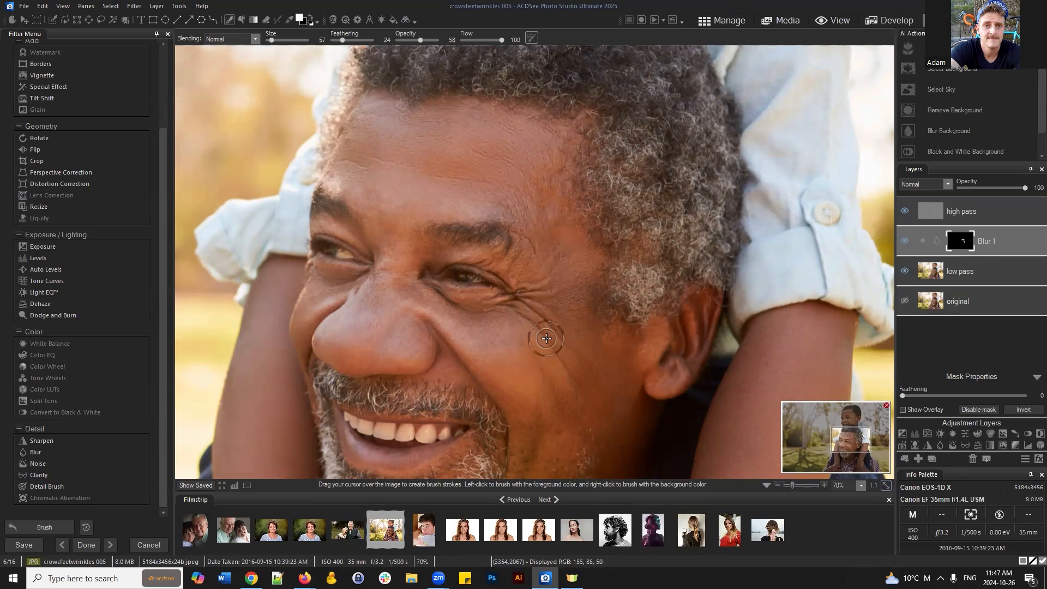
scroll(546, 338, down, 3)
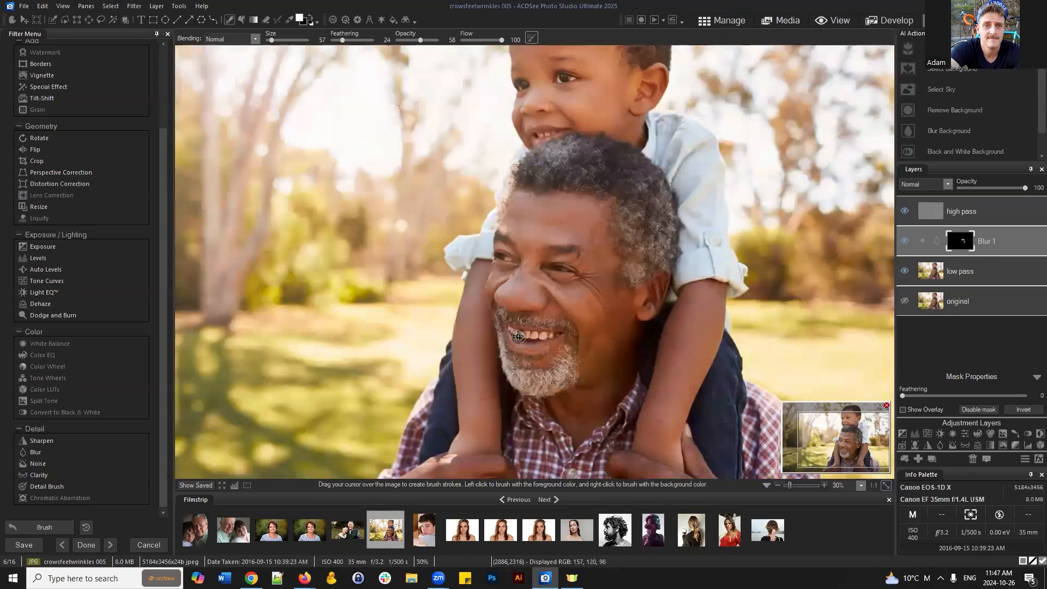
Isolate the high pass layer by hiding the Blur 1 and low pass layers, and keep high pass selected.
click(986, 217)
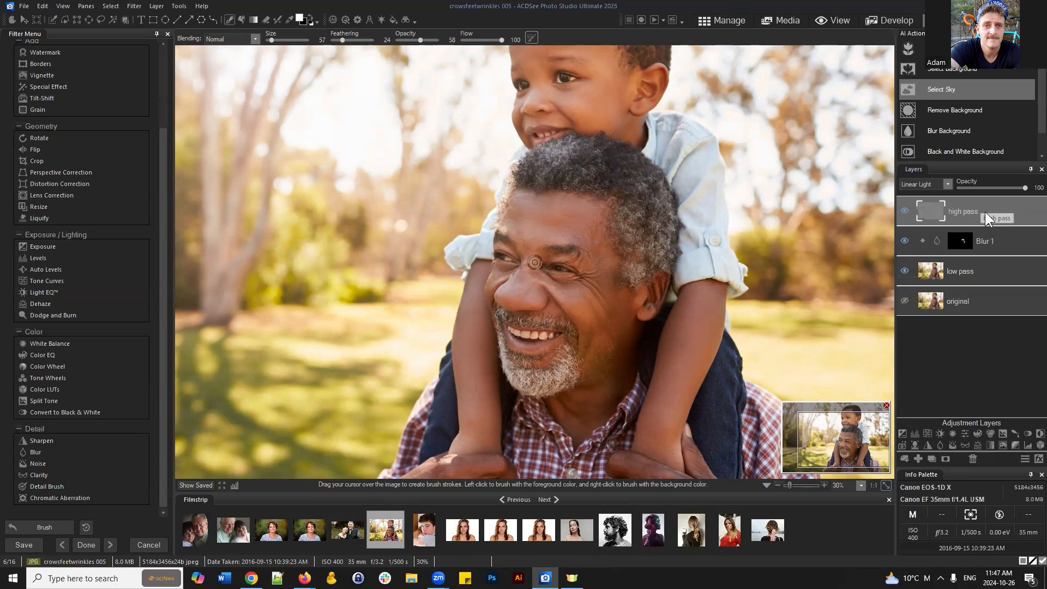
click(984, 208)
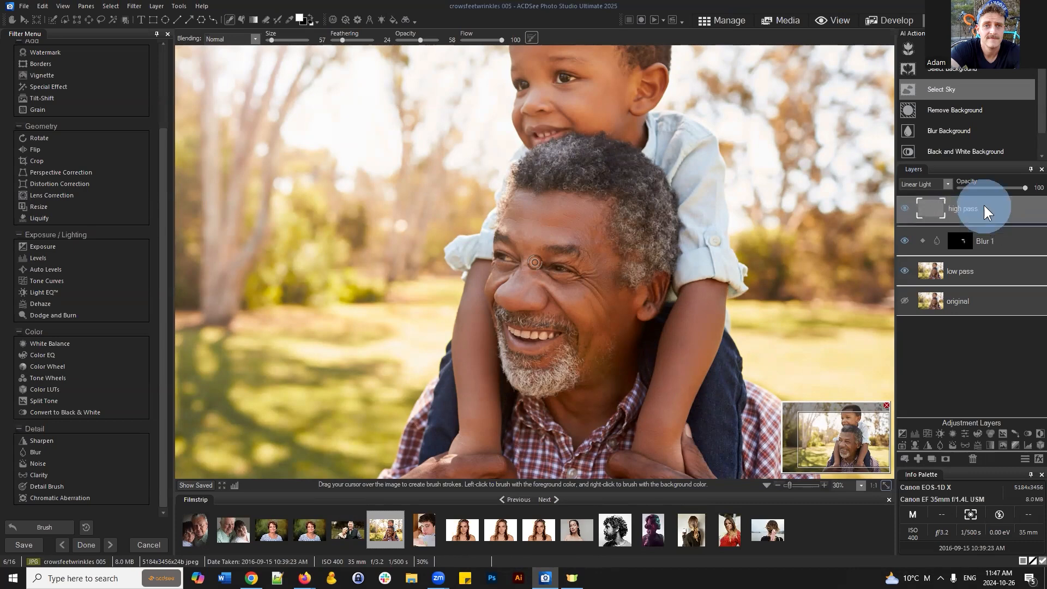
scroll(638, 311, up, 2)
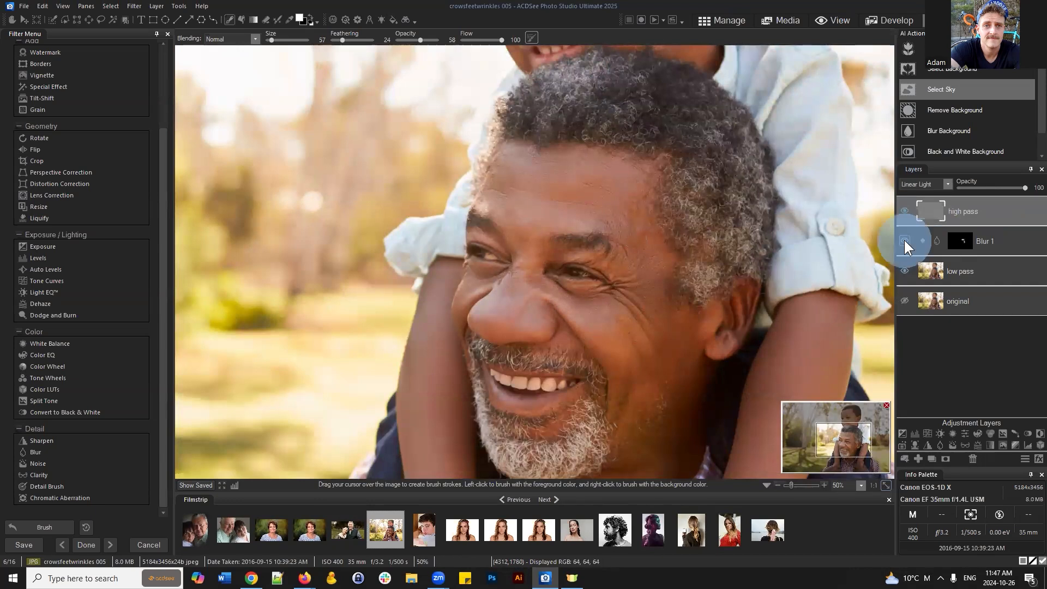
click(904, 271)
click(973, 212)
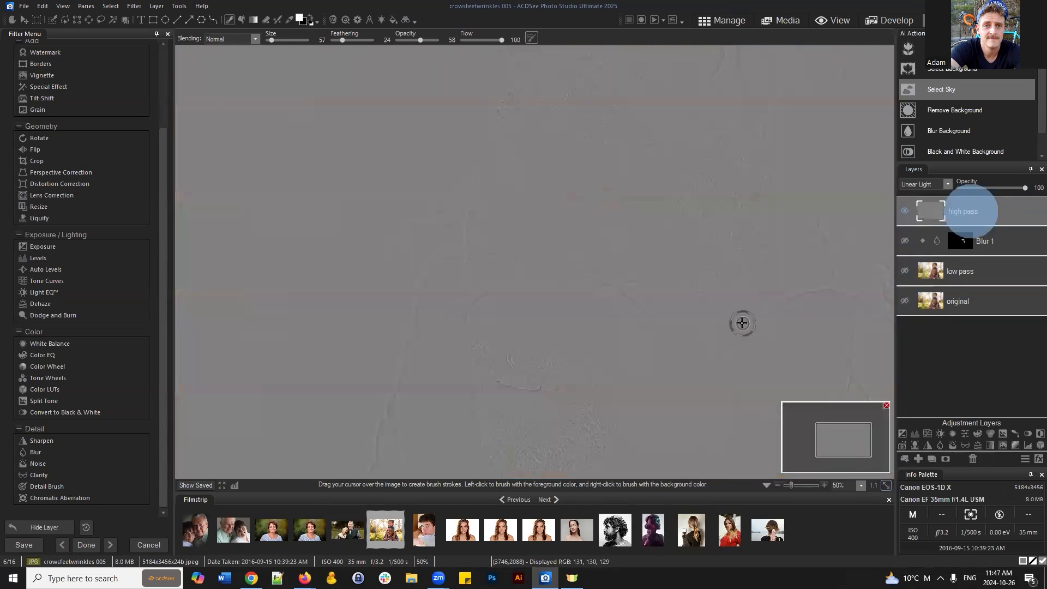
scroll(747, 324, up, 2)
click(852, 444)
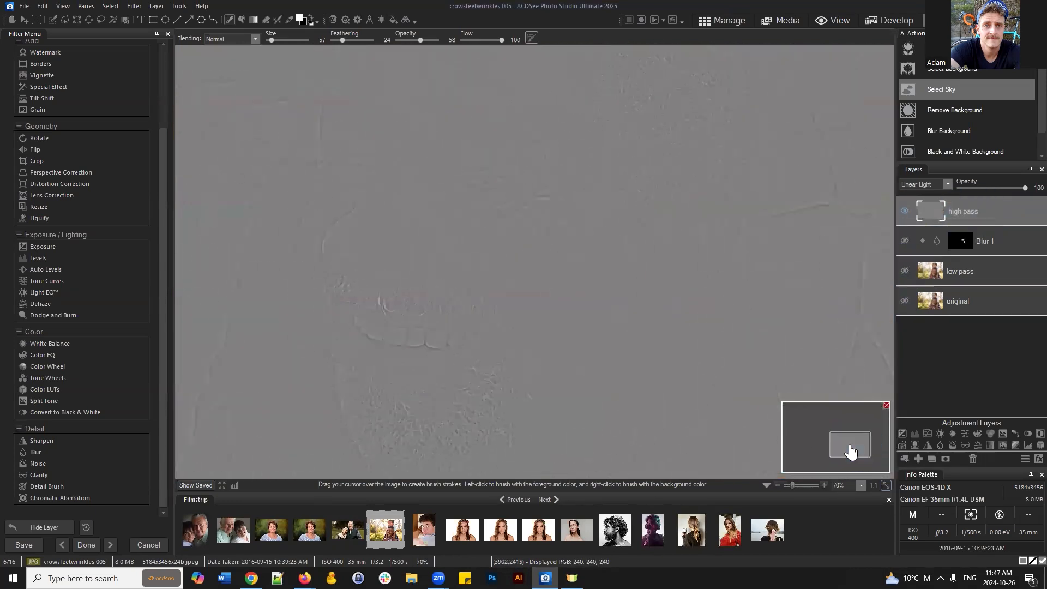
Start the Repair tool on the high pass layer in Blended Clone mode over the man's eye area.
scroll(47, 101, up, 4)
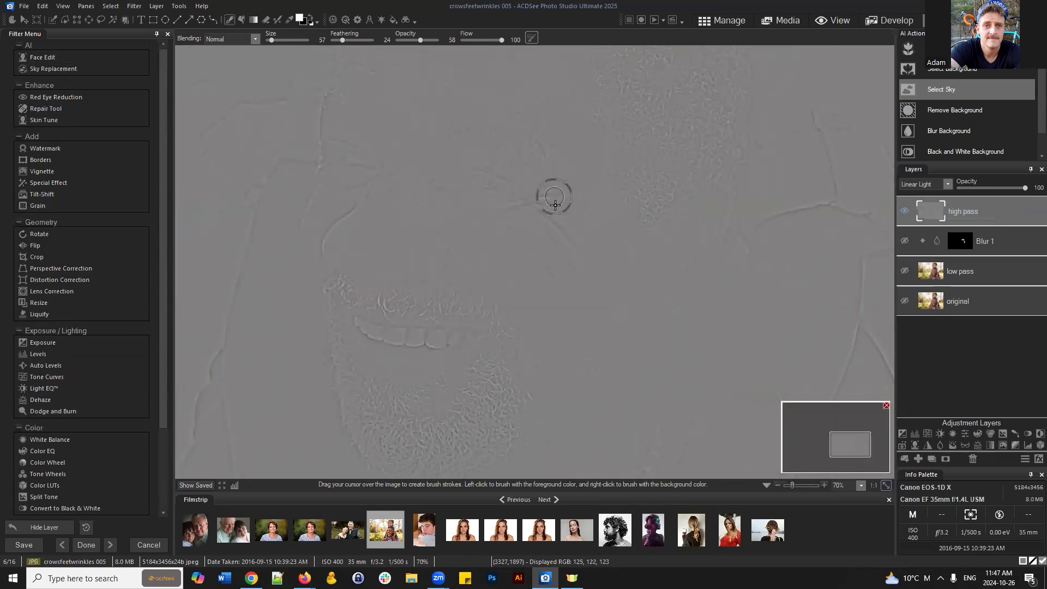
click(42, 108)
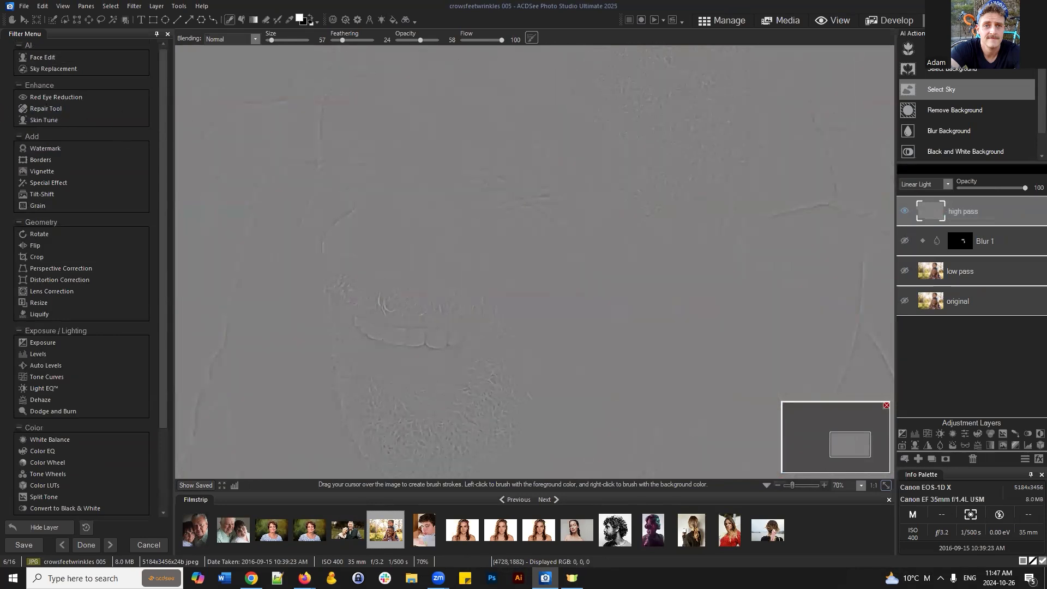
click(49, 107)
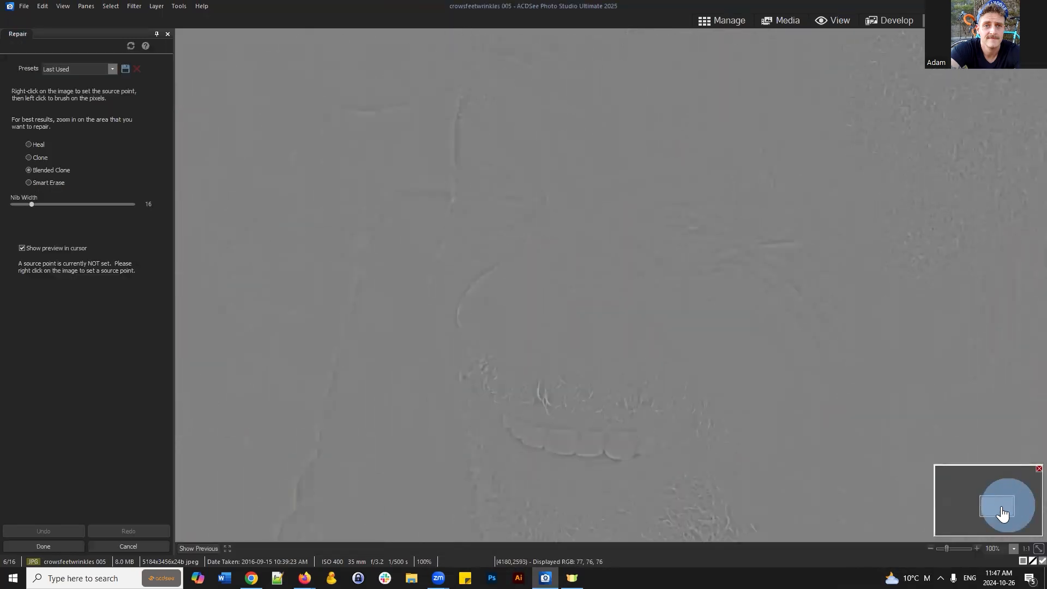
drag(1007, 511, 1004, 507)
click(43, 172)
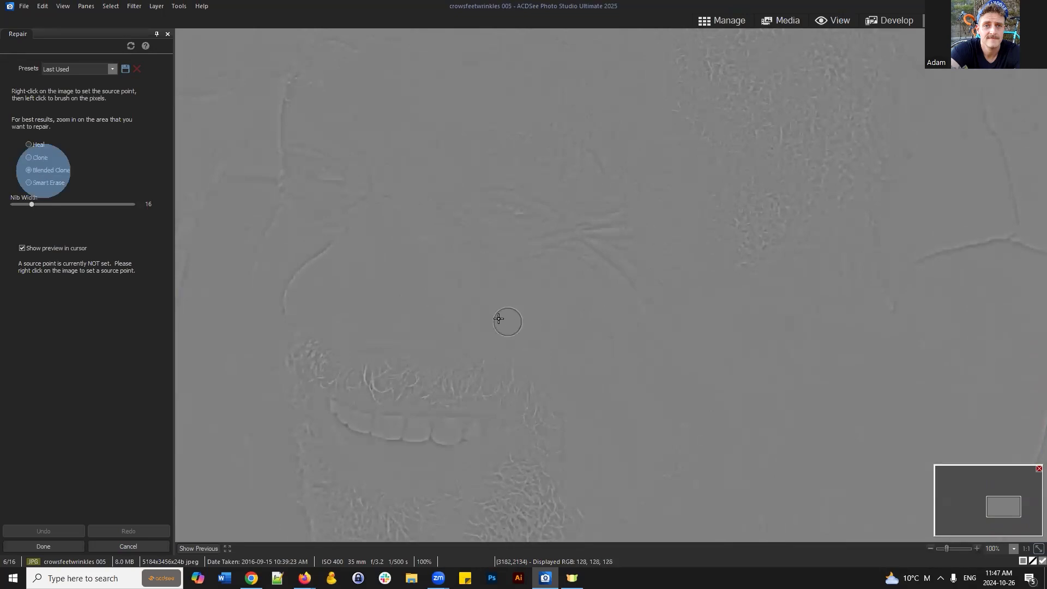
Clone smooth cheek texture over the crow's feet beside the man's eye with a nib width of 24.
scroll(508, 315, up, 4)
right_click(554, 310)
drag(586, 264, 636, 314)
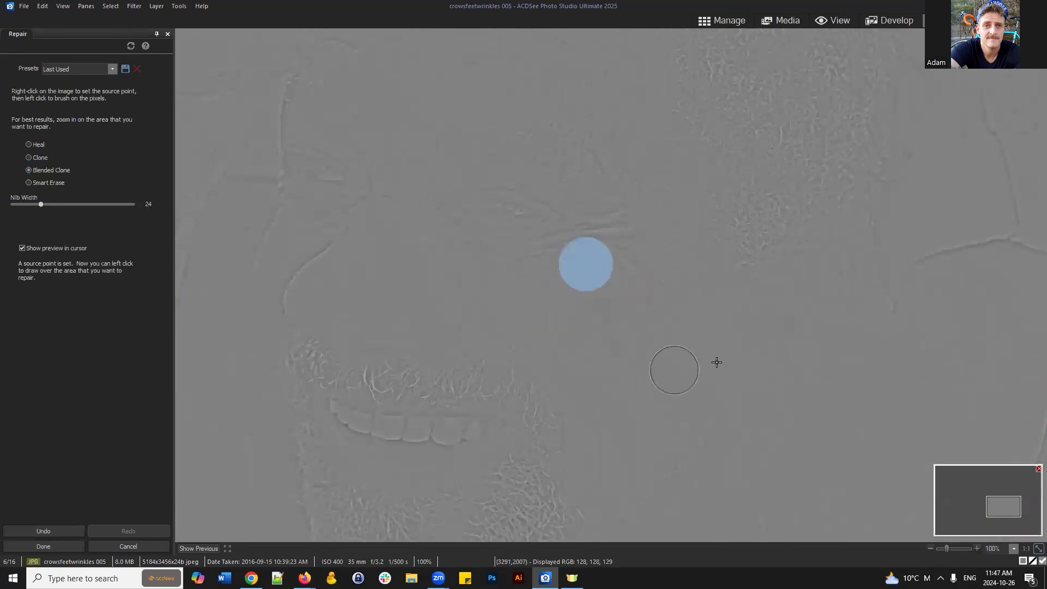
click(582, 311)
click(612, 261)
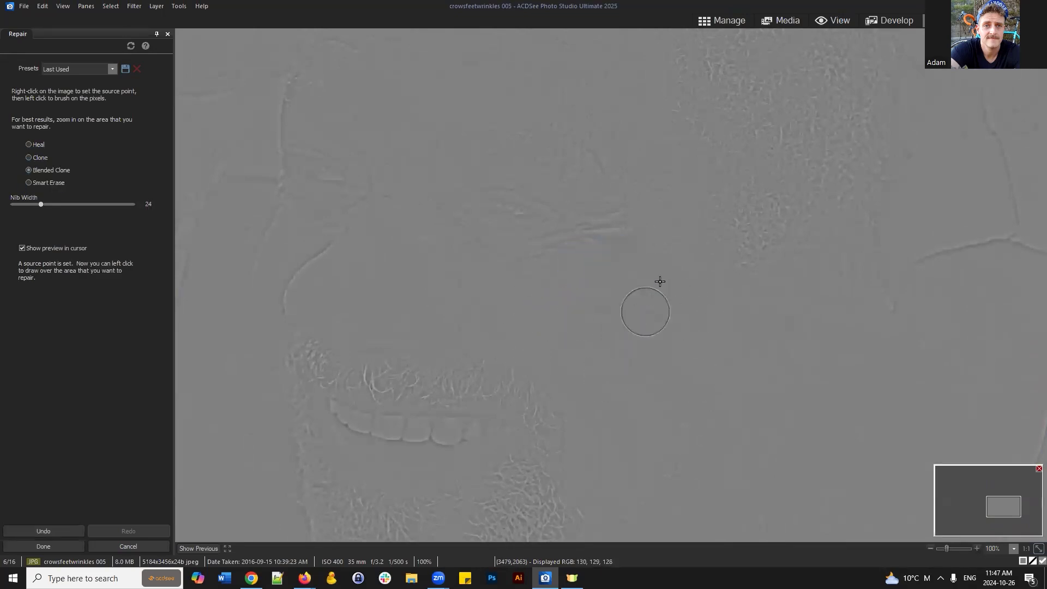
click(591, 153)
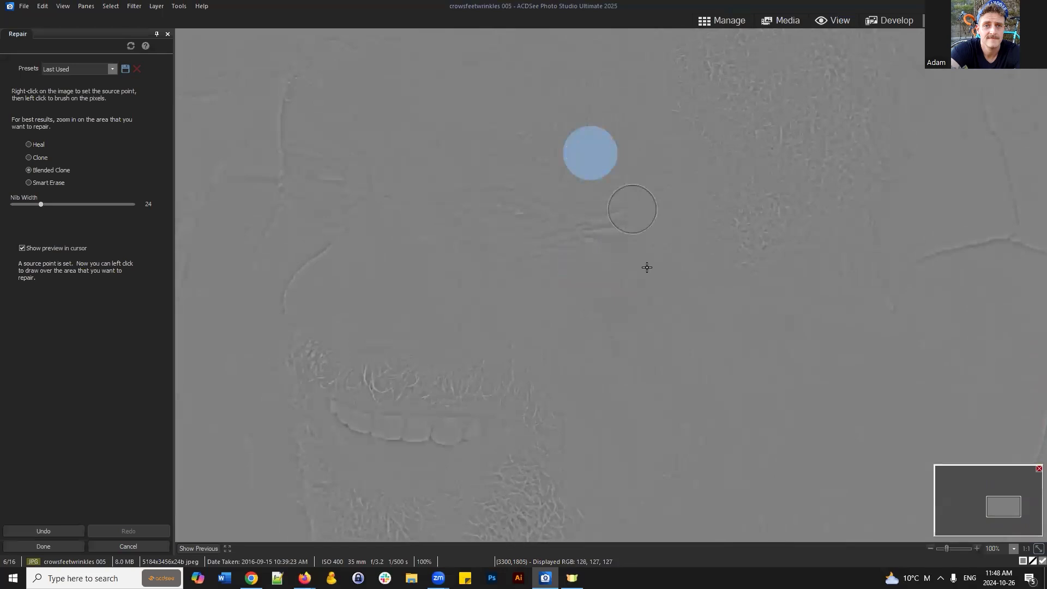
click(587, 79)
click(601, 224)
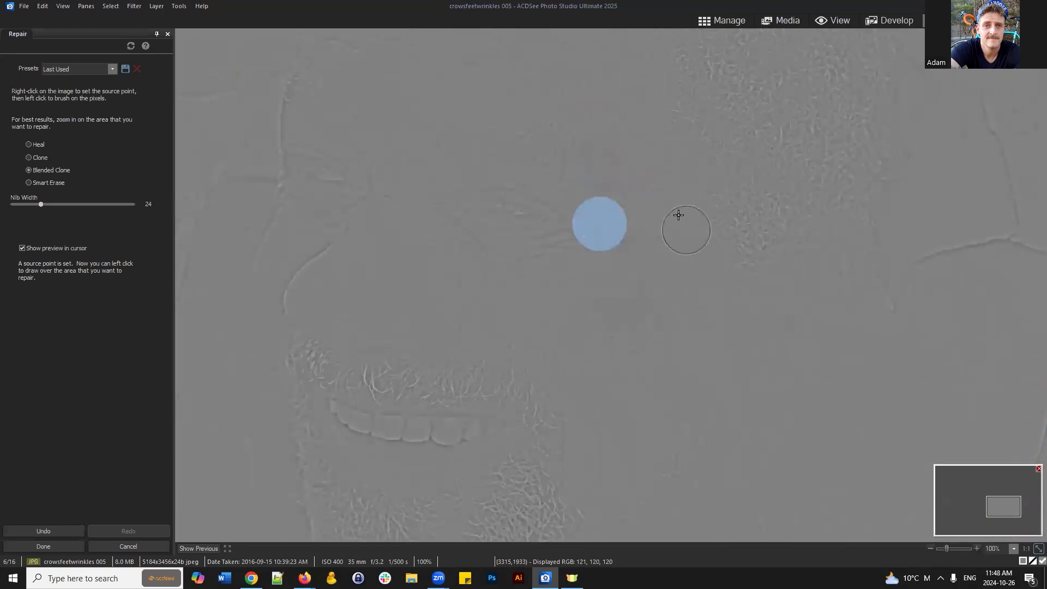
click(650, 175)
click(620, 232)
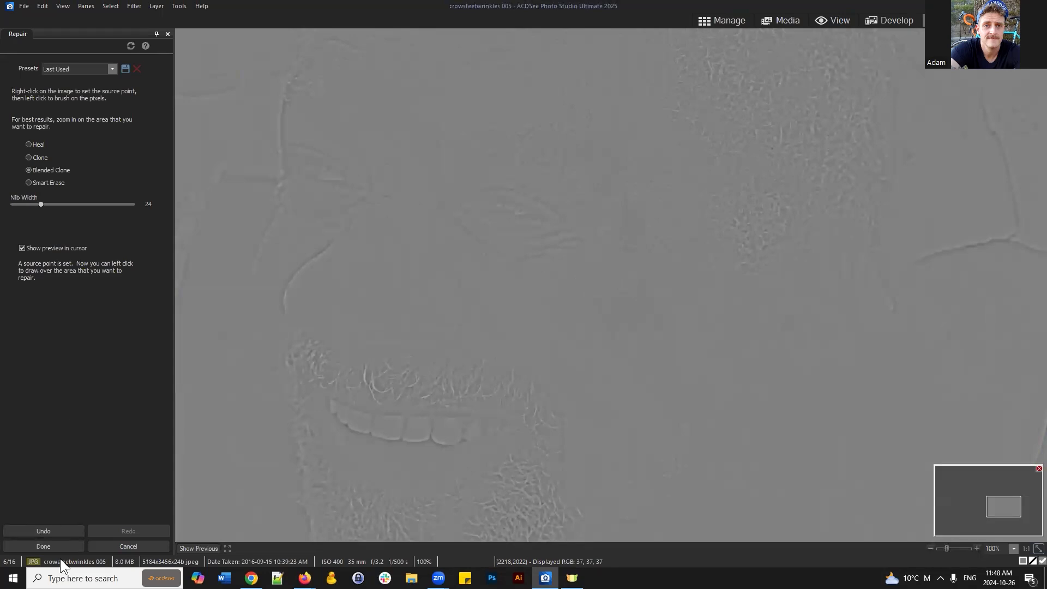
Apply the high pass repair and show the Blur 1 and low pass layers to check the man's face.
click(47, 547)
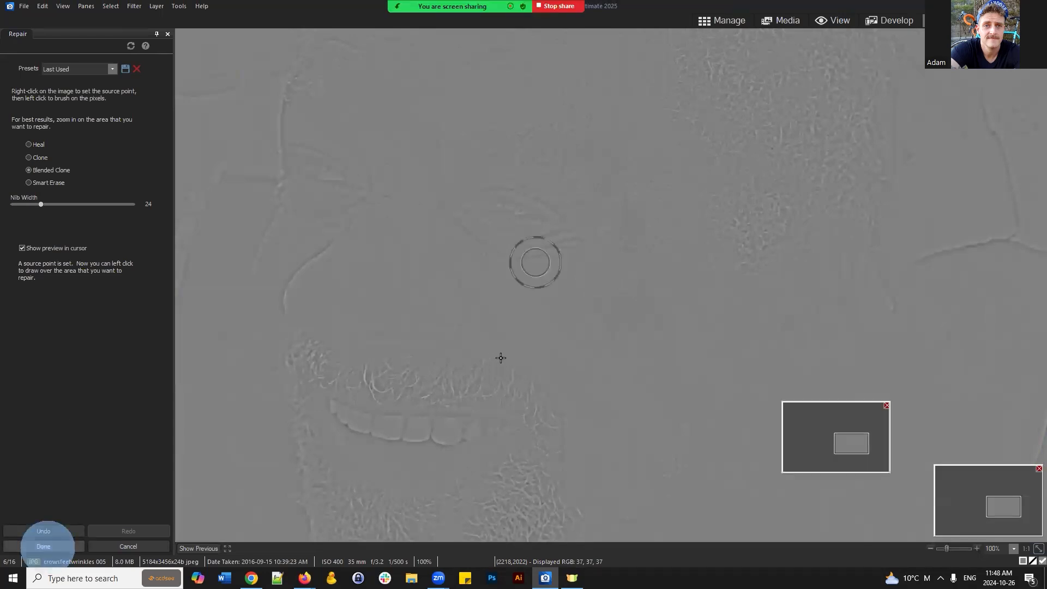
scroll(766, 312, down, 4)
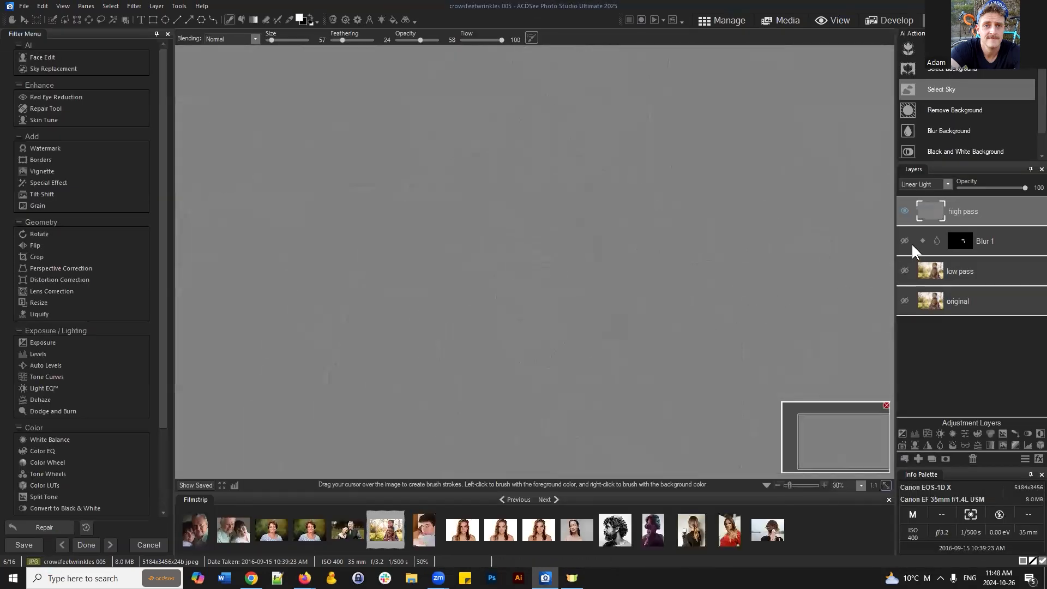
click(905, 240)
click(906, 270)
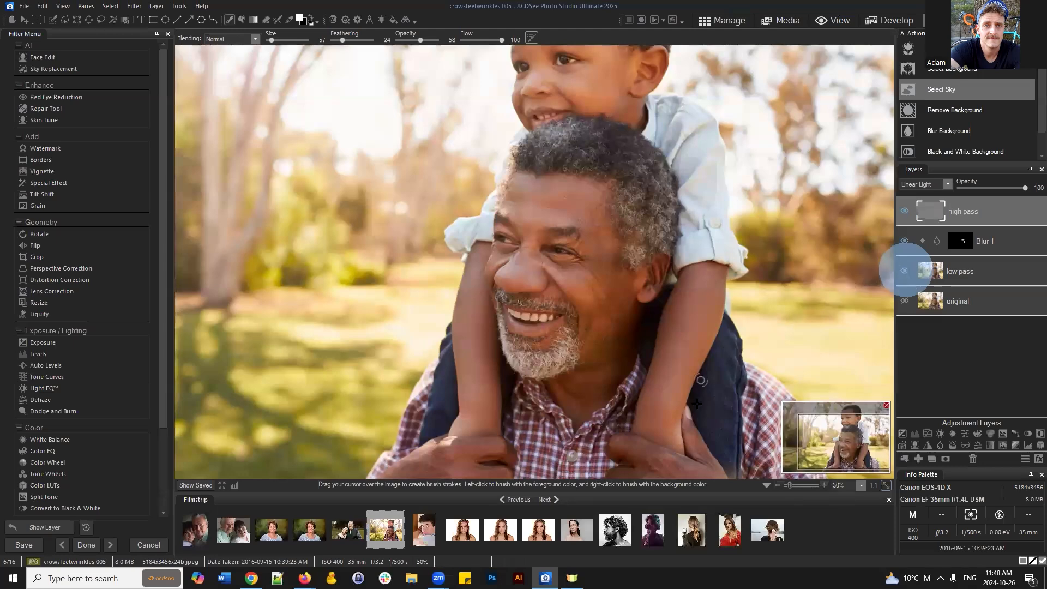
scroll(702, 383, up, 2)
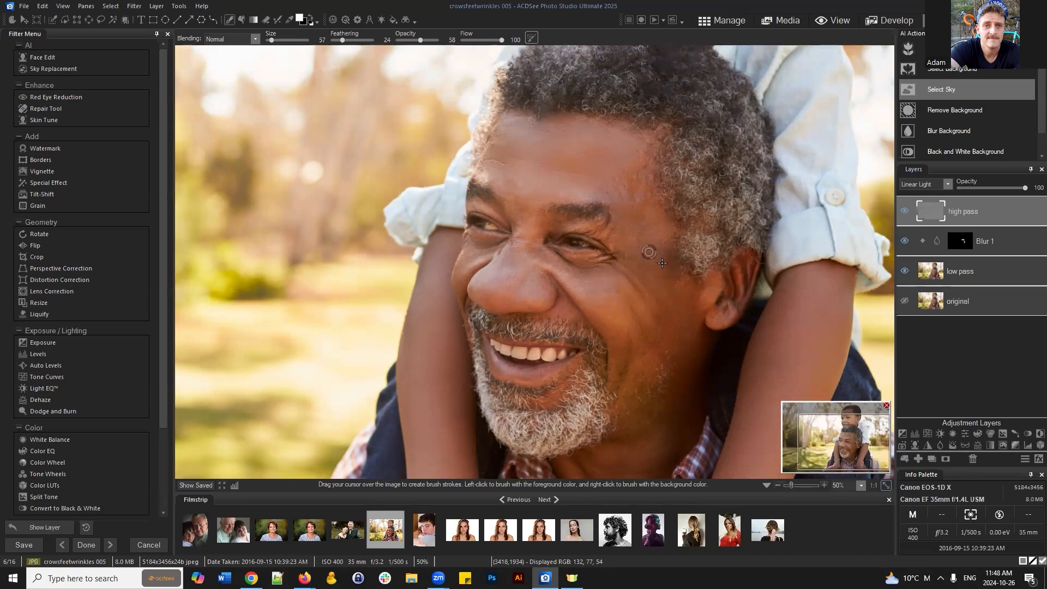
scroll(647, 248, down, 2)
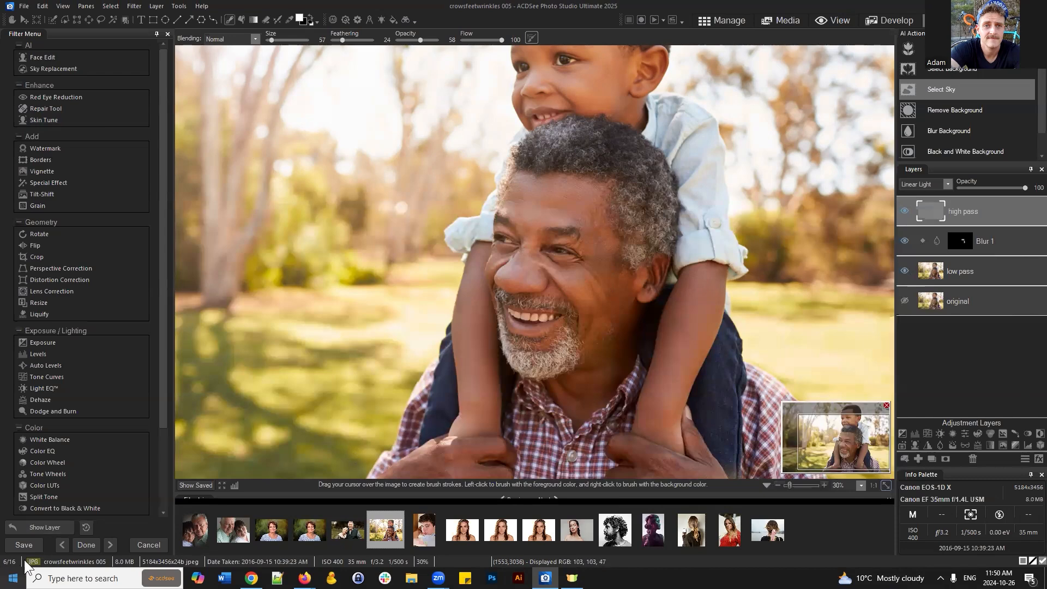
Undo back through the high pass repair, restore visibility of the Blur 1 layer, and select the high pass layer.
click(46, 527)
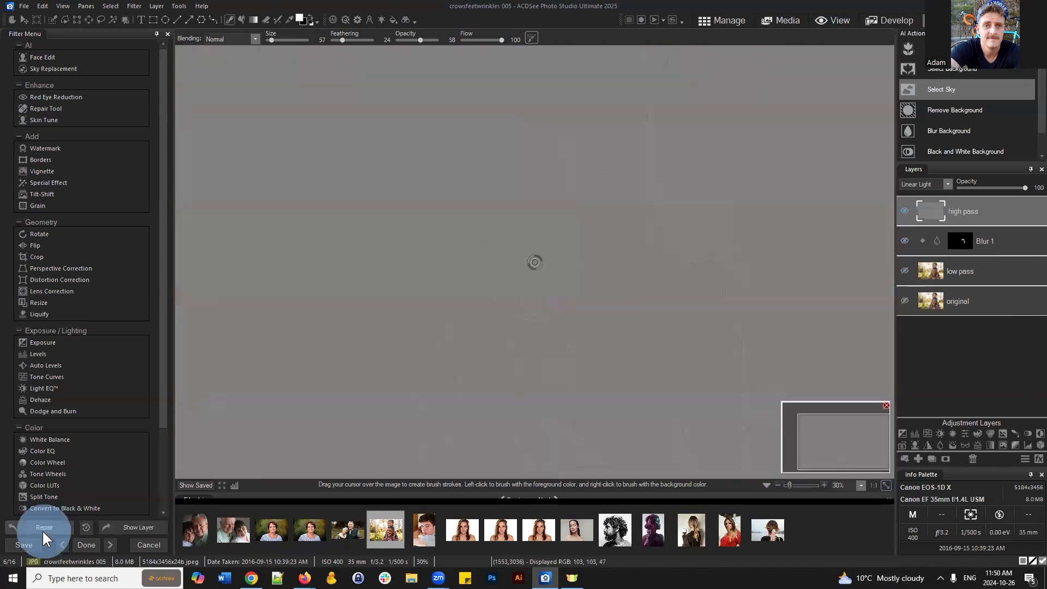
click(44, 528)
click(45, 527)
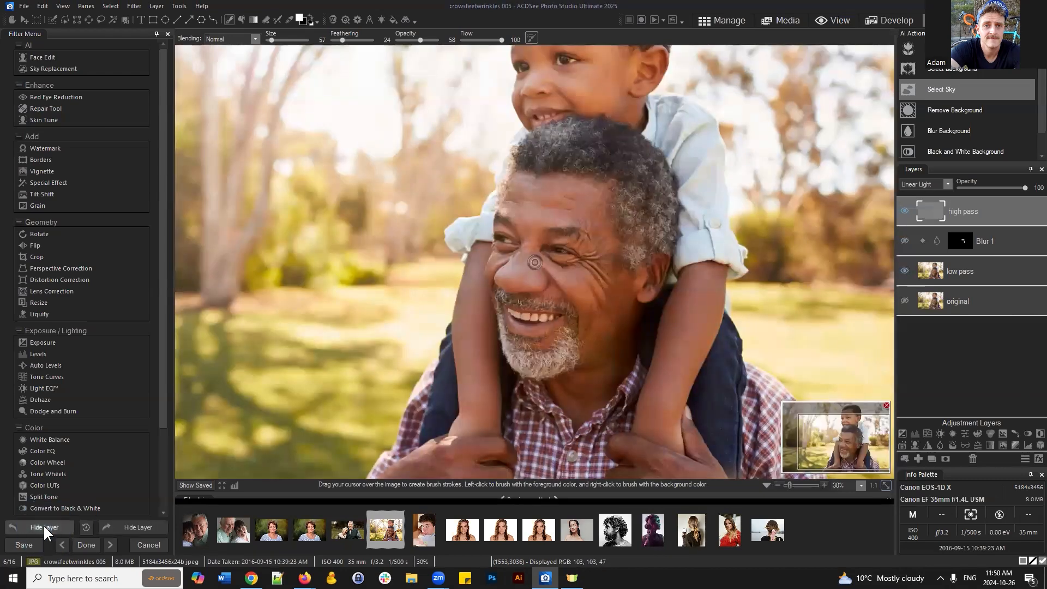
click(905, 240)
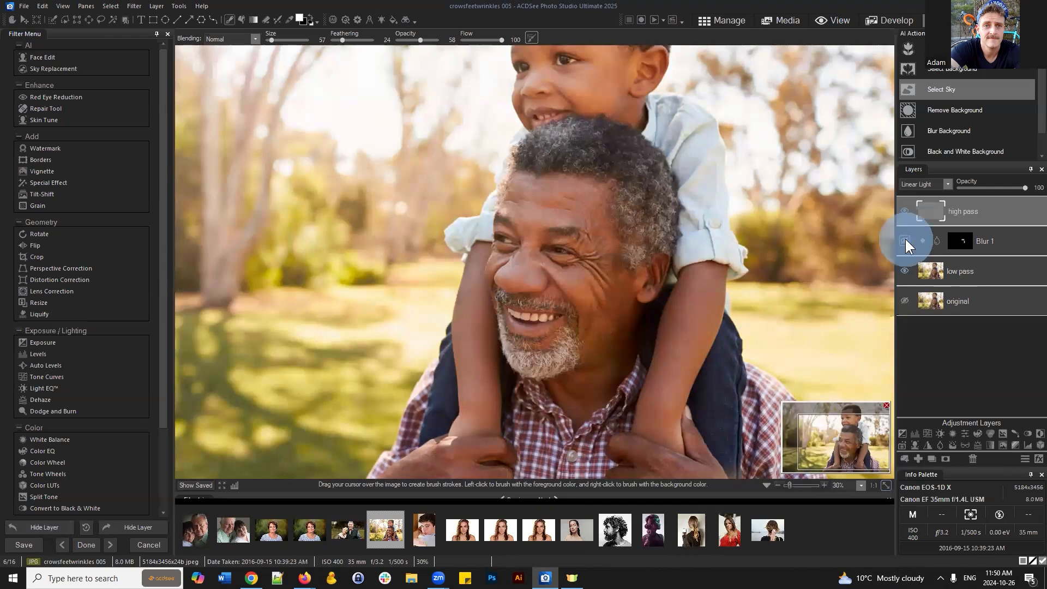
click(988, 214)
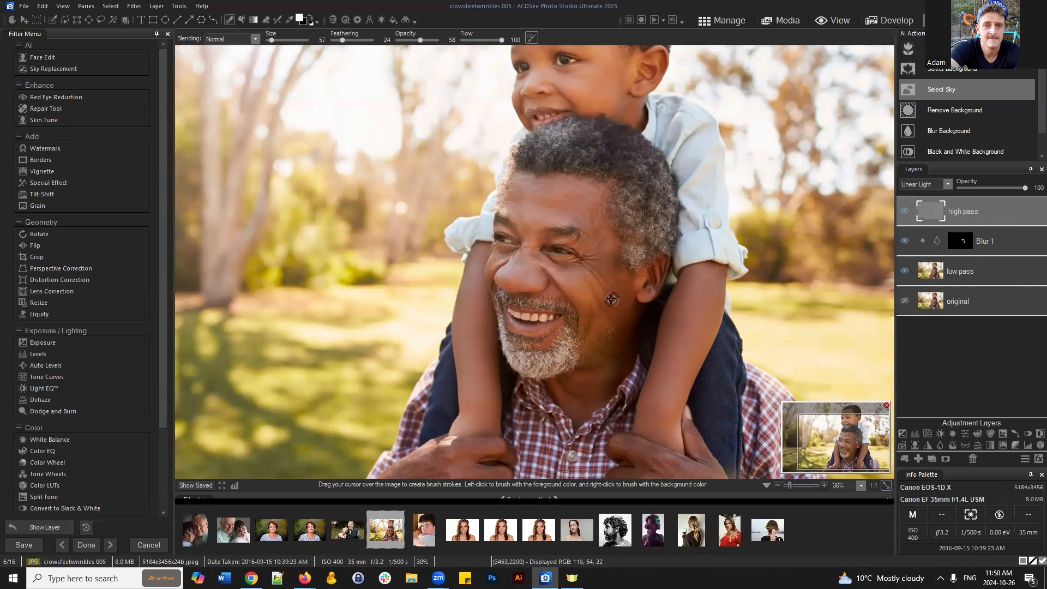
Compare the edited portrait with the saved version and check the effect of the Blur 1 layer.
click(195, 484)
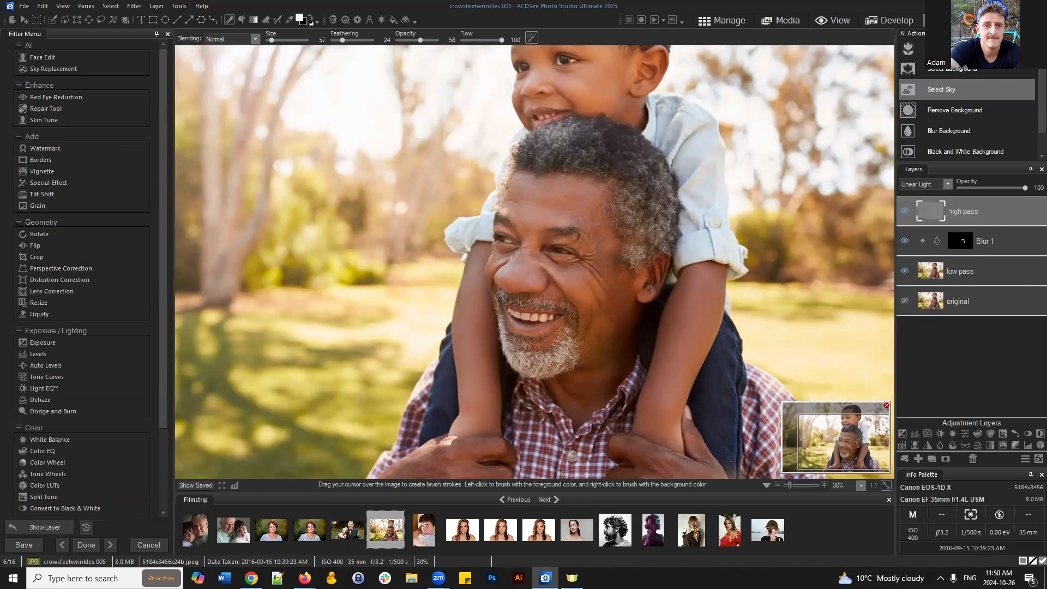
click(1017, 240)
click(904, 241)
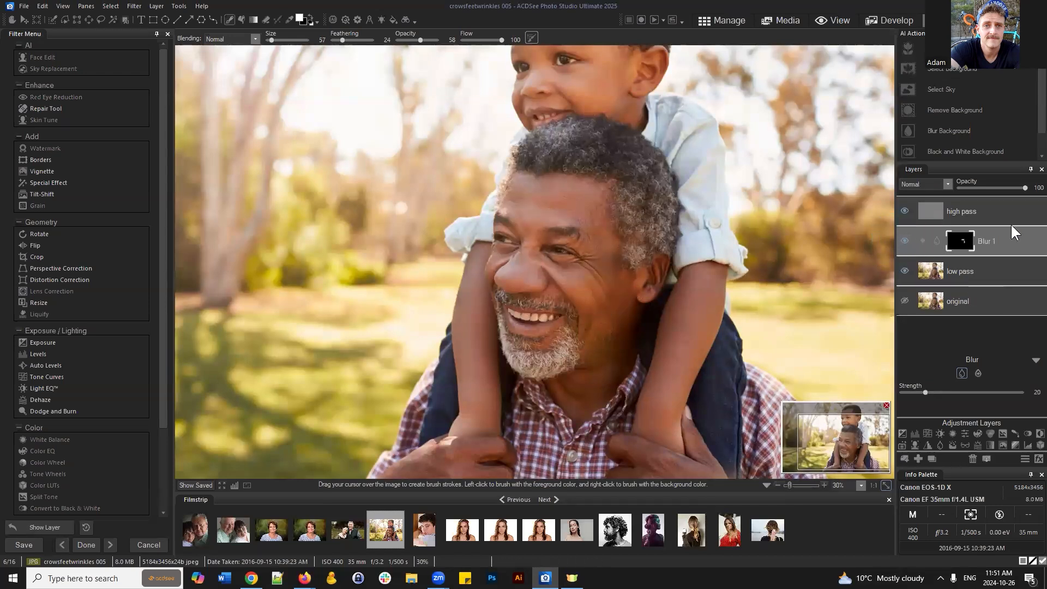
Start the Repair tool on the high pass layer with all edit layers visible, using Blended Clone with a nib width of 19.
click(982, 211)
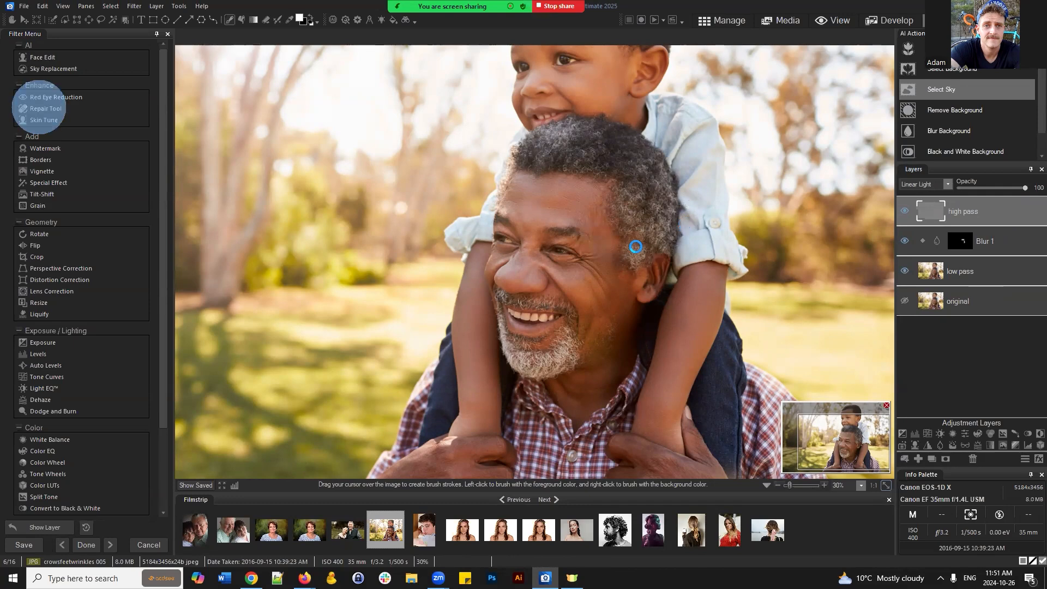
scroll(820, 313, up, 3)
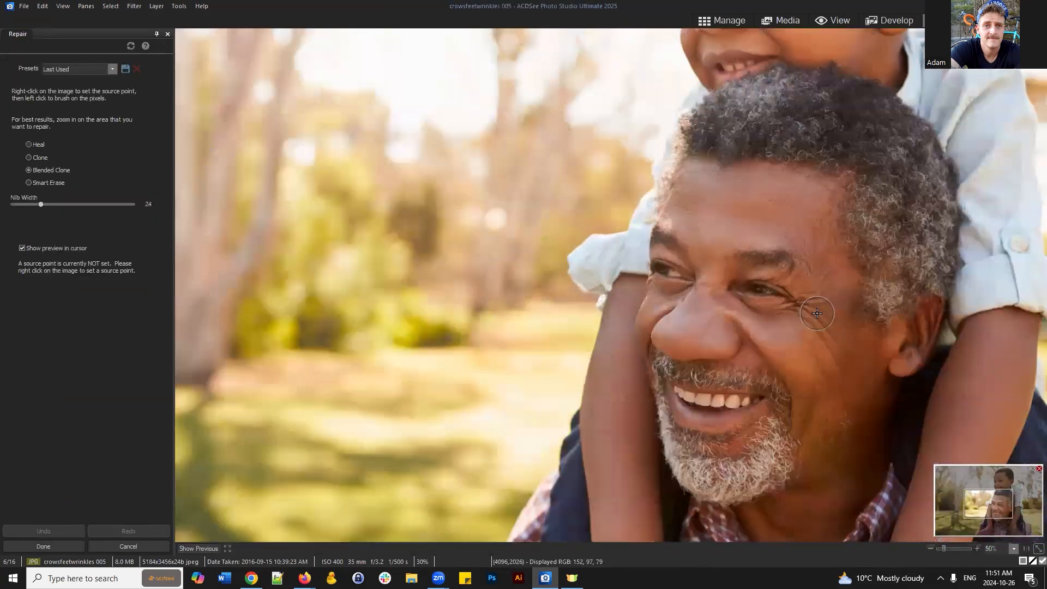
scroll(818, 314, up, 3)
drag(996, 506, 1012, 503)
scroll(534, 253, down, 3)
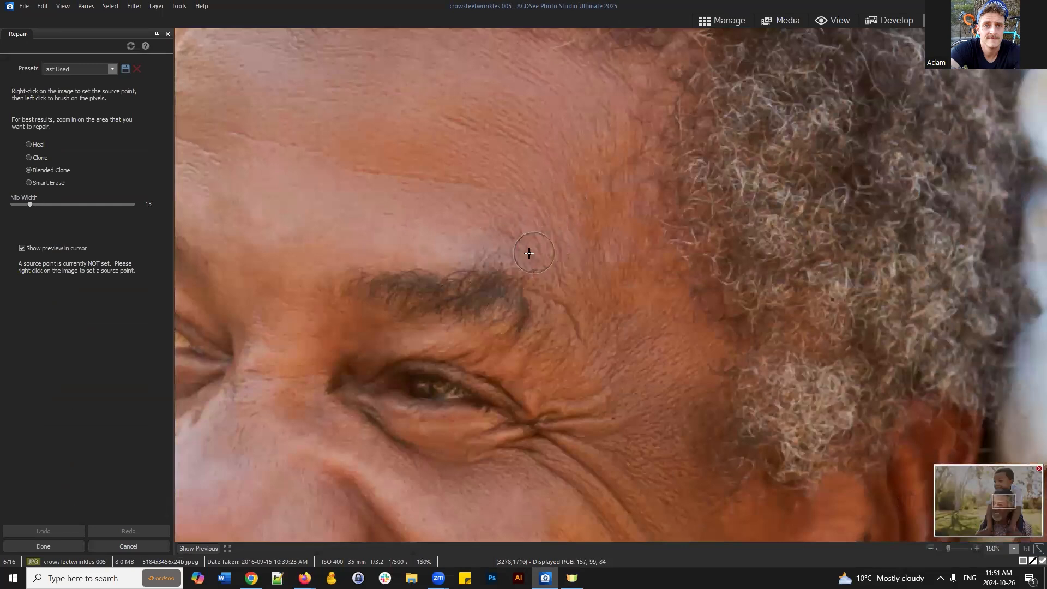
scroll(530, 253, down, 1)
scroll(507, 108, up, 2)
right_click(484, 94)
drag(552, 292, 599, 341)
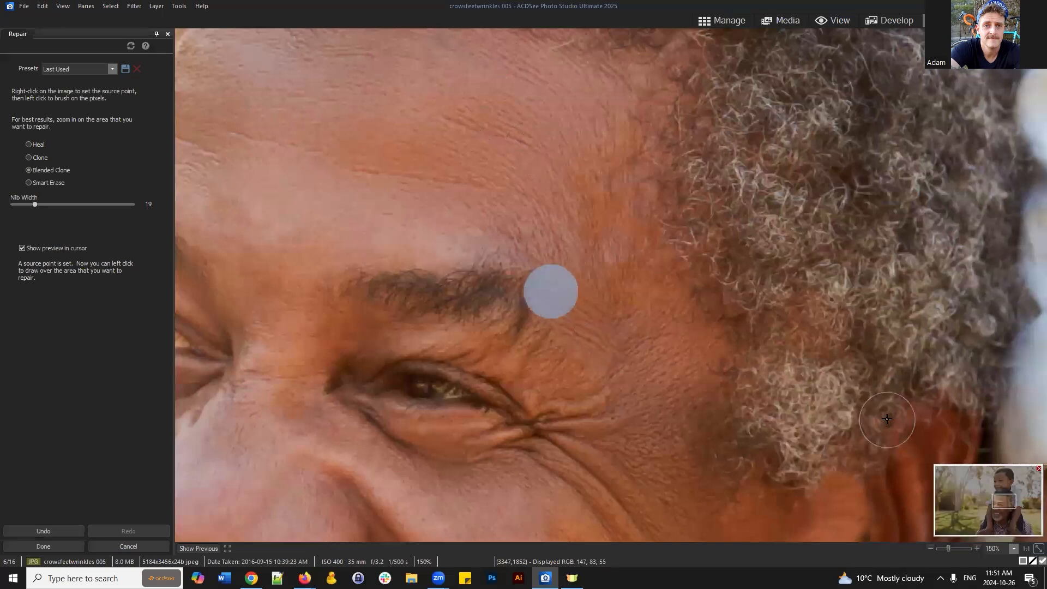
key(ctrl+z)
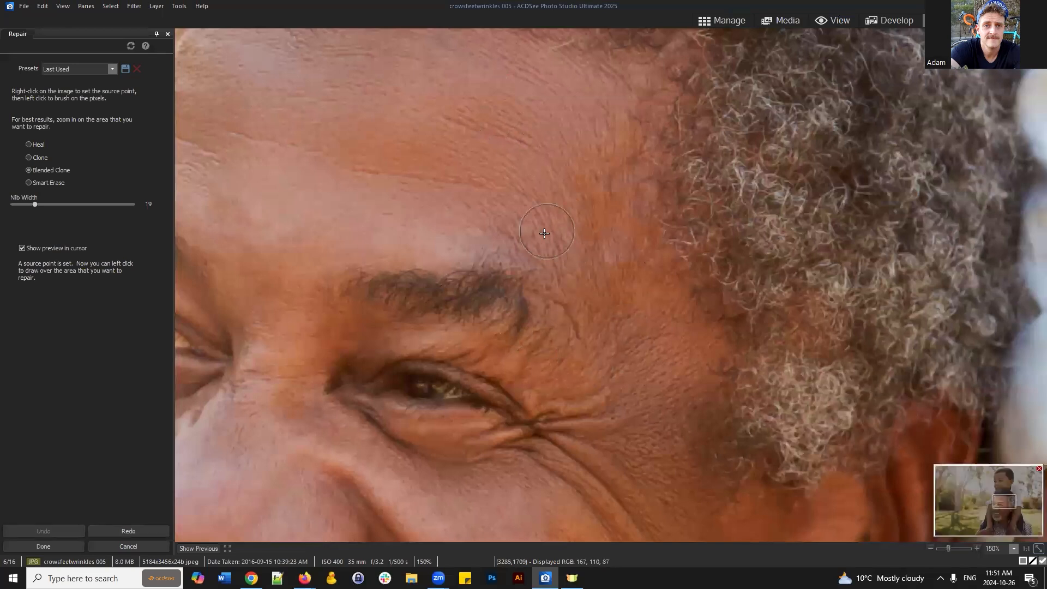
Clone nearby temple skin over the wrinkles beside the outer end of the man's eyebrow.
right_click(548, 239)
click(552, 298)
right_click(593, 289)
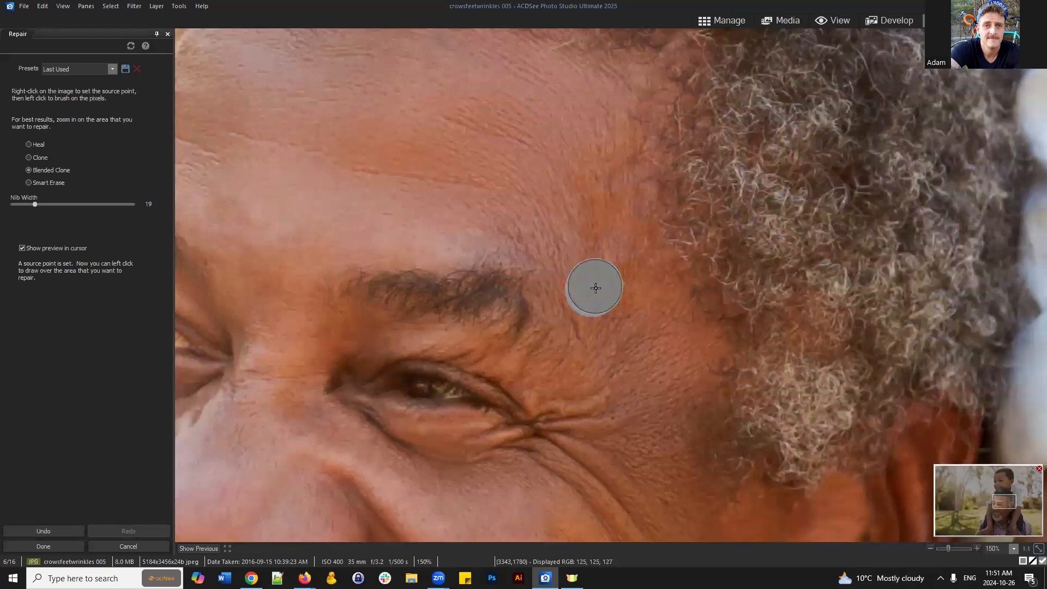
click(580, 325)
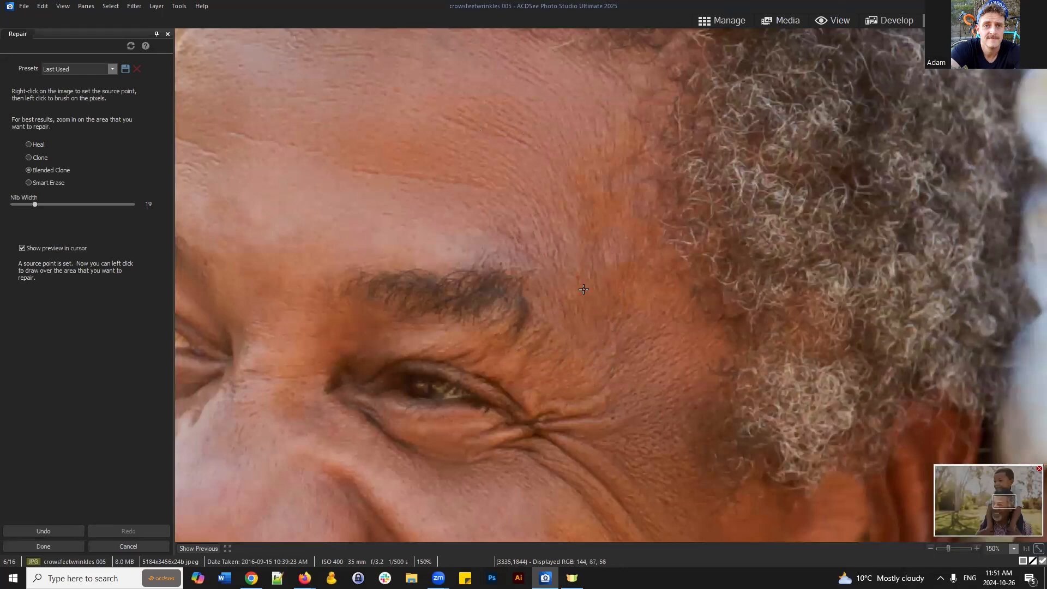
Clone smooth cheek texture over the fine creases on the man's cheek below his eye.
scroll(649, 382, down, 2)
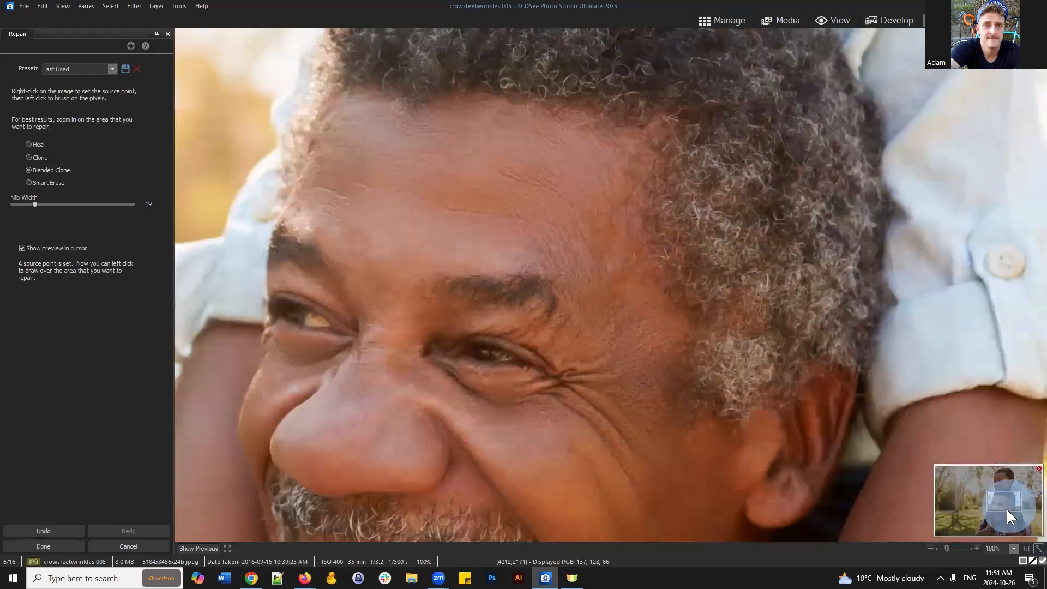
drag(1007, 511, 1004, 517)
scroll(791, 346, up, 2)
drag(935, 306, 839, 296)
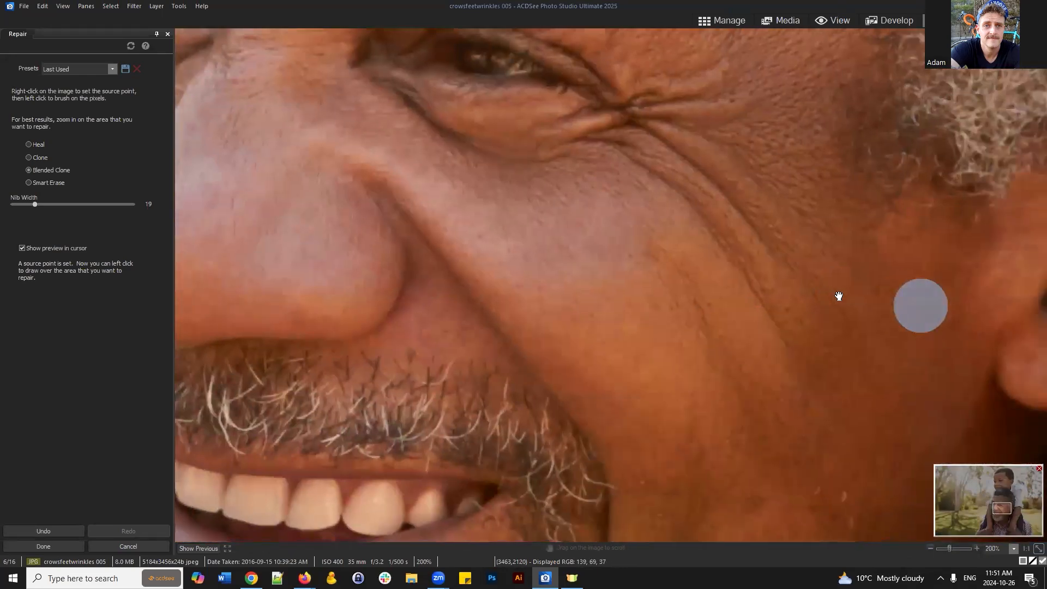
right_click(604, 286)
click(646, 253)
right_click(594, 308)
click(644, 311)
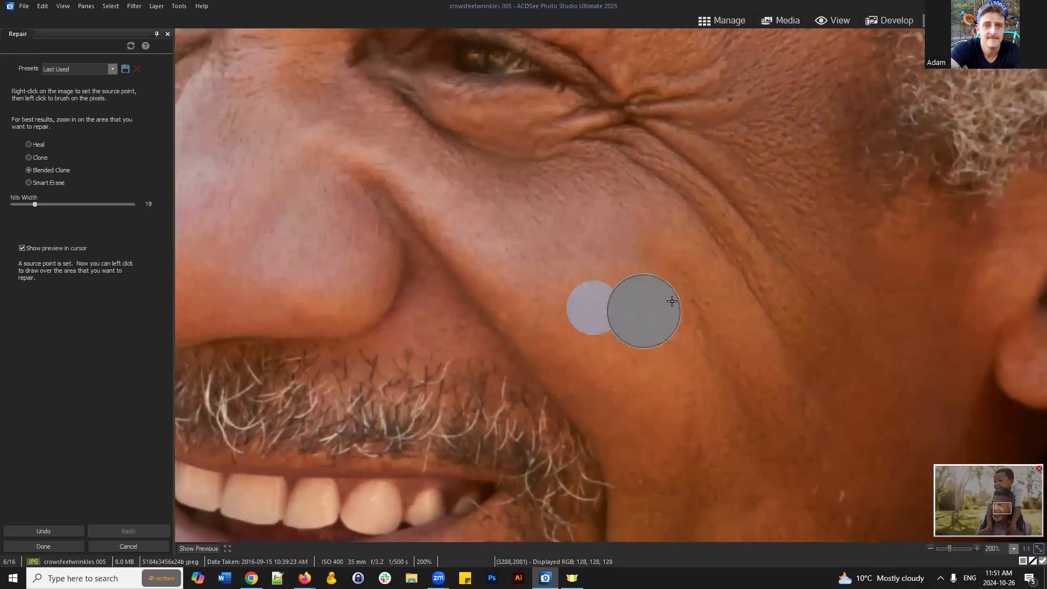
click(669, 290)
right_click(625, 347)
click(699, 333)
right_click(646, 362)
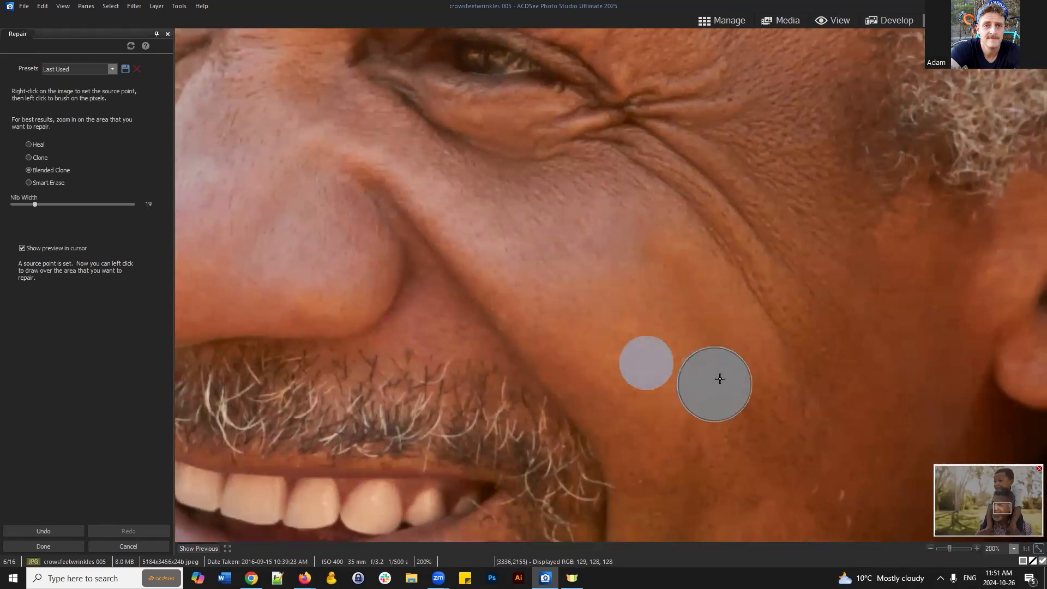
right_click(735, 385)
Try cloning skin texture over the wrinkles between the man's eye corner and ear, and discard the whole repair.
drag(896, 263, 801, 328)
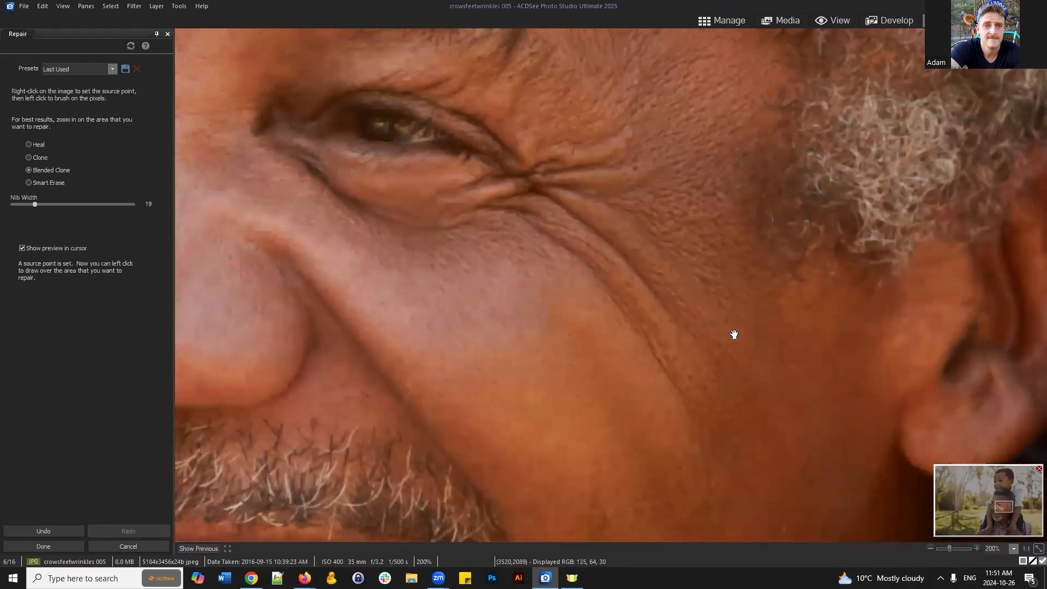
drag(836, 391, 857, 416)
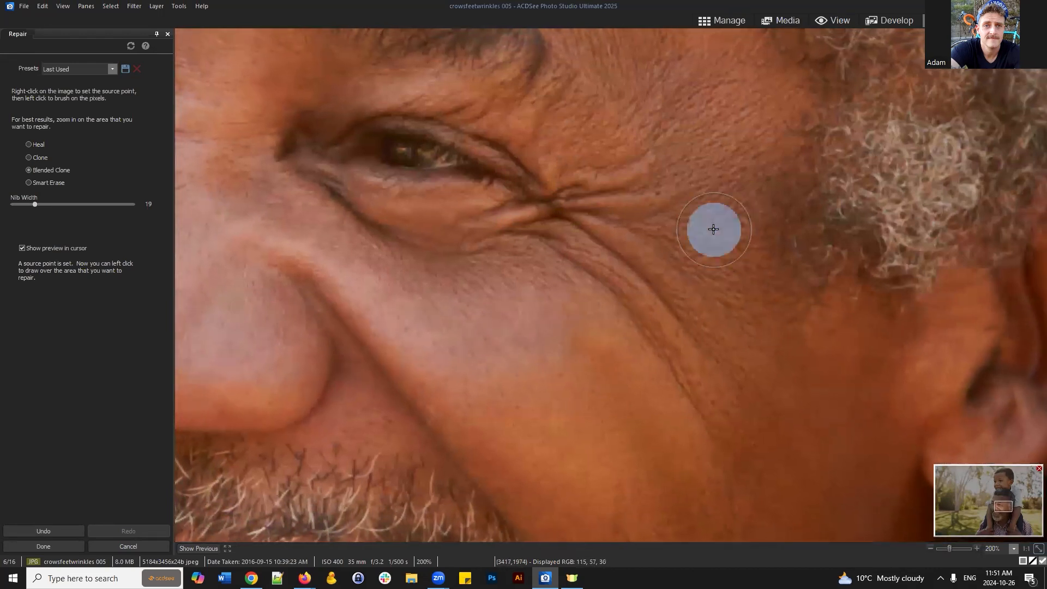
right_click(666, 251)
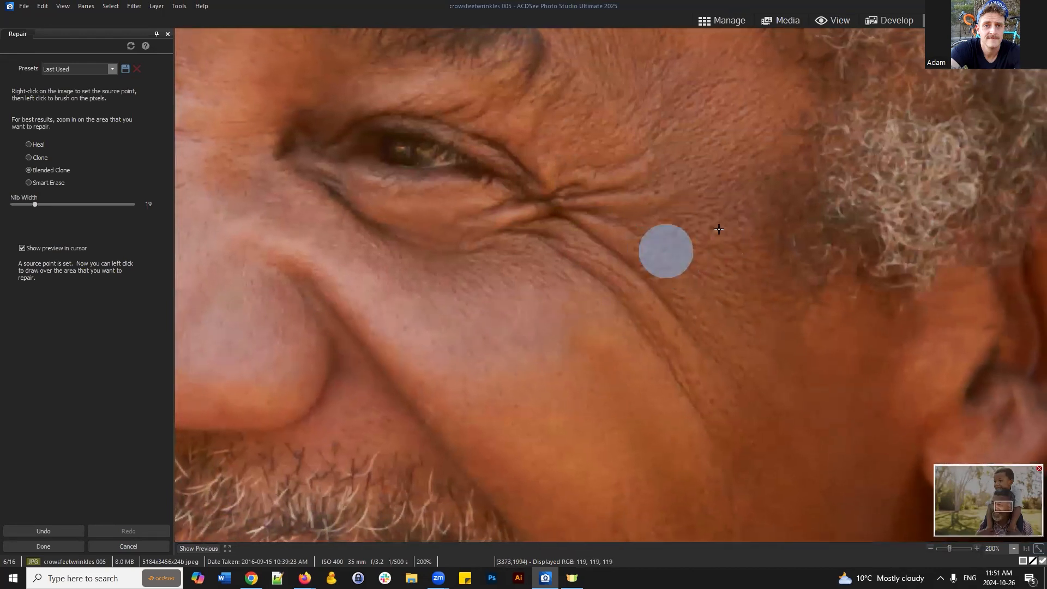
right_click(687, 276)
right_click(751, 288)
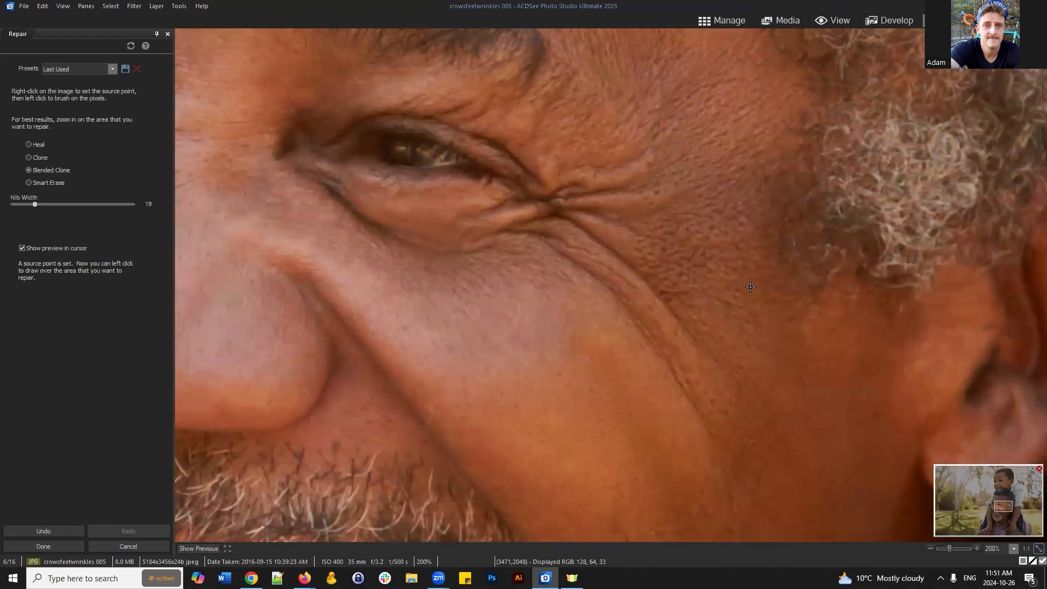
right_click(723, 332)
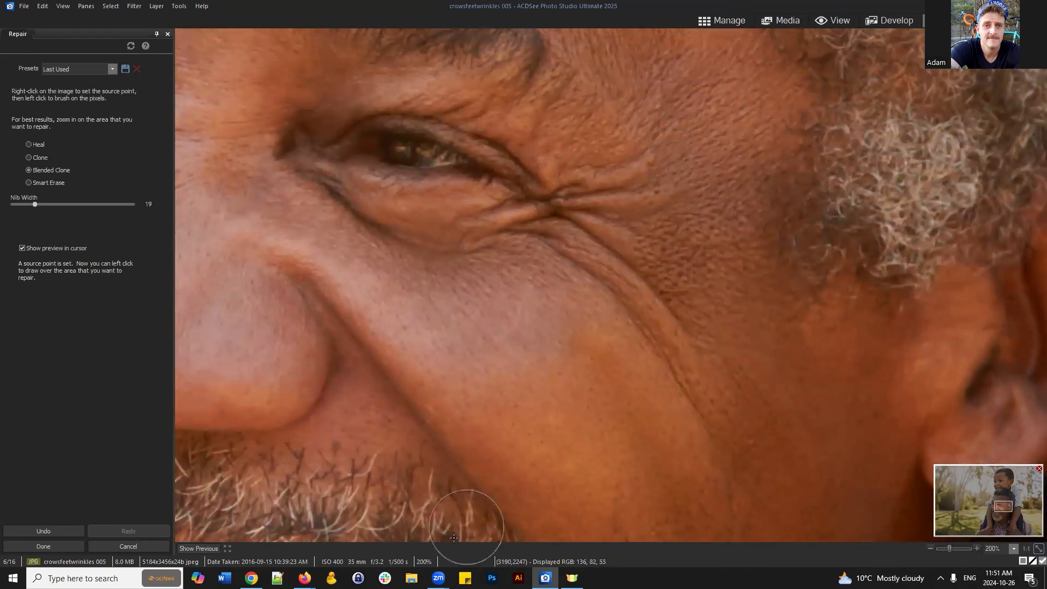
click(143, 544)
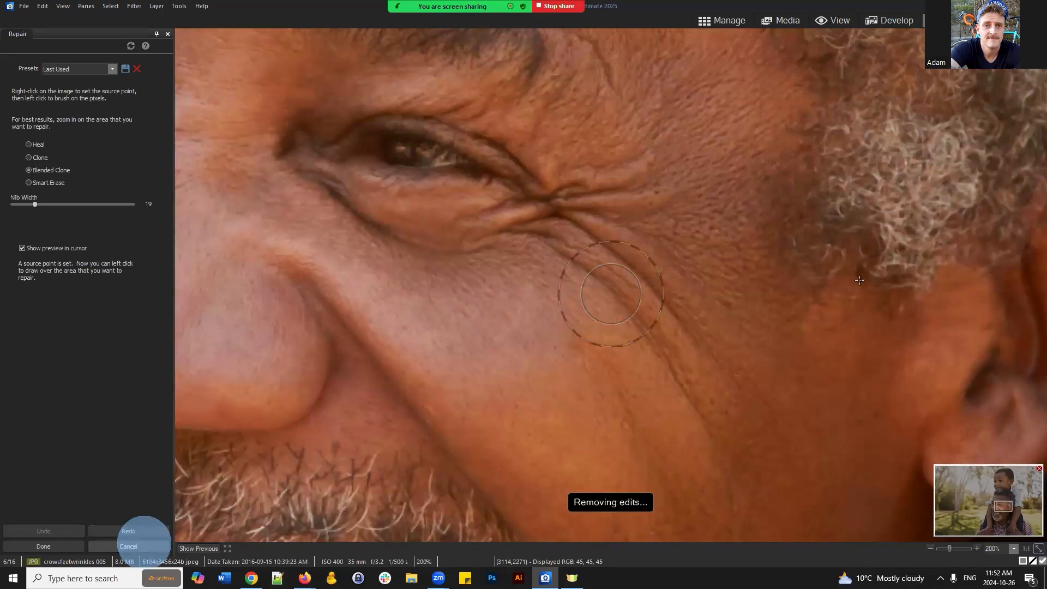
Compare the man's whole portrait with its saved version.
scroll(742, 272, down, 2)
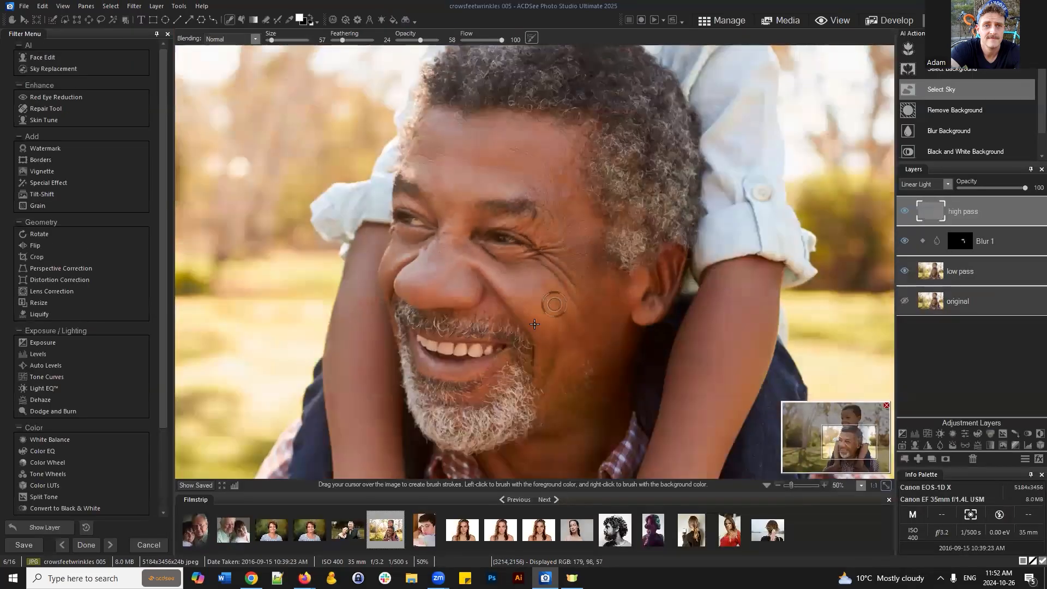
scroll(598, 294, down, 1)
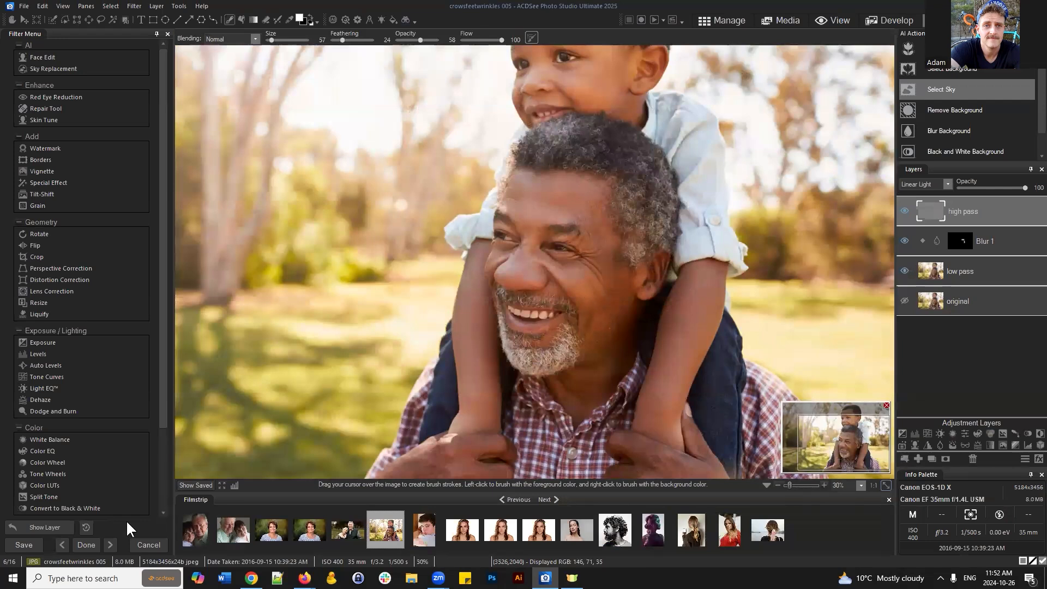
click(194, 485)
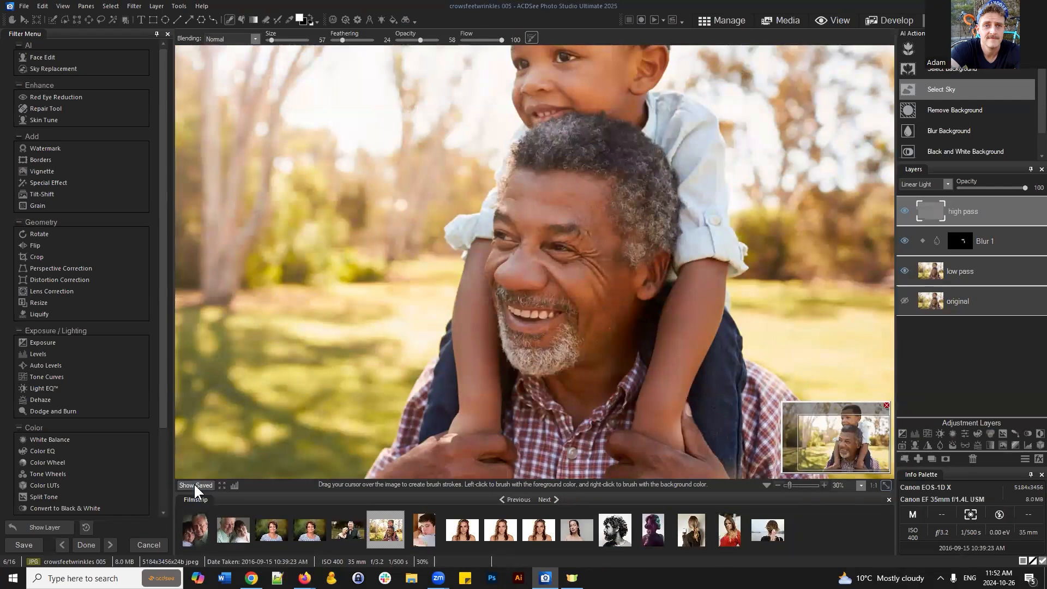